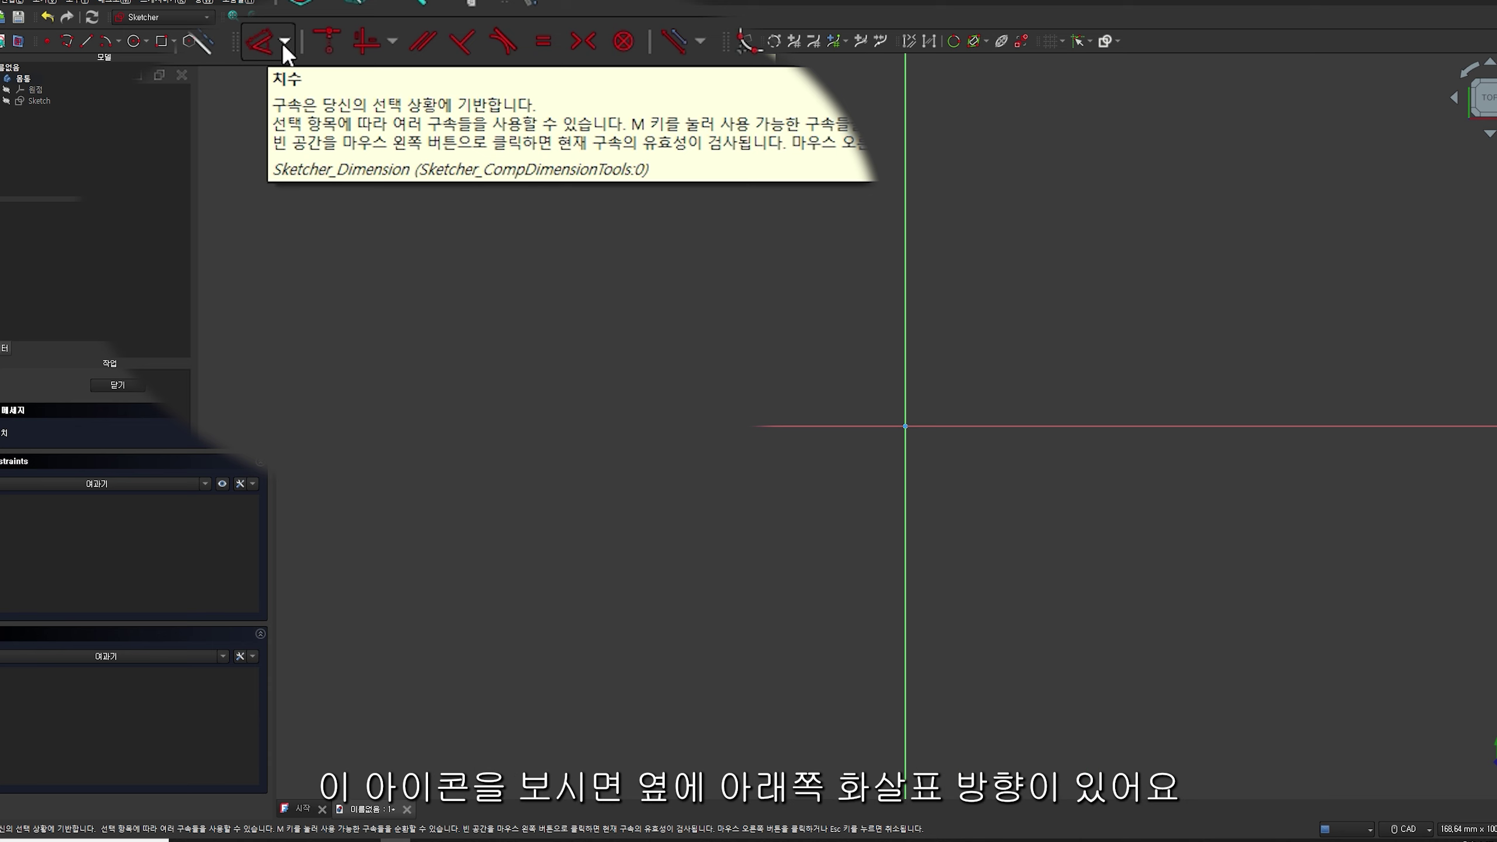
pyautogui.click(285, 43)
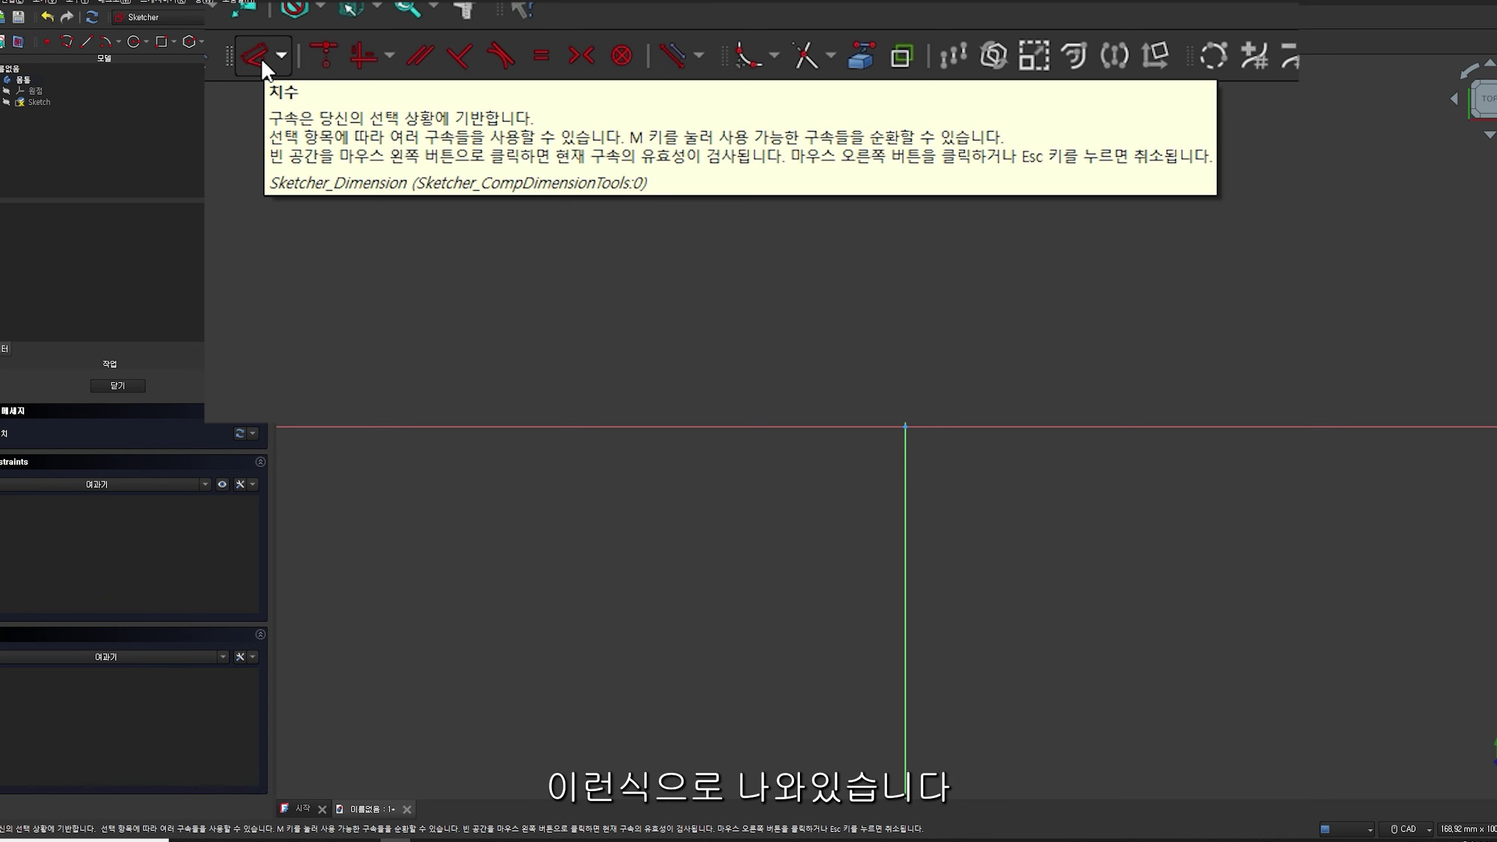
# Draw a line left of the vertical axis with a length of 50 mm and an angle of 25°
pyautogui.click(85, 44)
pyautogui.click(523, 297)
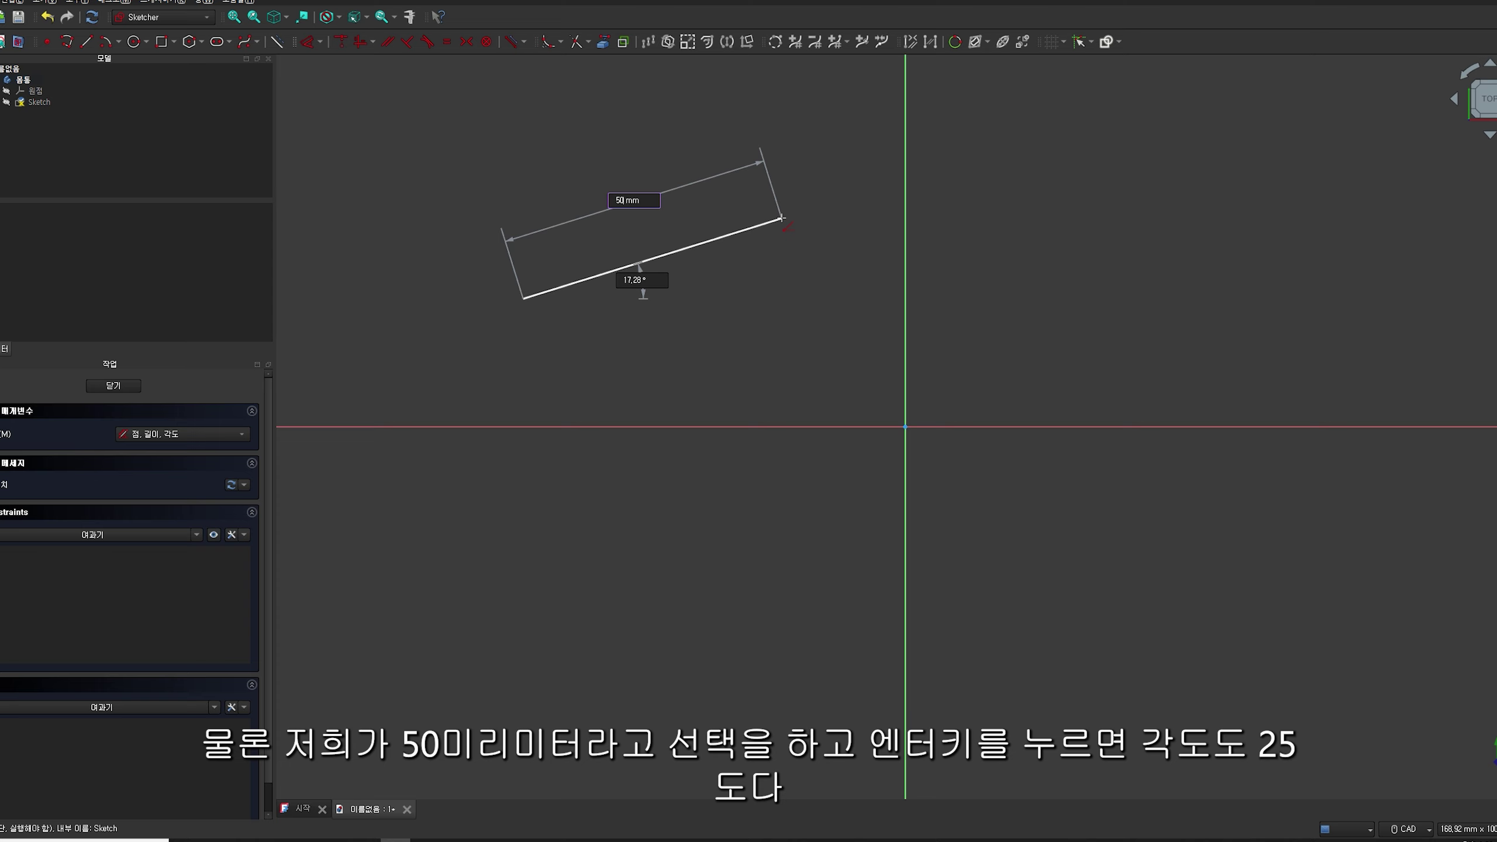
pyautogui.write('50')
pyautogui.press('Return')
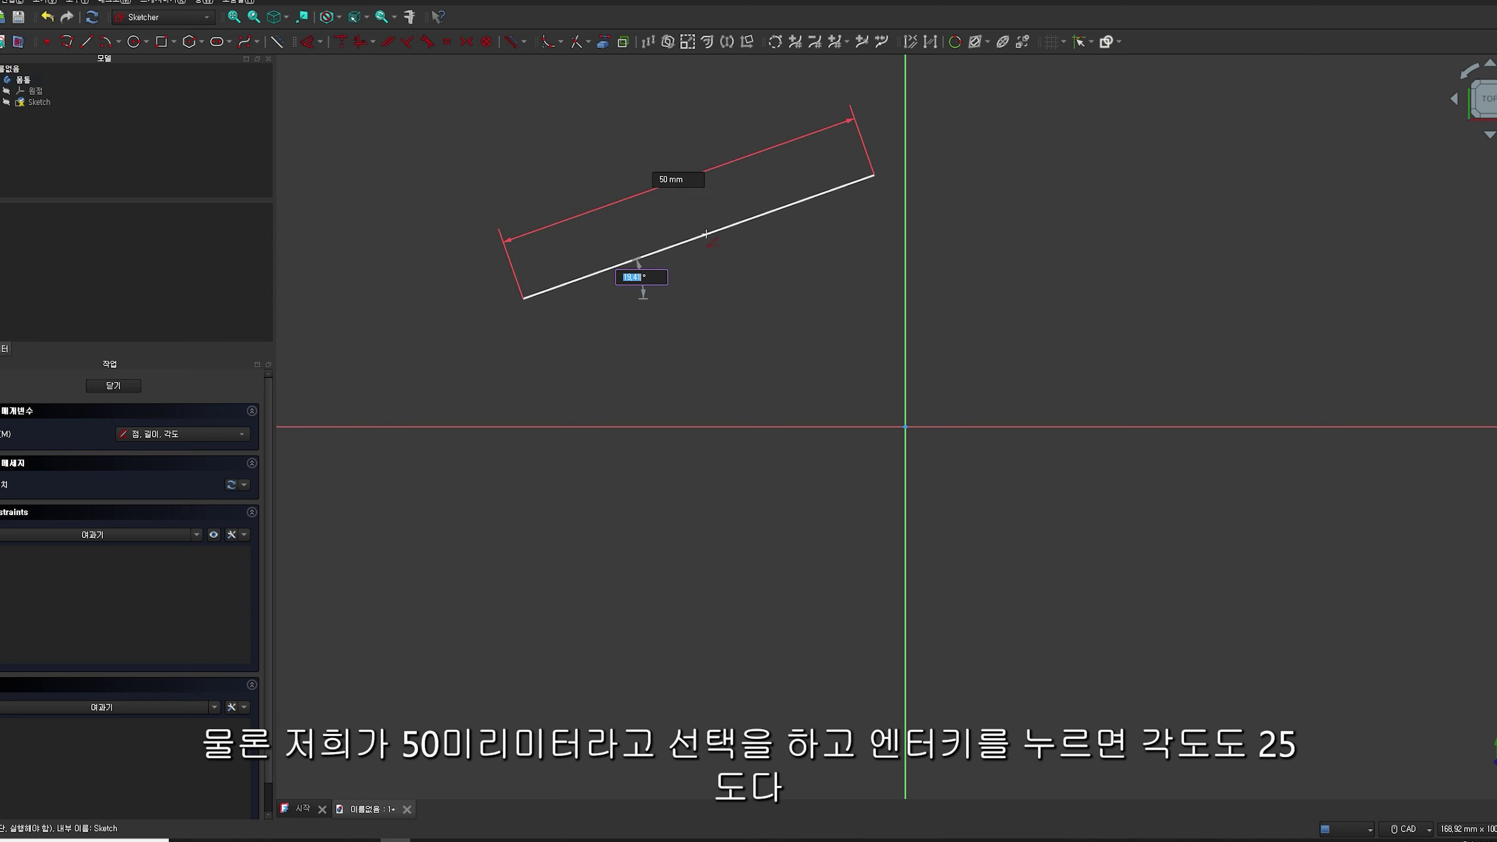
pyautogui.press('Return')
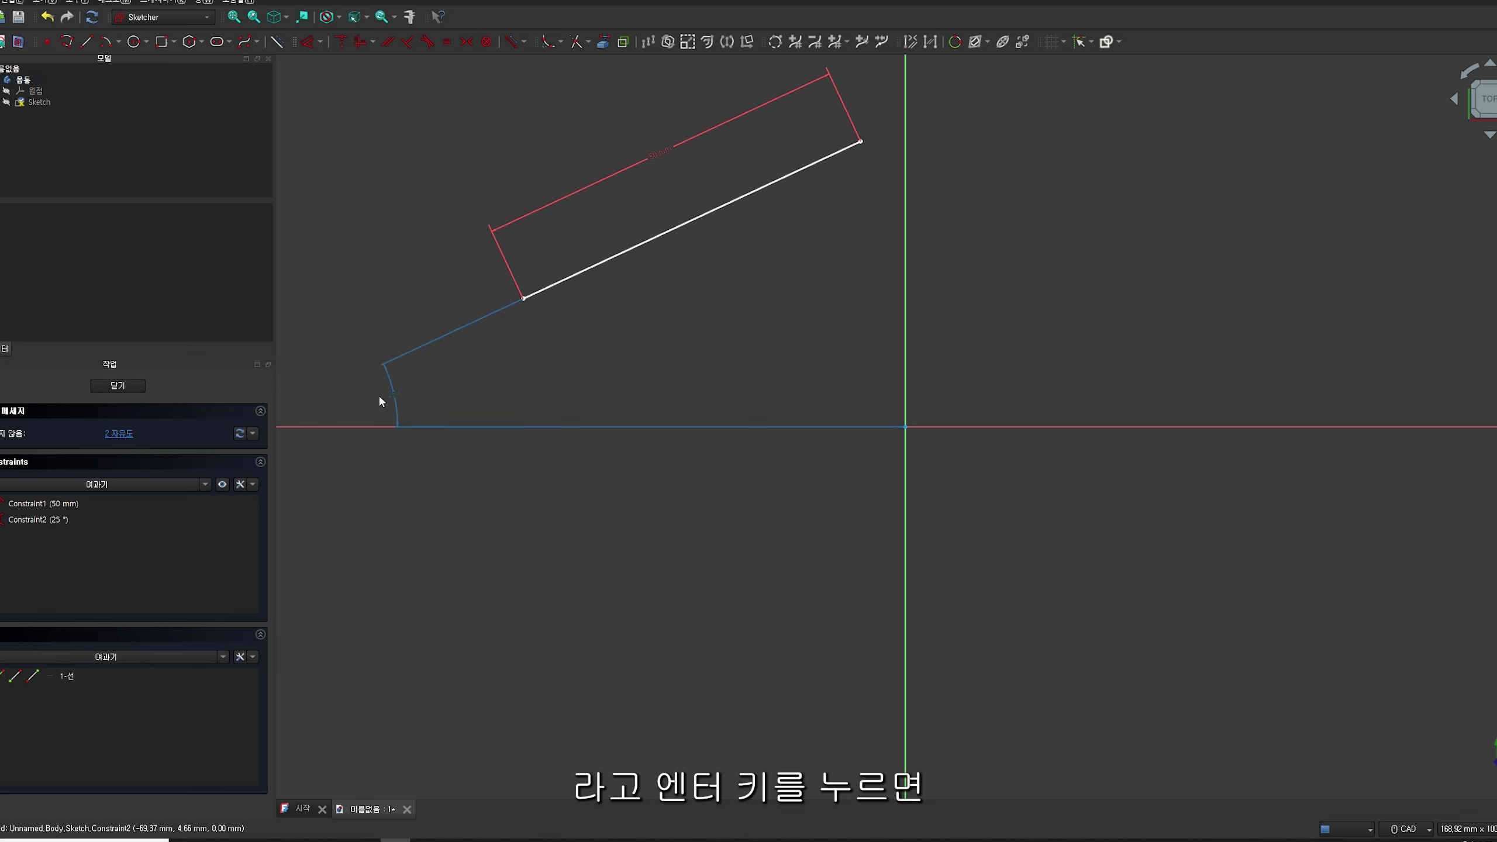
# Move the 50 mm line around the sketch by its body and its endpoints to test the length and angle constraints
pyautogui.moveTo(658, 230)
pyautogui.mouseDown()
pyautogui.moveTo(531, 318)
pyautogui.moveTo(574, 334)
pyautogui.moveTo(613, 301)
pyautogui.mouseUp()
pyautogui.moveTo(528, 371); pyautogui.dragTo(632, 367)
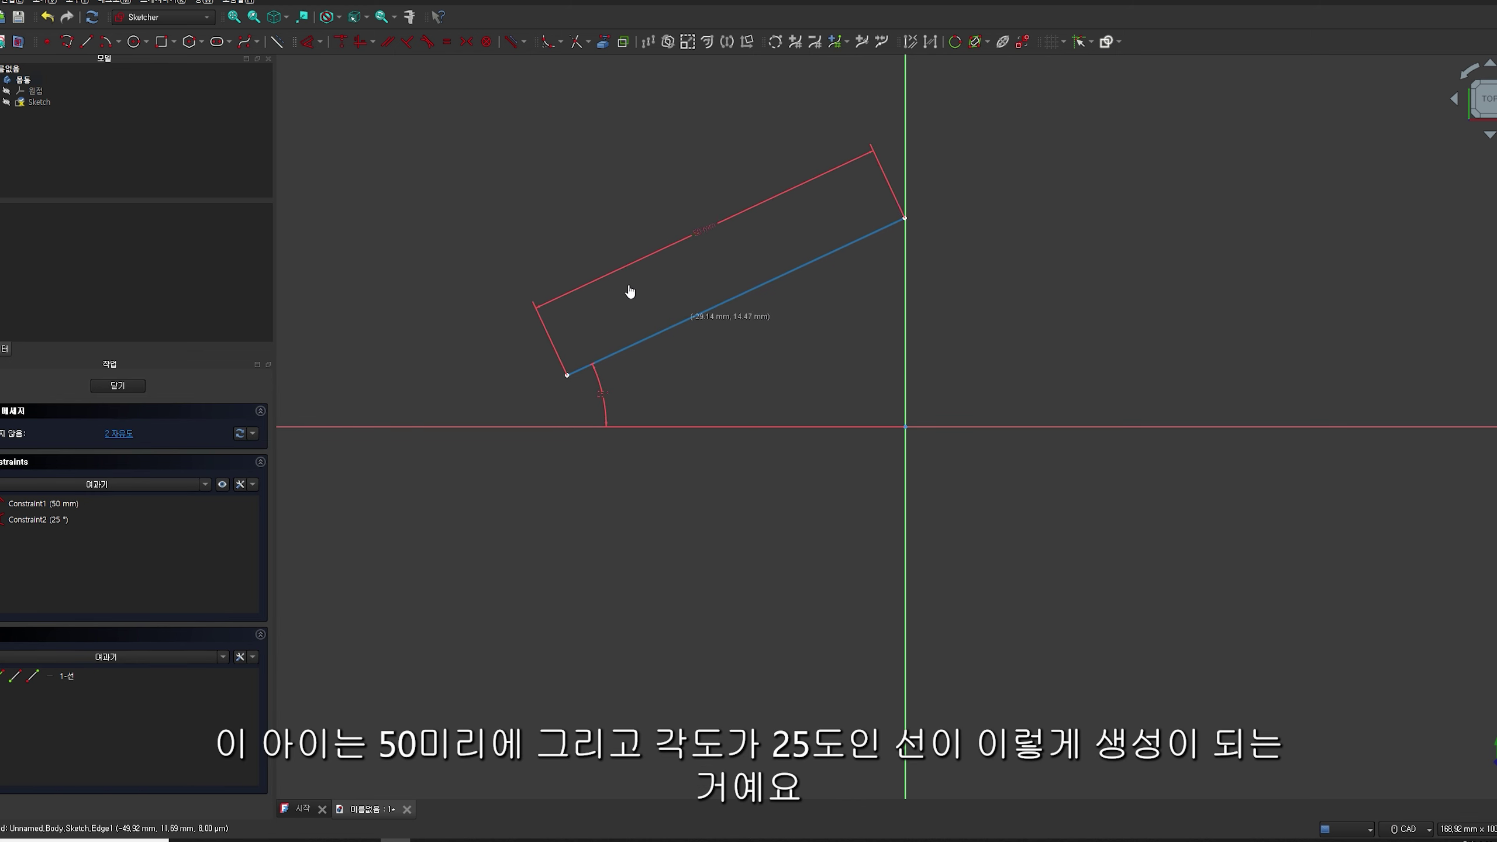
pyautogui.moveTo(899, 215)
pyautogui.mouseDown()
pyautogui.moveTo(908, 291)
pyautogui.moveTo(902, 194)
pyautogui.moveTo(855, 155)
pyautogui.moveTo(772, 201)
pyautogui.moveTo(815, 260)
pyautogui.moveTo(819, 246)
pyautogui.mouseUp()
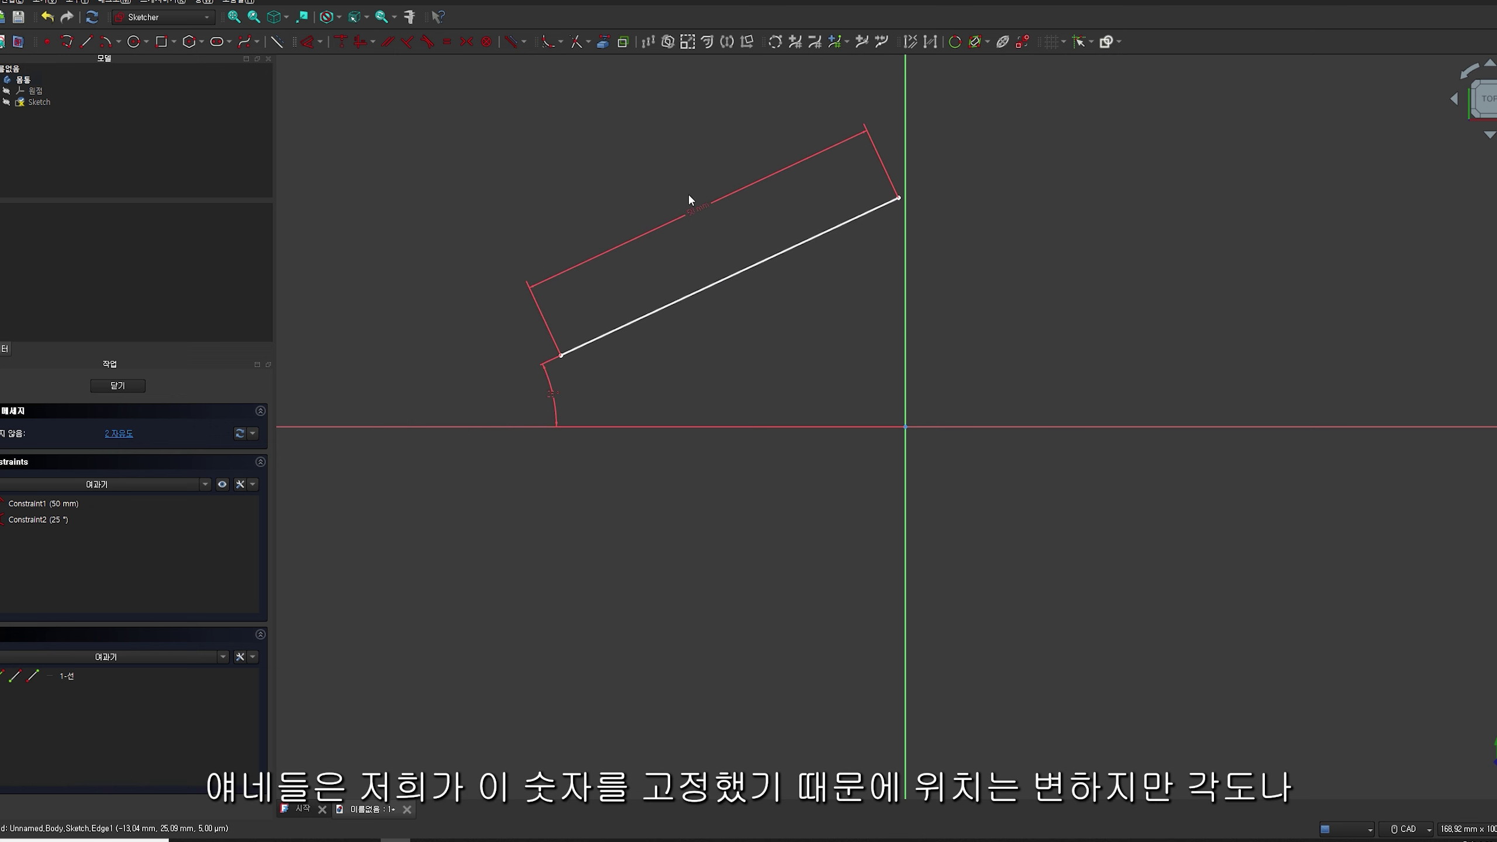
pyautogui.moveTo(658, 318)
pyautogui.mouseDown()
pyautogui.moveTo(628, 344)
pyautogui.moveTo(588, 335)
pyautogui.moveTo(620, 342)
pyautogui.mouseUp()
pyautogui.click(906, 252)
pyautogui.moveTo(895, 228)
pyautogui.mouseDown()
pyautogui.moveTo(905, 309)
pyautogui.moveTo(862, 210)
pyautogui.mouseUp()
pyautogui.moveTo(525, 368)
pyautogui.mouseDown()
pyautogui.moveTo(549, 322)
pyautogui.moveTo(448, 374)
pyautogui.mouseUp()
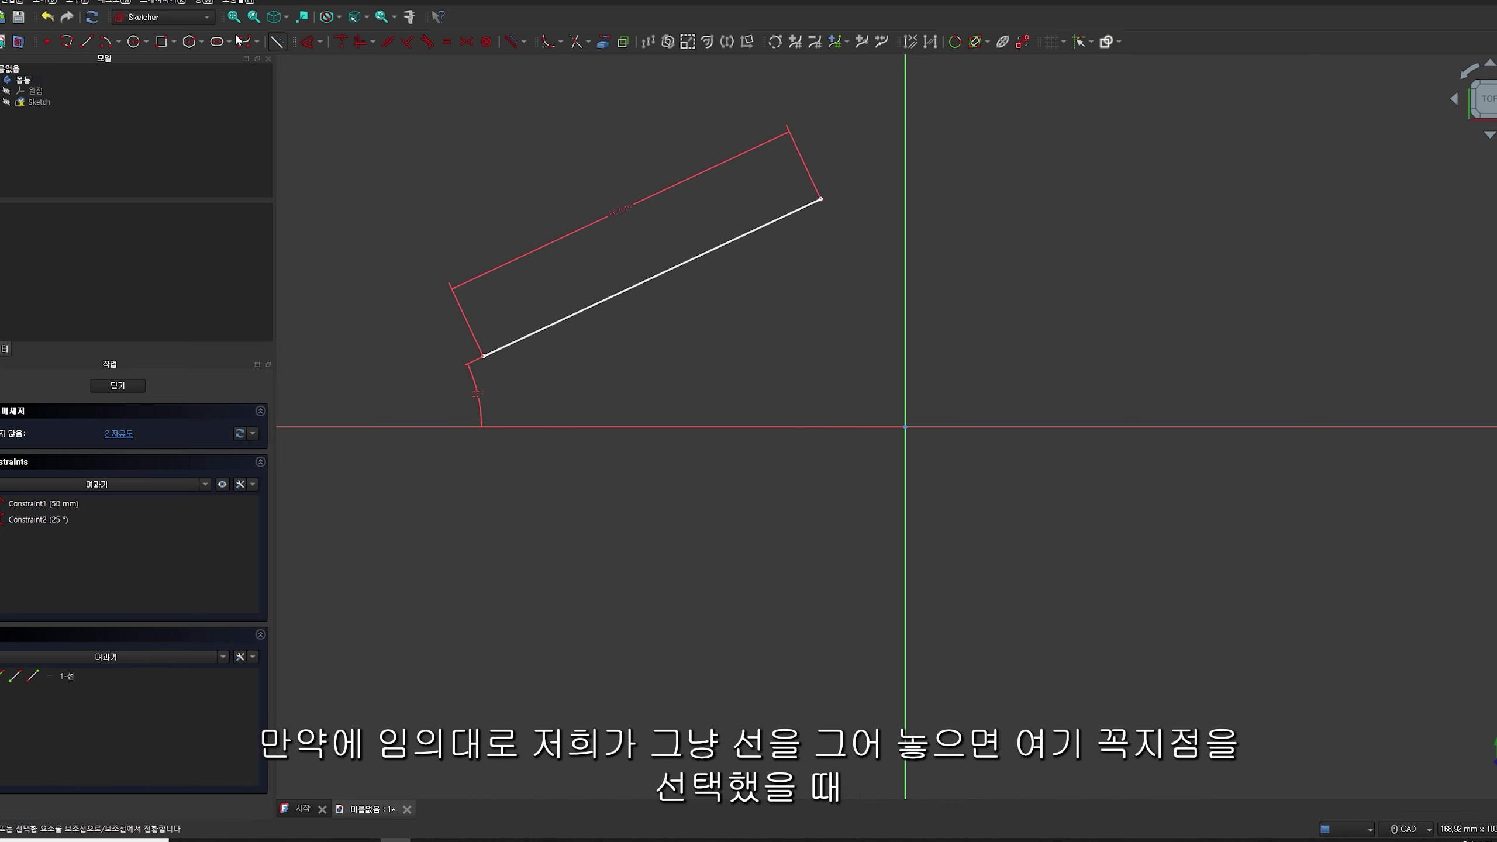
# Draw a second, unconstrained sloping line across the vertical axis, below the 50 mm line
pyautogui.click(86, 42)
pyautogui.click(694, 348)
pyautogui.click(983, 212)
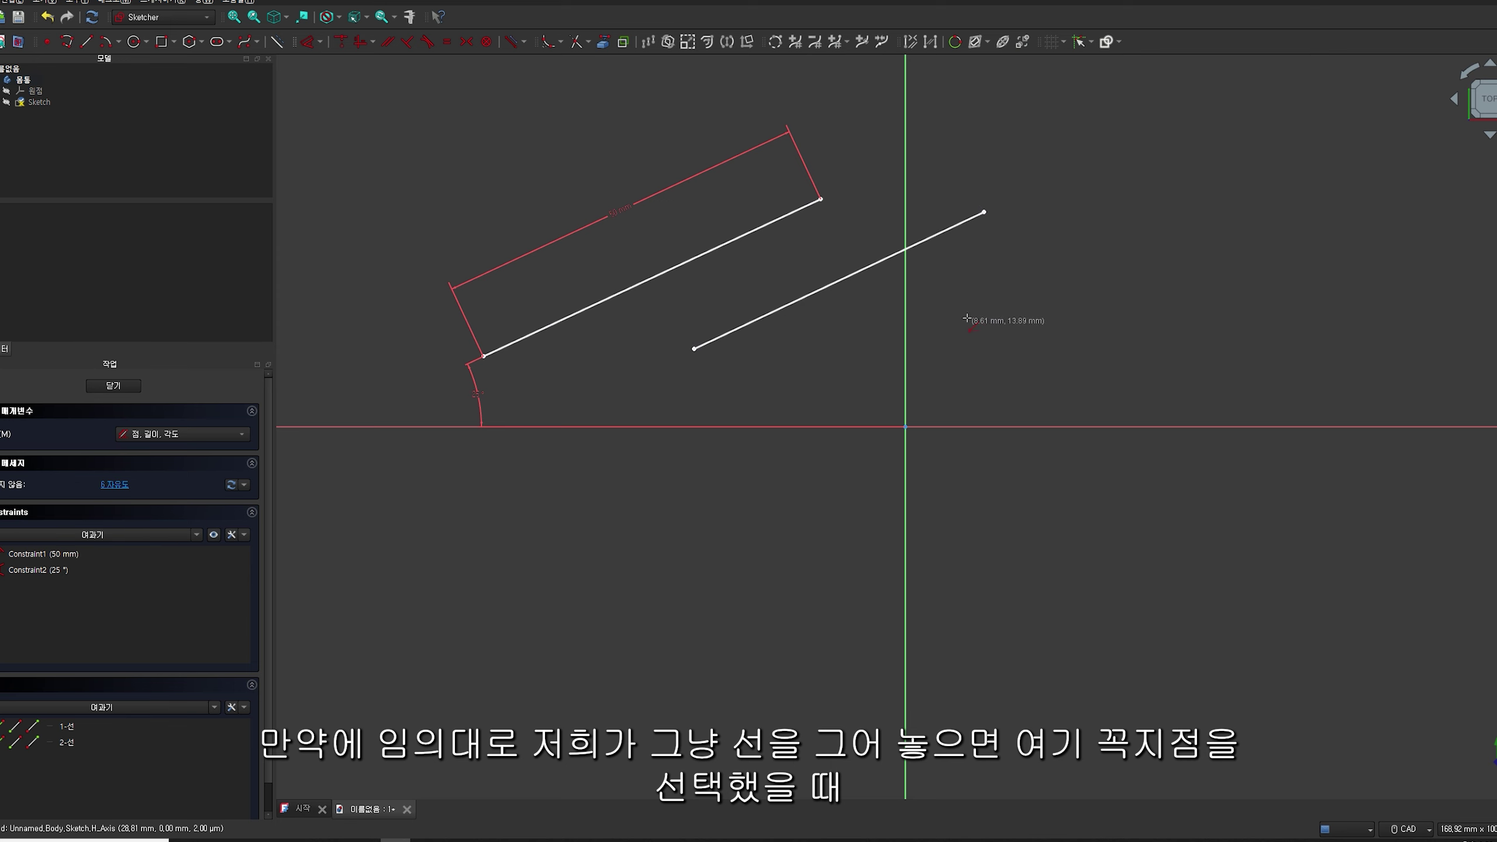
pyautogui.press('Escape')
# Shift the unconstrained line's upper endpoint to change its length and angle, and reposition the 50 mm line for comparison
pyautogui.moveTo(984, 213); pyautogui.dragTo(802, 284)
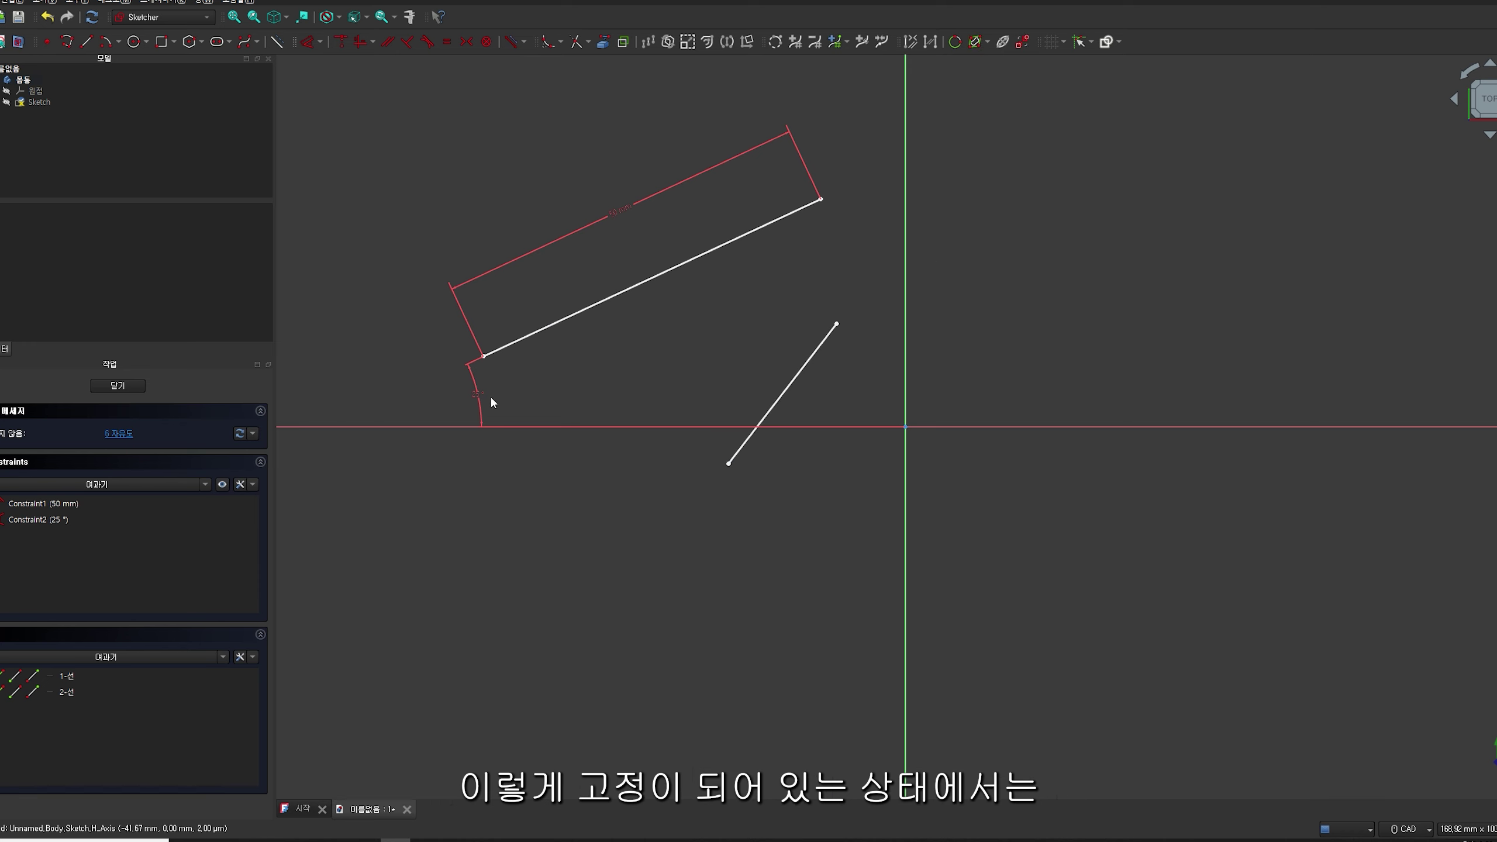
pyautogui.moveTo(481, 361); pyautogui.dragTo(411, 358)
pyautogui.moveTo(541, 300); pyautogui.dragTo(557, 358)
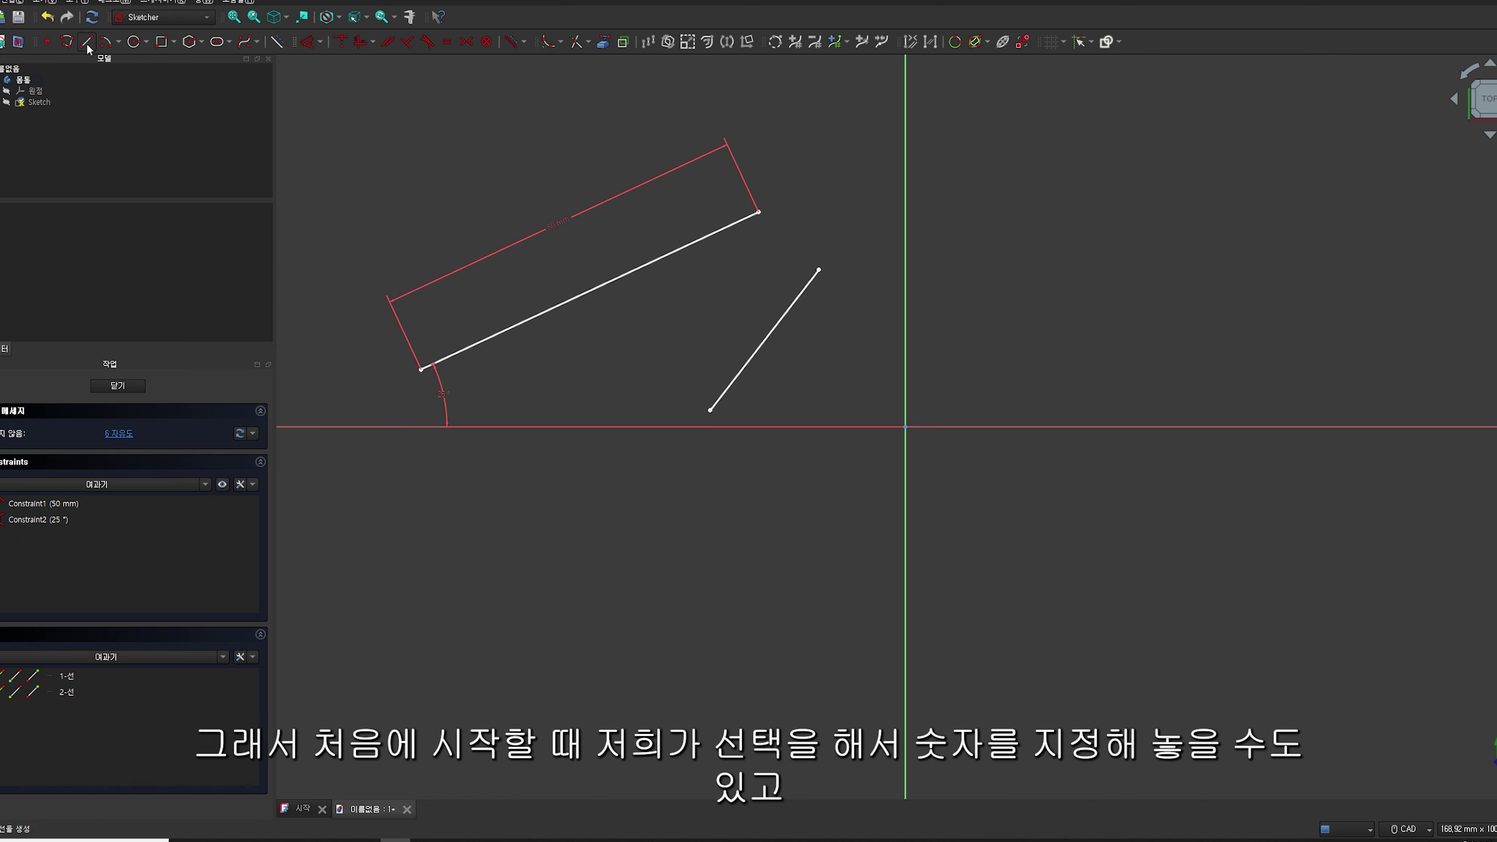
# Draw a third line with a fixed length of 50 mm beside the first line
pyautogui.click(86, 42)
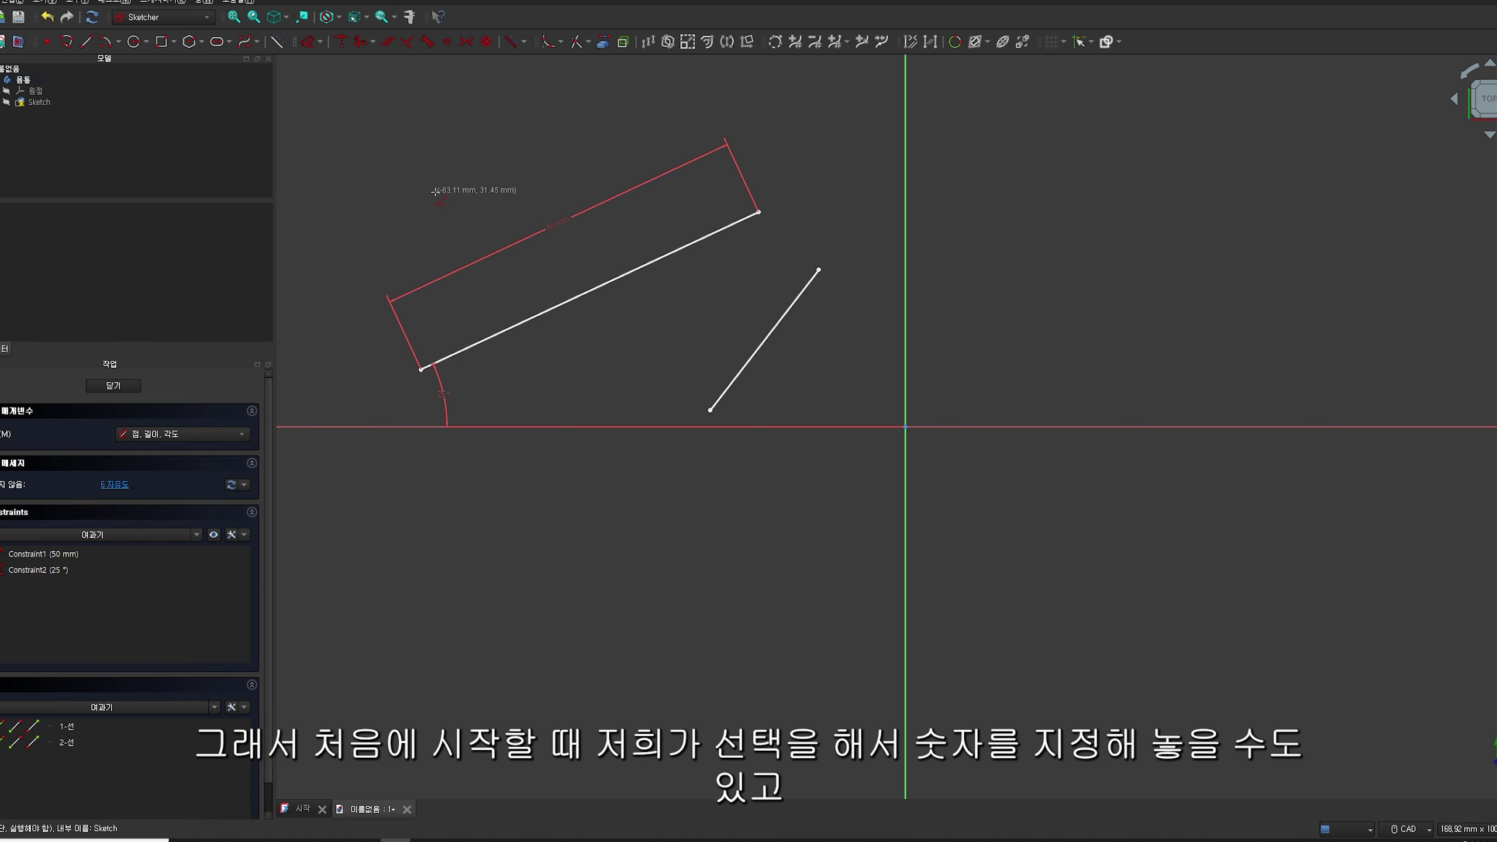
pyautogui.click(435, 192)
pyautogui.press('Return')
pyautogui.click(579, 128)
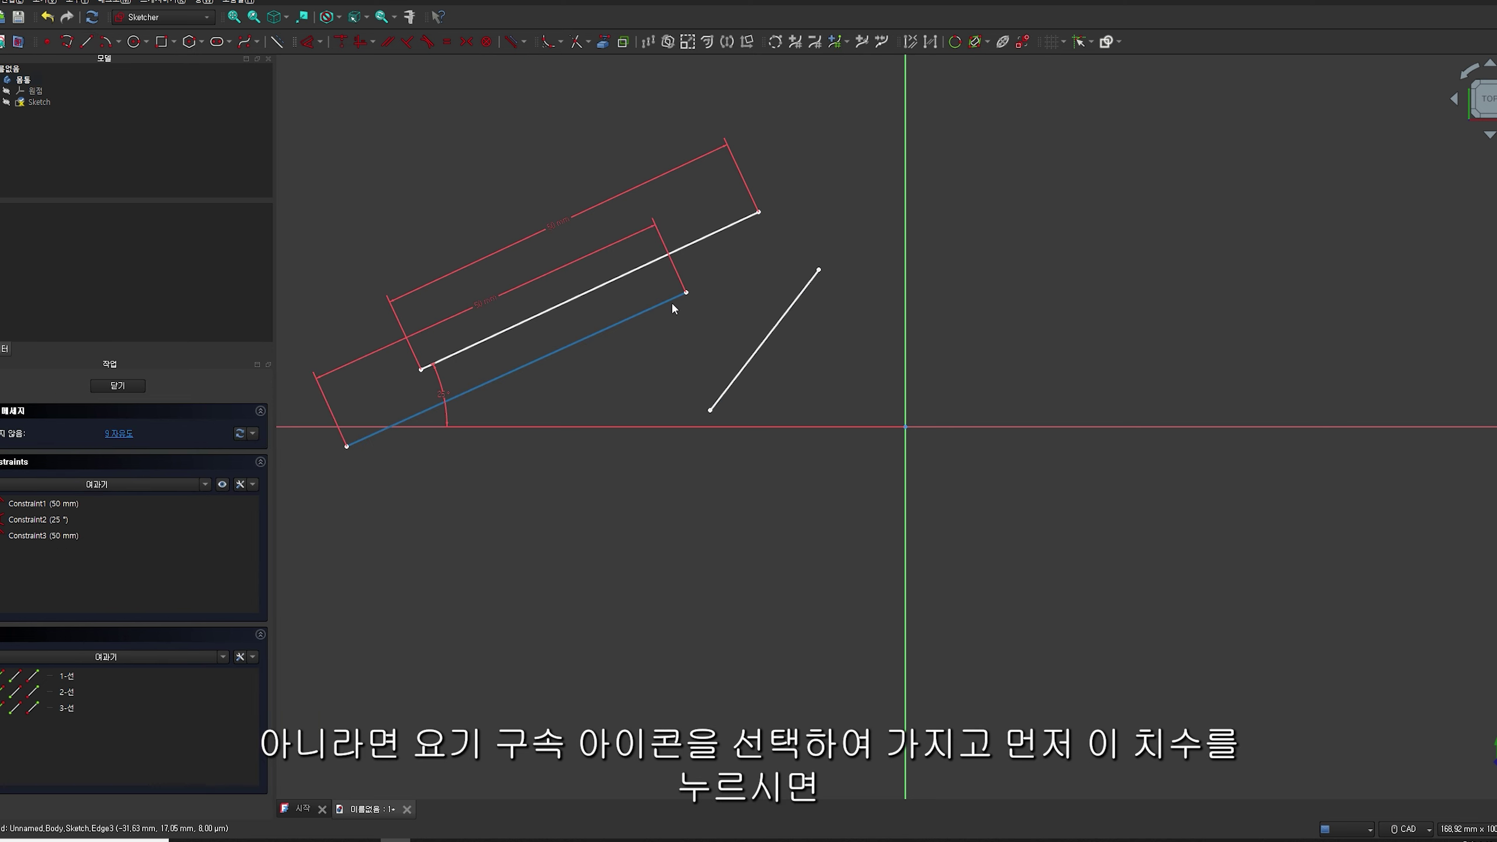
# Constrain the unconstrained line's length to 60 mm with the Dimension tool and move the line around to test it
pyautogui.click(305, 42)
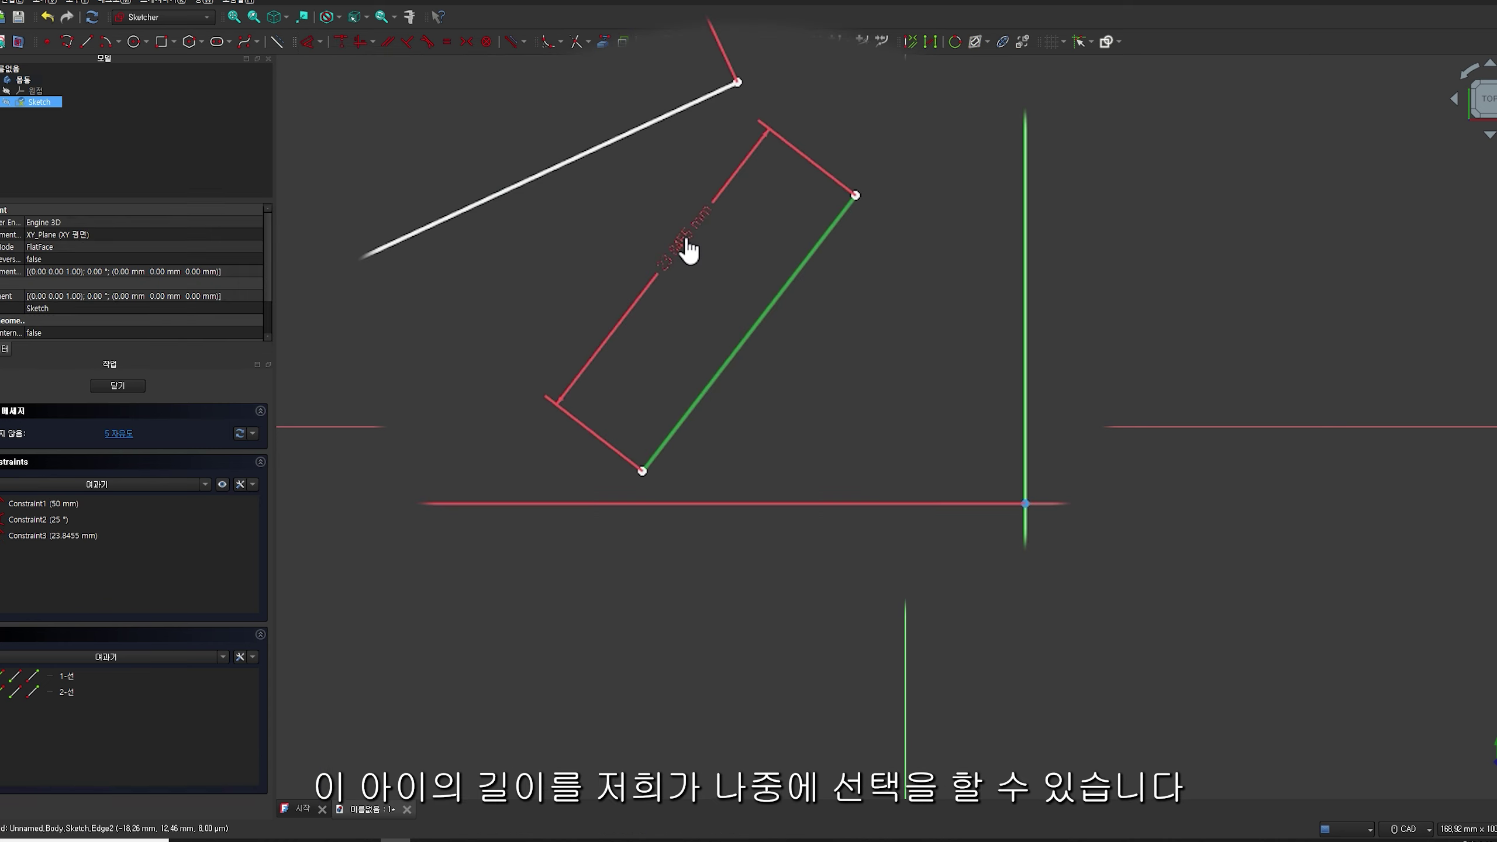
pyautogui.doubleClick(686, 245)
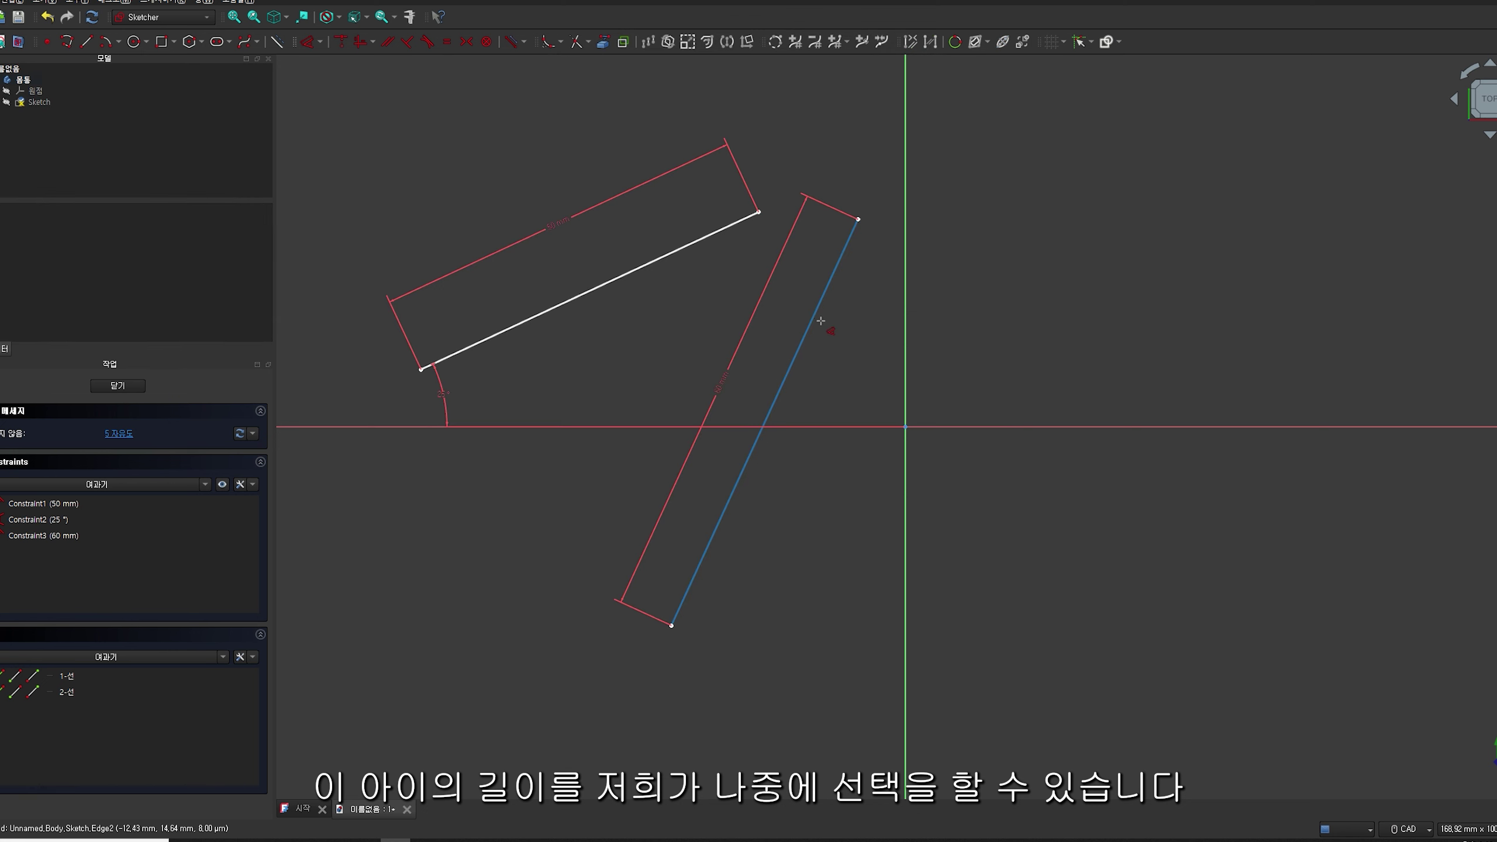
pyautogui.moveTo(753, 322)
pyautogui.mouseDown()
pyautogui.moveTo(781, 323)
pyautogui.moveTo(552, 565)
pyautogui.moveTo(709, 376)
pyautogui.moveTo(769, 411)
pyautogui.moveTo(707, 371)
pyautogui.moveTo(972, 310)
pyautogui.moveTo(535, 570)
pyautogui.moveTo(558, 367)
pyautogui.moveTo(560, 475)
pyautogui.moveTo(620, 496)
pyautogui.mouseUp()
pyautogui.moveTo(783, 340); pyautogui.dragTo(678, 518)
pyautogui.moveTo(638, 602); pyautogui.dragTo(802, 272)
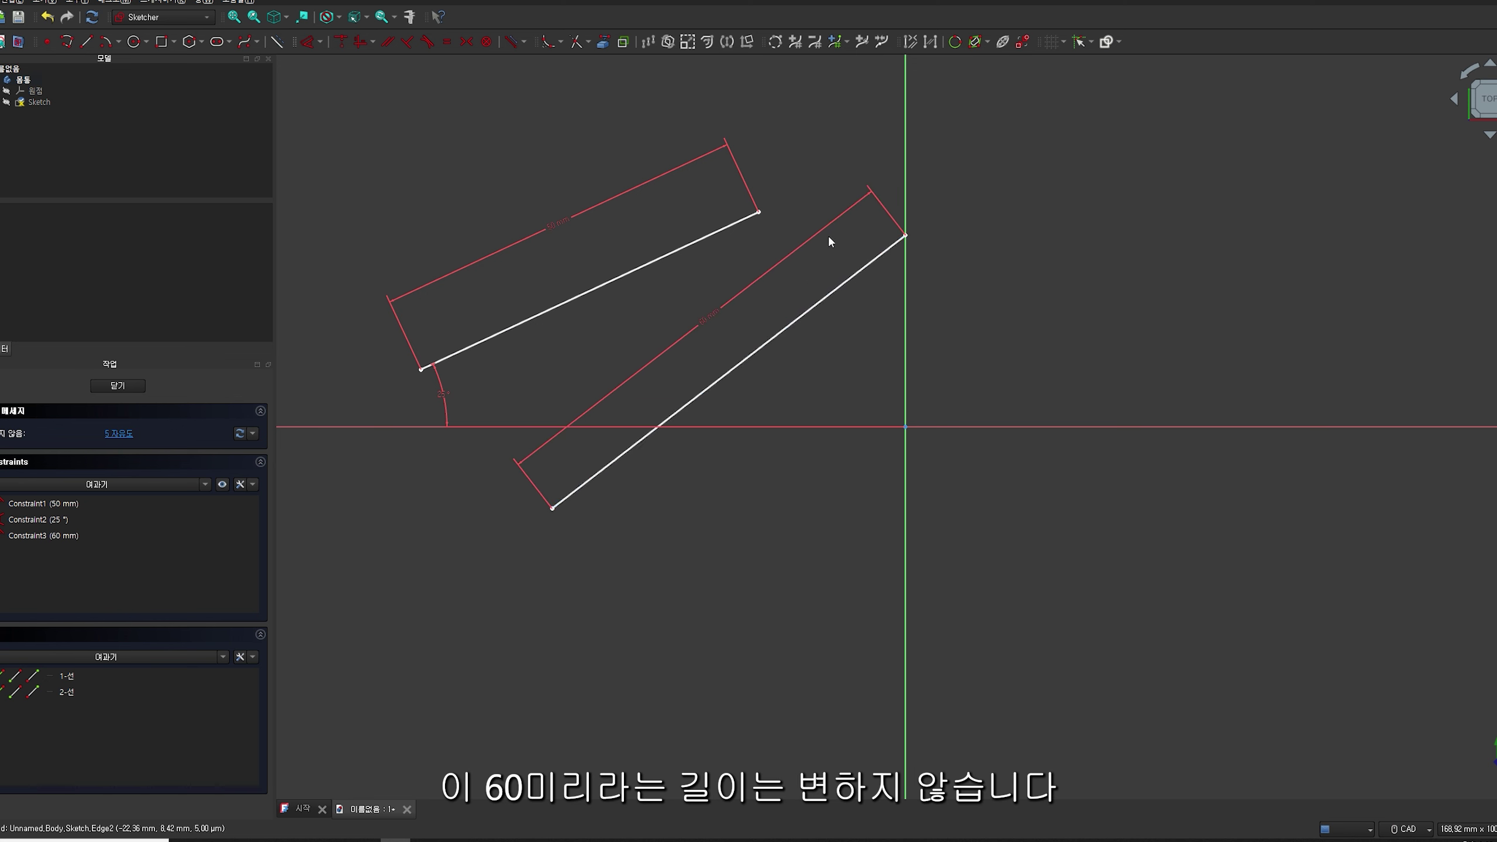
pyautogui.moveTo(720, 362); pyautogui.dragTo(777, 444)
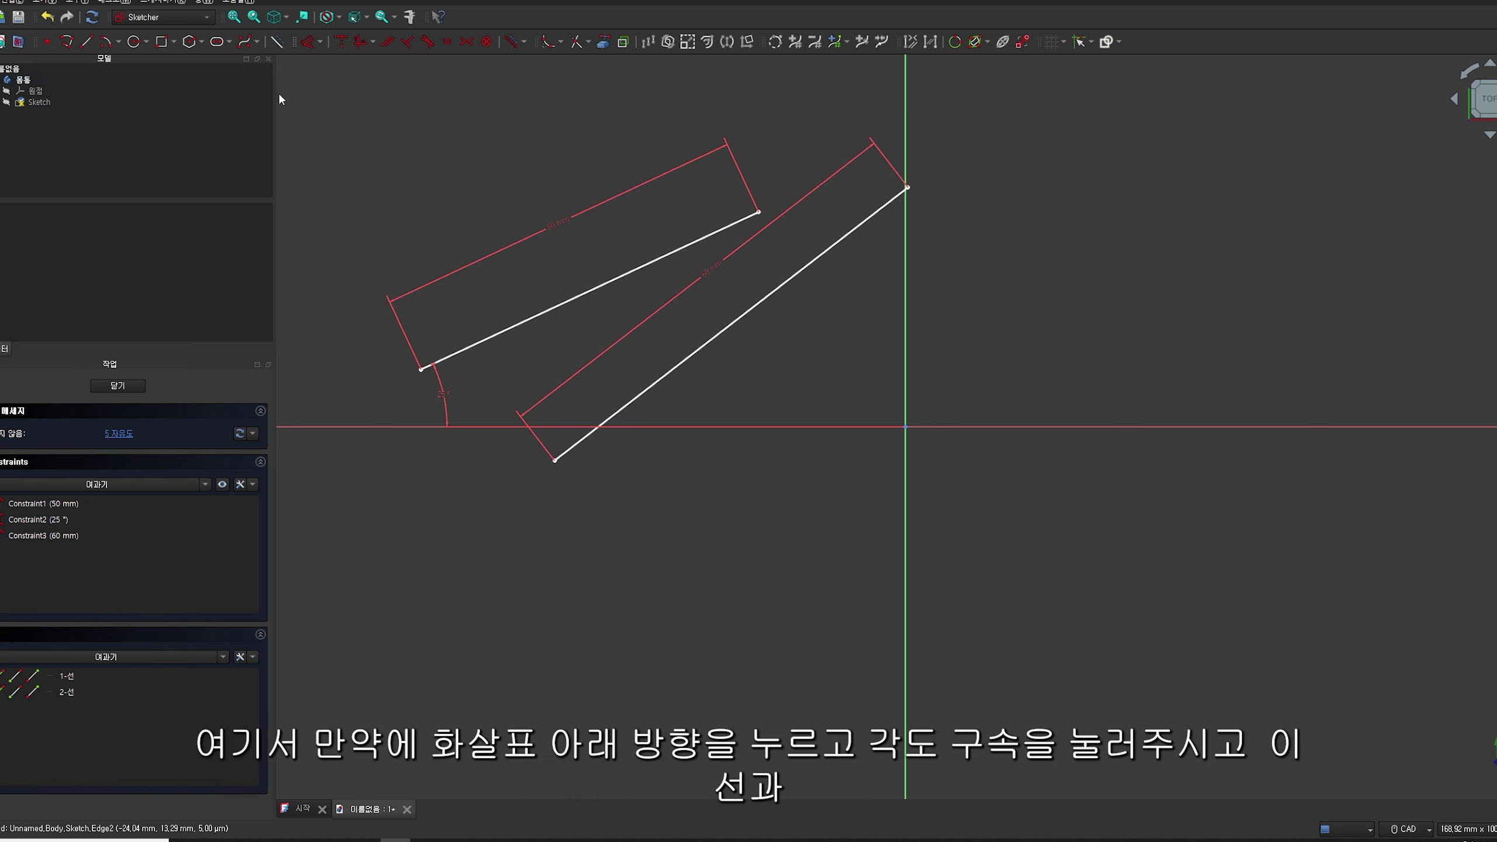
# Try angle constraints between the 60 mm line and the vertical axis and between that line and the horizontal axis, cancelling both
pyautogui.click(319, 42)
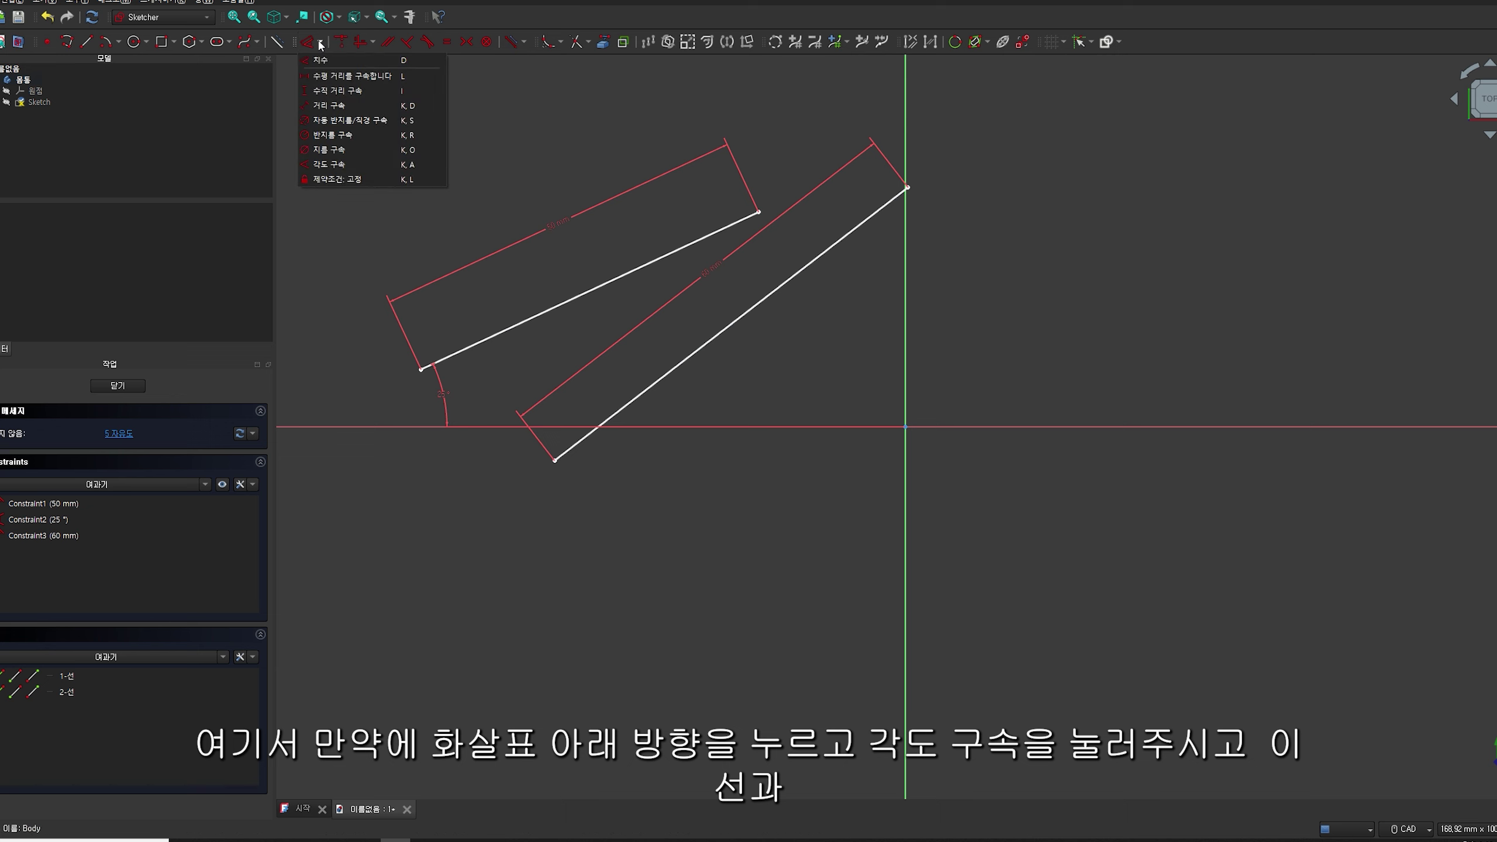
pyautogui.click(360, 165)
pyautogui.click(745, 273)
pyautogui.click(904, 249)
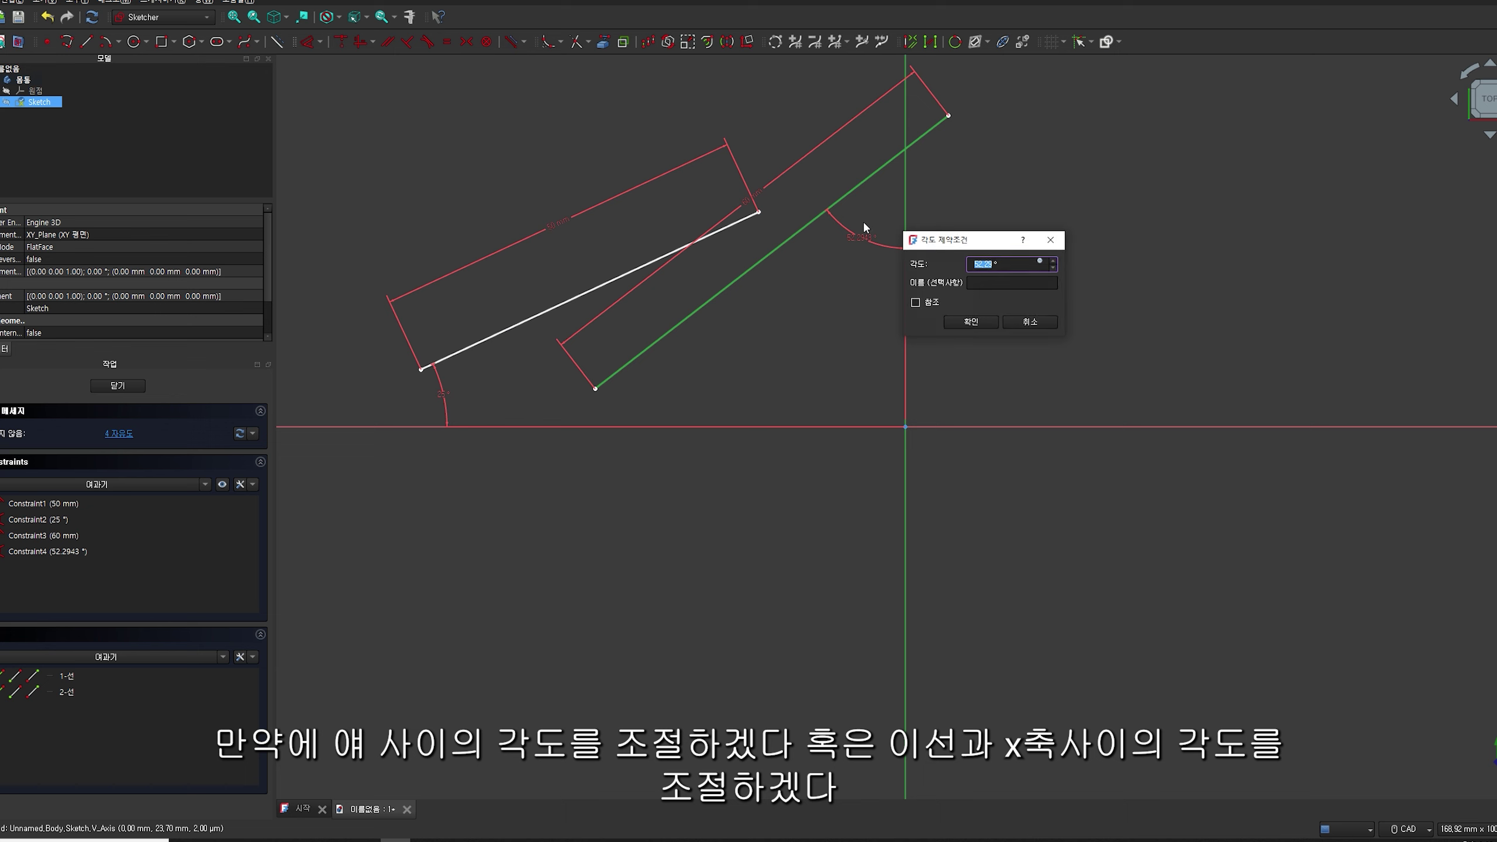
pyautogui.click(1029, 322)
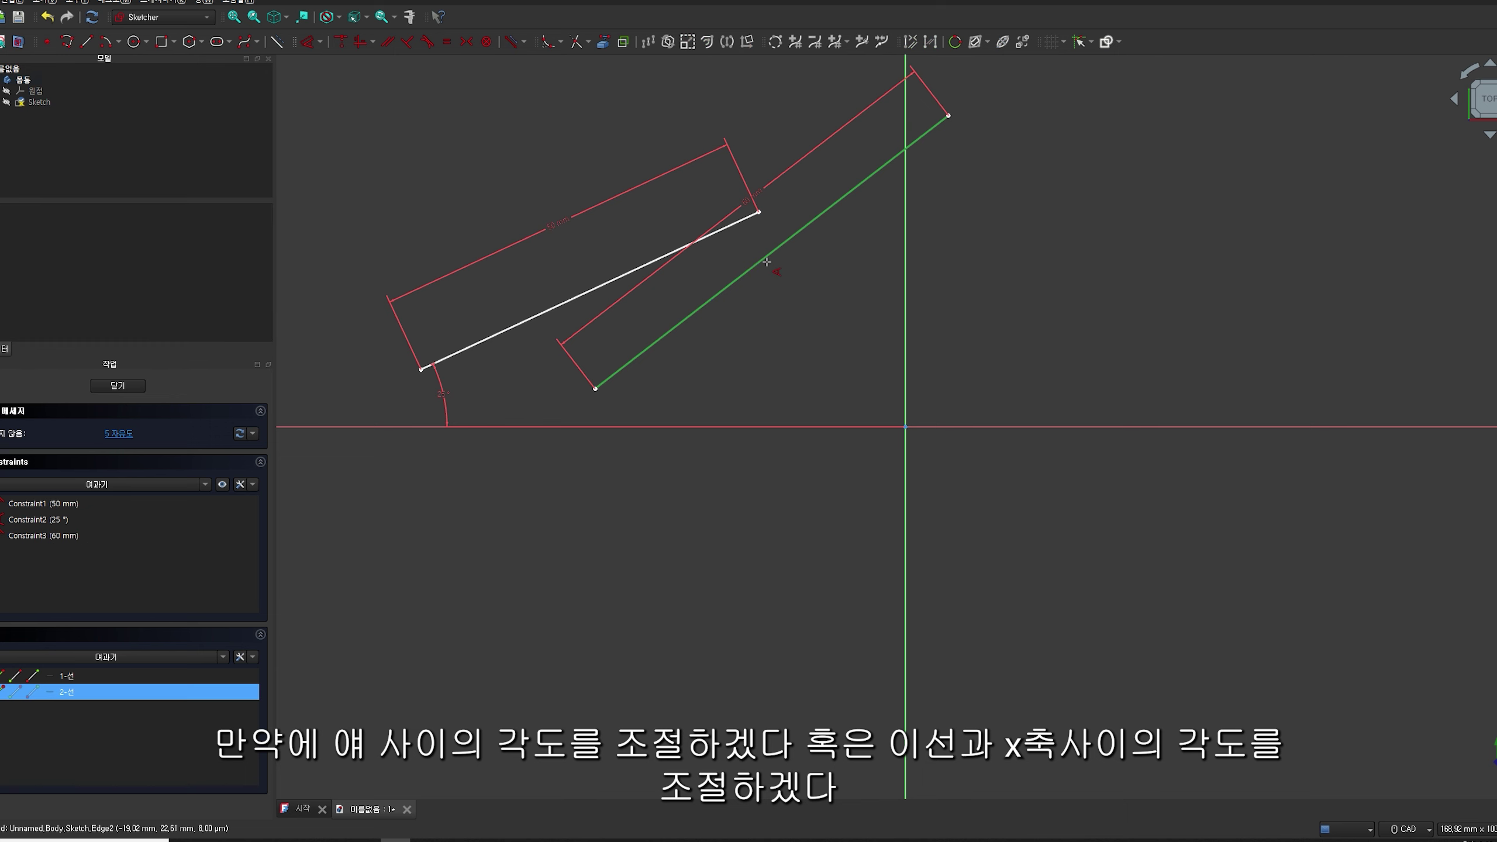
pyautogui.click(673, 427)
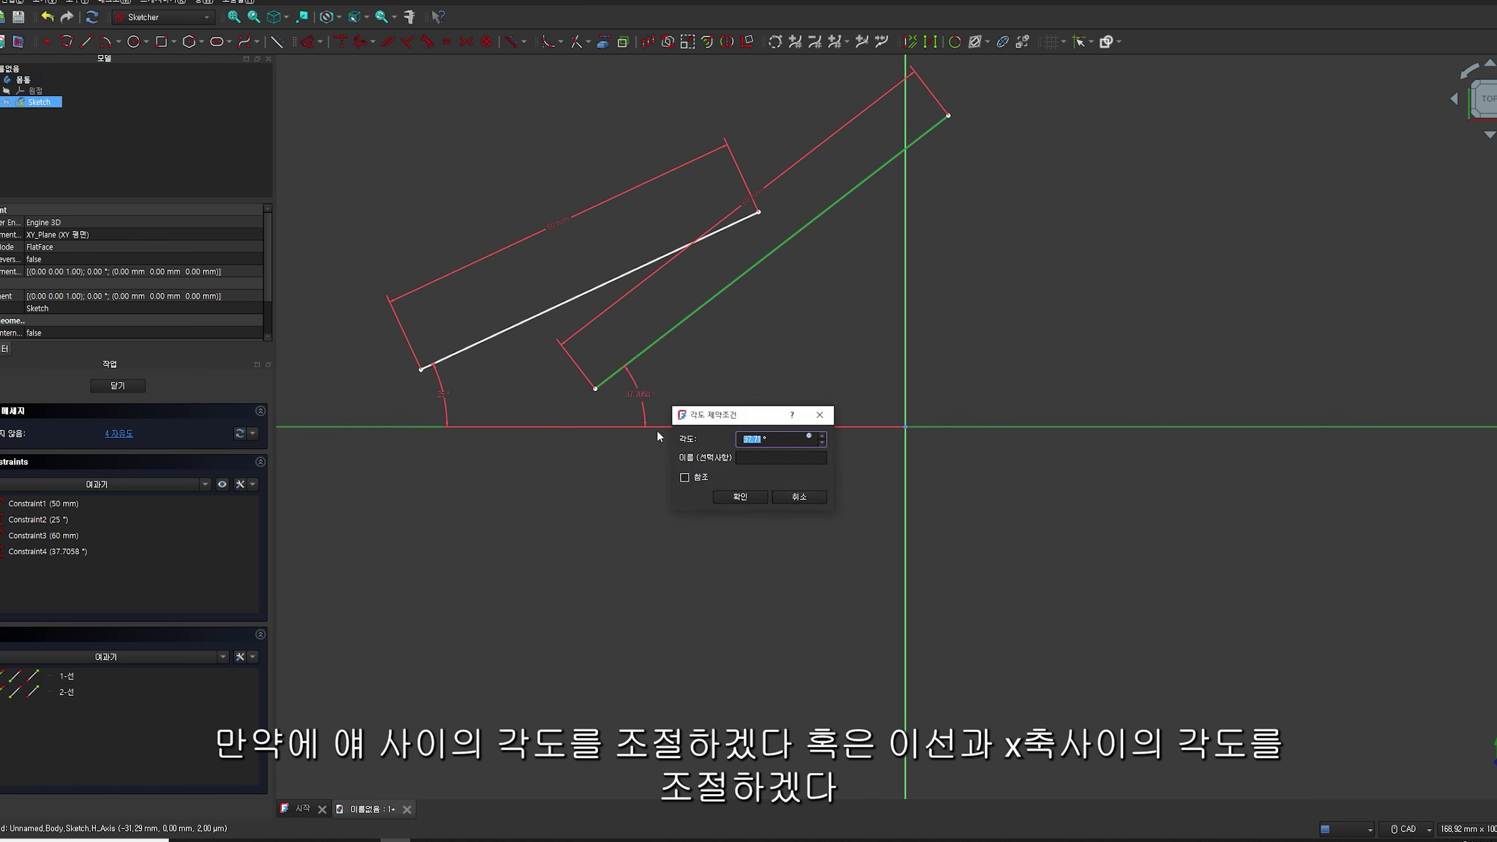
pyautogui.click(799, 496)
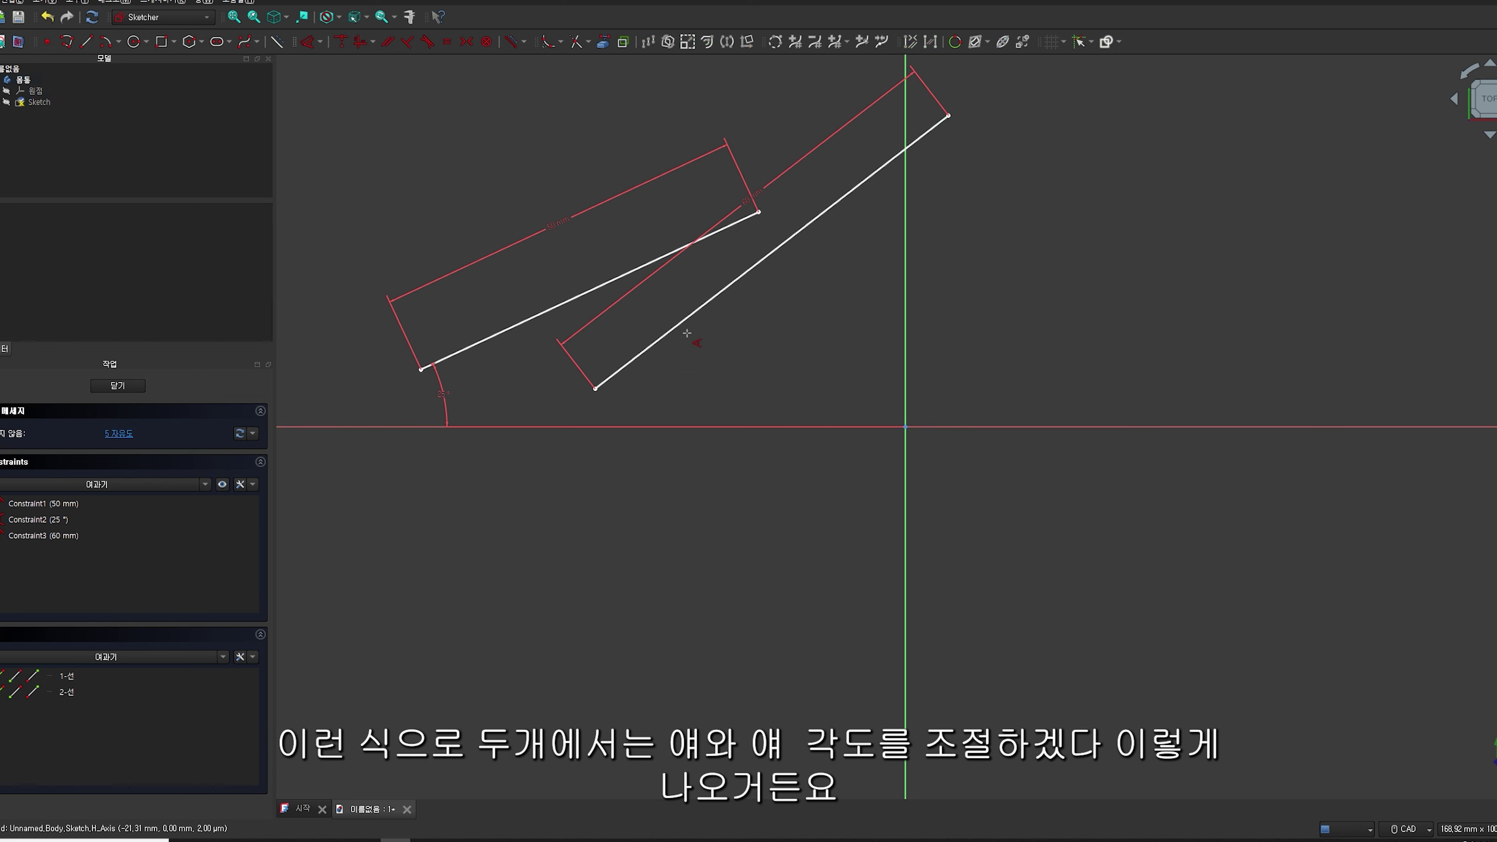
# Constrain the angle between the 50 mm and 60 mm lines to 60° and reposition the 60 mm line
pyautogui.click(548, 309)
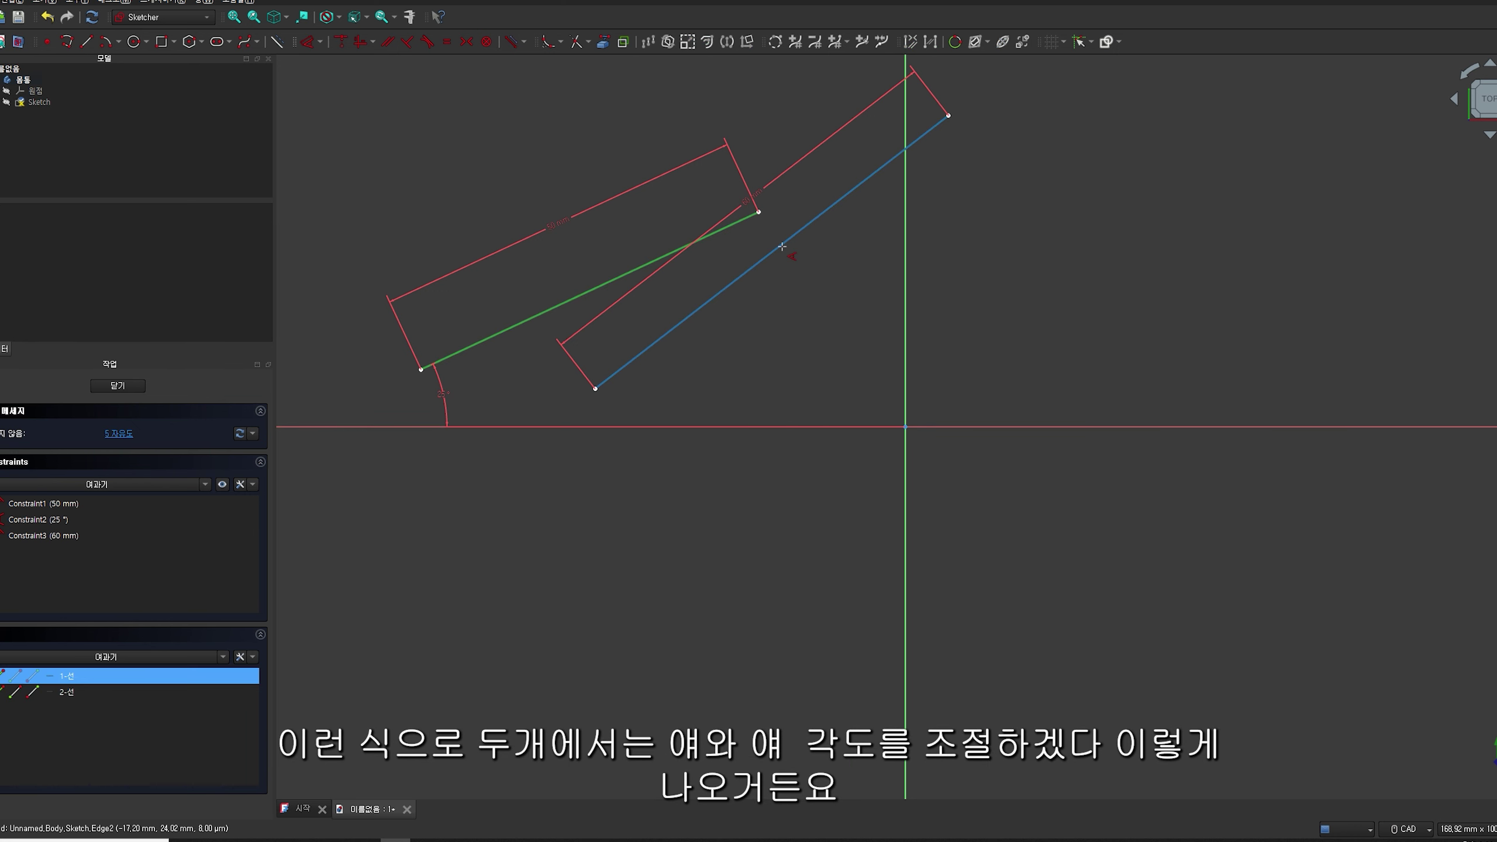
pyautogui.click(849, 197)
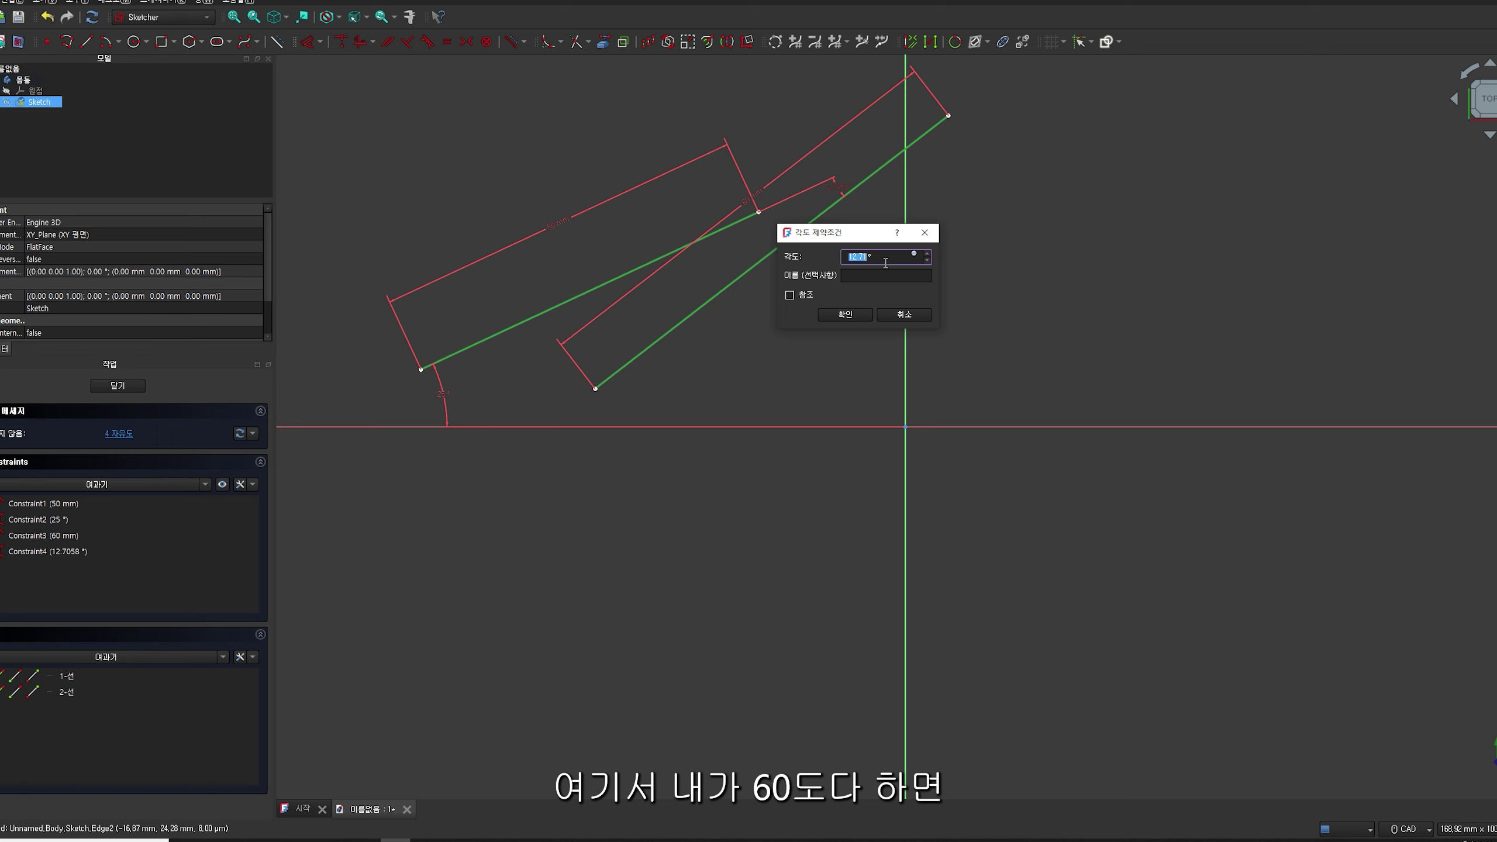
pyautogui.click(845, 314)
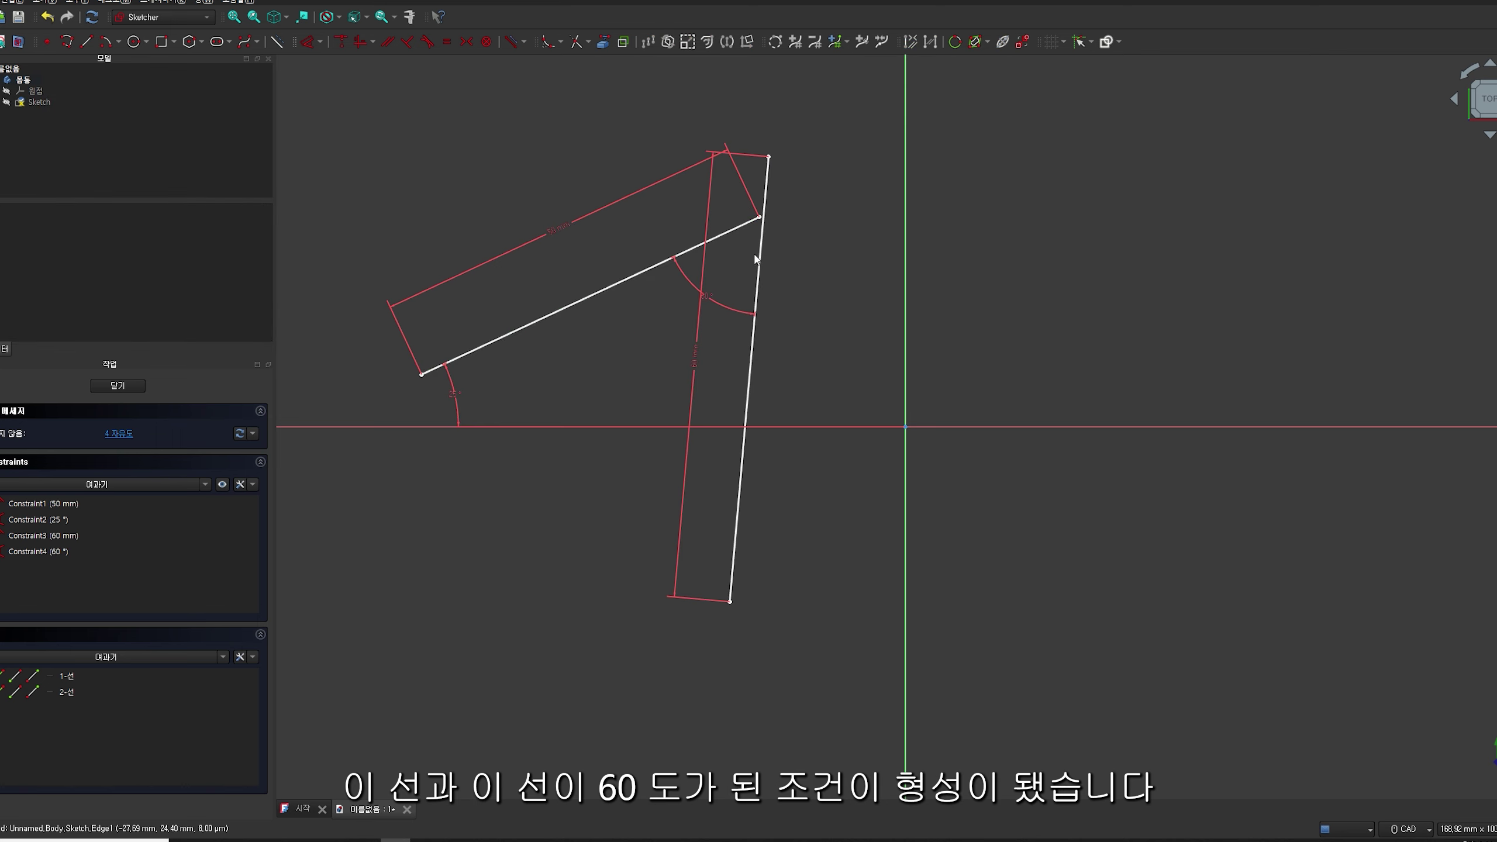
pyautogui.moveTo(746, 332); pyautogui.dragTo(705, 261)
# Delete both lines and their constraints to empty the sketch
pyautogui.click(320, 42)
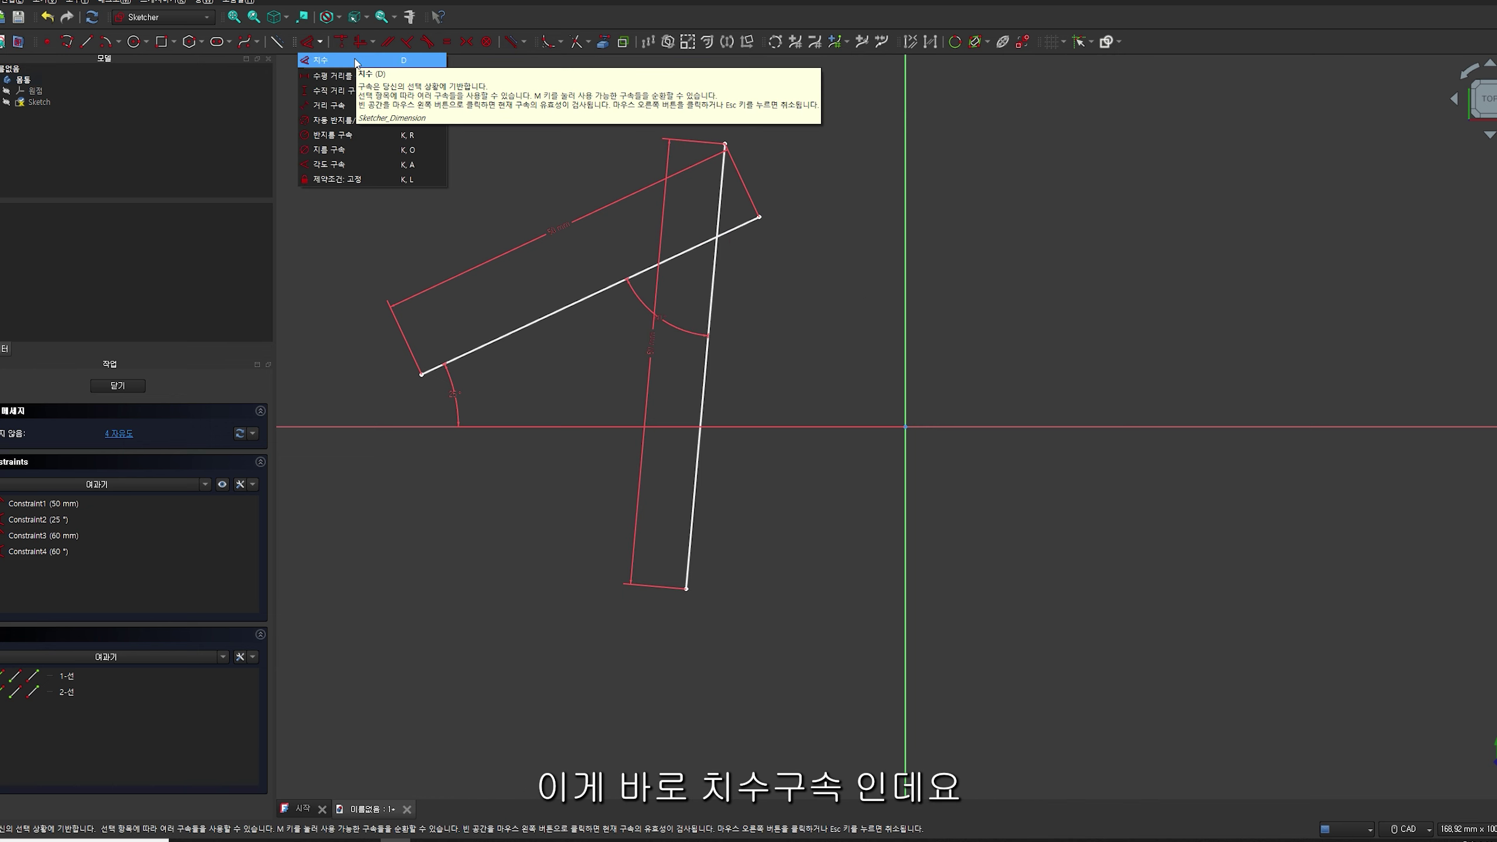
pyautogui.click(869, 237)
pyautogui.click(646, 271)
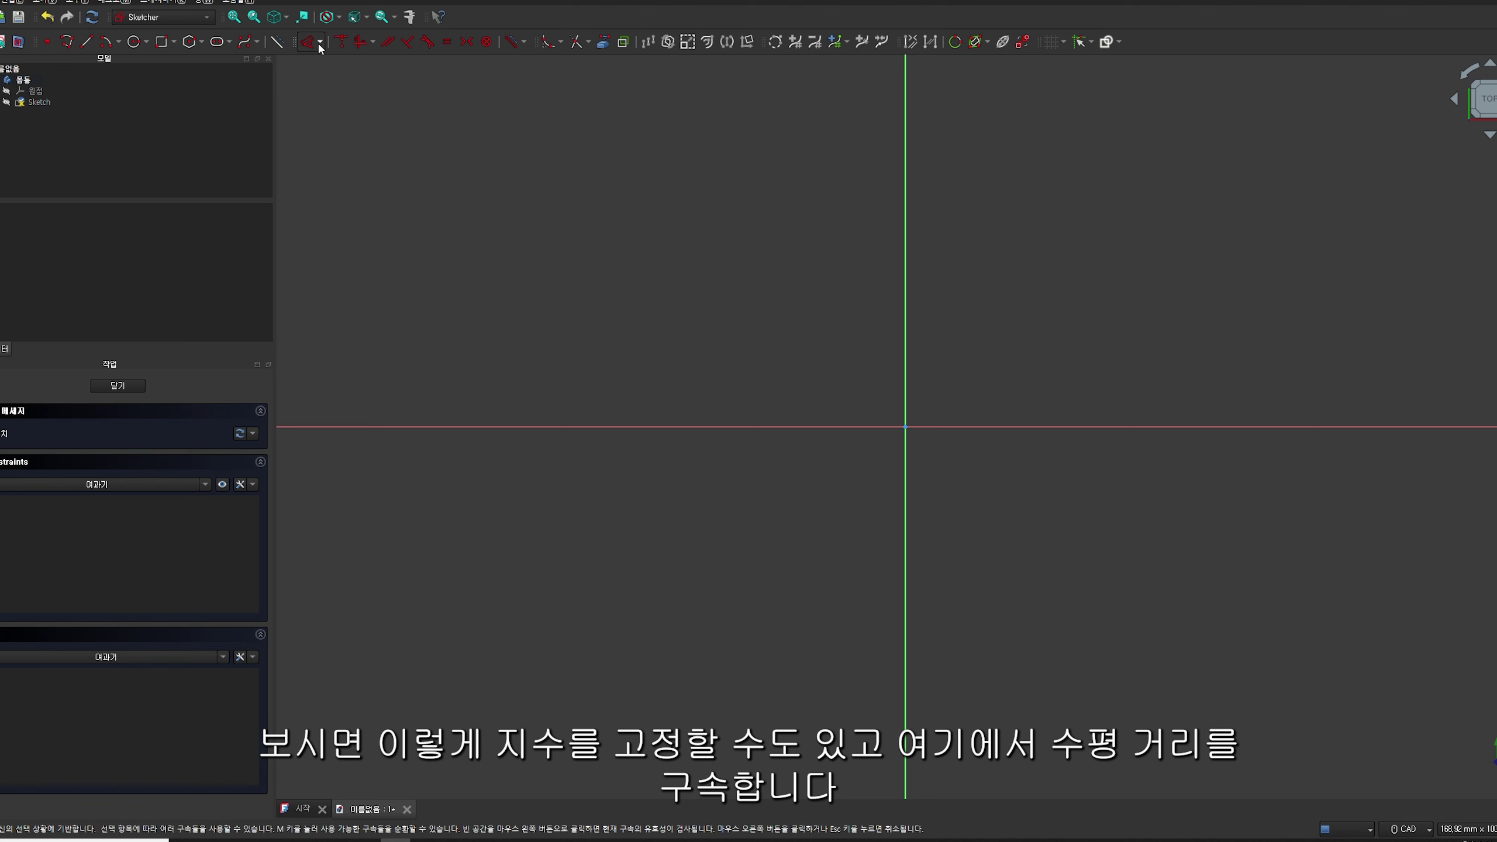
# Draw a new unconstrained sloping line above the horizontal axis, left of the vertical axis
pyautogui.press('g')
pyautogui.press('l')
pyautogui.click(532, 327)
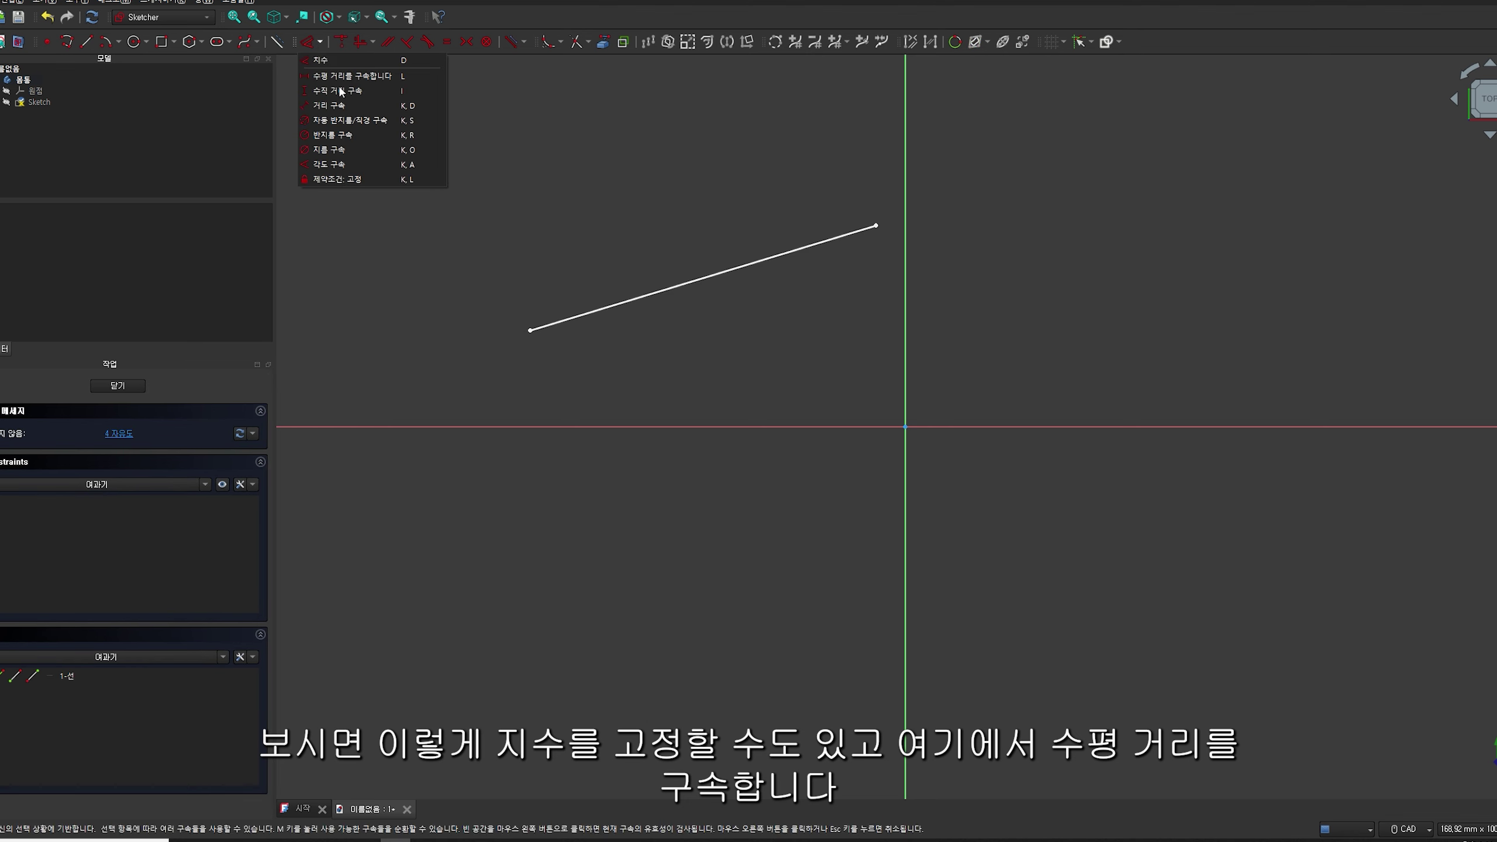
# Apply a horizontal distance constraint to the sloping line and move its upper endpoint to test it
pyautogui.click(352, 79)
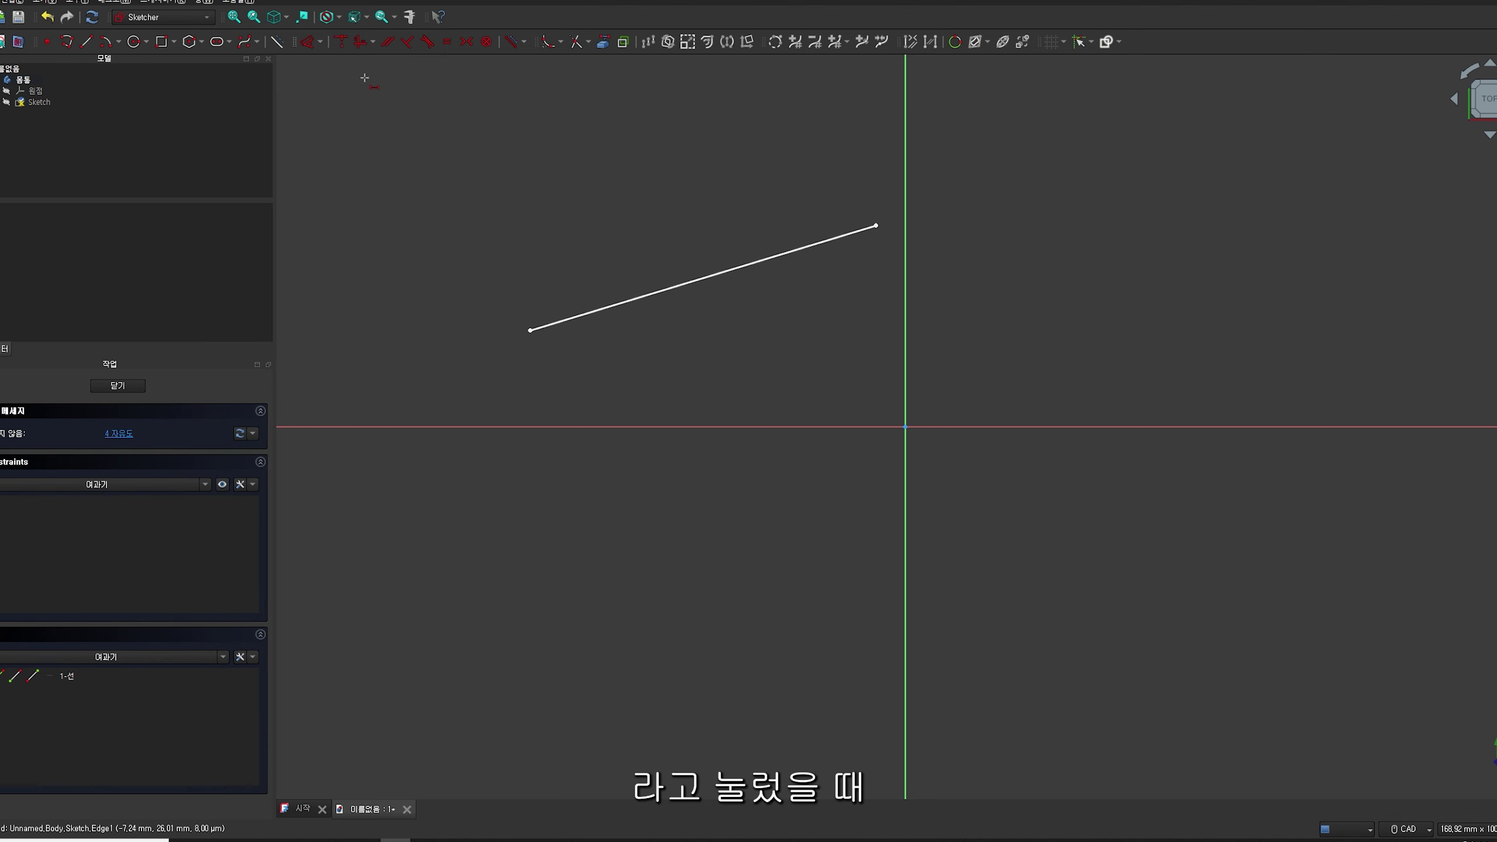
pyautogui.click(759, 261)
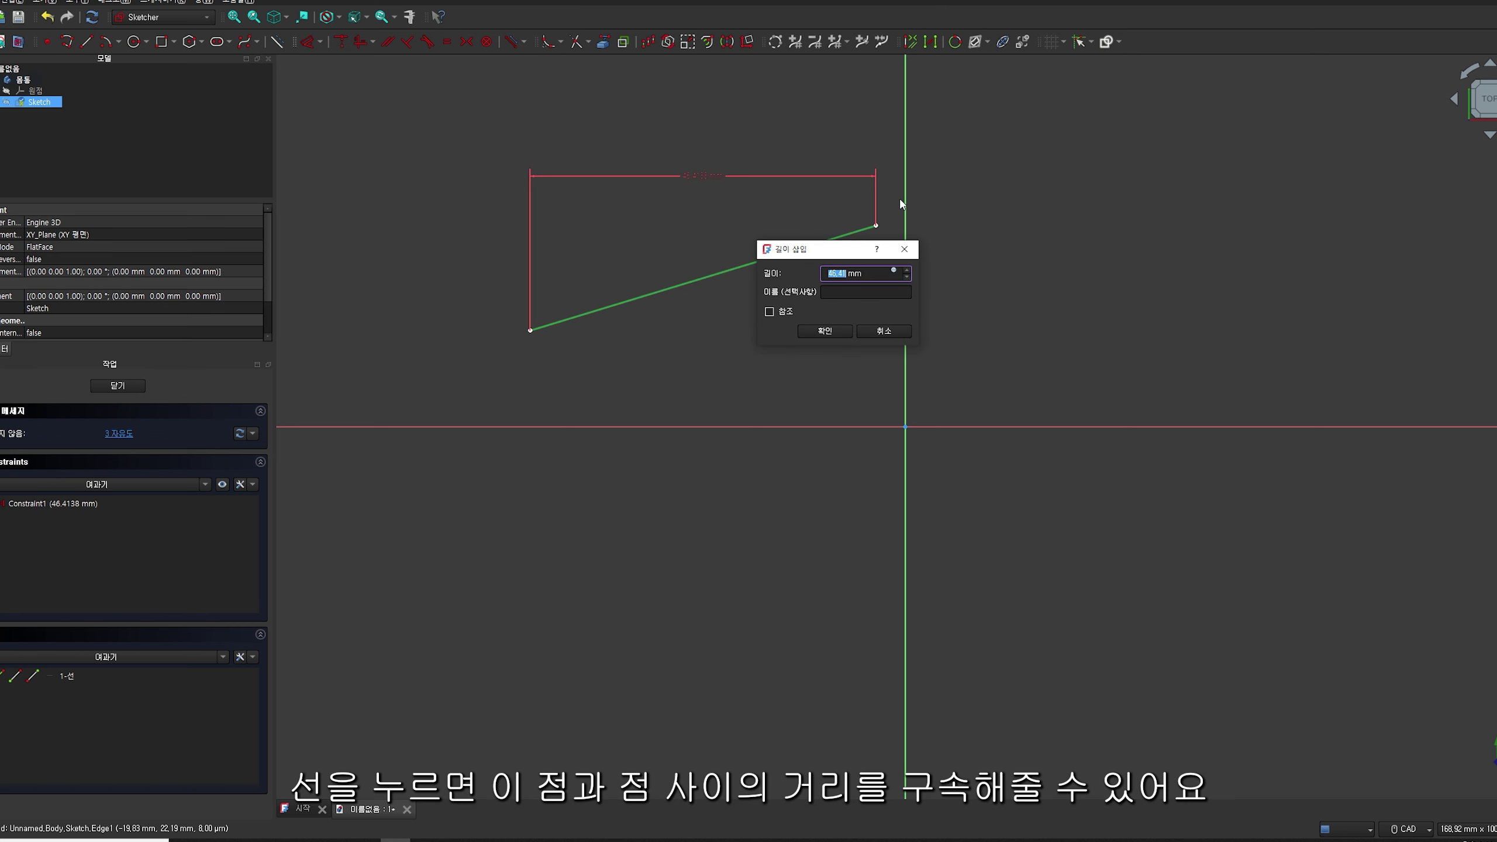
pyautogui.click(825, 331)
pyautogui.moveTo(895, 243)
pyautogui.mouseDown()
pyautogui.moveTo(846, 344)
pyautogui.moveTo(799, 532)
pyautogui.moveTo(752, 428)
pyautogui.moveTo(831, 293)
pyautogui.moveTo(825, 409)
pyautogui.moveTo(772, 632)
pyautogui.moveTo(830, 284)
pyautogui.moveTo(768, 111)
pyautogui.moveTo(767, 289)
pyautogui.mouseUp()
# Replace the line's horizontal distance constraint with a vertical distance of 40 mm and move its upper endpoint sideways to test it
pyautogui.click(595, 240)
pyautogui.press('Delete')
pyautogui.click(763, 293)
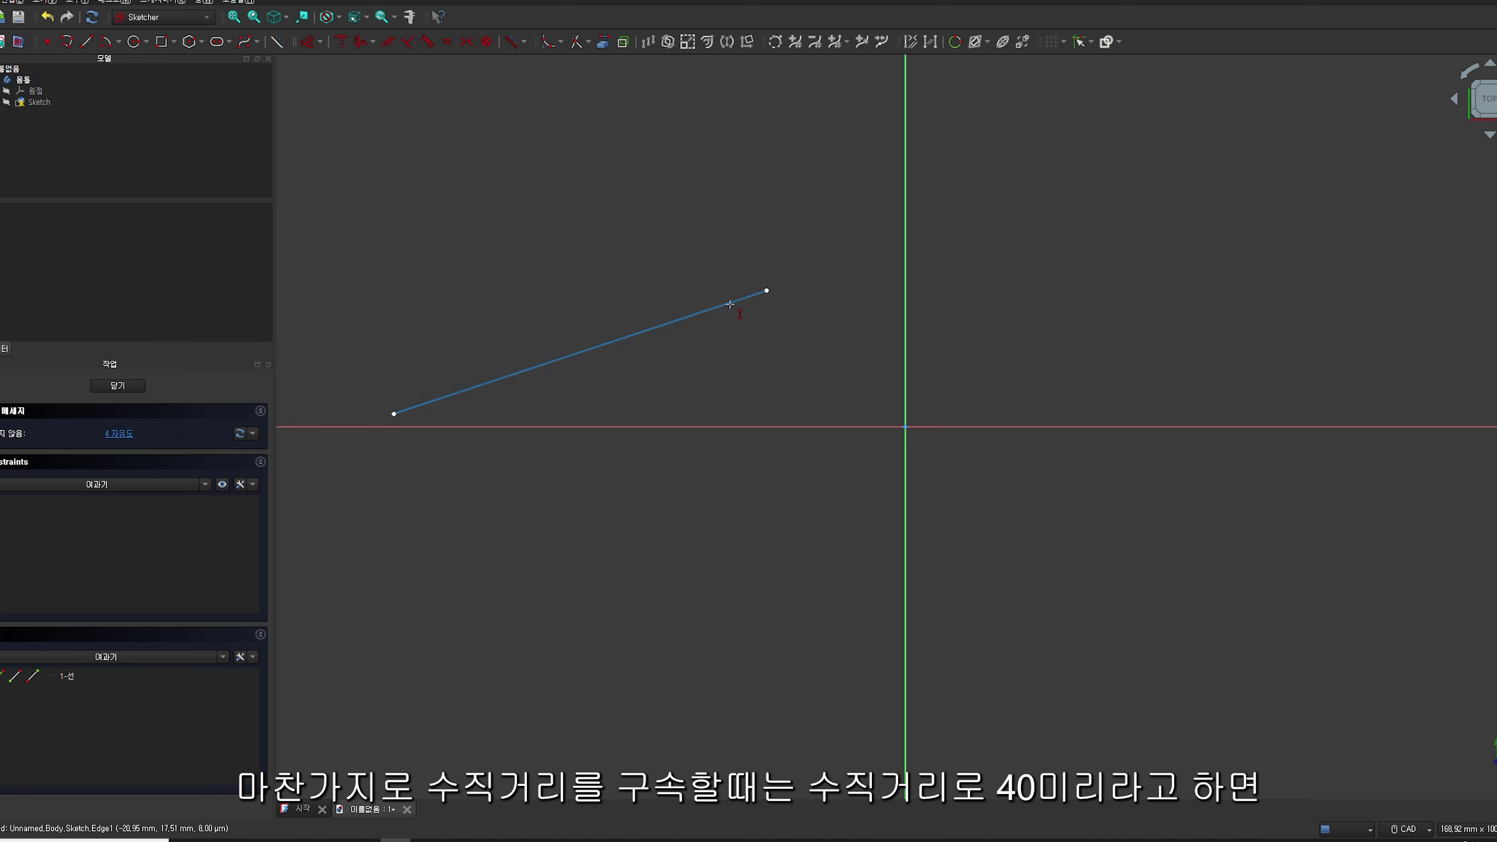
pyautogui.press('i')
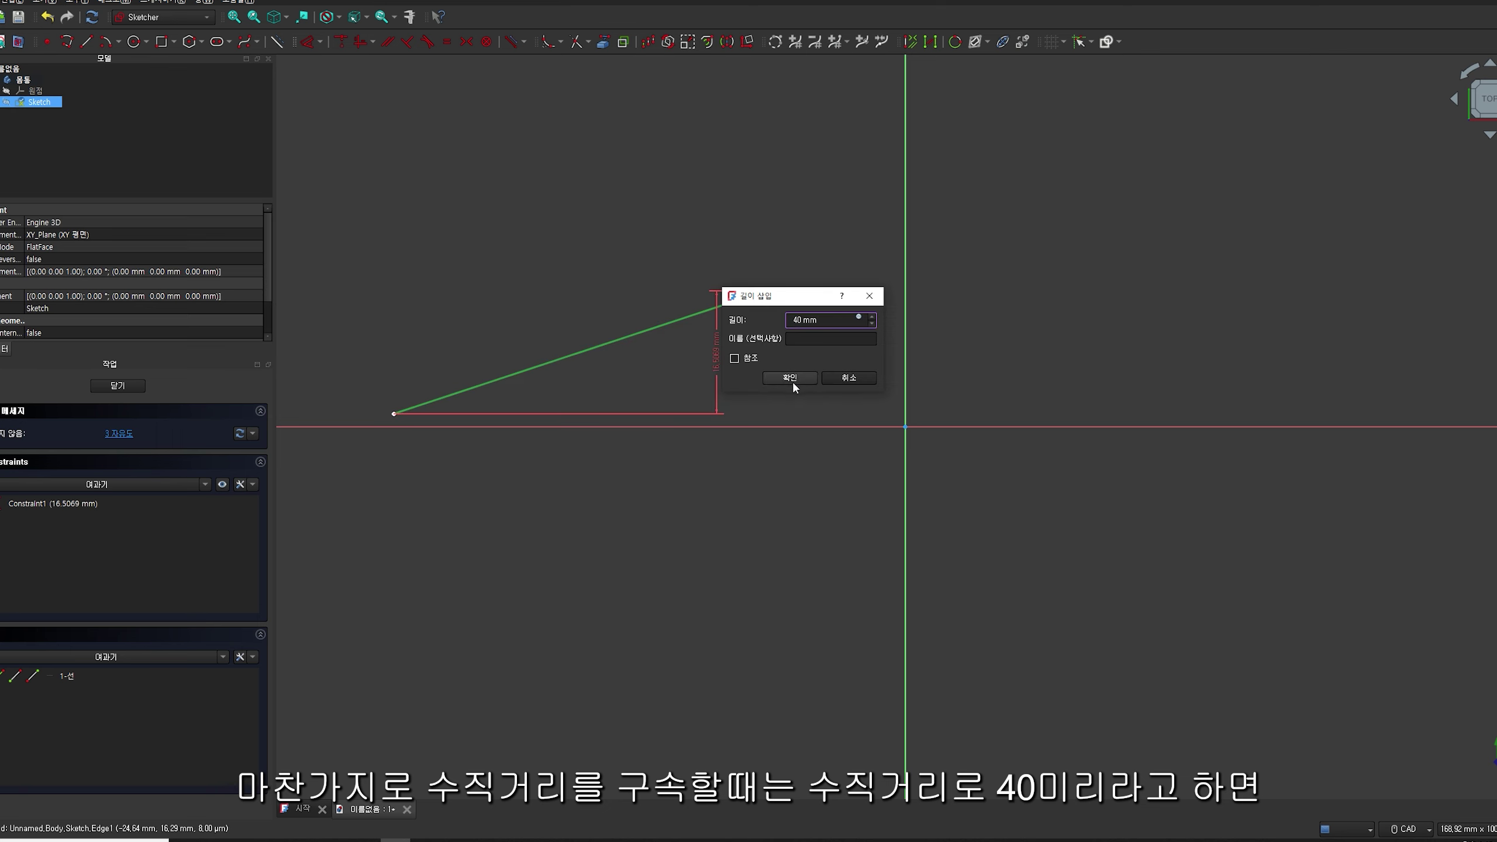
pyautogui.click(792, 380)
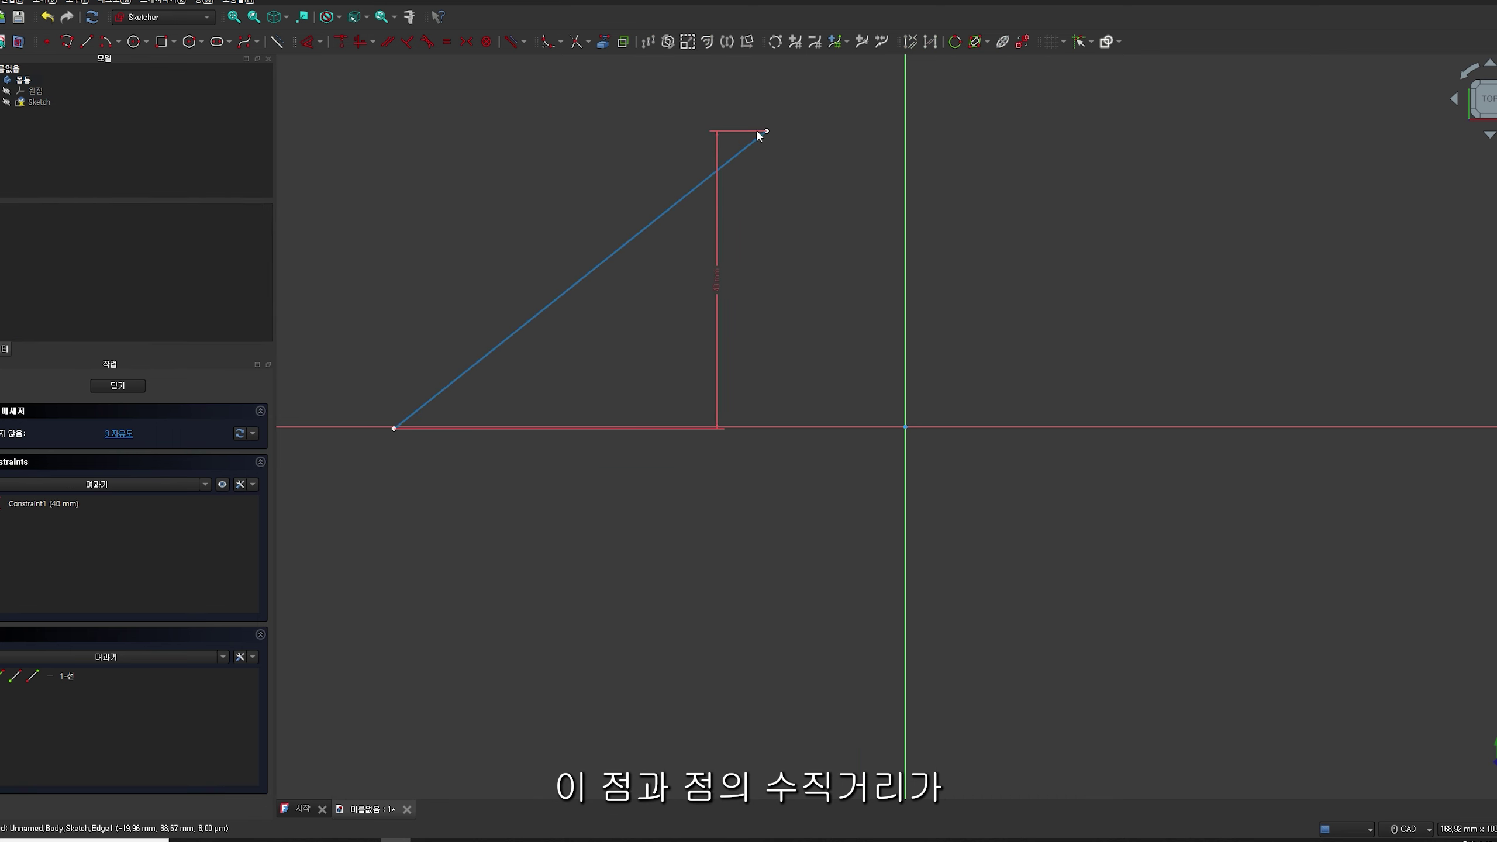
pyautogui.moveTo(765, 136)
pyautogui.mouseDown()
pyautogui.moveTo(809, 435)
pyautogui.moveTo(812, 227)
pyautogui.moveTo(718, 206)
pyautogui.moveTo(358, 204)
pyautogui.moveTo(381, 194)
pyautogui.mouseUp()
pyautogui.moveTo(388, 274)
pyautogui.mouseDown()
pyautogui.moveTo(684, 259)
pyautogui.moveTo(823, 293)
pyautogui.mouseUp()
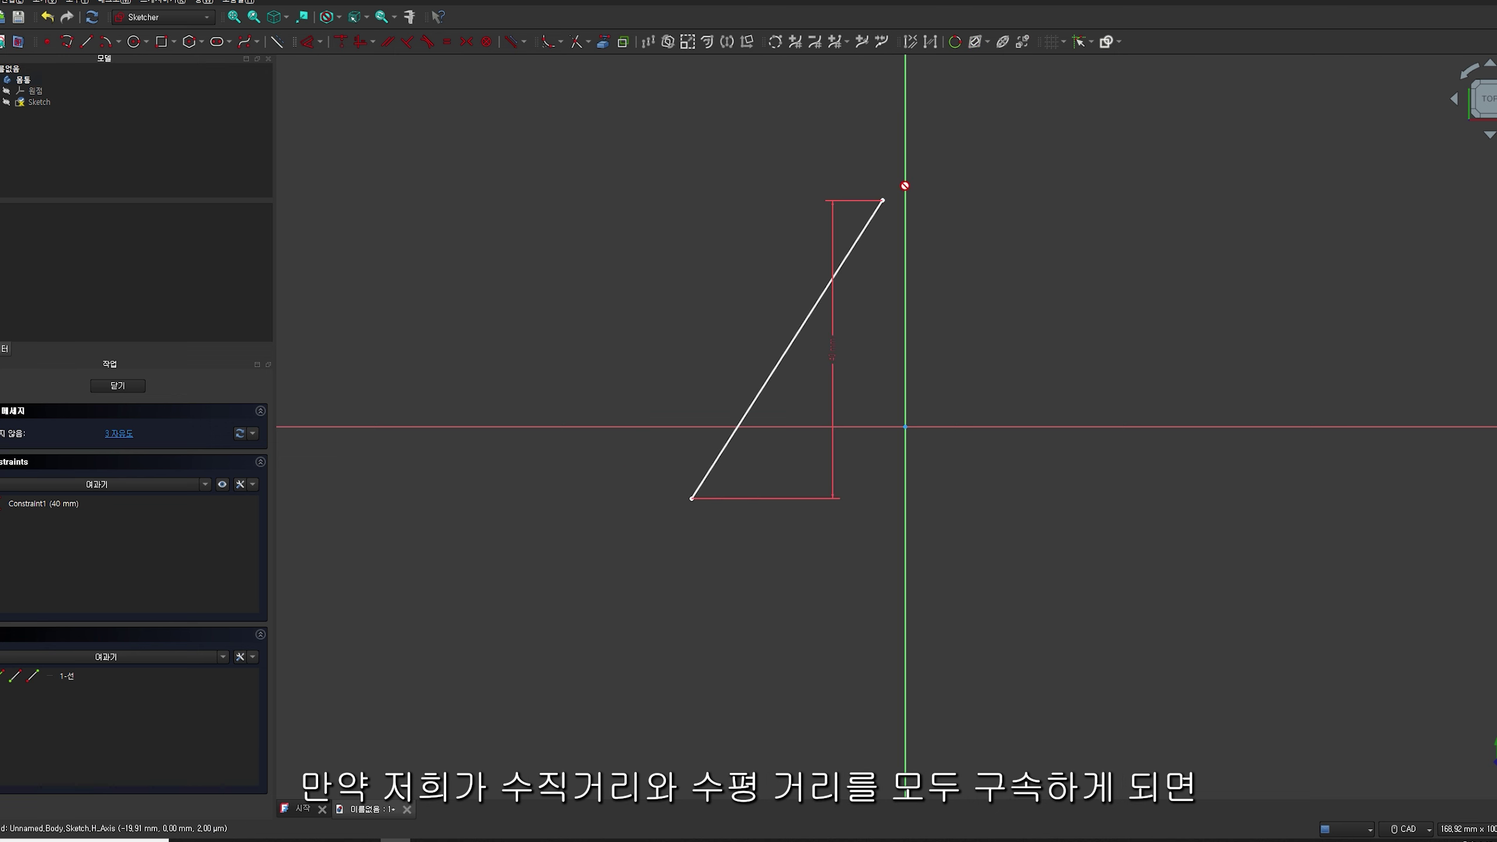
# Constrain the horizontal distance between the line's two endpoints to 20 mm
pyautogui.click(881, 200)
pyautogui.click(691, 498)
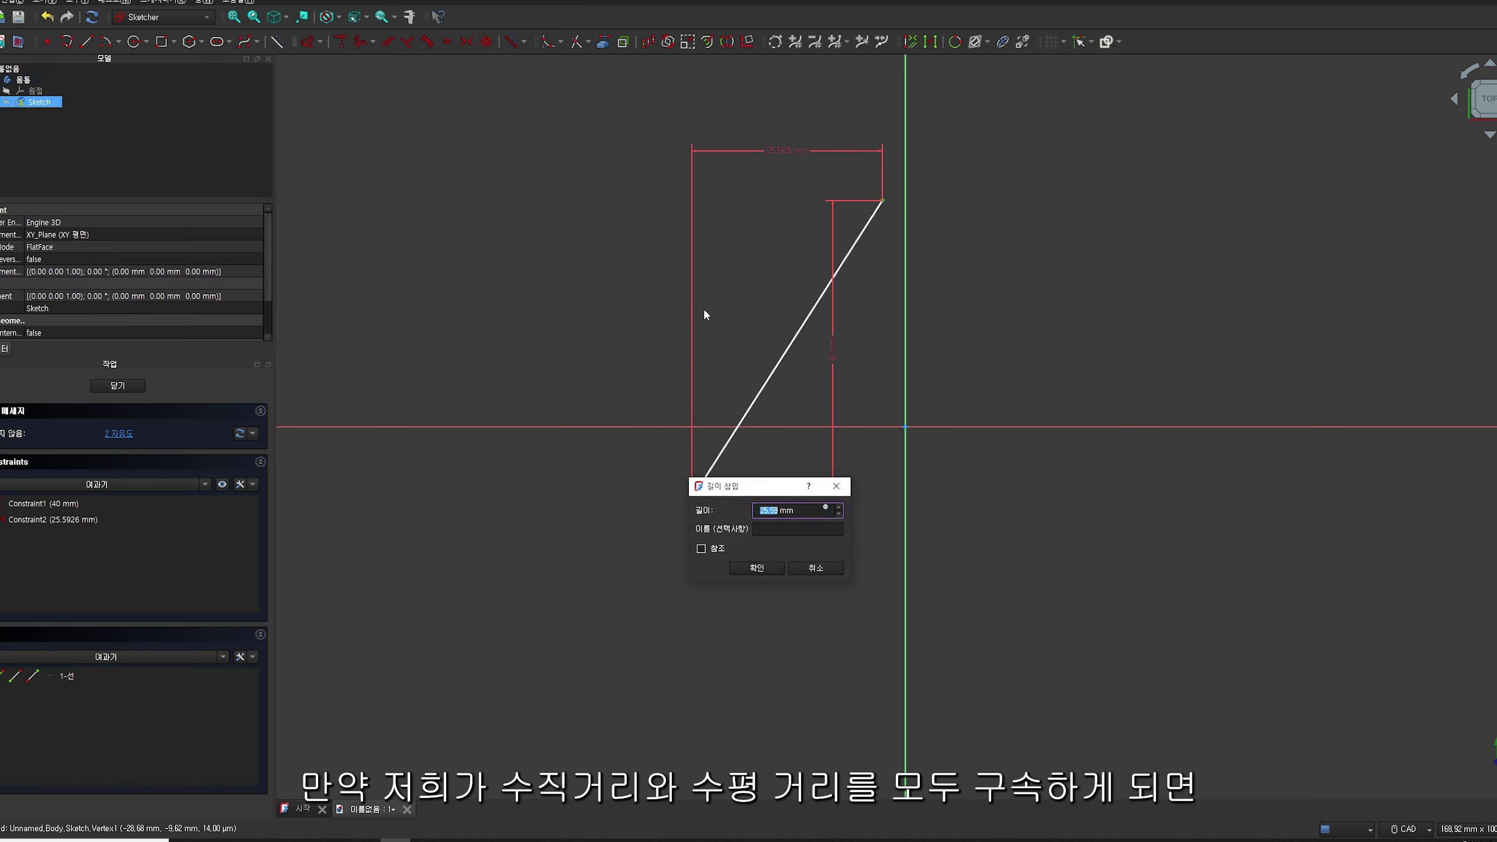
pyautogui.write('20')
pyautogui.press('Return')
# Move the line around the sketch by its body and endpoints to test the combined horizontal and vertical distances
pyautogui.moveTo(894, 290); pyautogui.dragTo(853, 239)
pyautogui.moveTo(809, 328)
pyautogui.mouseDown()
pyautogui.moveTo(784, 306)
pyautogui.moveTo(688, 285)
pyautogui.mouseUp()
pyautogui.moveTo(731, 195); pyautogui.dragTo(752, 221)
pyautogui.moveTo(598, 541)
pyautogui.mouseDown()
pyautogui.moveTo(554, 428)
pyautogui.moveTo(692, 331)
pyautogui.moveTo(704, 340)
pyautogui.mouseUp()
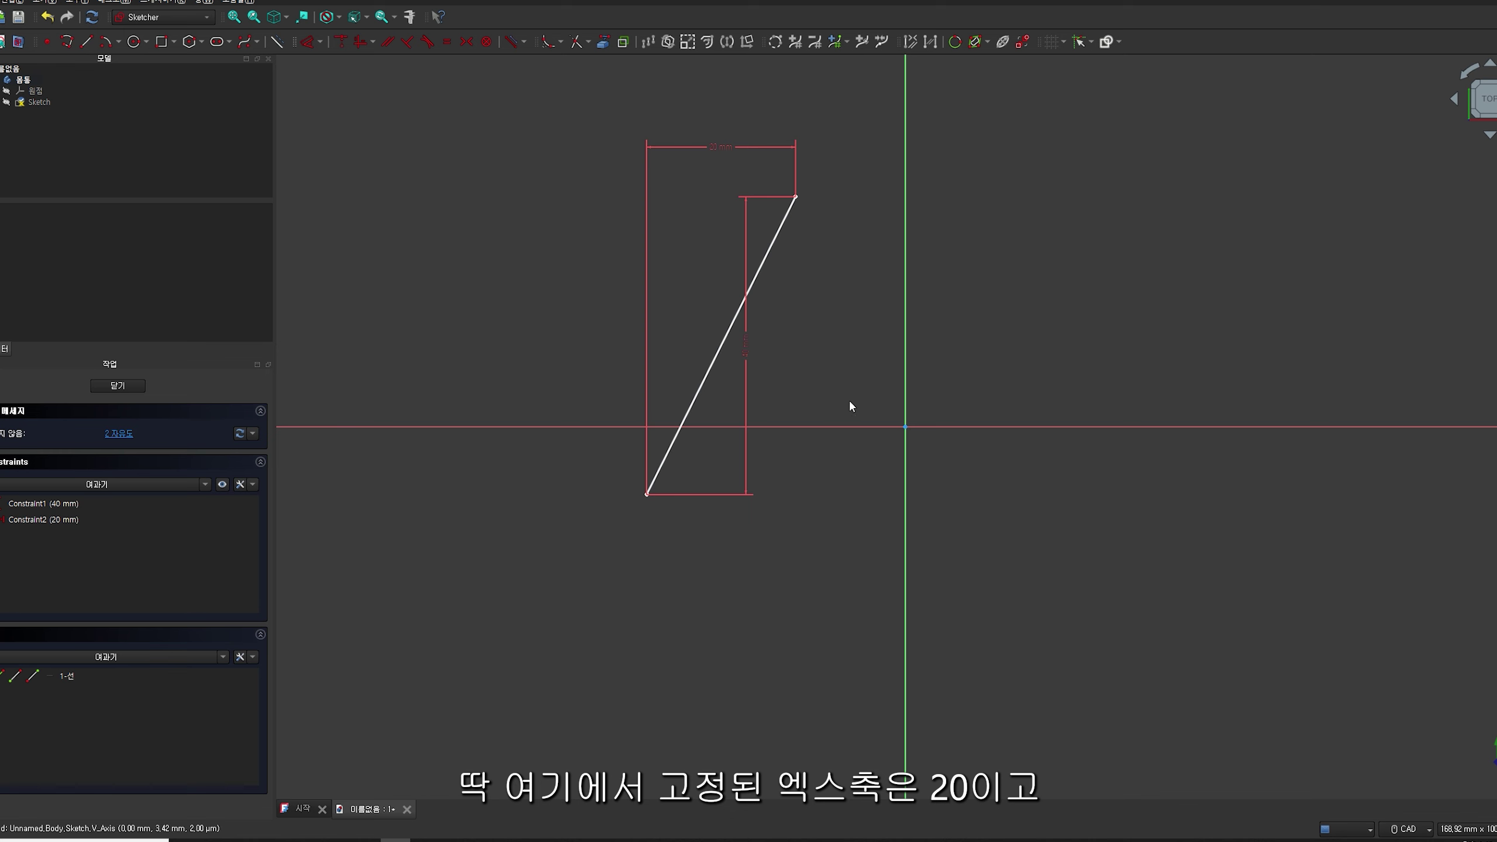
# Shift the sloping line down and away from the vertical axis to test its fixed 20 mm and 40 mm distances
pyautogui.moveTo(777, 213)
pyautogui.mouseDown()
pyautogui.moveTo(598, 294)
pyautogui.moveTo(624, 325)
pyautogui.mouseUp()
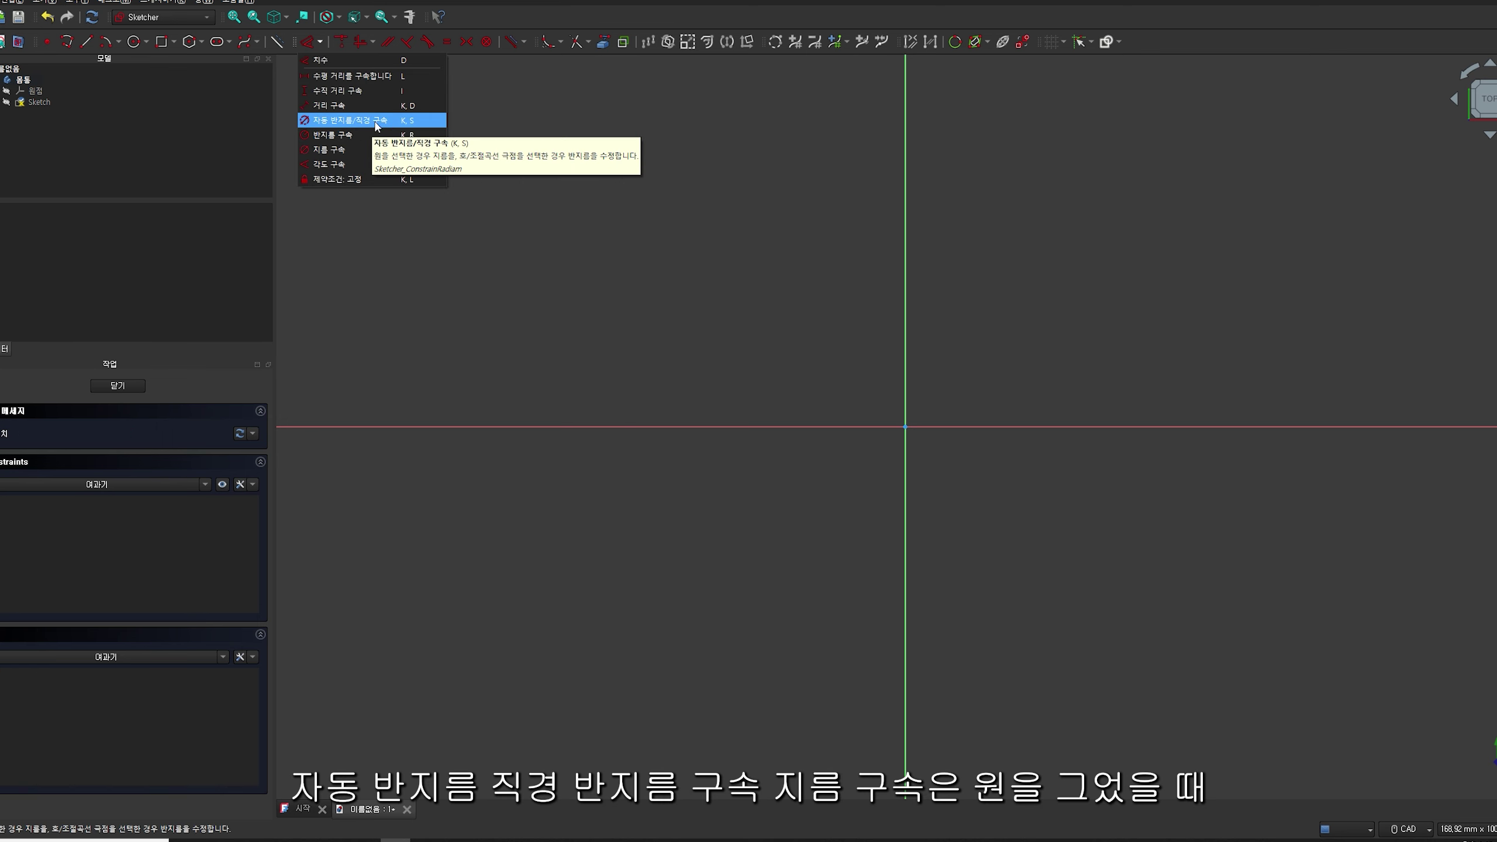
# Draw a circle with a radius of about 14.4 mm above the horizontal axis, away from the vertical axis
pyautogui.click(365, 151)
pyautogui.click(548, 250)
pyautogui.click(646, 294)
pyautogui.rightClick(646, 294)
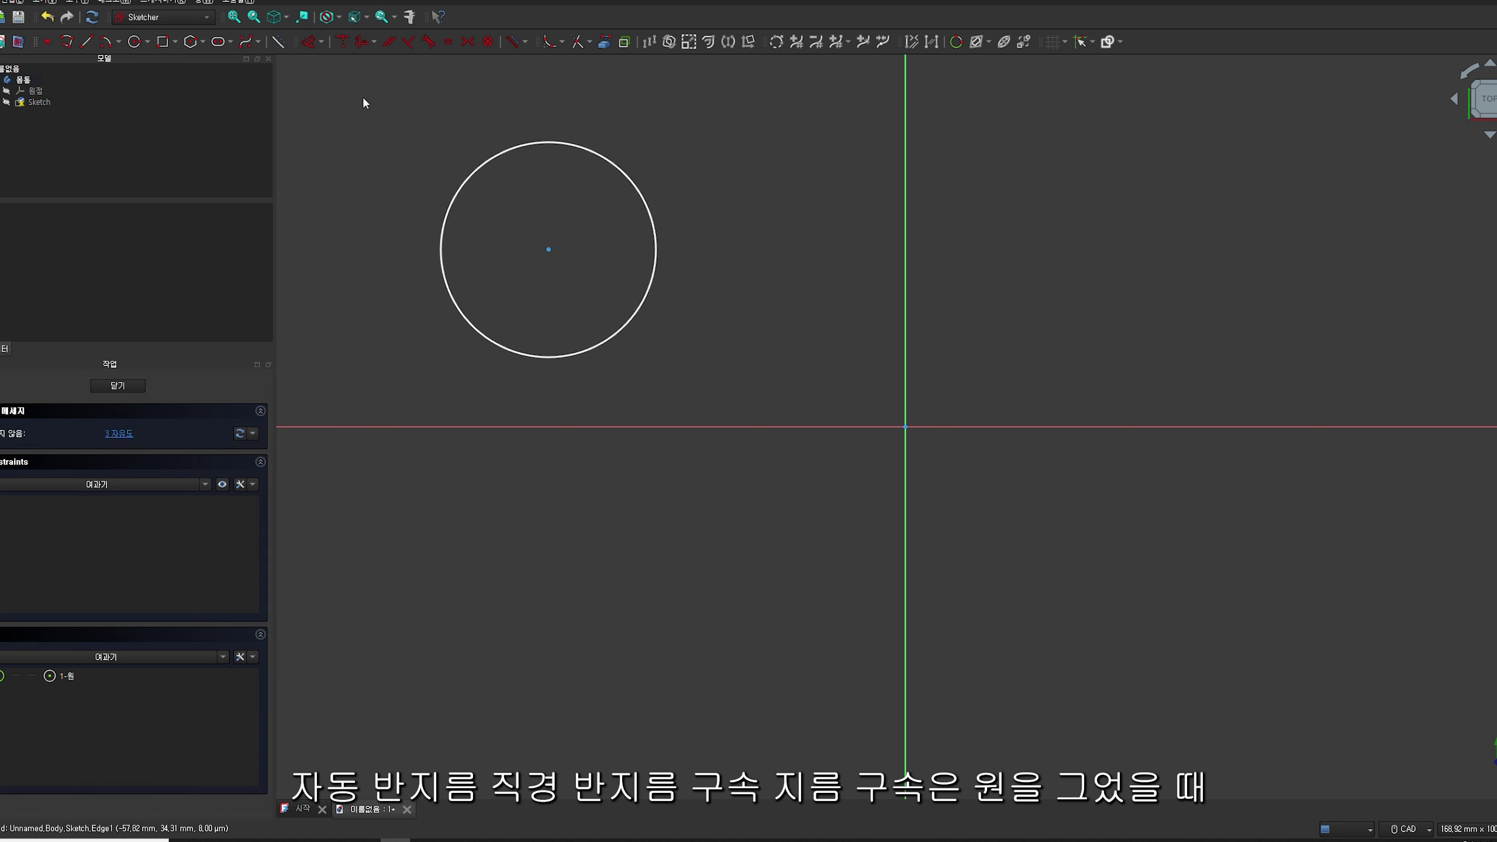
# Apply a radius constraint of 15 mm to the circle
pyautogui.click(322, 42)
pyautogui.click(352, 141)
pyautogui.click(649, 216)
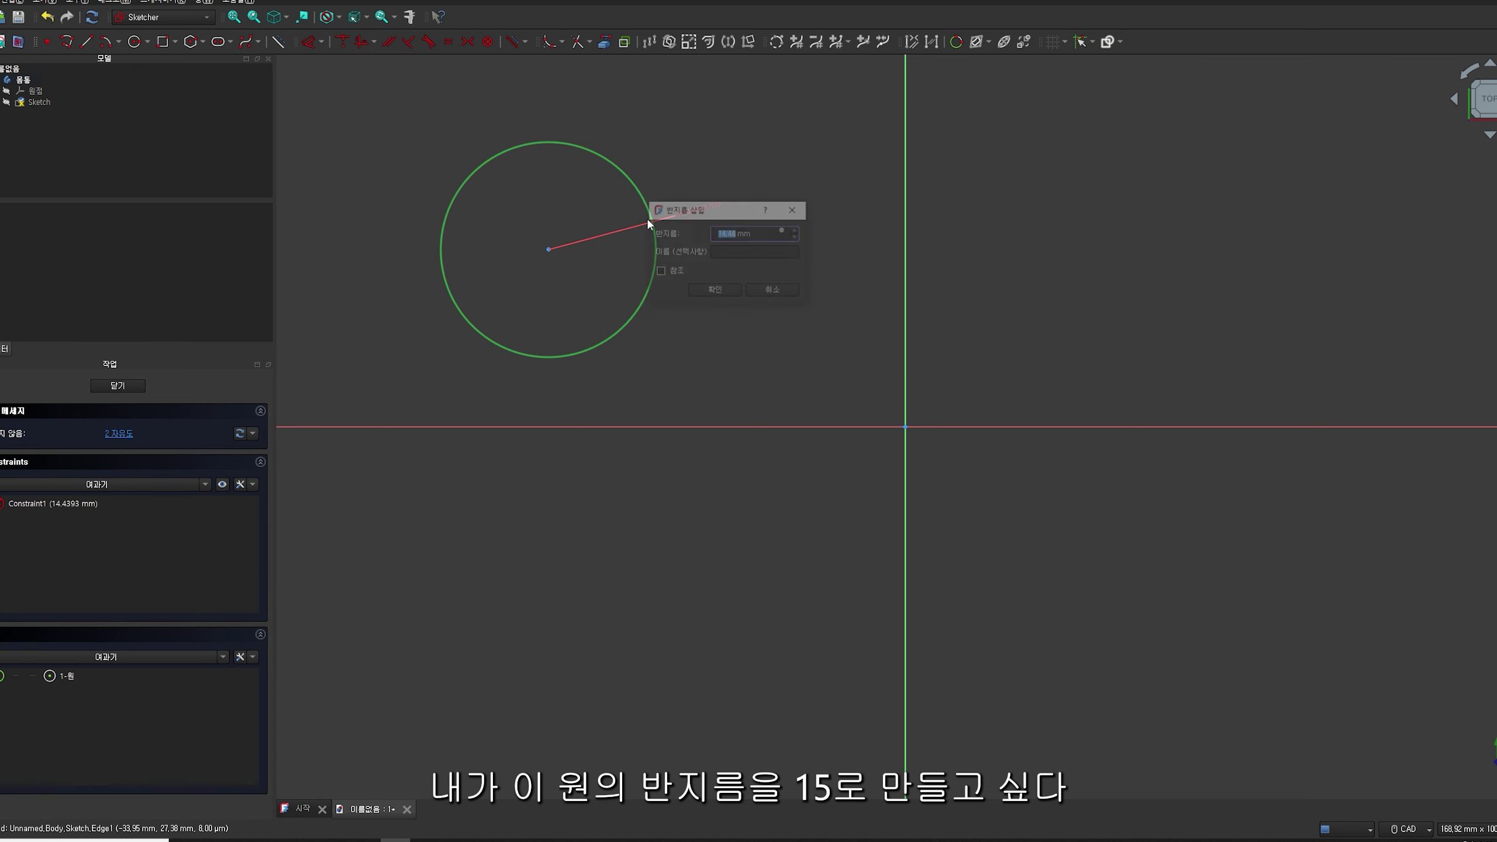
pyautogui.click(715, 291)
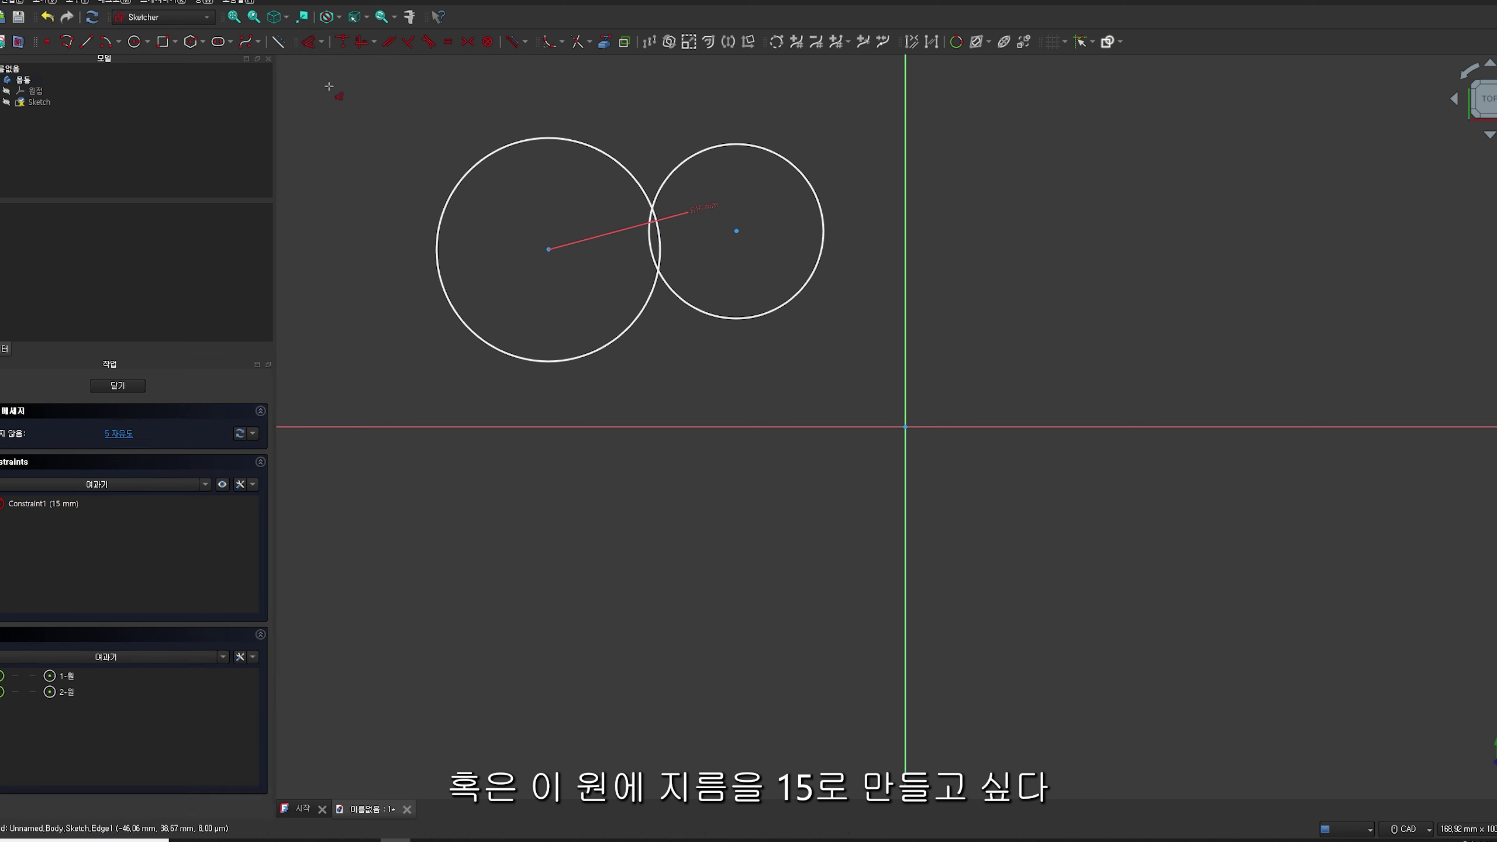
# Apply a diameter constraint of 15 mm to the second, smaller circle
pyautogui.click(314, 42)
pyautogui.click(345, 151)
pyautogui.click(815, 194)
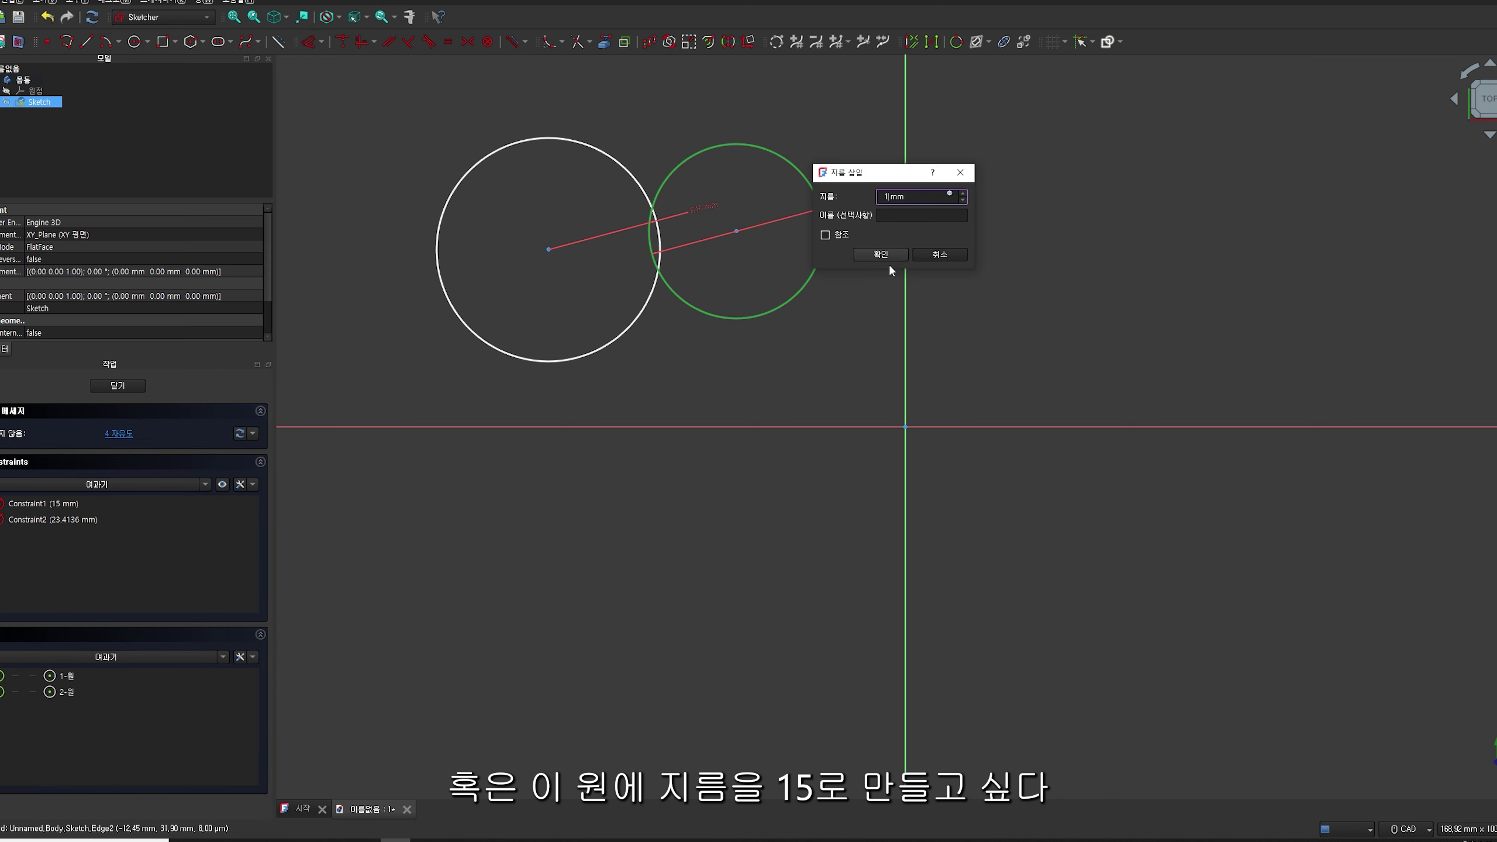
pyautogui.write('15')
pyautogui.click(891, 255)
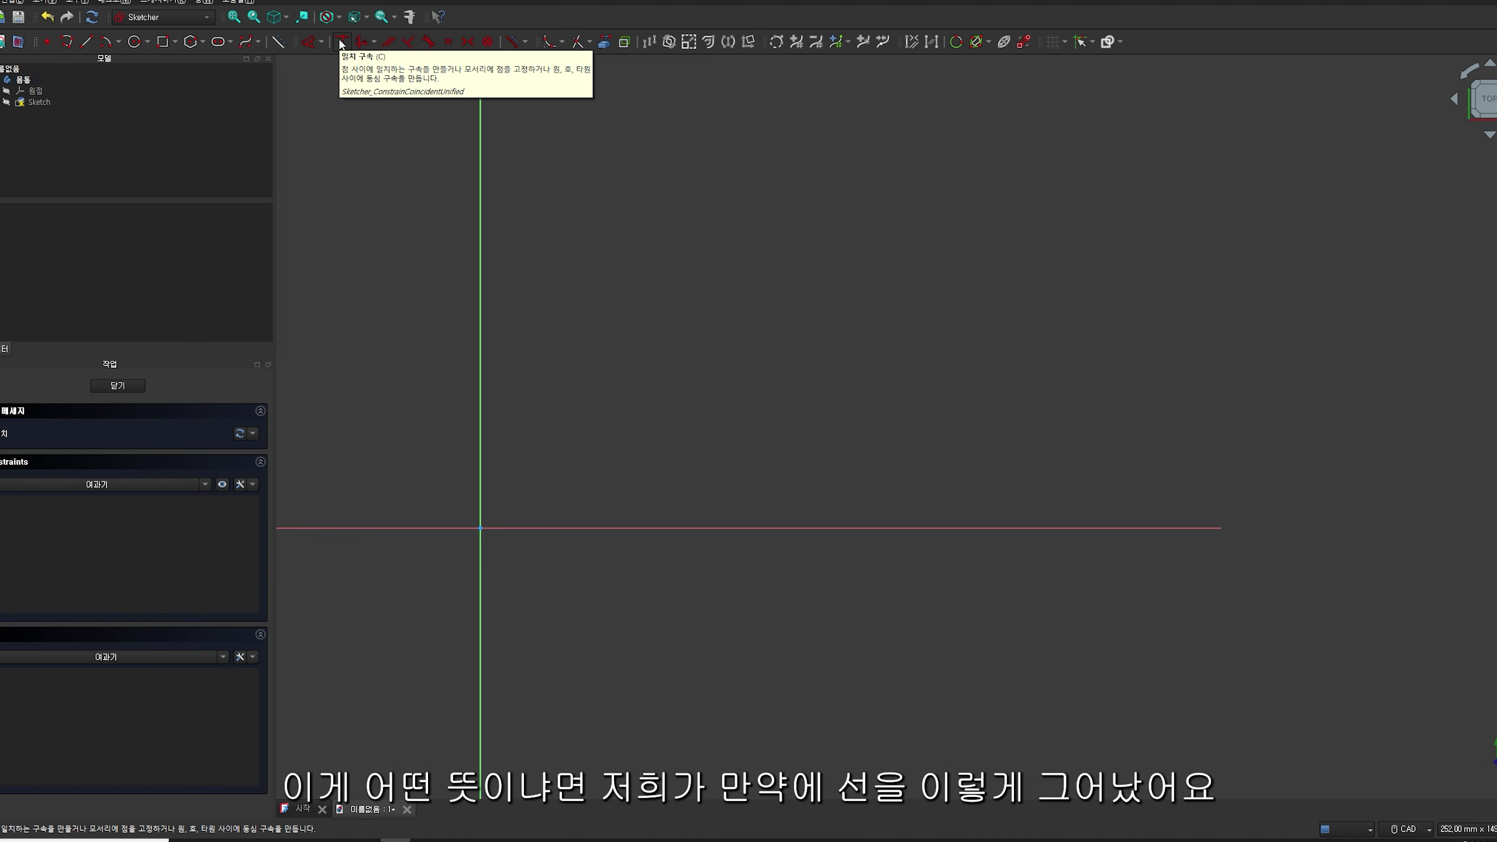
# Draw a horizontal line above the horizontal axis and a separate sloping line below it
pyautogui.click(87, 43)
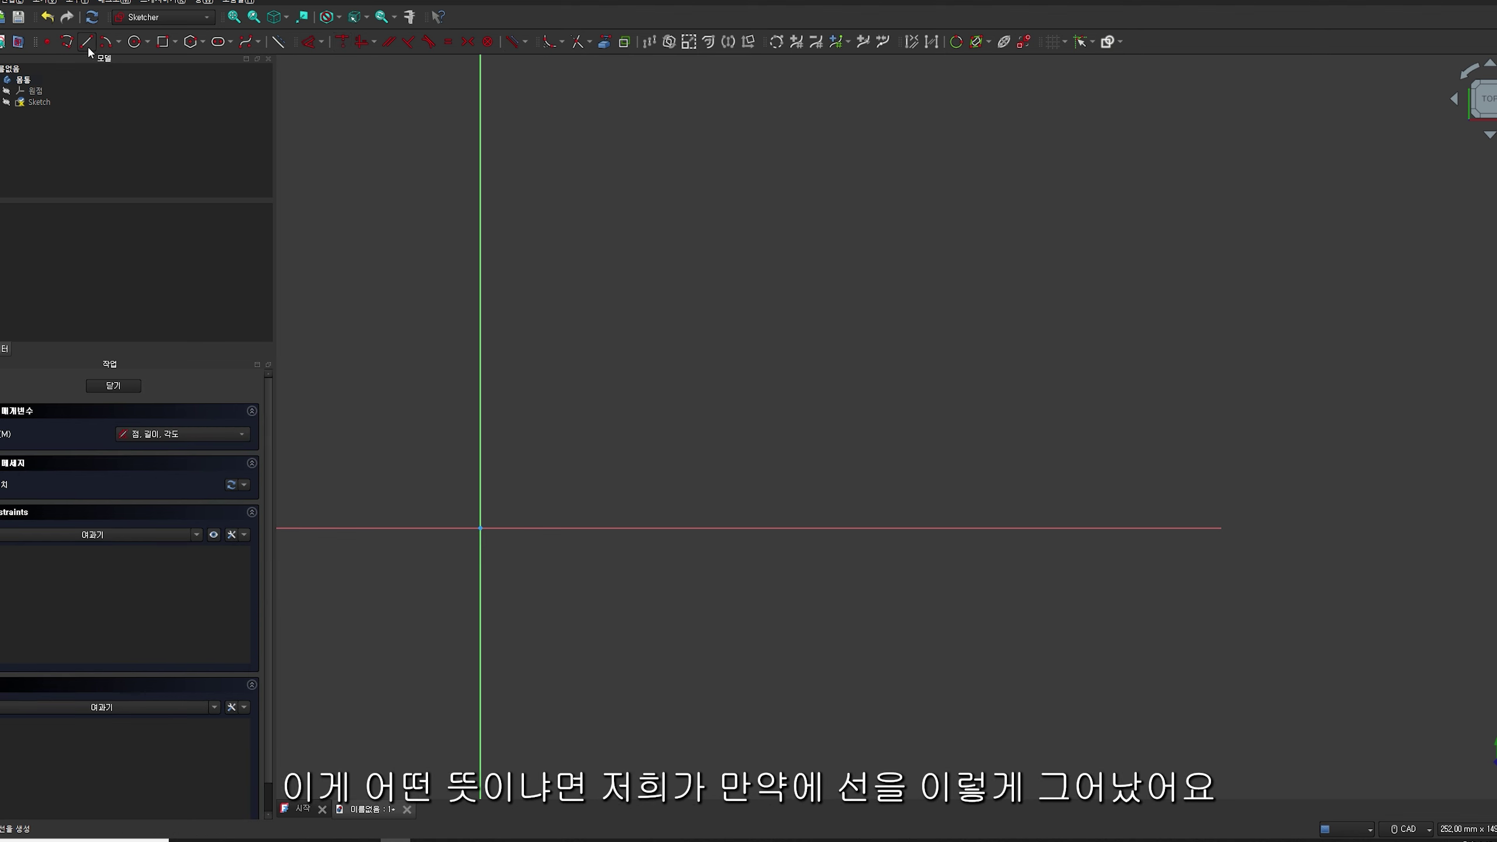
pyautogui.click(525, 218)
pyautogui.click(851, 219)
pyautogui.click(837, 260)
pyautogui.click(598, 461)
# Move the sloping line's upper endpoint and the horizontal line around to test how the unjoined lines move
pyautogui.moveTo(837, 260); pyautogui.dragTo(805, 318)
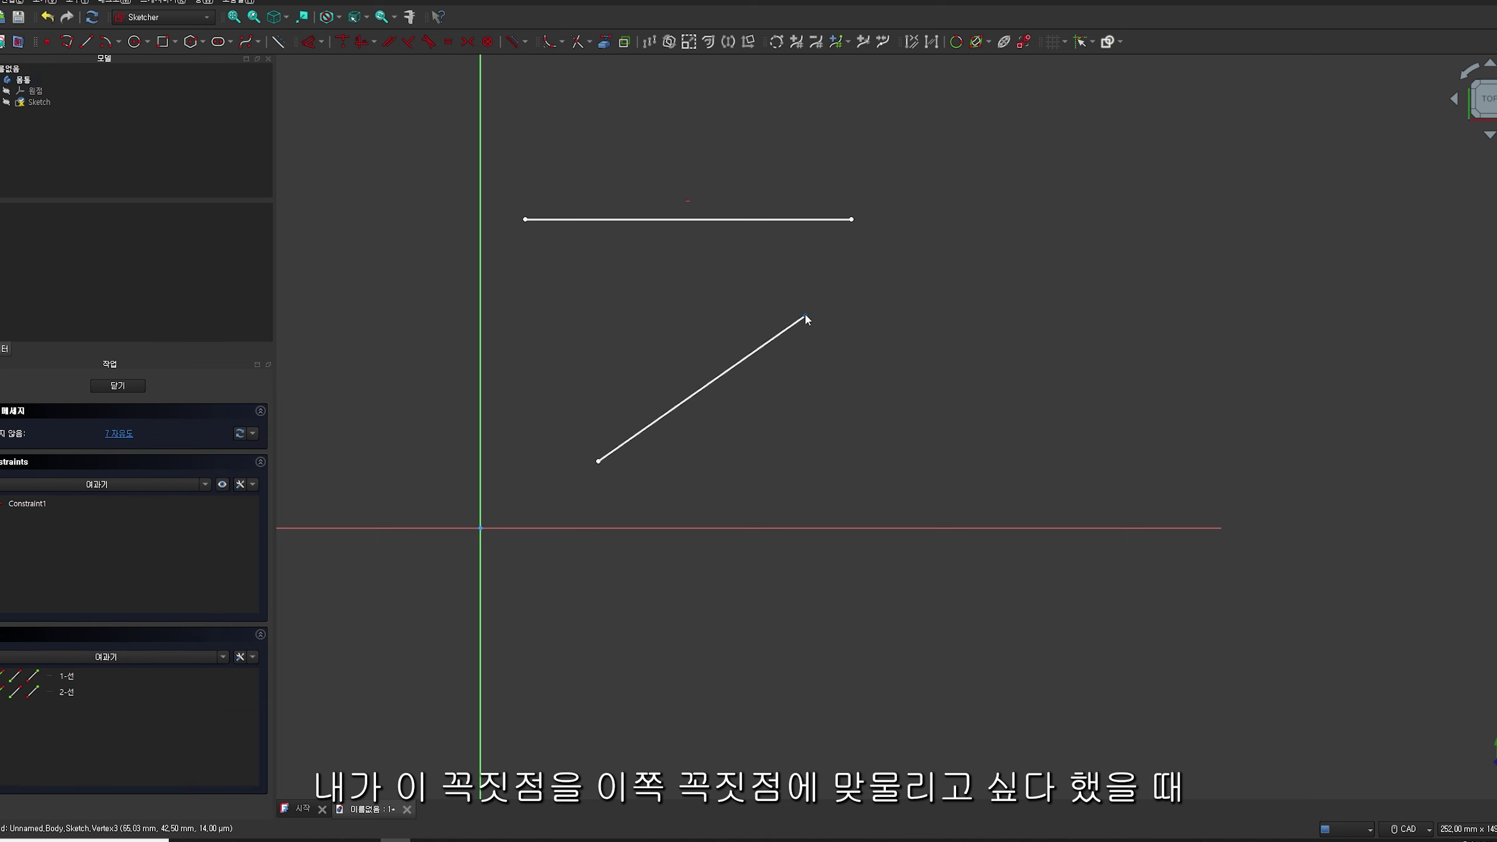
pyautogui.moveTo(808, 321); pyautogui.dragTo(843, 197)
pyautogui.moveTo(828, 254); pyautogui.dragTo(810, 304)
pyautogui.moveTo(969, 445); pyautogui.dragTo(460, 140)
pyautogui.moveTo(778, 221); pyautogui.dragTo(746, 242)
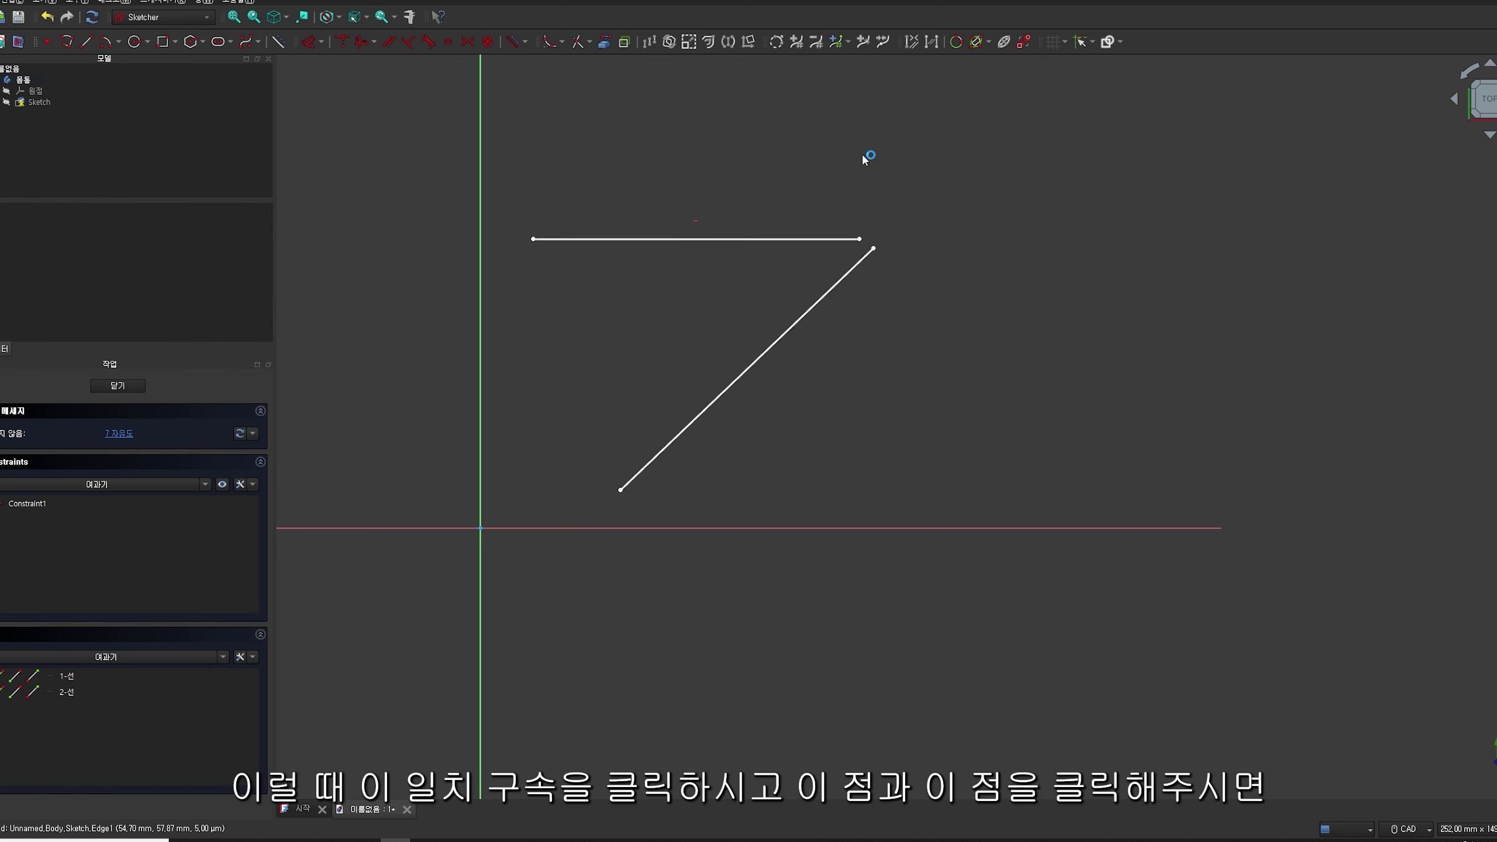
# Join the horizontal line's right endpoint to the sloping line's upper endpoint with a coincident constraint
pyautogui.click(342, 45)
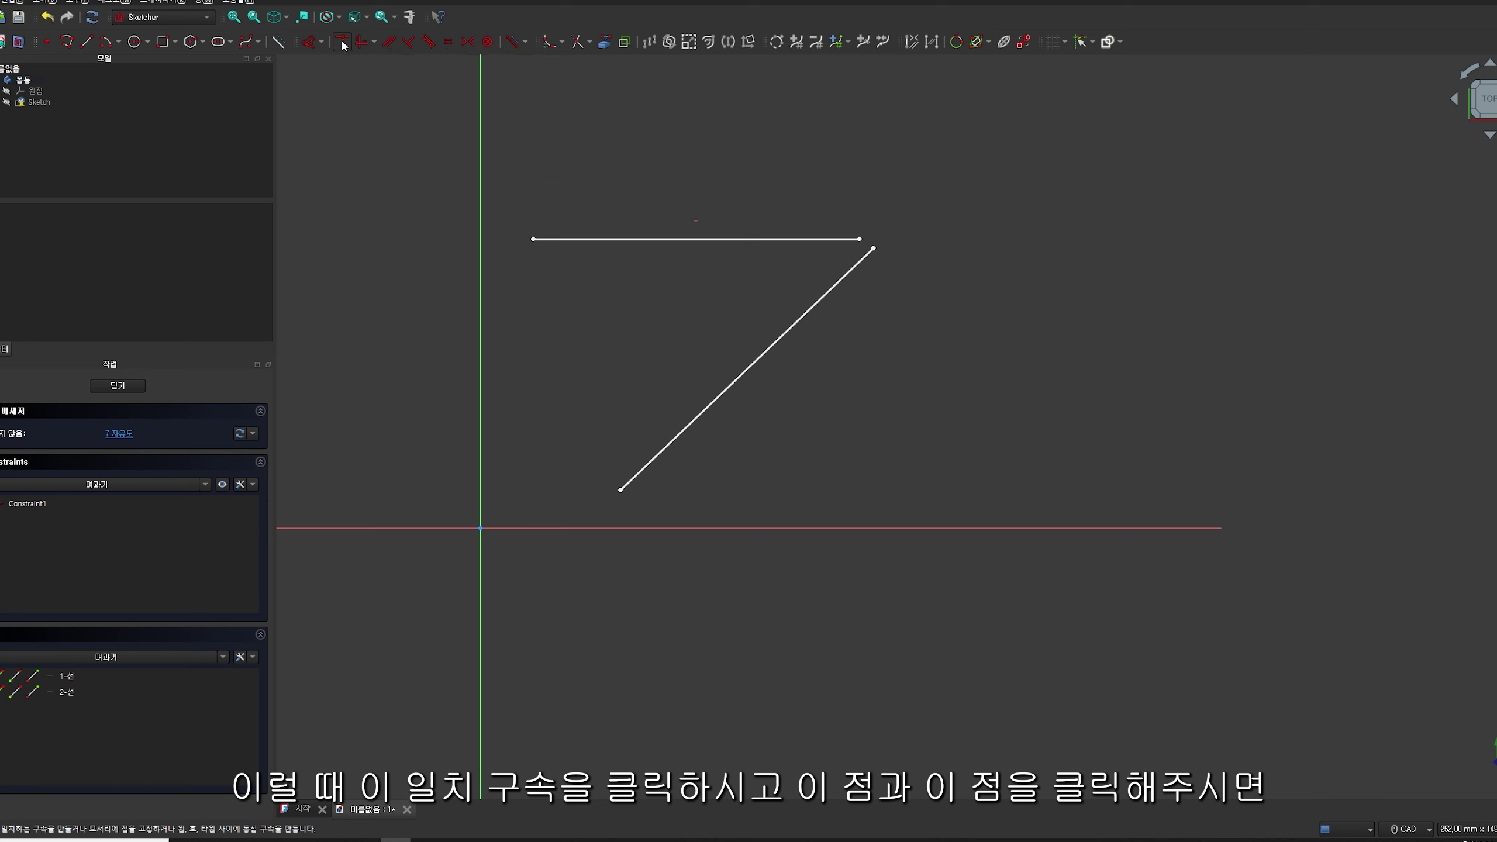
pyautogui.click(859, 239)
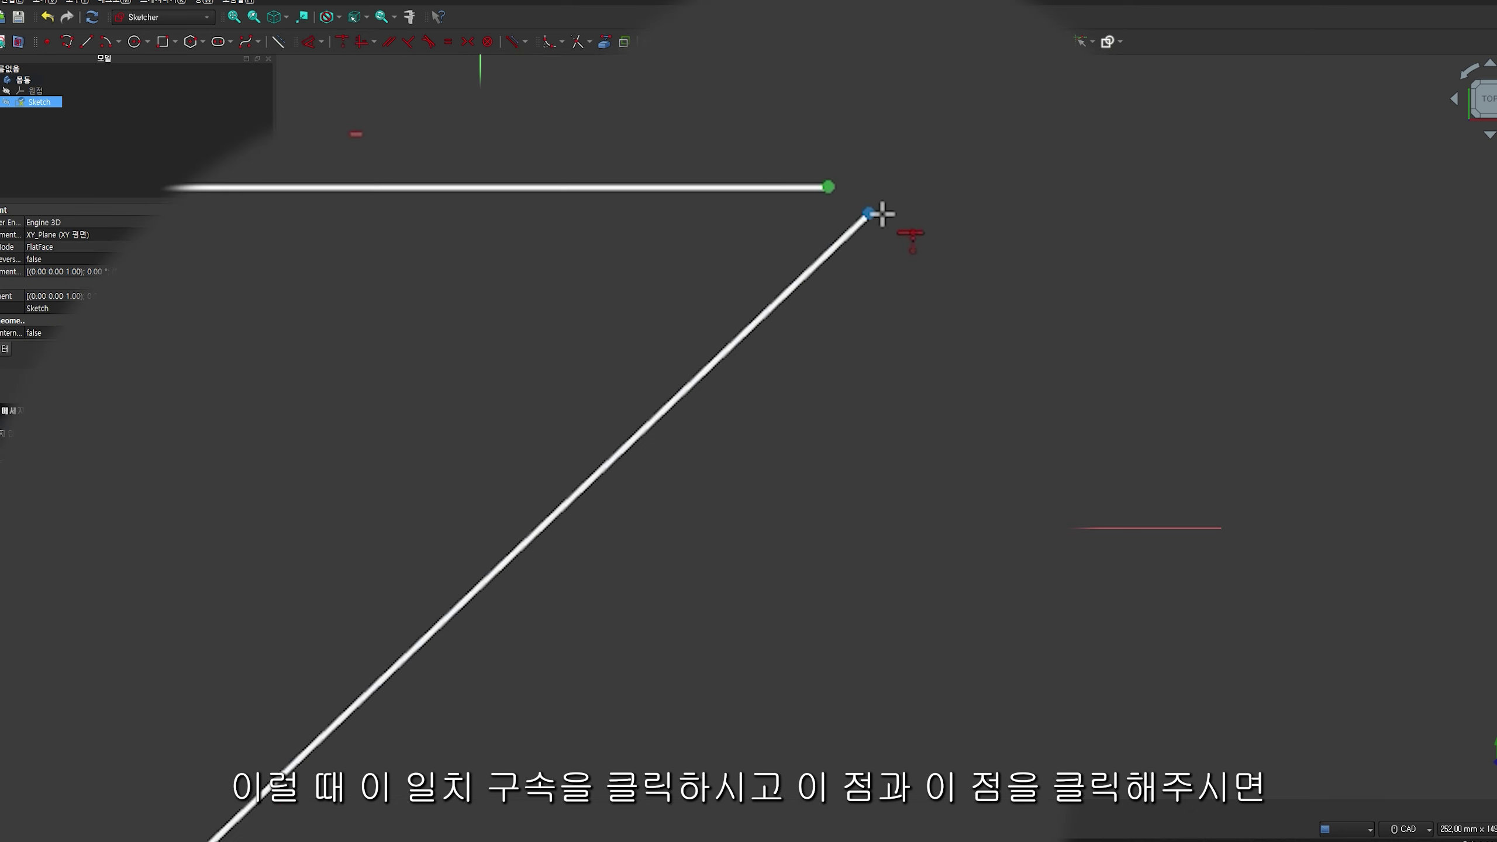
pyautogui.click(882, 213)
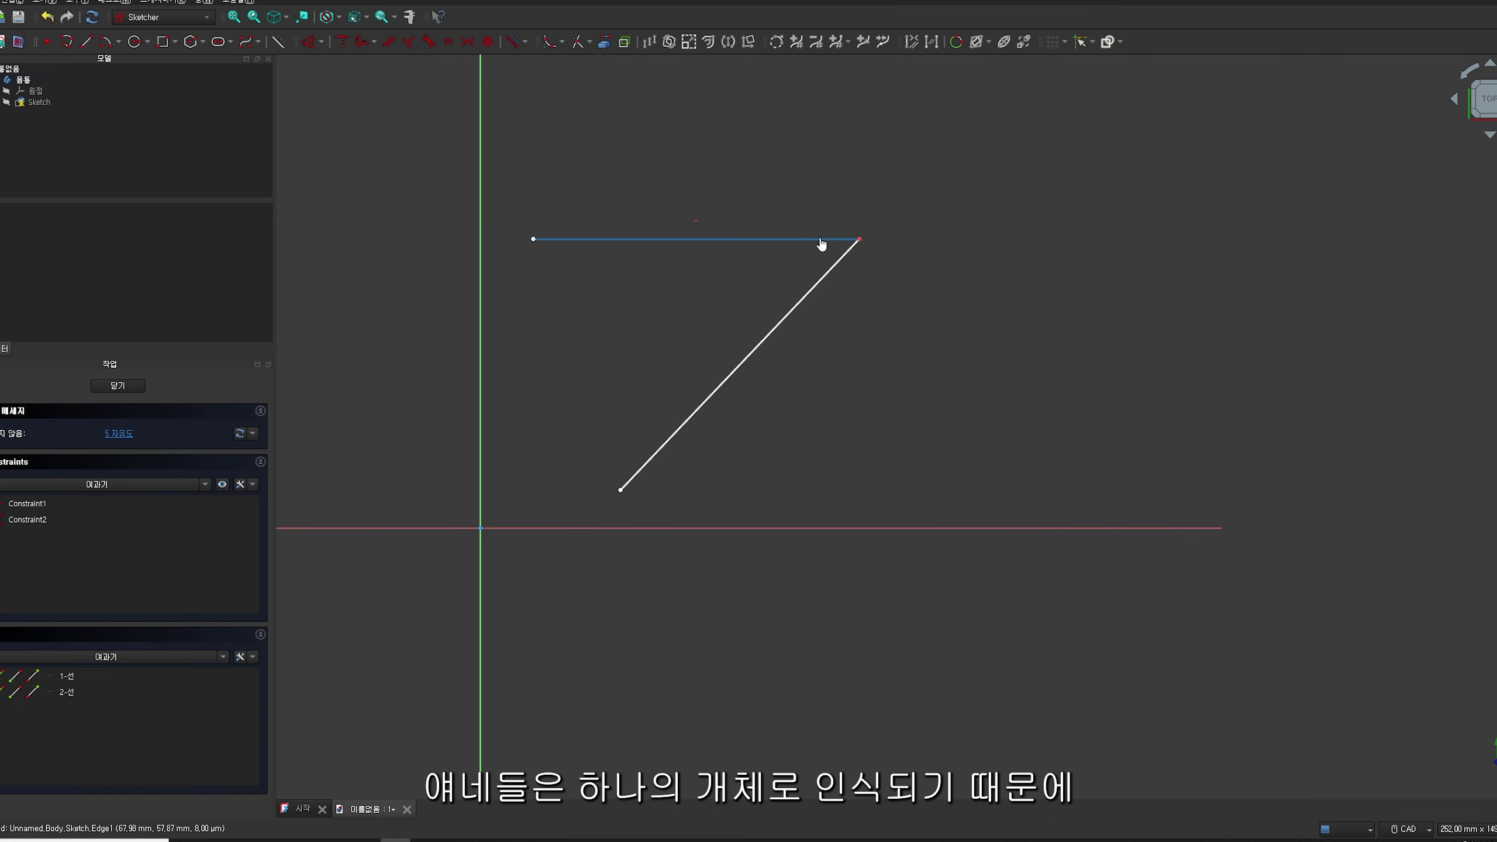
# Move both joined lines and their shared corner to test the coincident constraint
pyautogui.moveTo(821, 244); pyautogui.dragTo(828, 328)
pyautogui.moveTo(742, 277); pyautogui.dragTo(734, 236)
pyautogui.moveTo(812, 307); pyautogui.dragTo(843, 383)
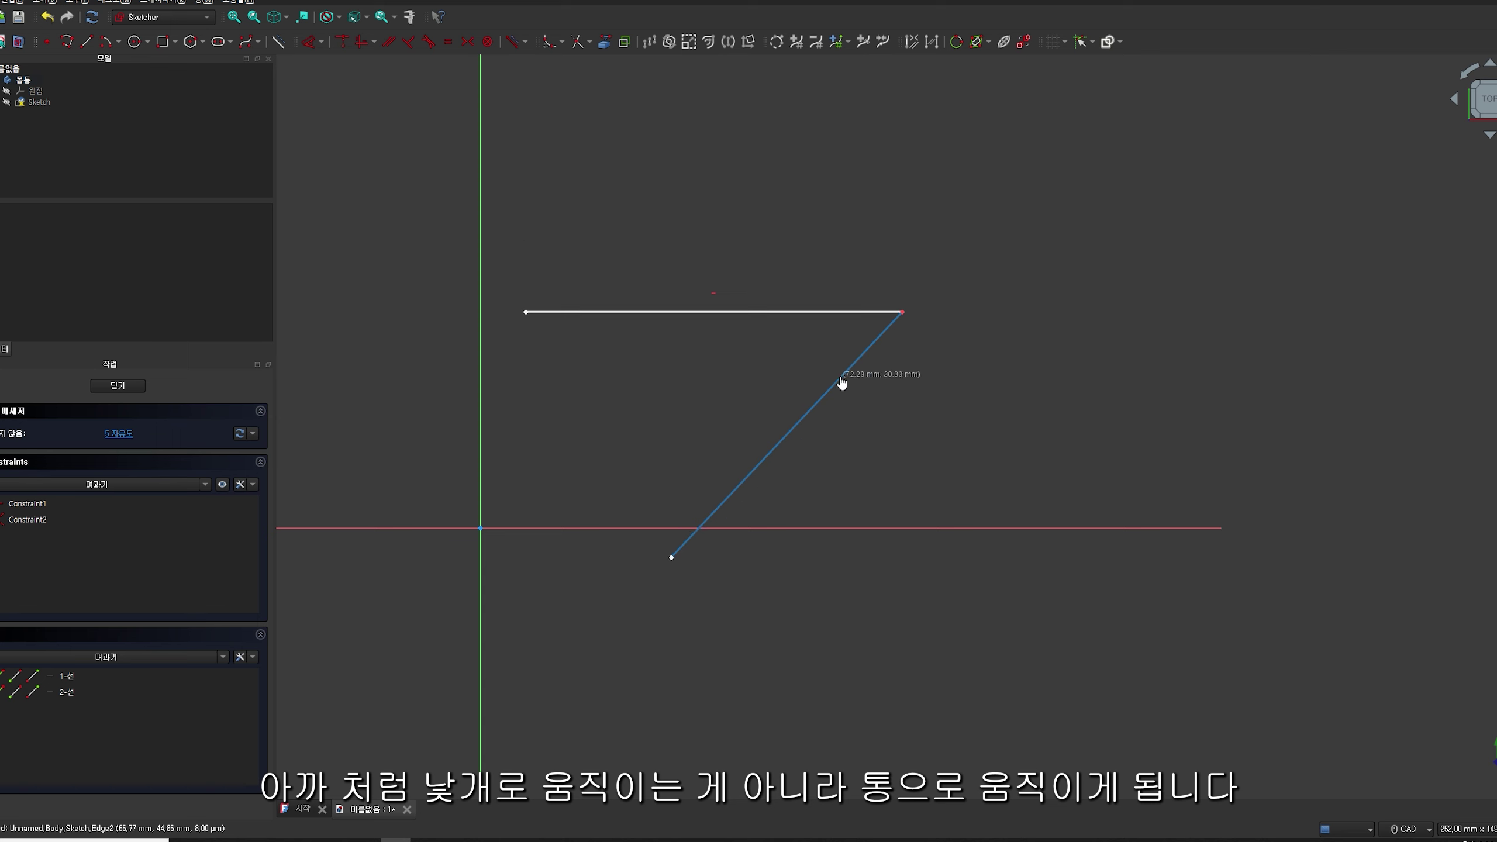
pyautogui.moveTo(901, 311); pyautogui.dragTo(785, 328)
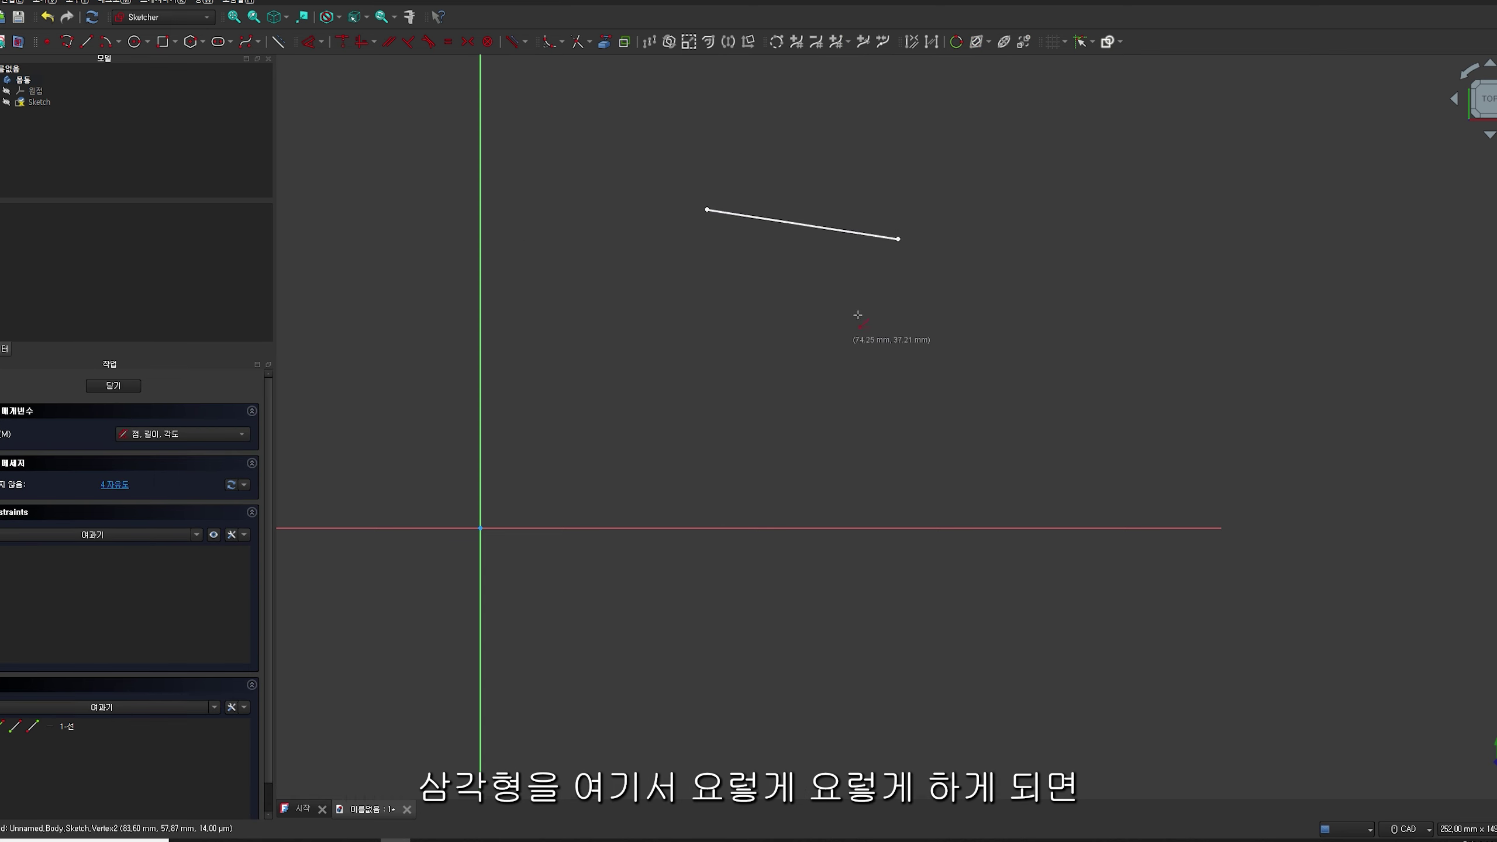
# Complete a triangle by chaining two lines onto the existing line's endpoints, and pull two vertices outward to test the joints
pyautogui.click(897, 239)
pyautogui.click(808, 356)
pyautogui.click(809, 356)
pyautogui.click(706, 209)
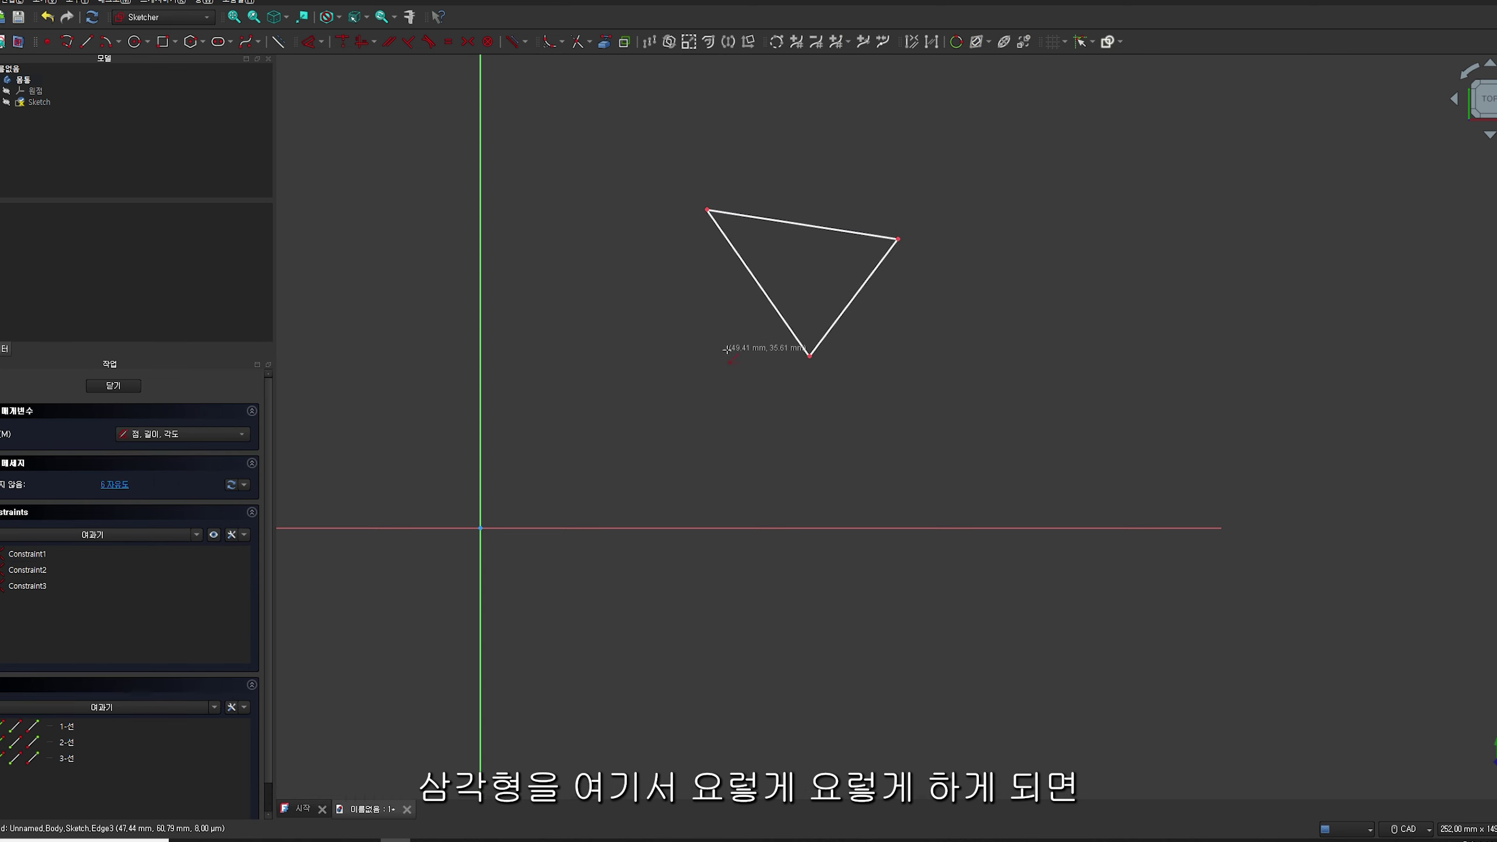
pyautogui.press('Escape')
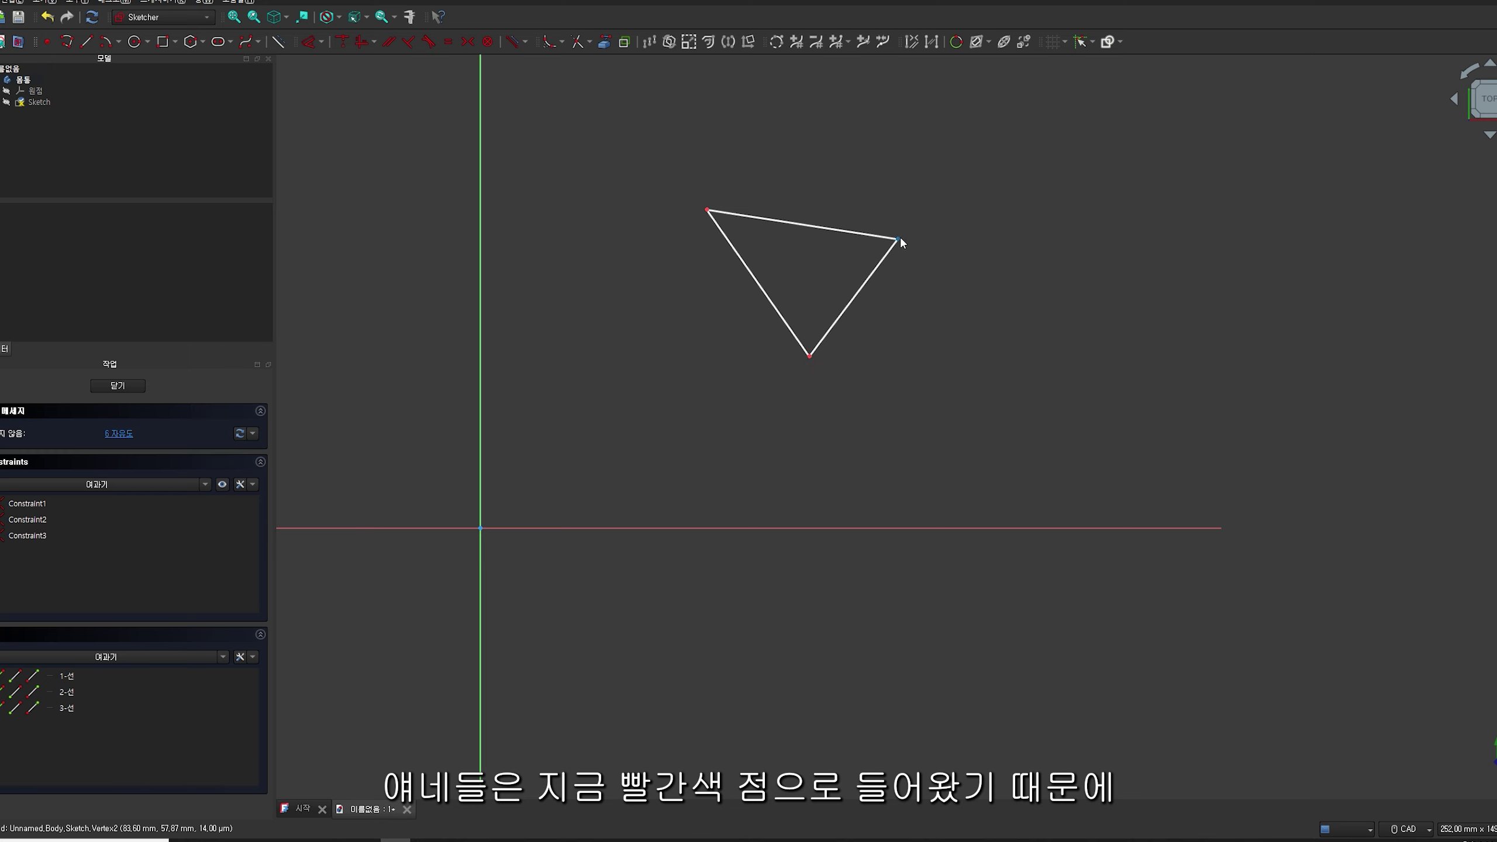
pyautogui.moveTo(899, 236); pyautogui.dragTo(972, 236)
pyautogui.moveTo(808, 378); pyautogui.dragTo(805, 472)
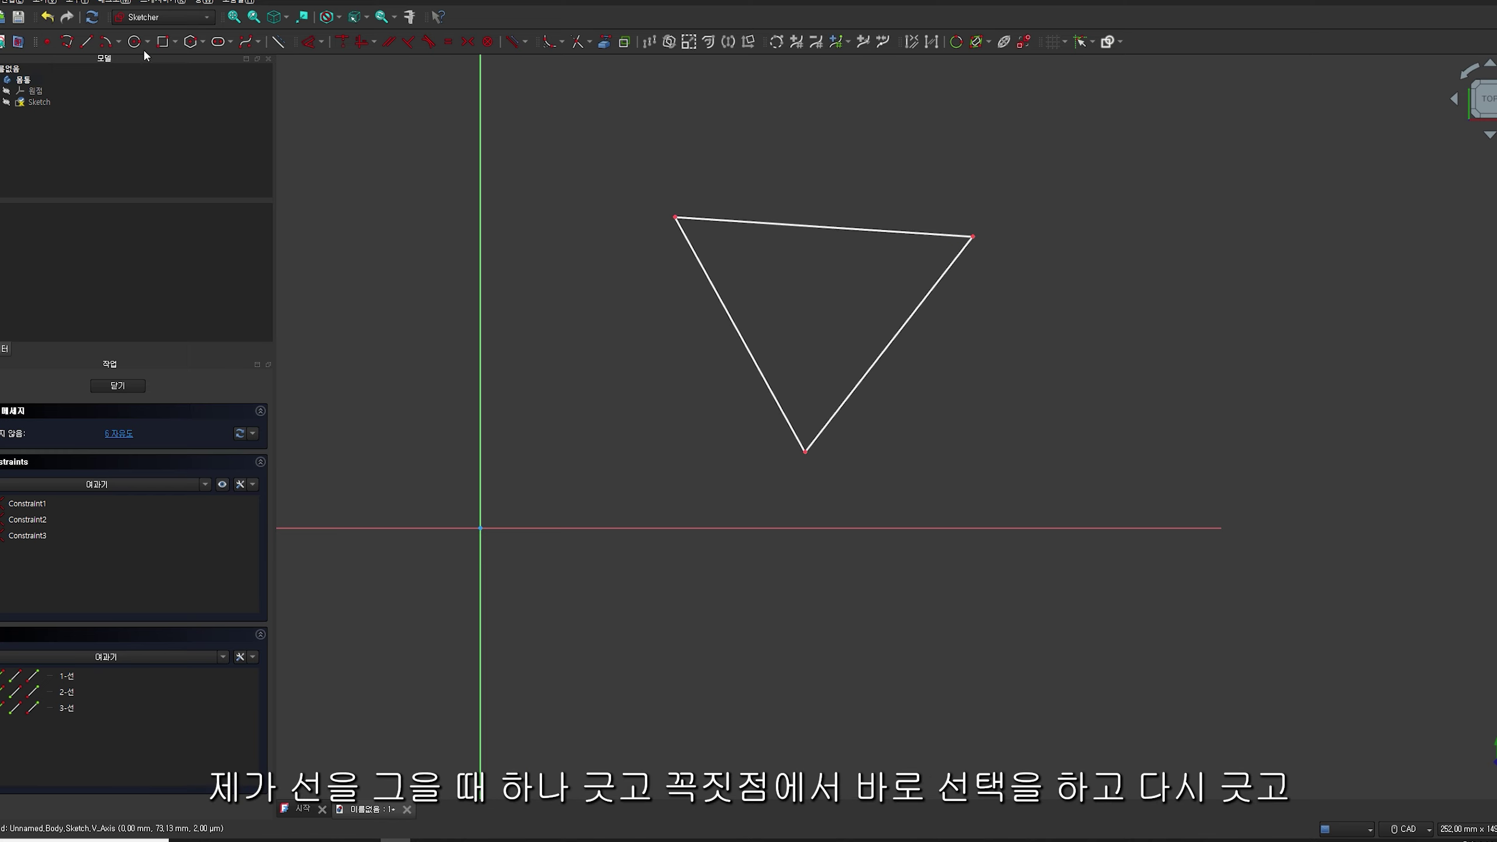
# Draw a second triangle with a horizontal upper side, starting each line on the previous line's endpoint and closing it
pyautogui.click(86, 43)
pyautogui.click(602, 166)
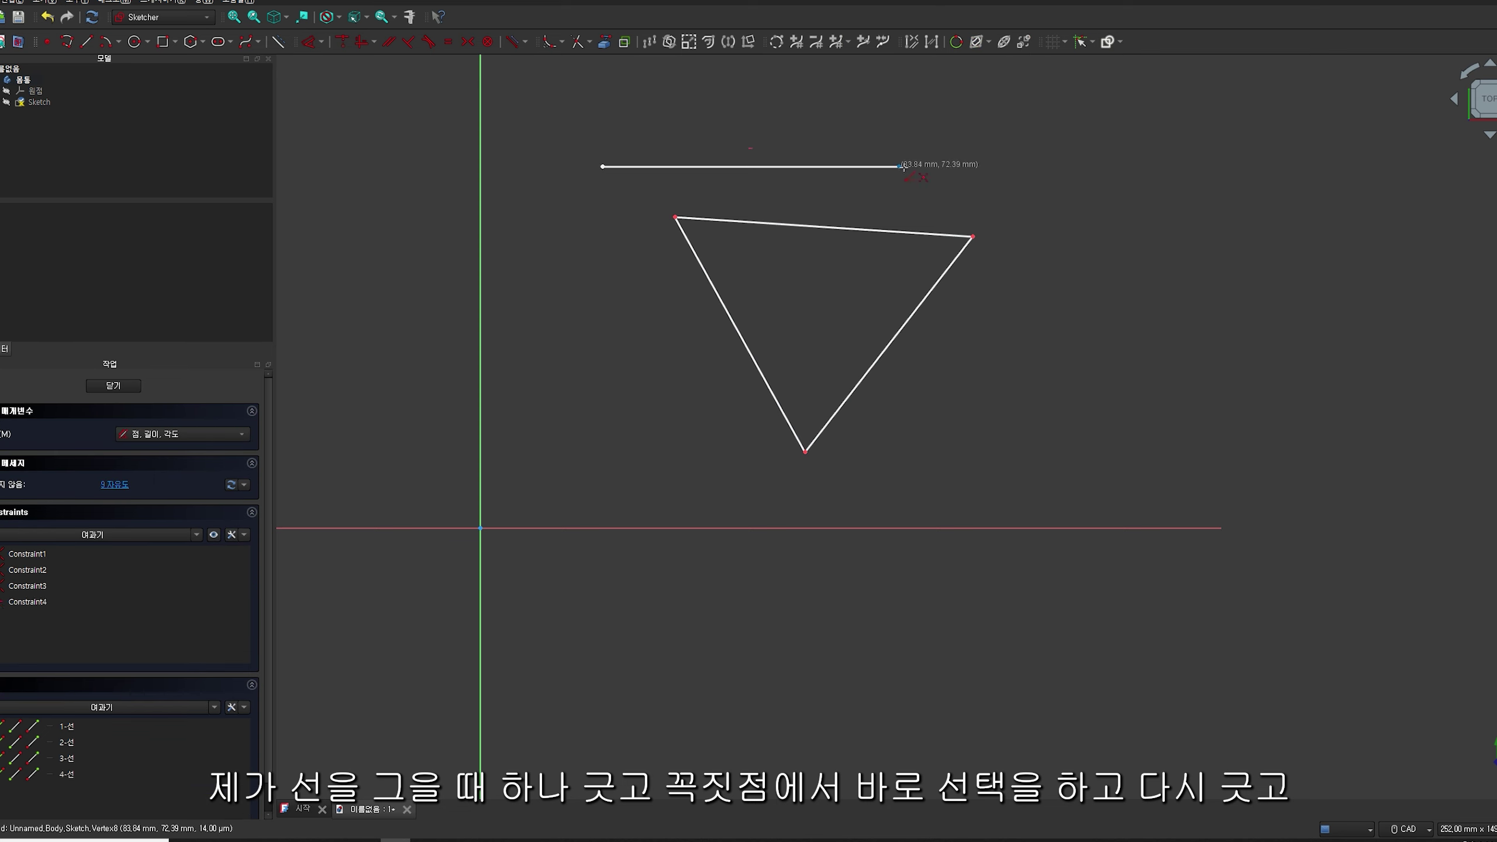
pyautogui.click(899, 167)
pyautogui.click(899, 167)
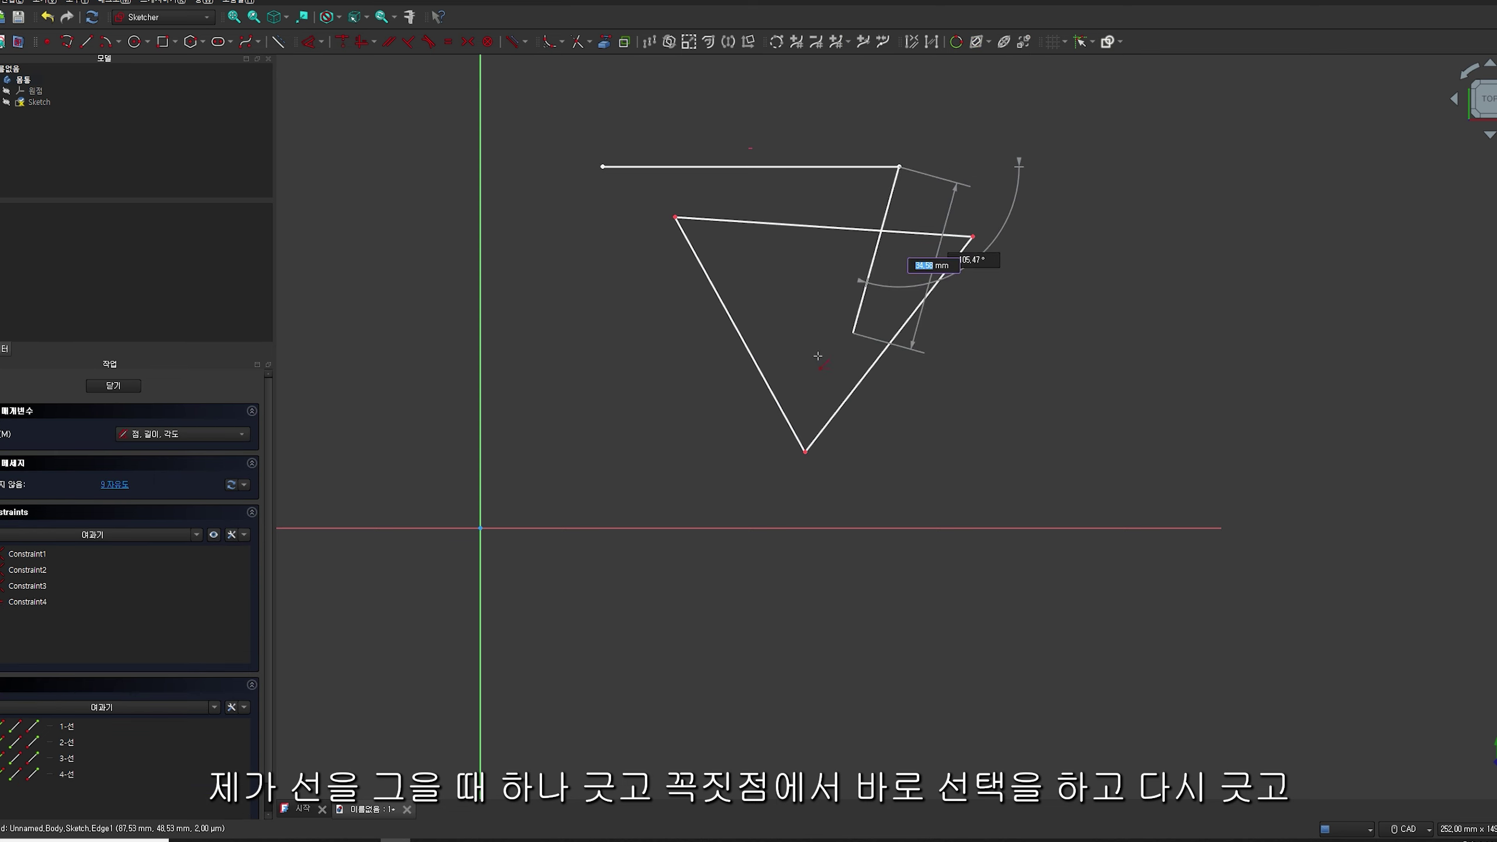
pyautogui.click(794, 368)
pyautogui.click(602, 167)
pyautogui.rightClick(816, 194)
# Move the second triangle's horizontal side and lower vertex to test its automatically joined corners
pyautogui.moveTo(807, 167); pyautogui.dragTo(655, 152)
pyautogui.moveTo(762, 162); pyautogui.dragTo(950, 171)
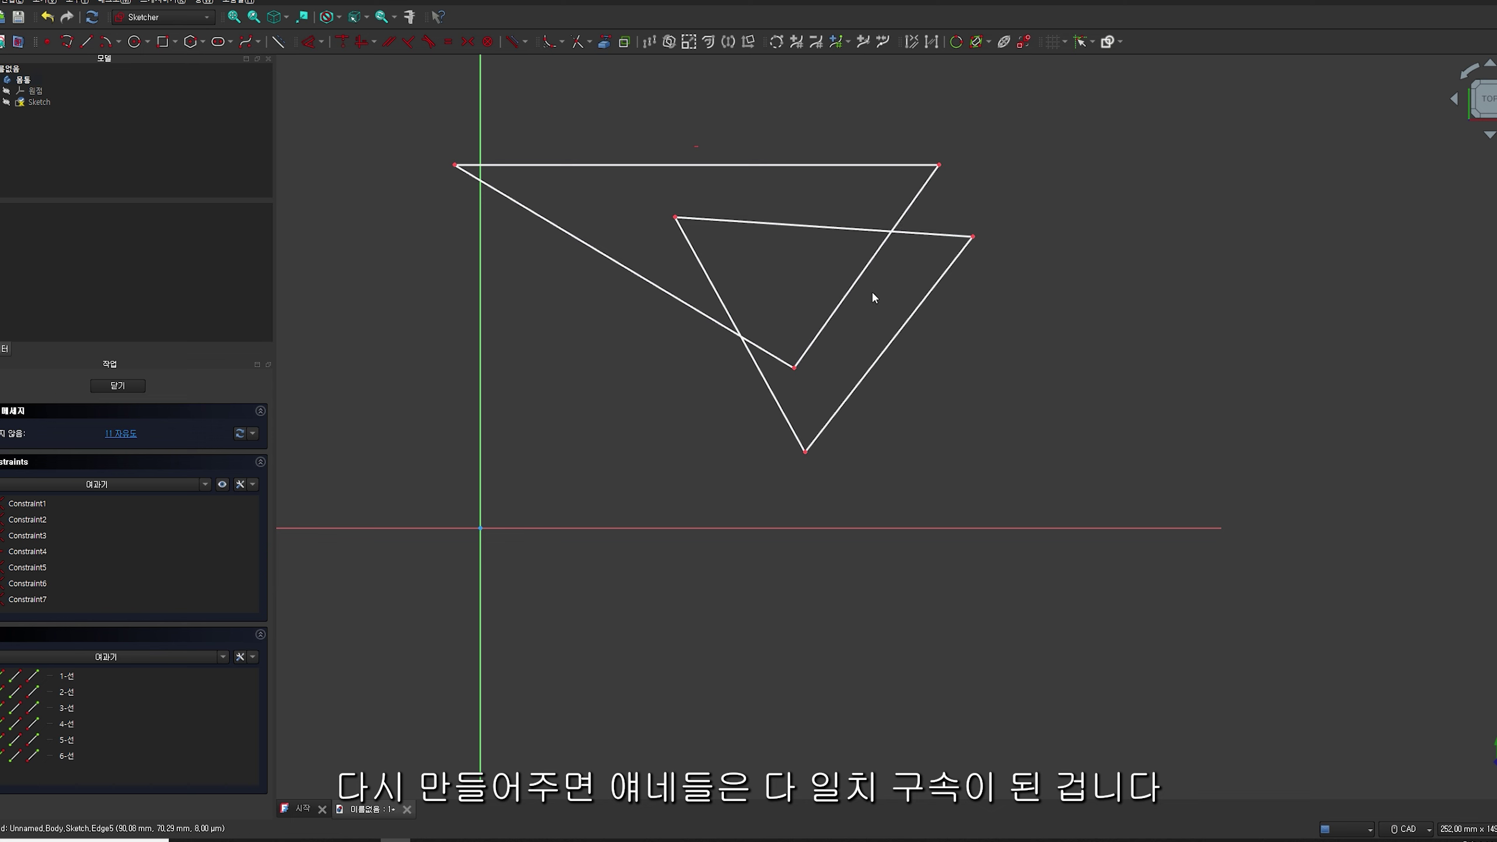
pyautogui.moveTo(793, 367); pyautogui.dragTo(616, 315)
# Draw three separate lines in a triangular arrangement beside the two triangles, leaving a small gap at each corner
pyautogui.press('g')
pyautogui.press('l')
pyautogui.click(1164, 310)
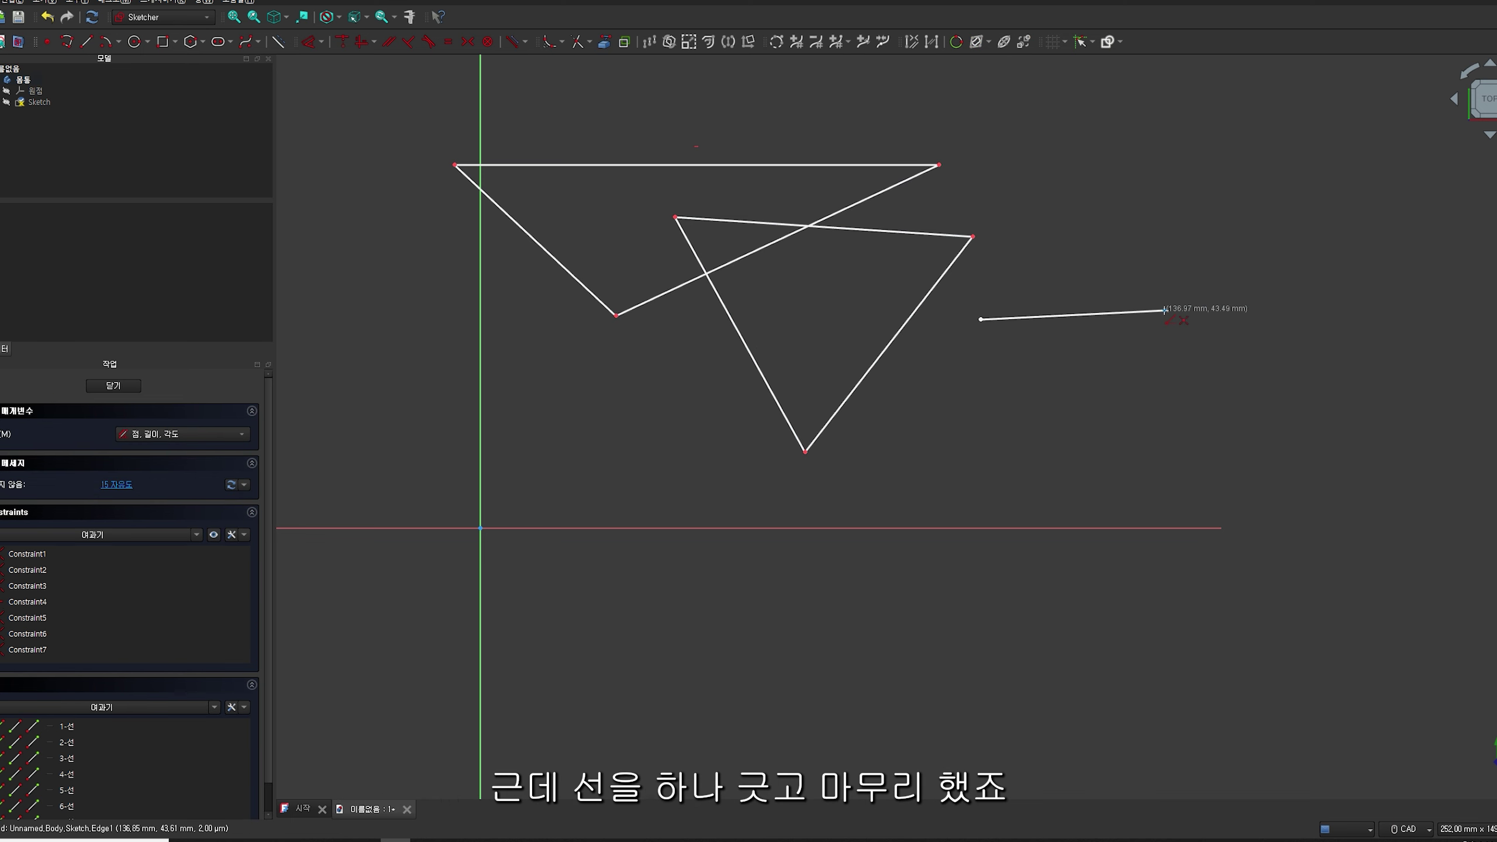
pyautogui.click(1177, 311)
pyautogui.click(1072, 496)
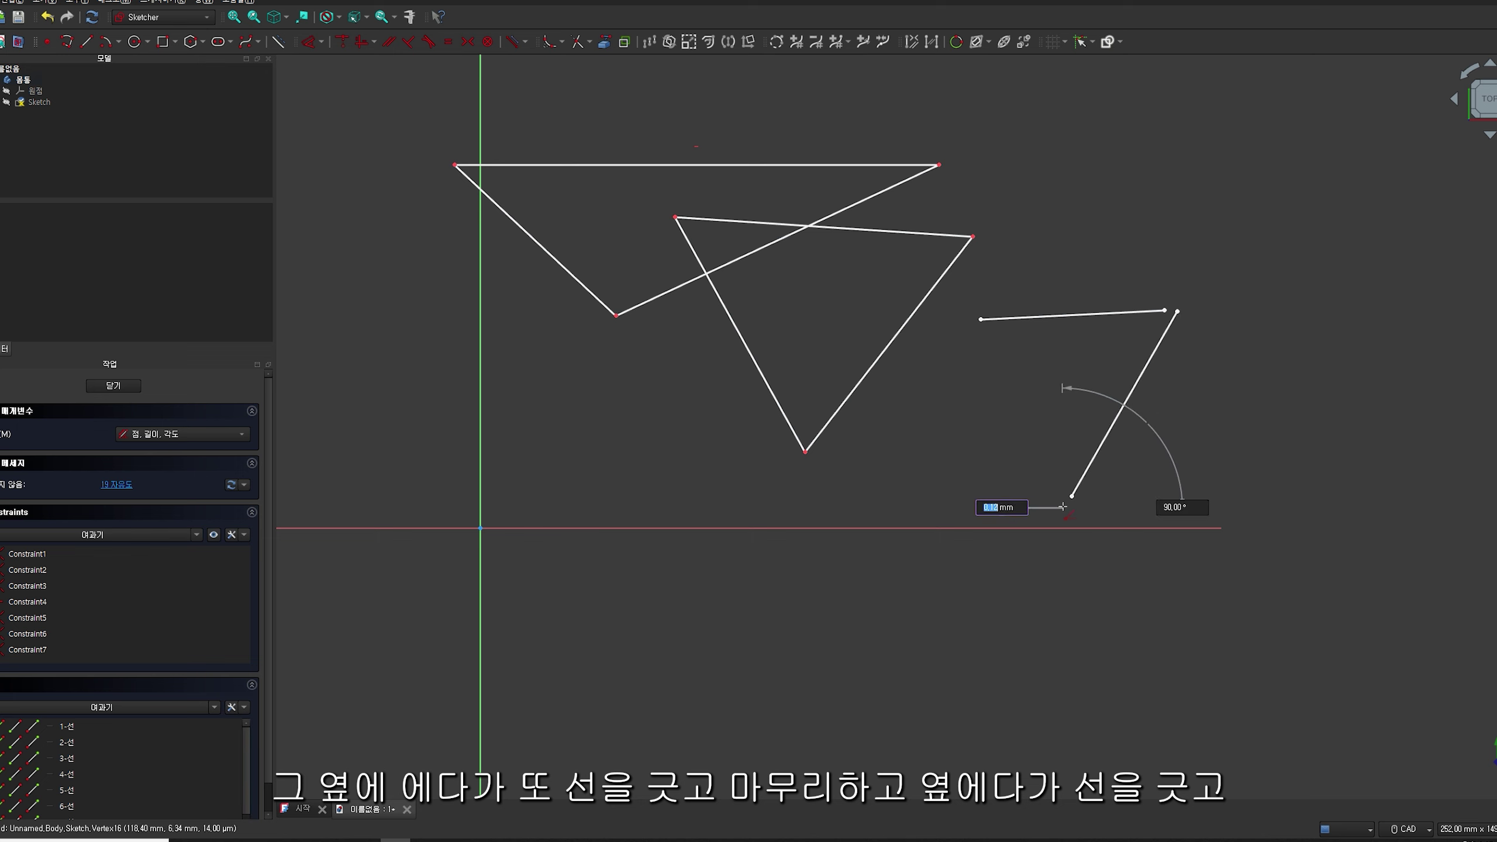
pyautogui.click(1062, 506)
pyautogui.click(964, 330)
pyautogui.rightClick(1055, 372)
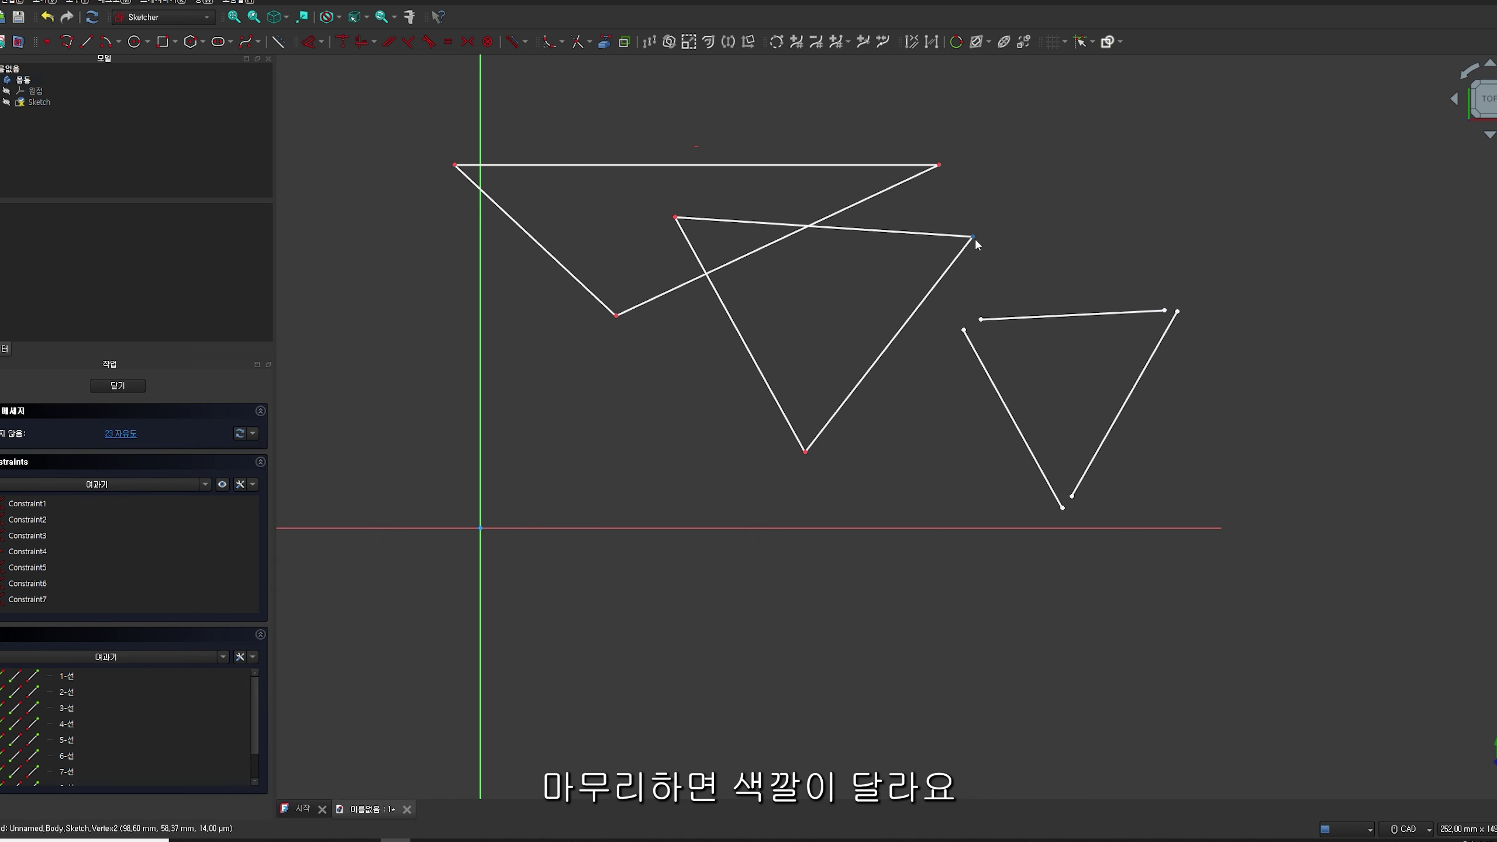
# Place the three loose lines' endpoints on each other at all three corners without adding constraints
pyautogui.moveTo(980, 321); pyautogui.dragTo(964, 331)
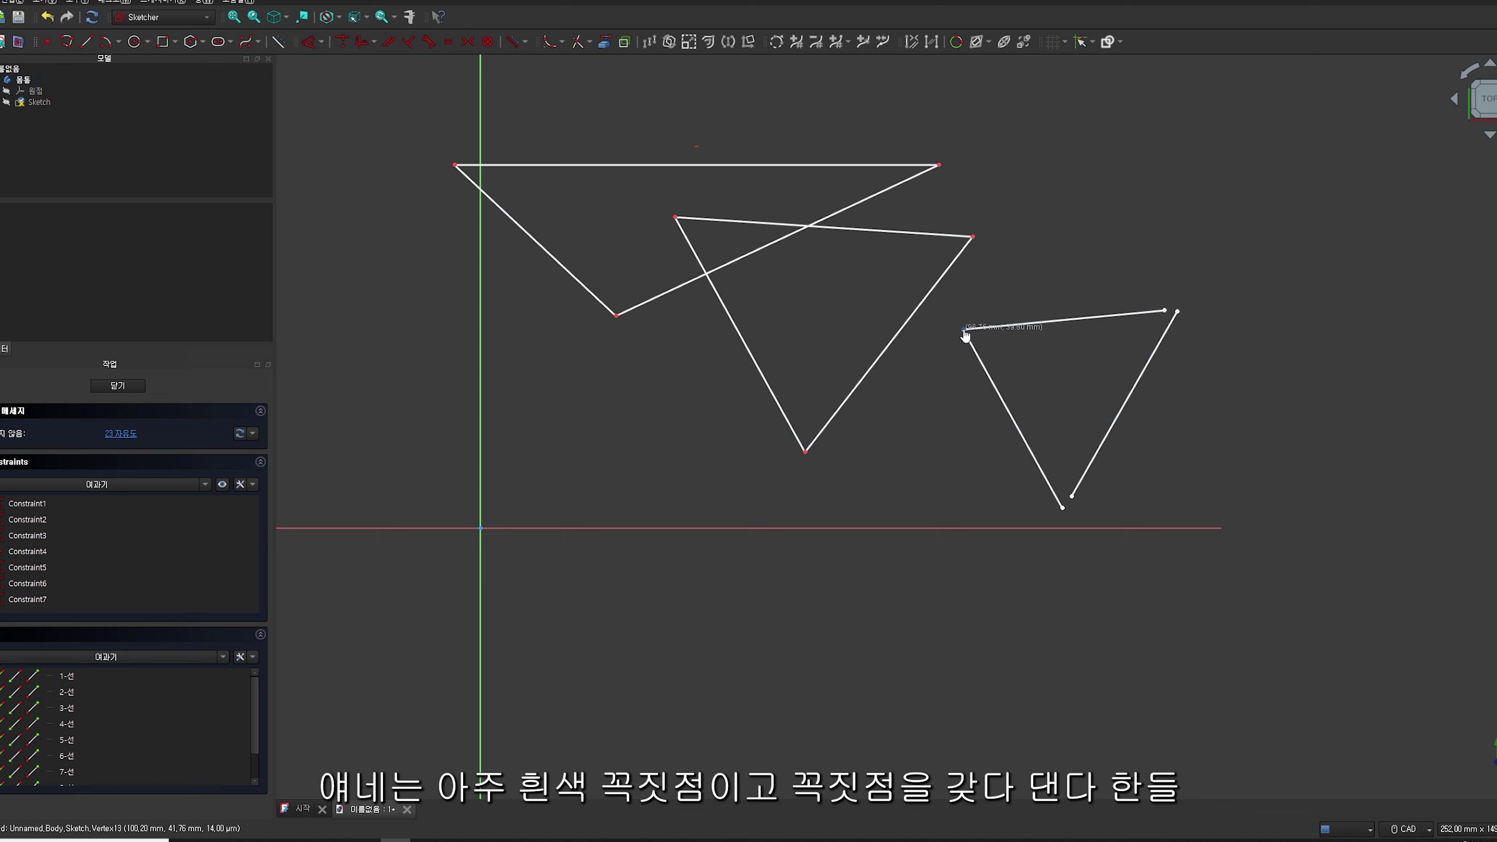
pyautogui.moveTo(1164, 310); pyautogui.dragTo(1177, 312)
pyautogui.moveTo(1073, 497); pyautogui.dragTo(1062, 508)
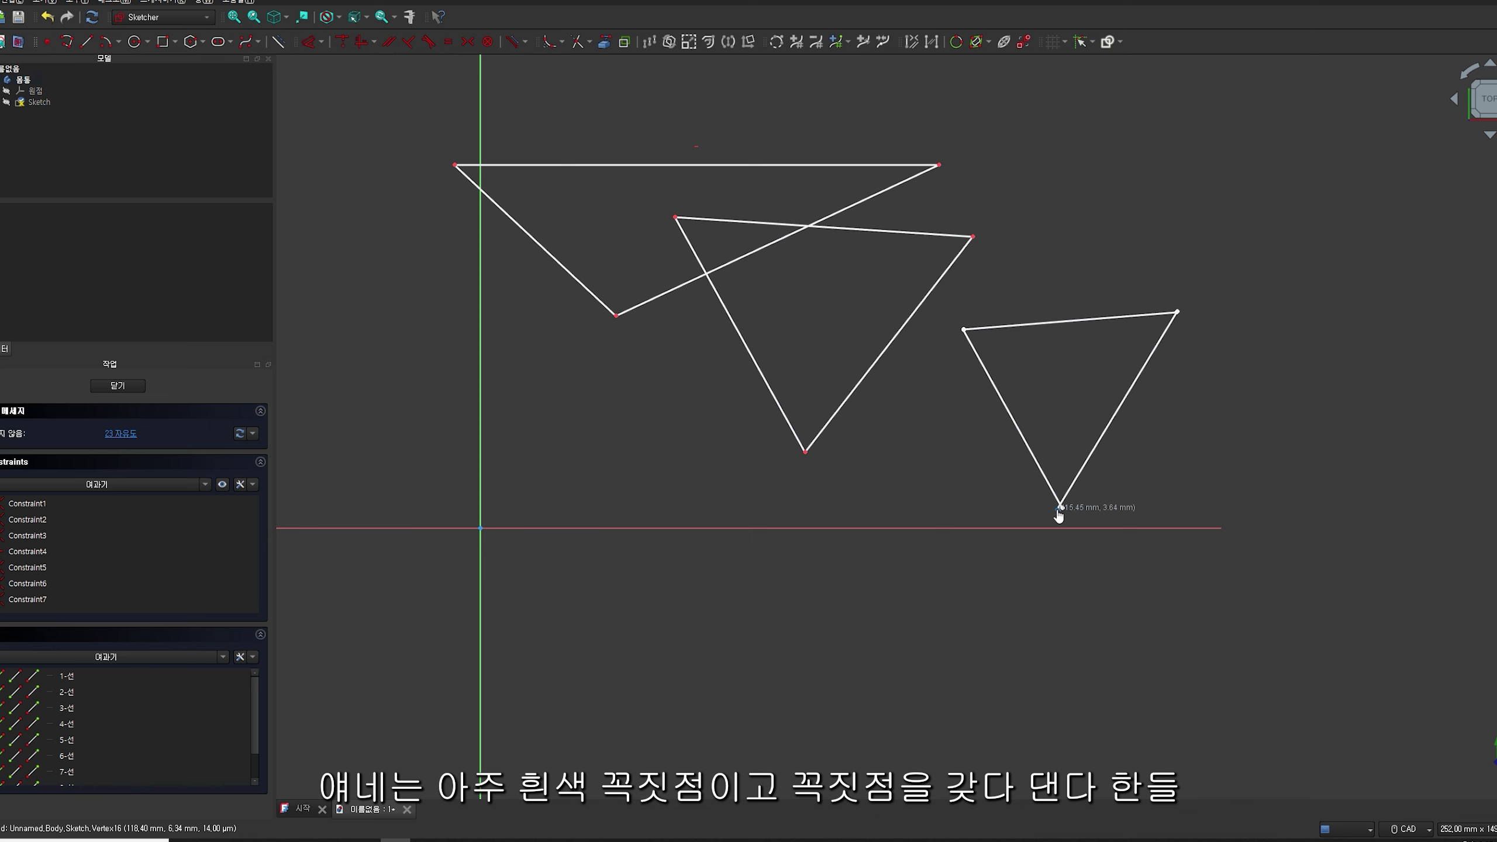
# Move sides of the two joined triangles and of the unconstrained one to compare how they behave
pyautogui.moveTo(894, 338); pyautogui.dragTo(740, 496)
pyautogui.moveTo(665, 397); pyautogui.dragTo(567, 484)
pyautogui.moveTo(729, 264)
pyautogui.mouseDown()
pyautogui.moveTo(726, 326)
pyautogui.moveTo(725, 234)
pyautogui.mouseUp()
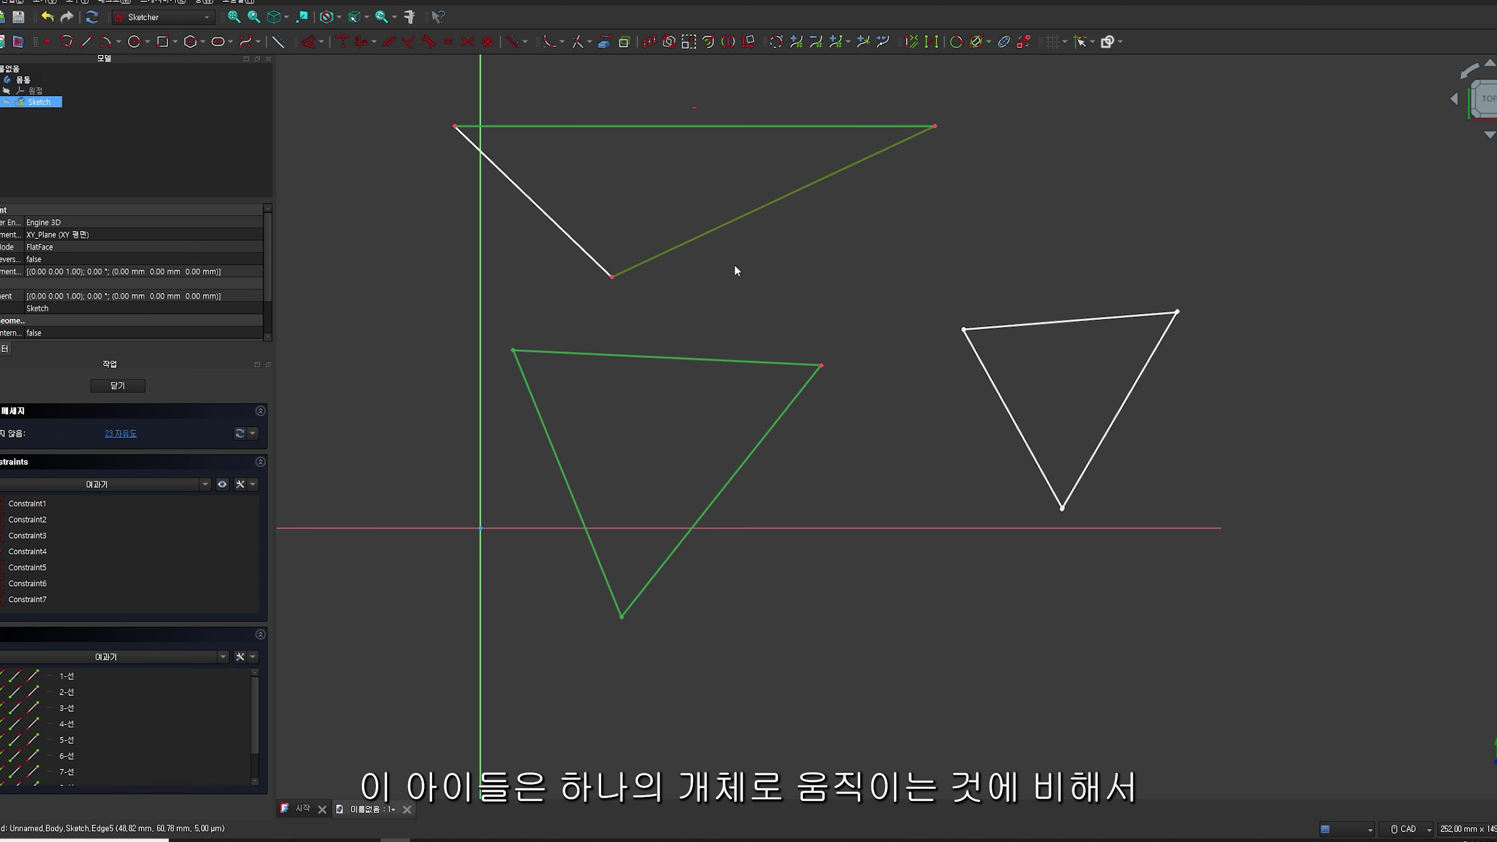
pyautogui.moveTo(1124, 407); pyautogui.dragTo(1175, 432)
pyautogui.moveTo(1029, 437); pyautogui.dragTo(947, 502)
pyautogui.moveTo(1052, 324); pyautogui.dragTo(1055, 337)
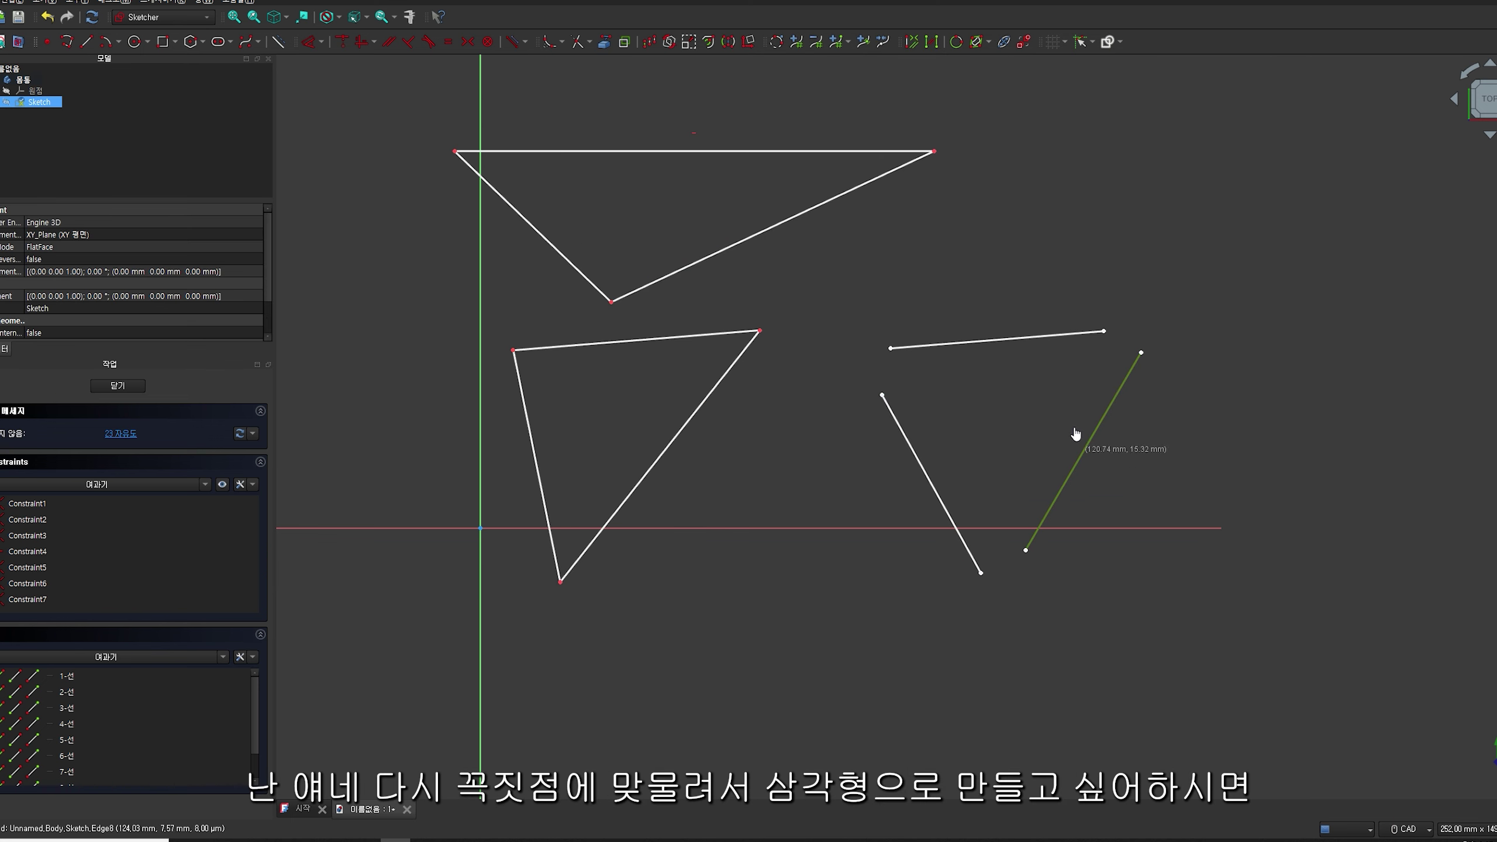
# Bring the three loose lines back together and join their neighbouring endpoints with coincident constraints at all three corners
pyautogui.moveTo(1075, 434); pyautogui.dragTo(1050, 452)
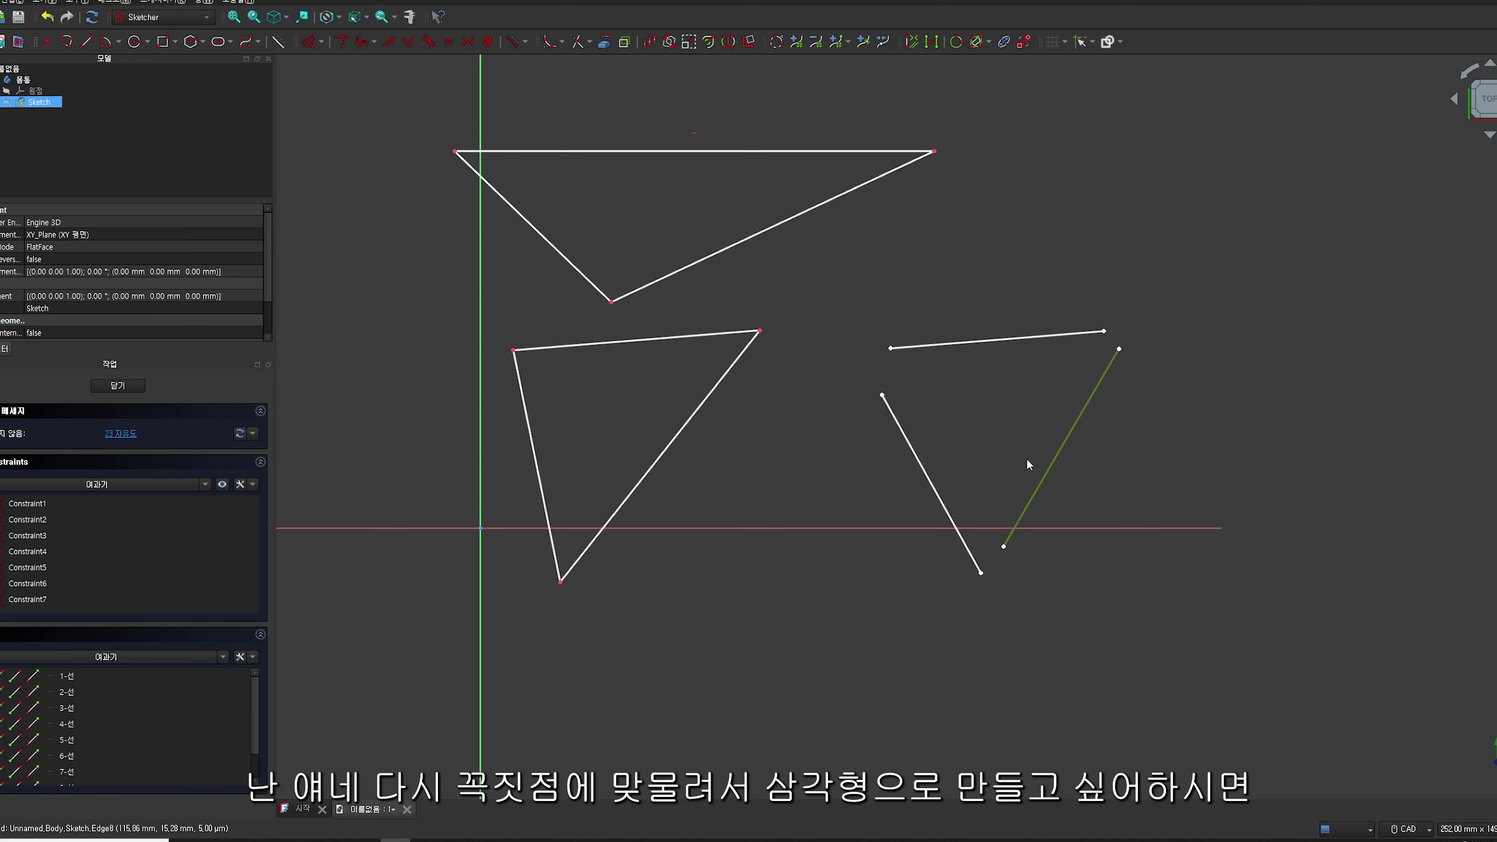
pyautogui.moveTo(922, 473); pyautogui.dragTo(923, 435)
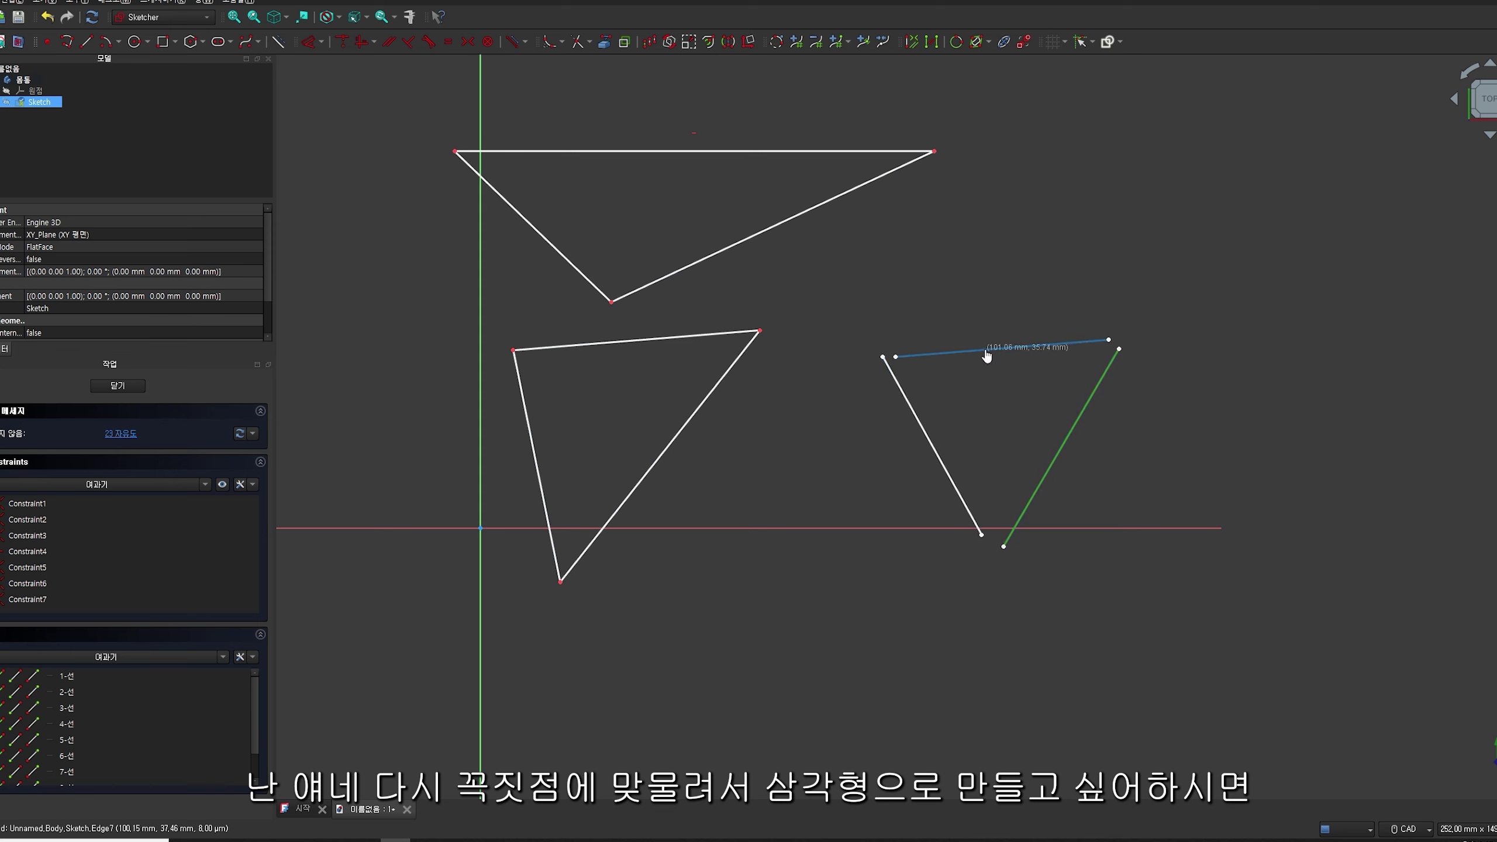
pyautogui.click(354, 49)
pyautogui.click(895, 357)
pyautogui.click(882, 357)
pyautogui.click(1108, 340)
pyautogui.click(1119, 348)
pyautogui.click(1003, 546)
pyautogui.click(981, 536)
pyautogui.rightClick(1113, 423)
# Move each side of the newly joined triangle to test its coincident corners
pyautogui.moveTo(1064, 424); pyautogui.dragTo(1062, 364)
pyautogui.moveTo(1024, 306); pyautogui.dragTo(998, 247)
pyautogui.moveTo(941, 390); pyautogui.dragTo(877, 453)
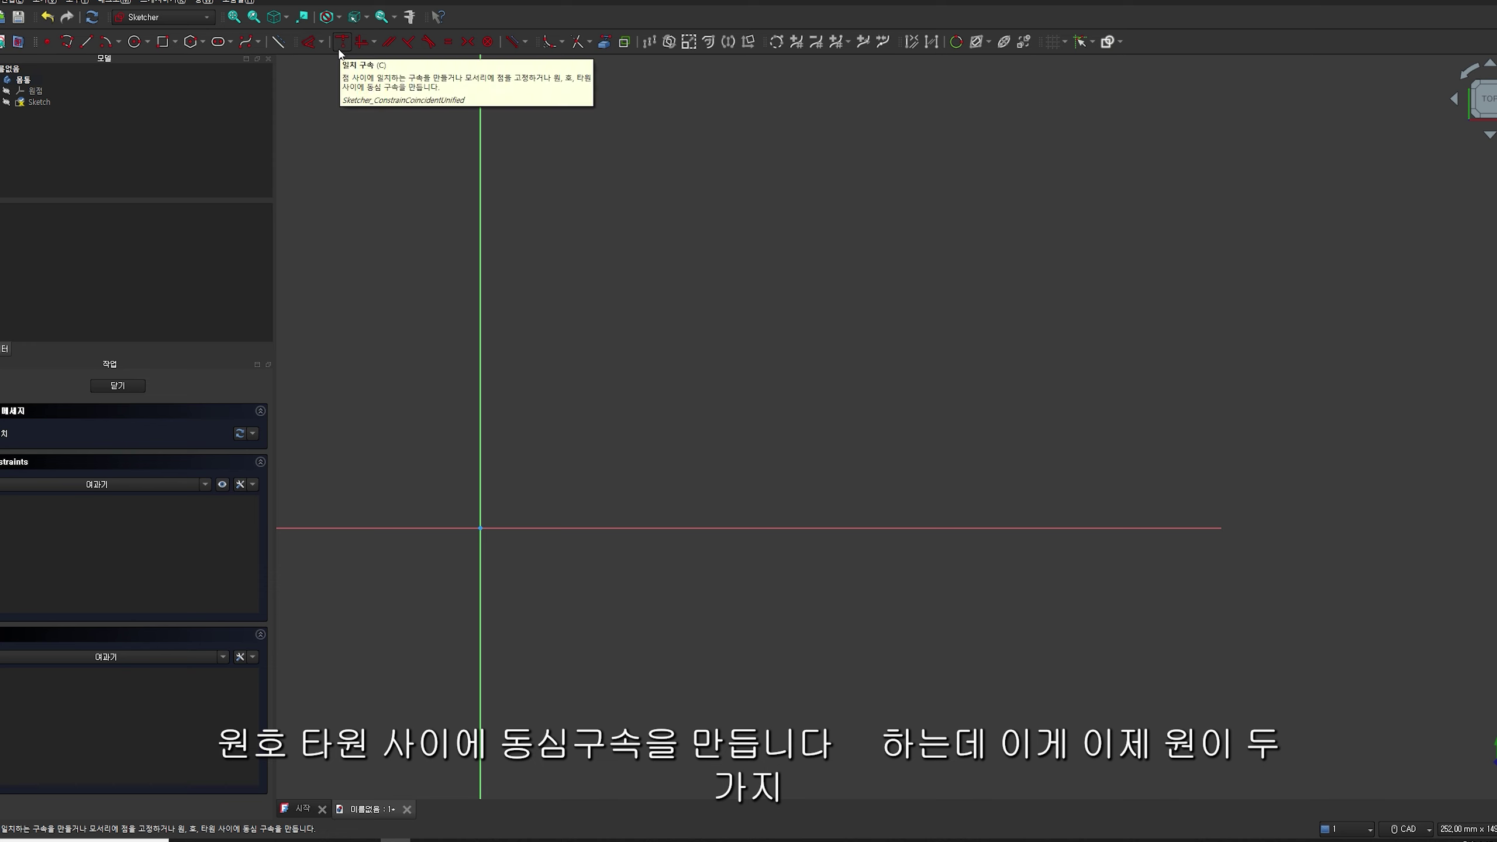
# Draw a large circle near the vertical axis and a smaller, separate circle to its right
pyautogui.click(341, 51)
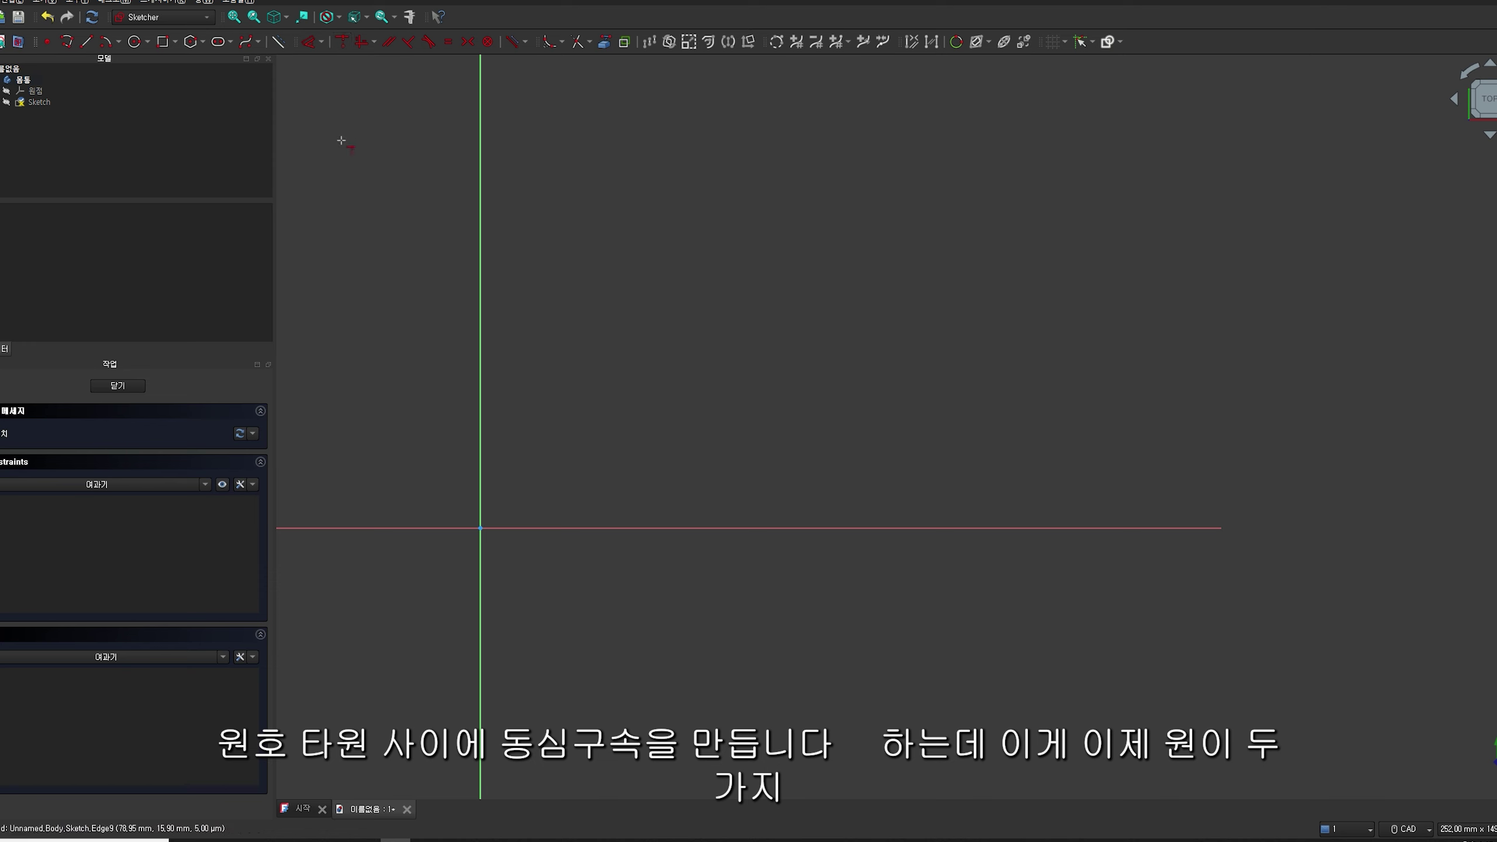
pyautogui.click(135, 42)
pyautogui.click(628, 257)
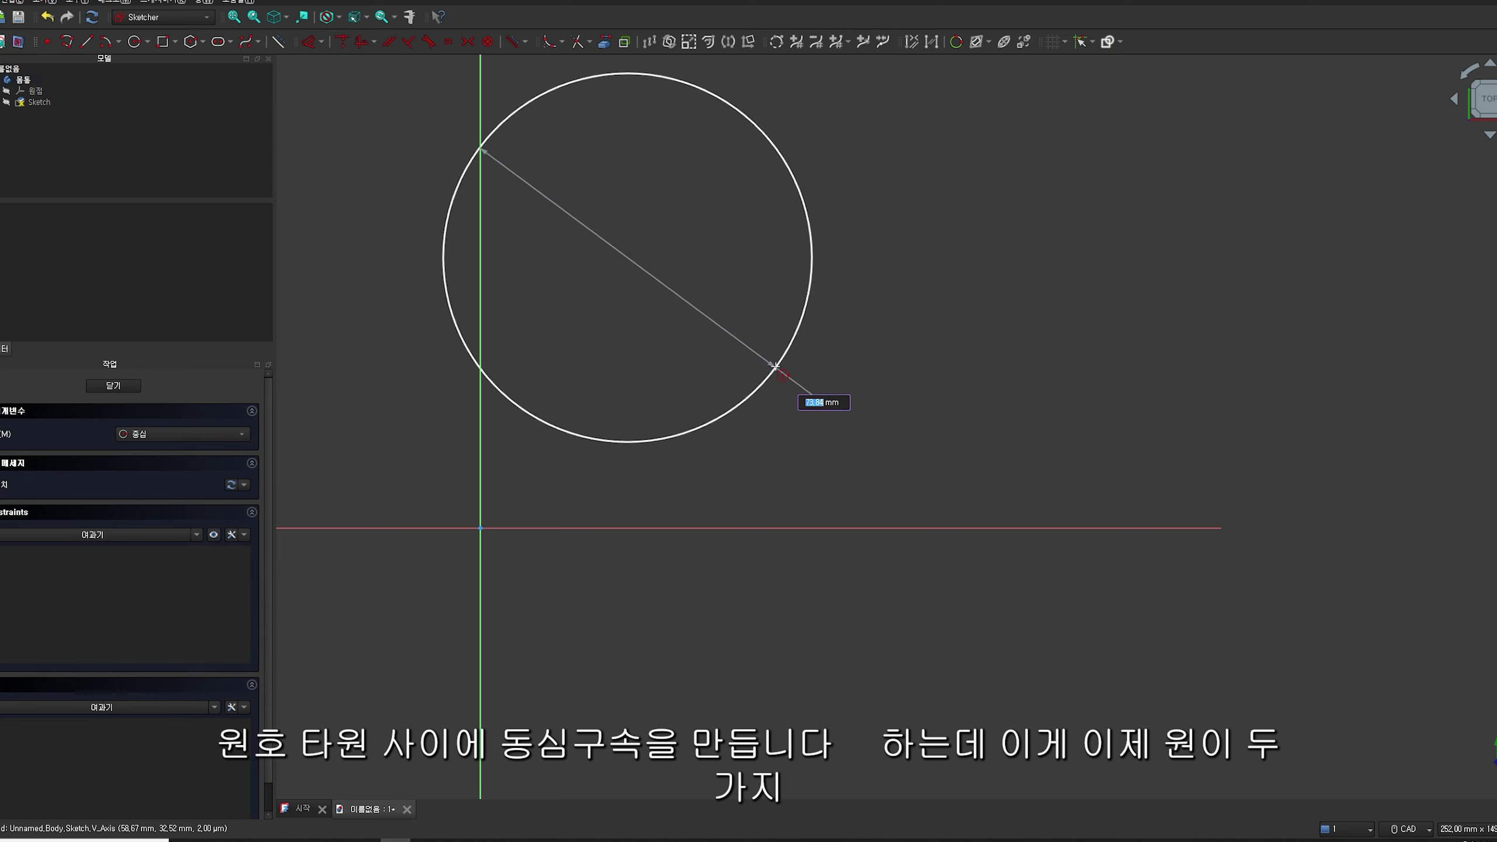
pyautogui.click(754, 339)
pyautogui.click(969, 275)
pyautogui.click(1032, 338)
# Make the two circles concentric by applying a coincident constraint to their edges
pyautogui.click(343, 42)
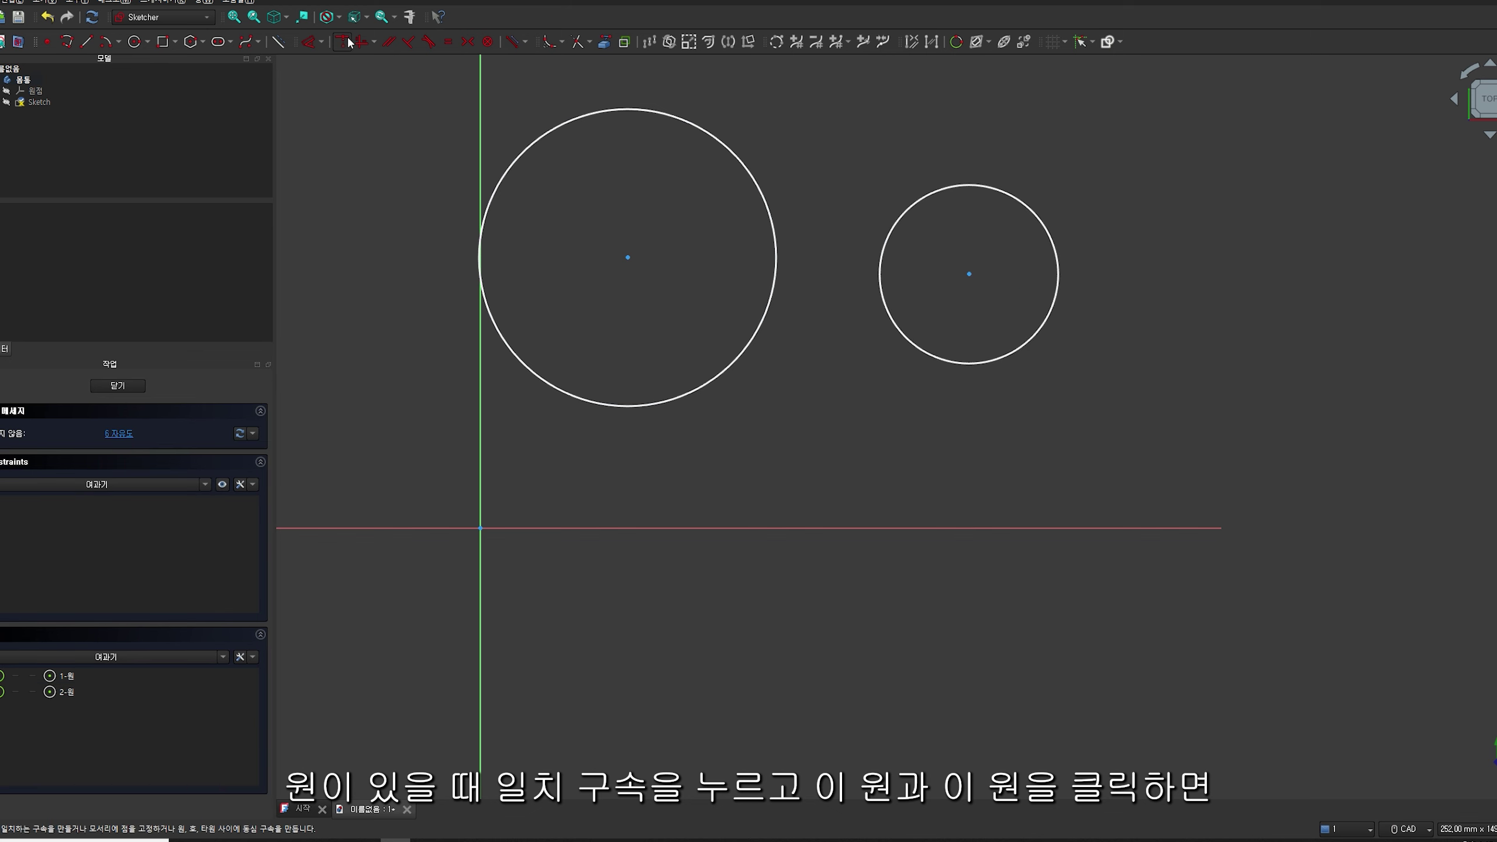
pyautogui.click(974, 185)
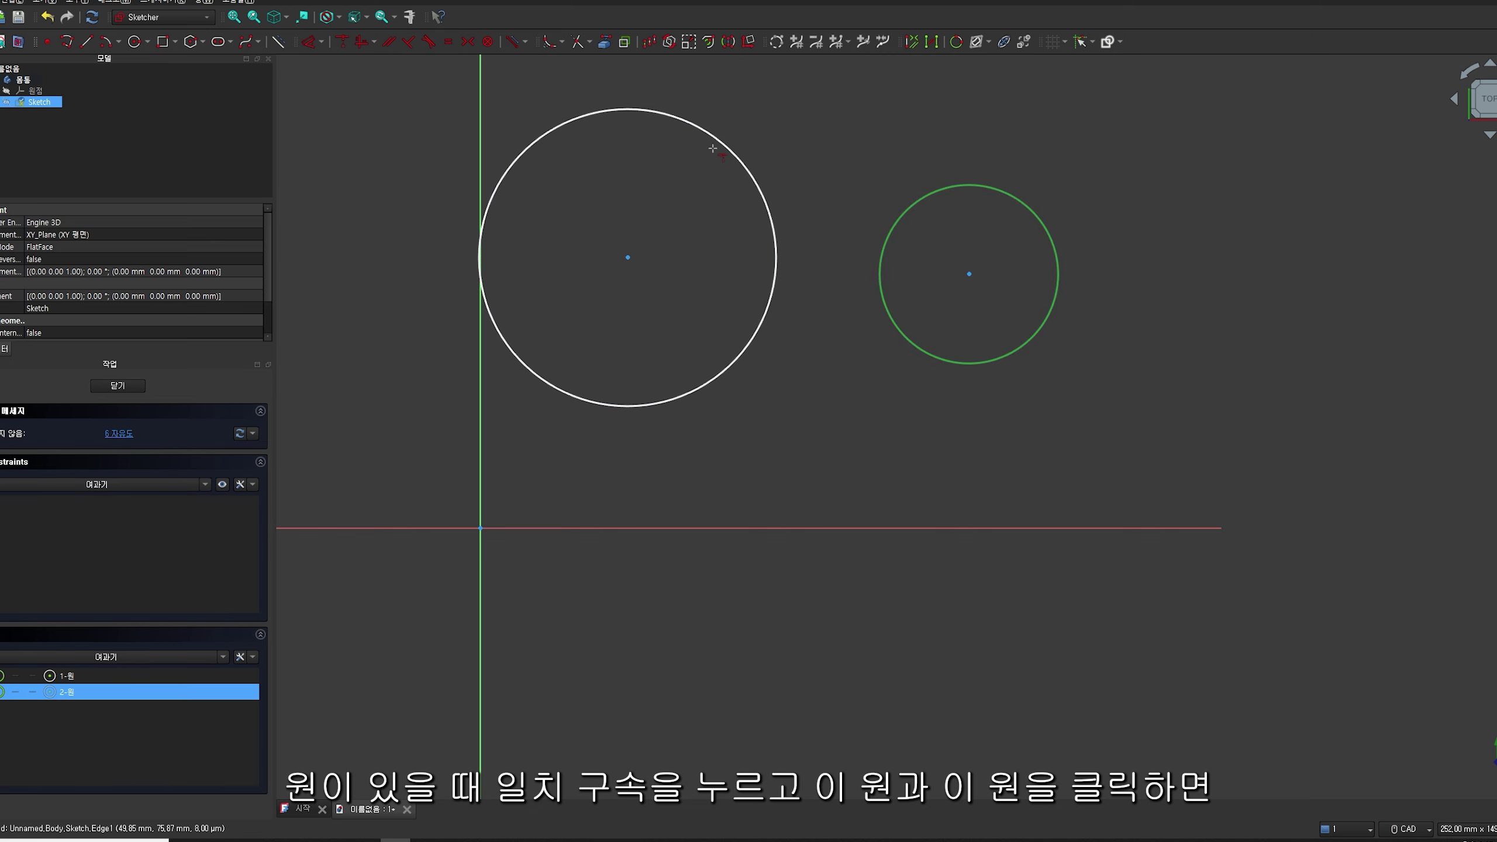
pyautogui.click(722, 144)
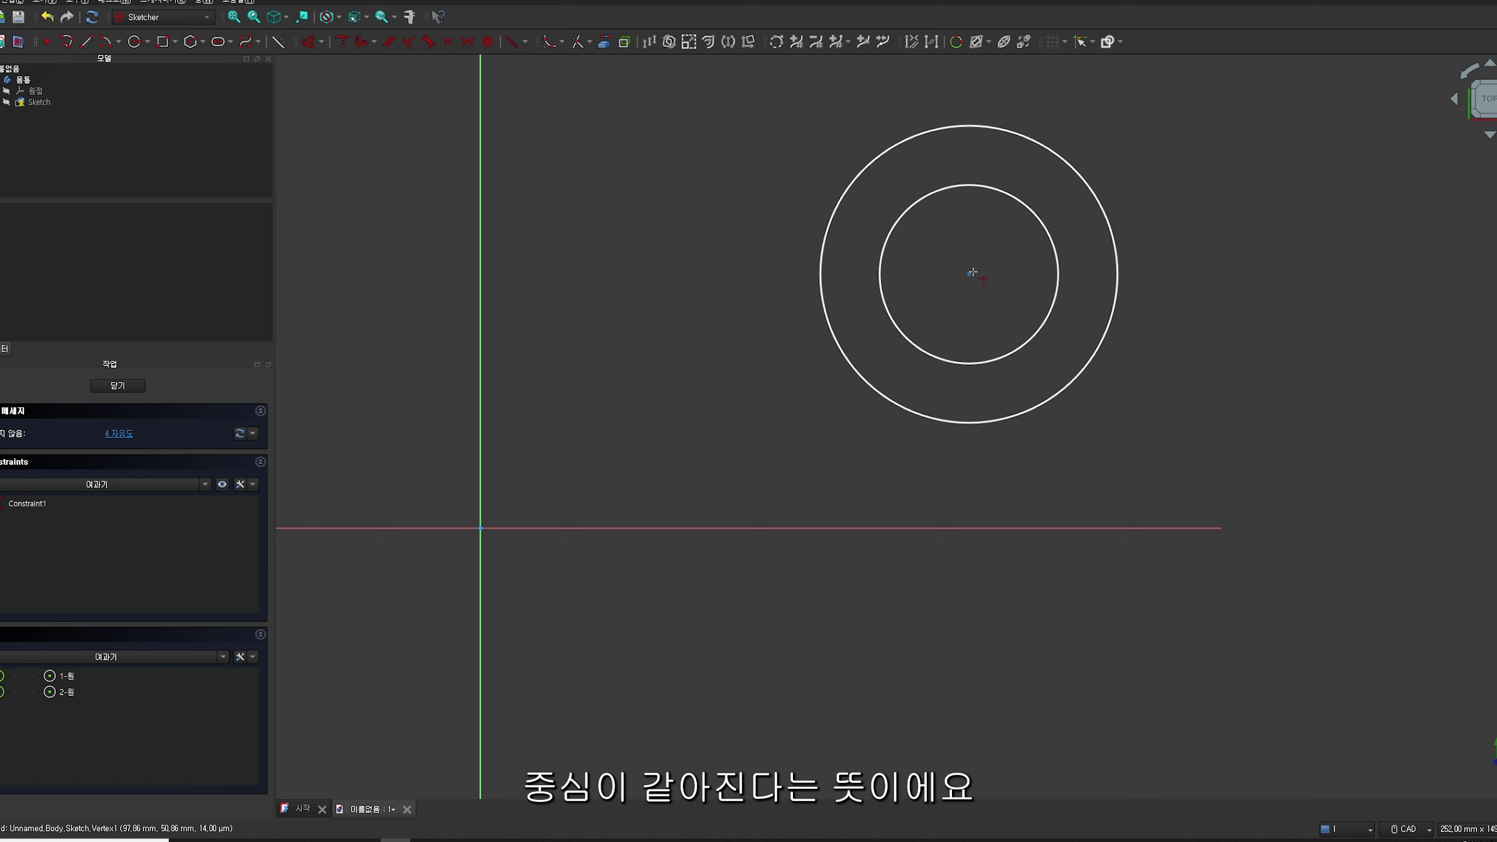
# Move the shared centre and resize both circles several times to test the concentric relation
pyautogui.press('Escape')
pyautogui.moveTo(1242, 487); pyautogui.dragTo(746, 108)
pyautogui.moveTo(970, 274); pyautogui.dragTo(775, 326)
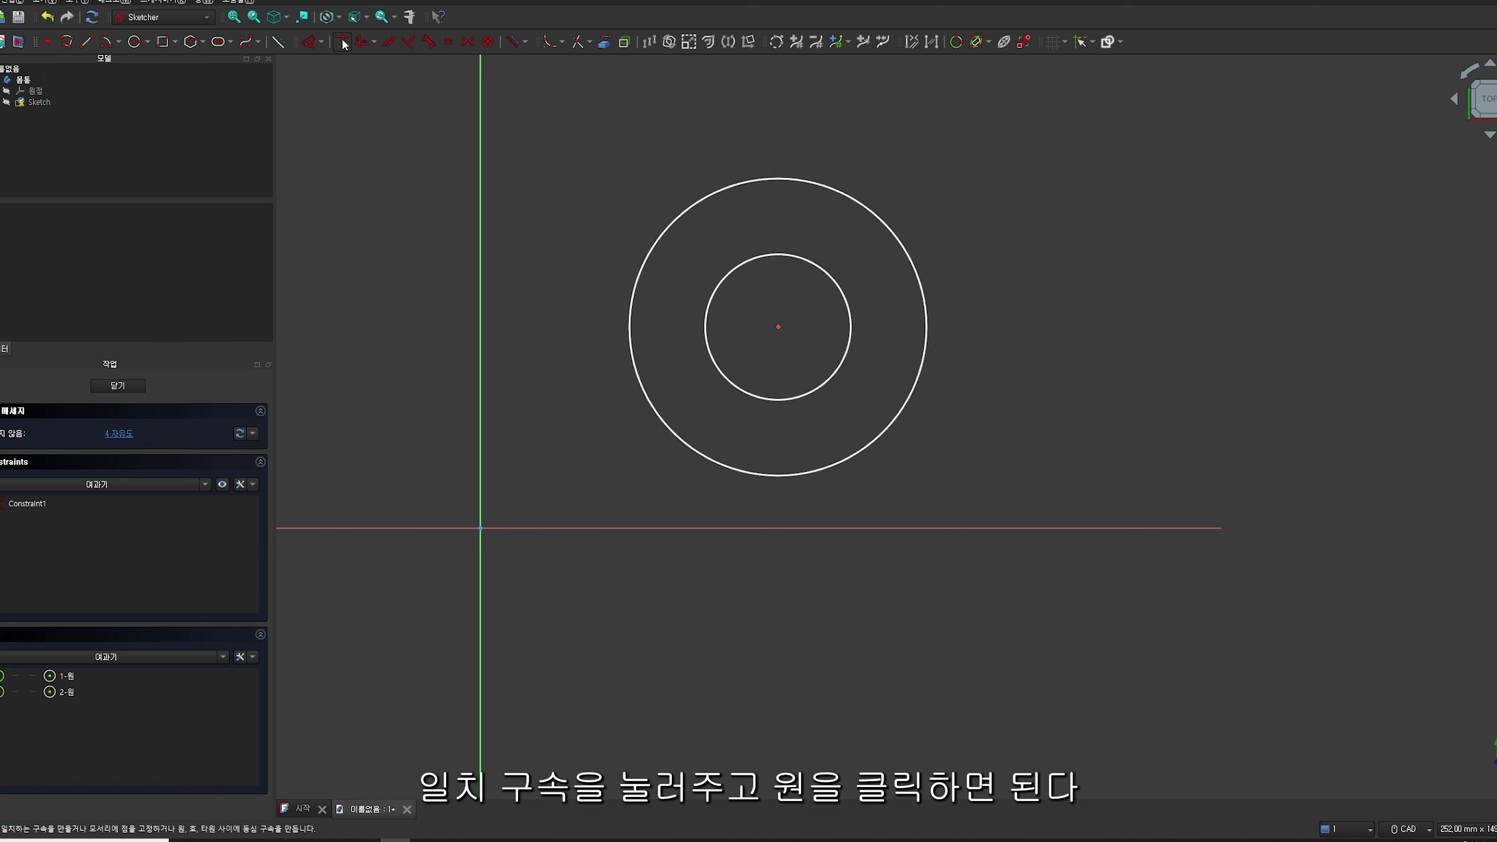
pyautogui.moveTo(777, 179); pyautogui.dragTo(797, 118)
pyautogui.moveTo(850, 251); pyautogui.dragTo(925, 230)
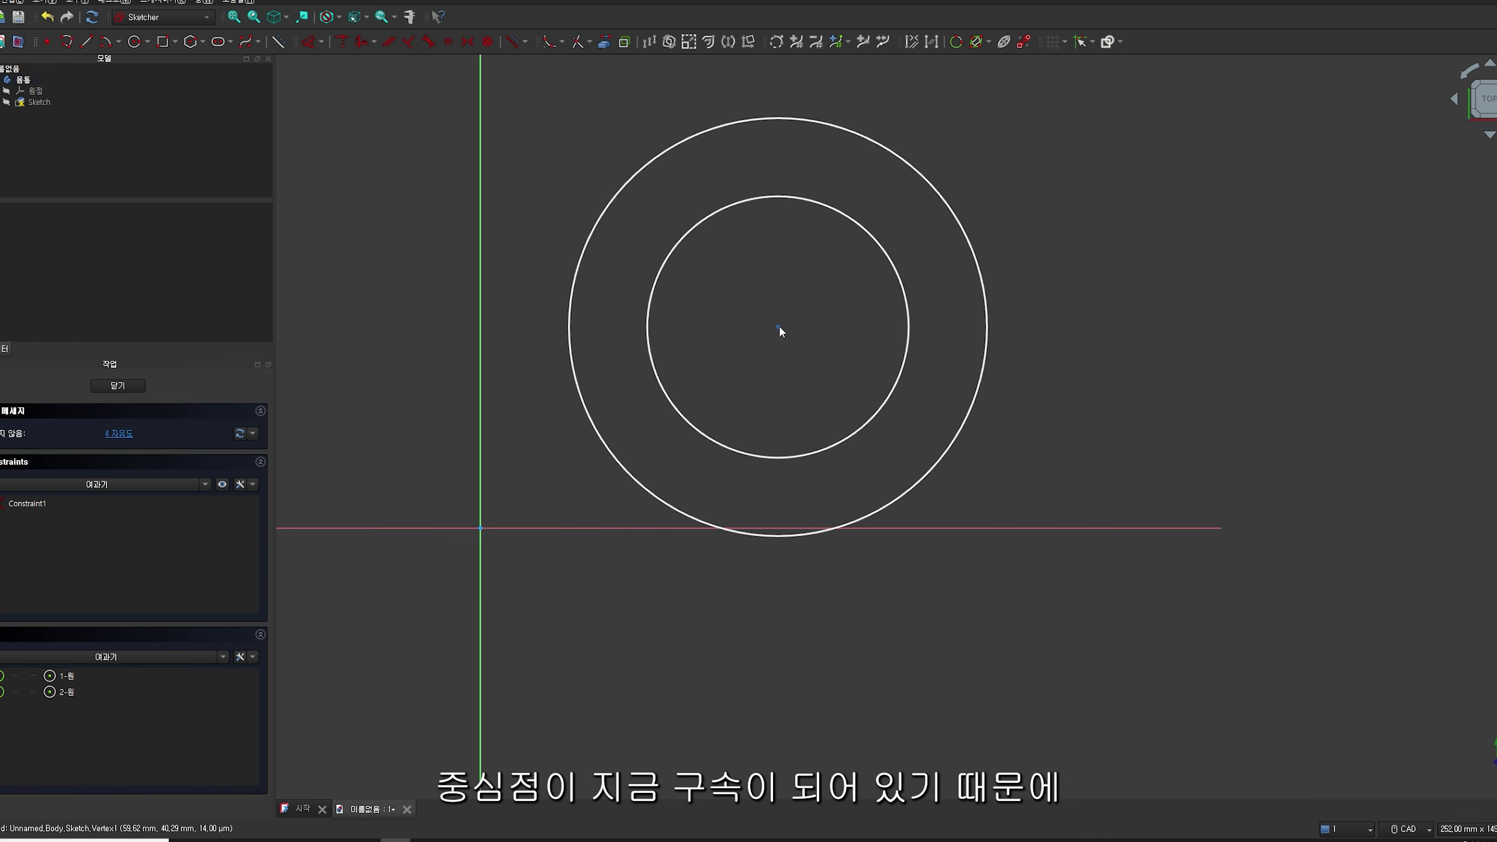
pyautogui.moveTo(861, 231); pyautogui.dragTo(832, 269)
pyautogui.moveTo(961, 226)
pyautogui.mouseDown()
pyautogui.moveTo(878, 294)
pyautogui.moveTo(973, 206)
pyautogui.mouseUp()
pyautogui.moveTo(825, 260); pyautogui.dragTo(862, 243)
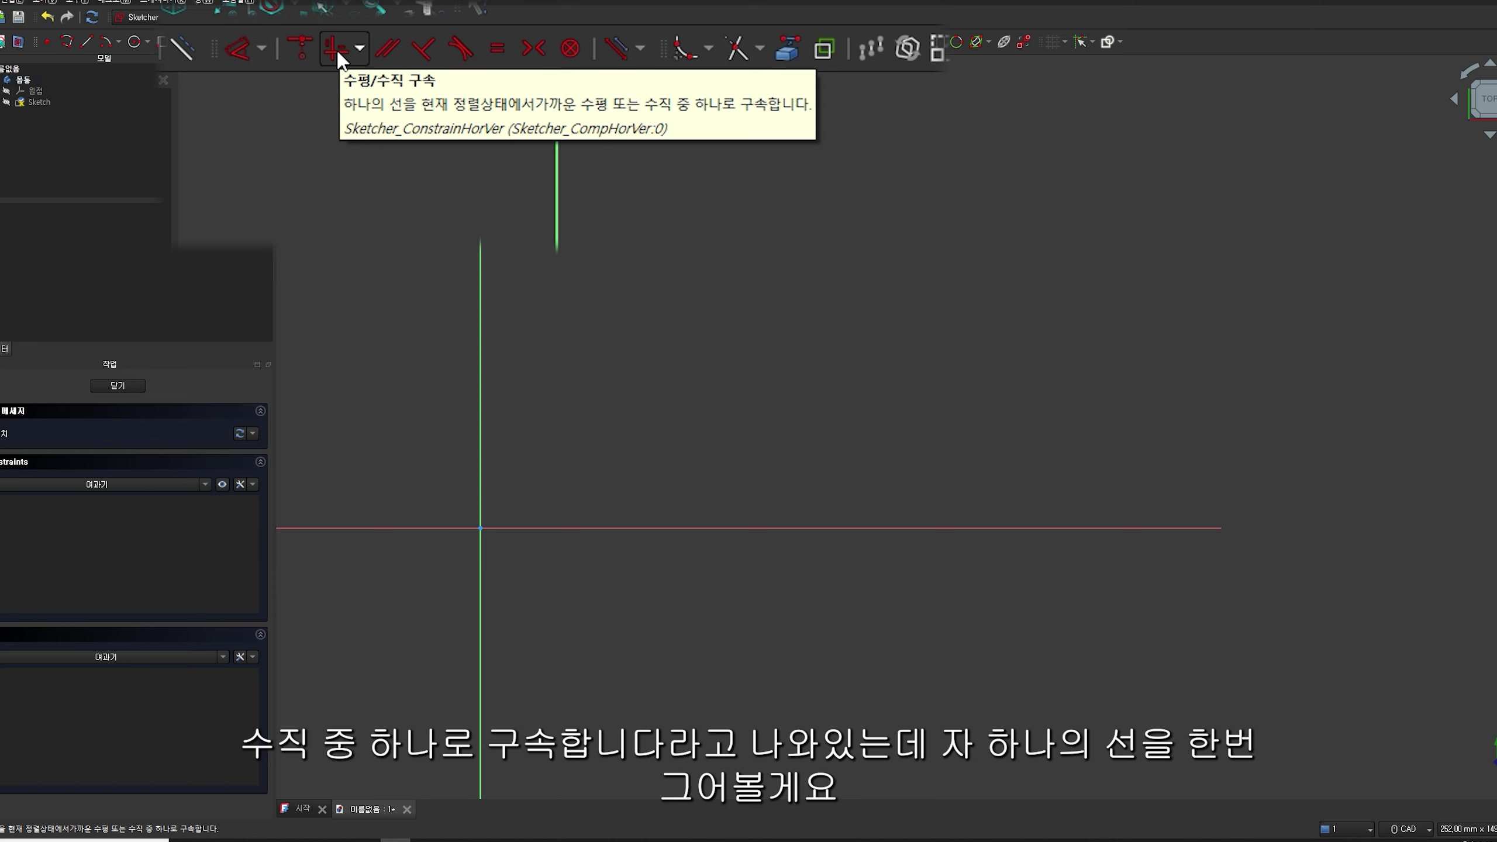
# Draw a slightly sloped line above the horizontal axis and apply the horizontal/vertical constraint to it
pyautogui.click(87, 42)
pyautogui.click(567, 488)
pyautogui.click(918, 442)
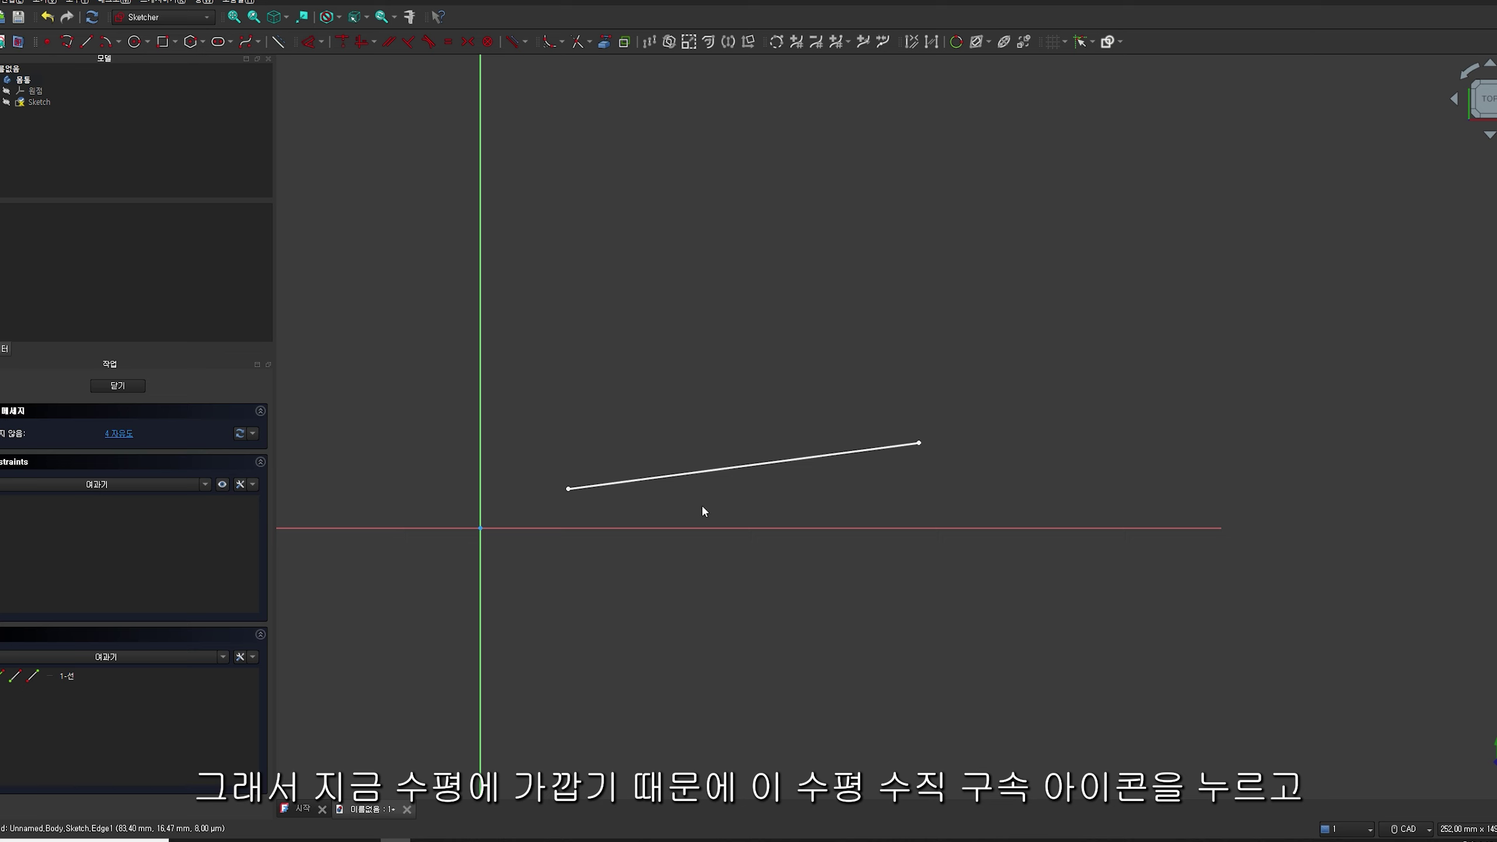
pyautogui.click(362, 43)
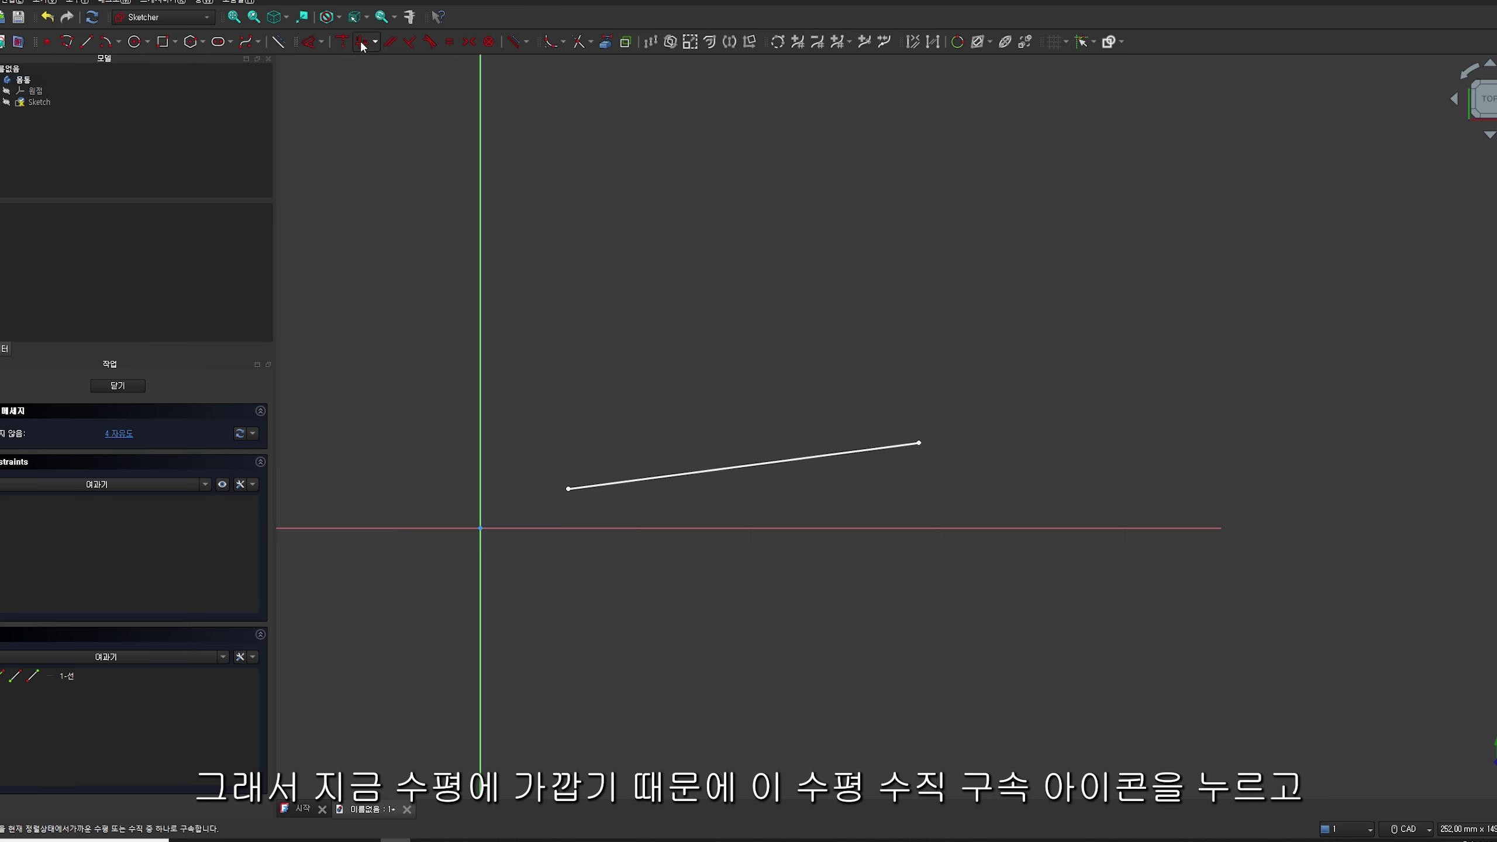
pyautogui.click(772, 460)
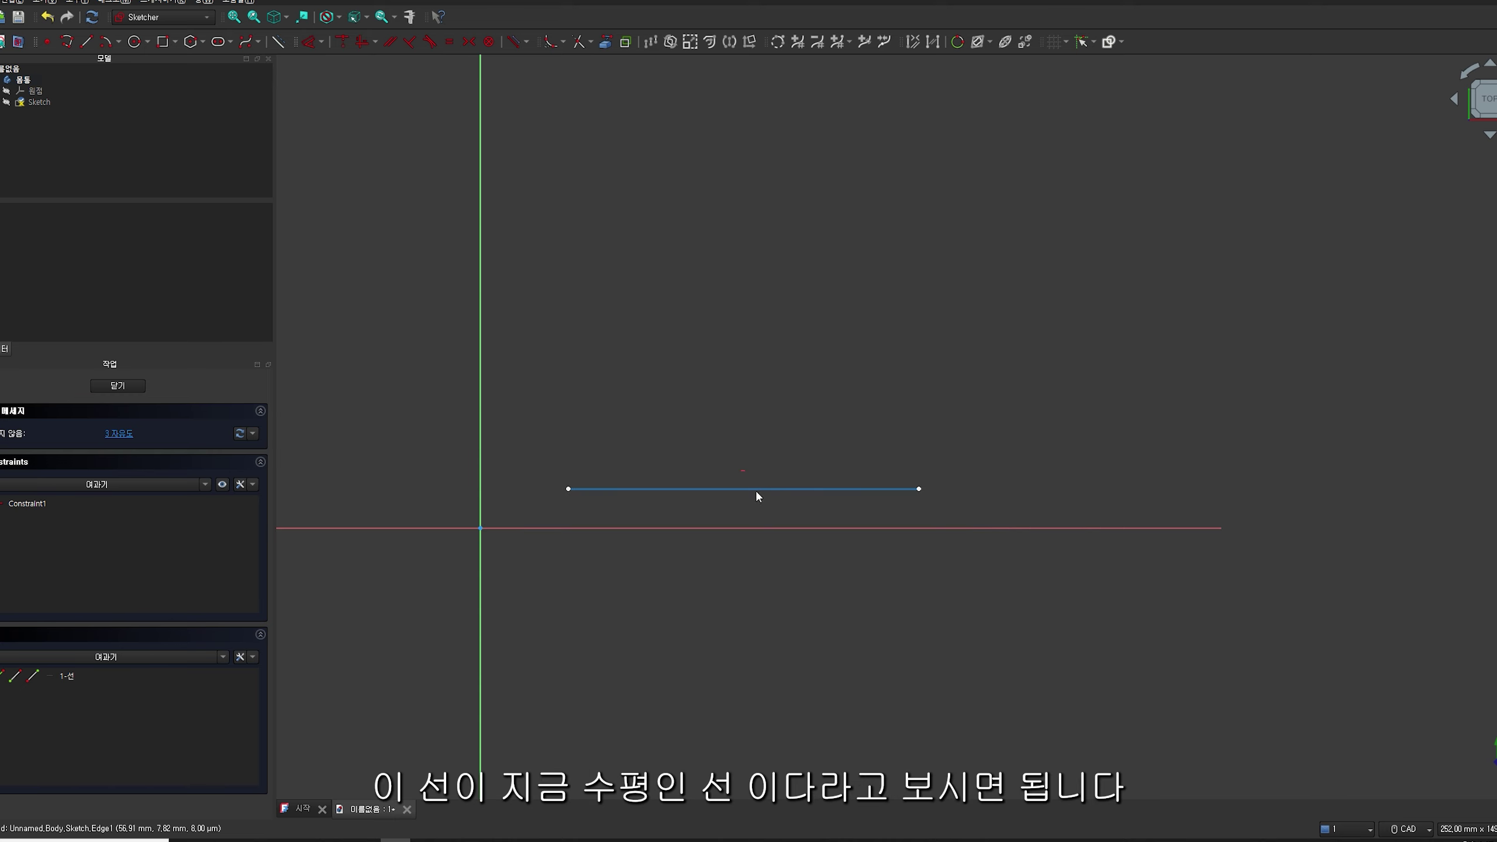
# Move the horizontal line and its end to test it, and delete its horizontal constraint
pyautogui.moveTo(760, 495); pyautogui.dragTo(800, 493)
pyautogui.moveTo(957, 500)
pyautogui.mouseDown()
pyautogui.moveTo(856, 494)
pyautogui.moveTo(893, 431)
pyautogui.moveTo(885, 395)
pyautogui.moveTo(882, 535)
pyautogui.moveTo(886, 444)
pyautogui.moveTo(929, 518)
pyautogui.moveTo(904, 465)
pyautogui.mouseUp()
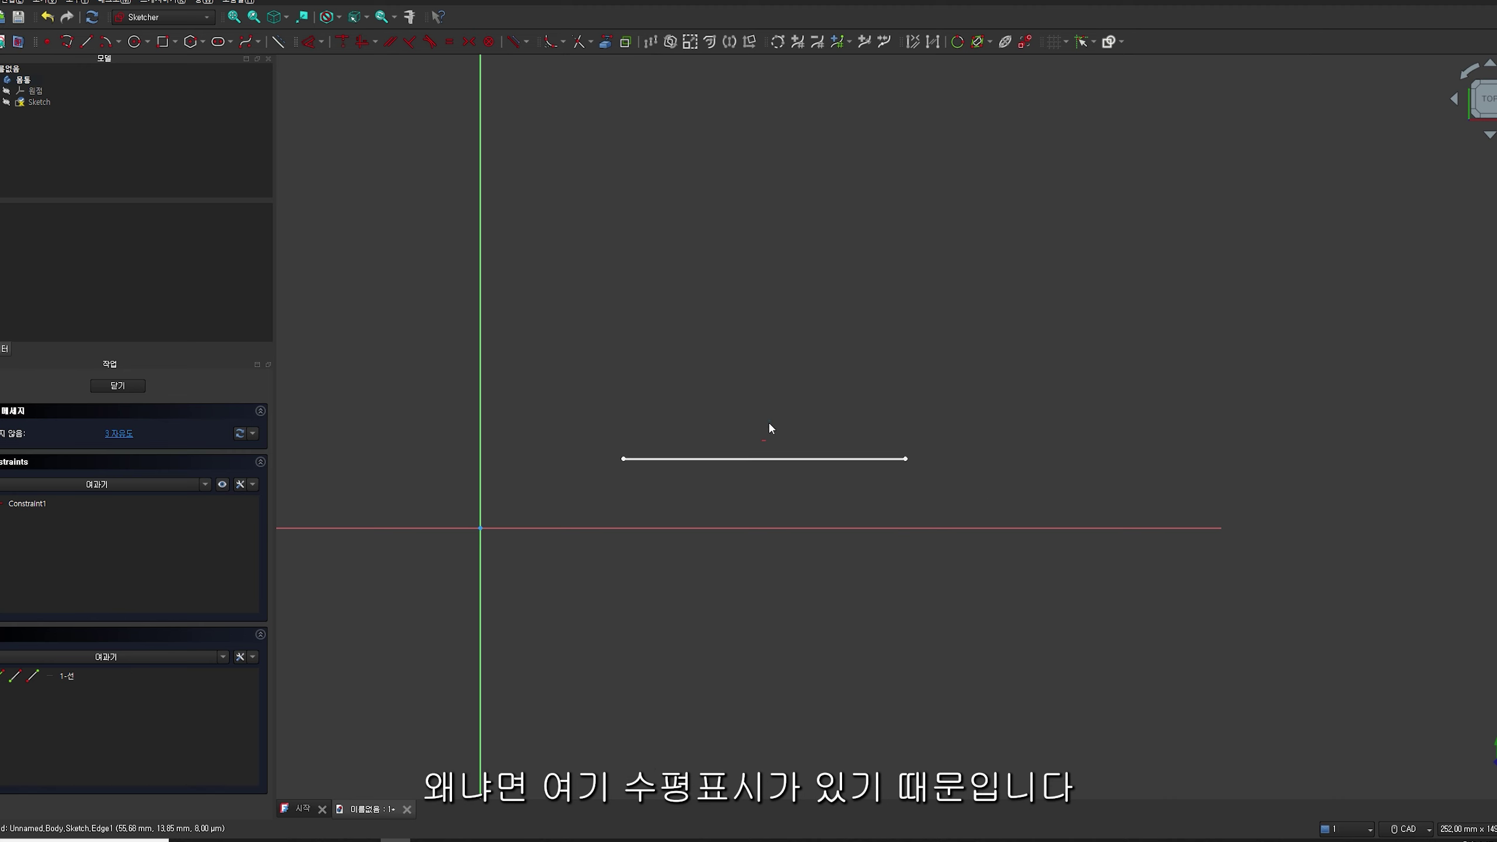
pyautogui.click(778, 392)
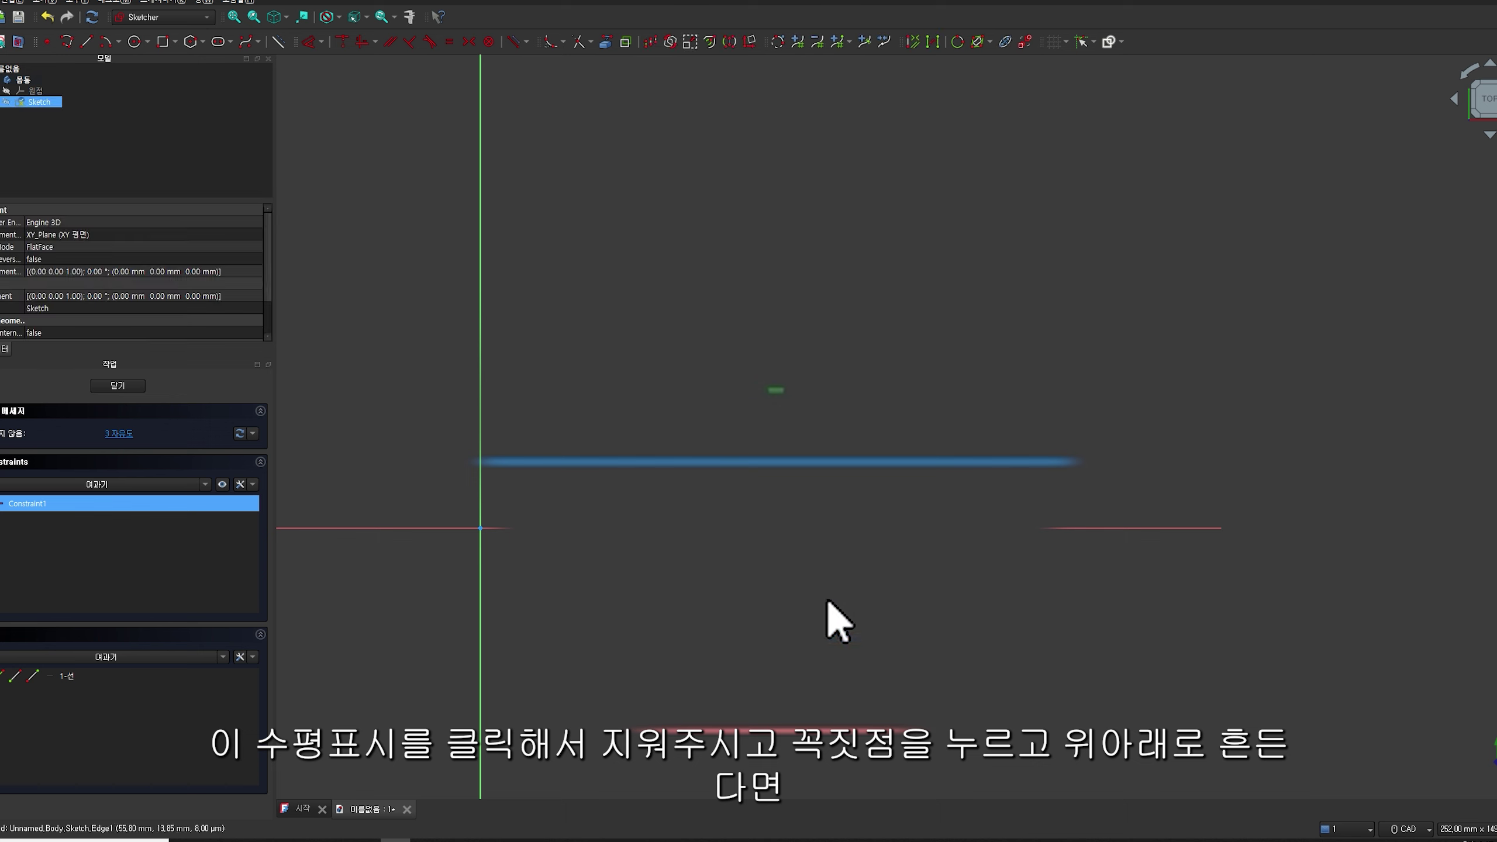
pyautogui.press('Delete')
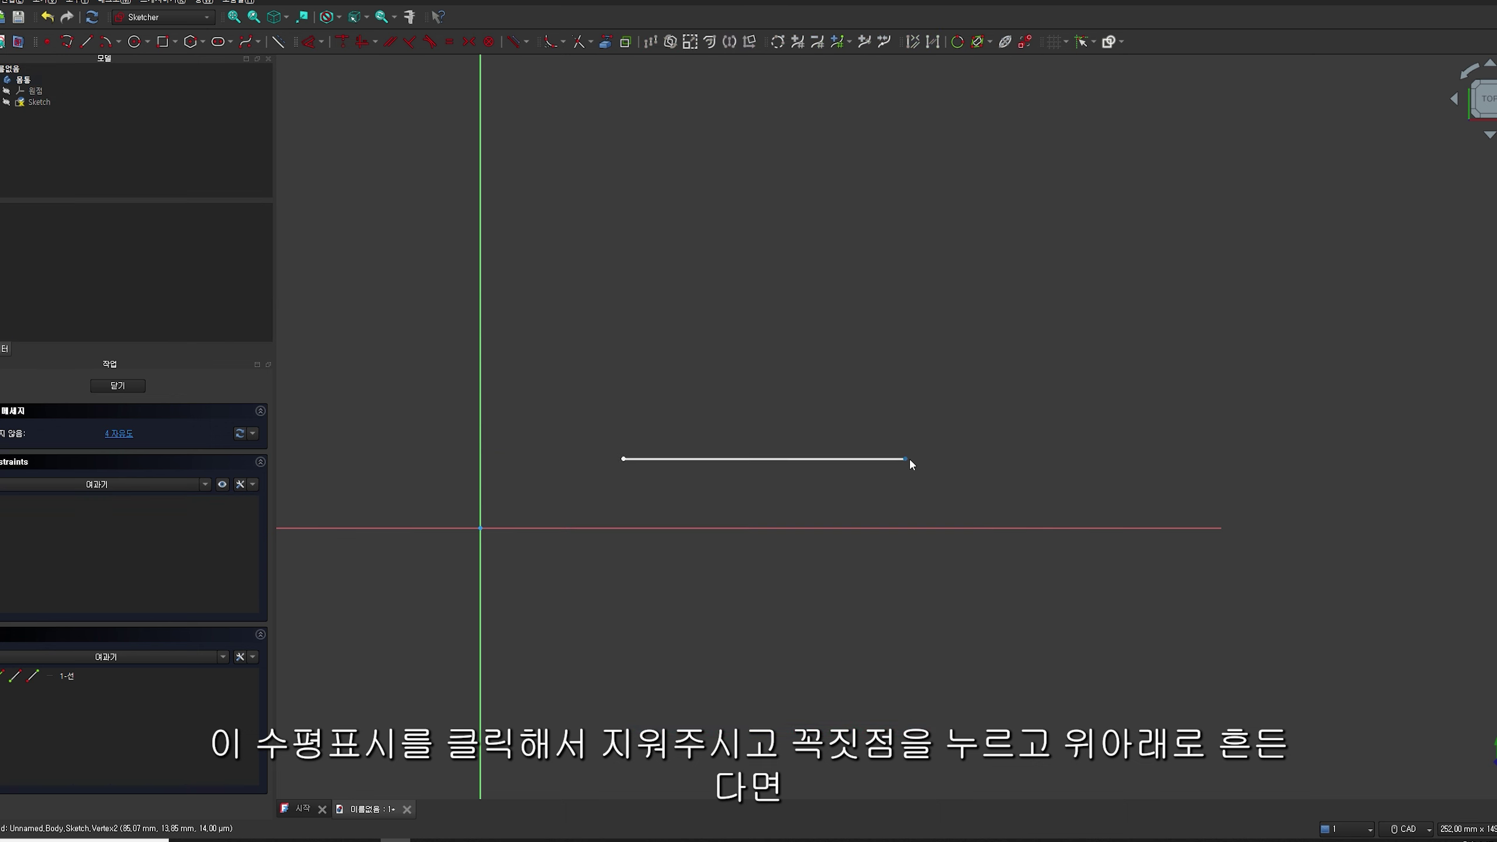
# Reposition the freed line steeply beside the vertical axis and apply the horizontal/vertical constraint to it
pyautogui.moveTo(911, 466); pyautogui.dragTo(619, 251)
pyautogui.moveTo(620, 374); pyautogui.dragTo(526, 360)
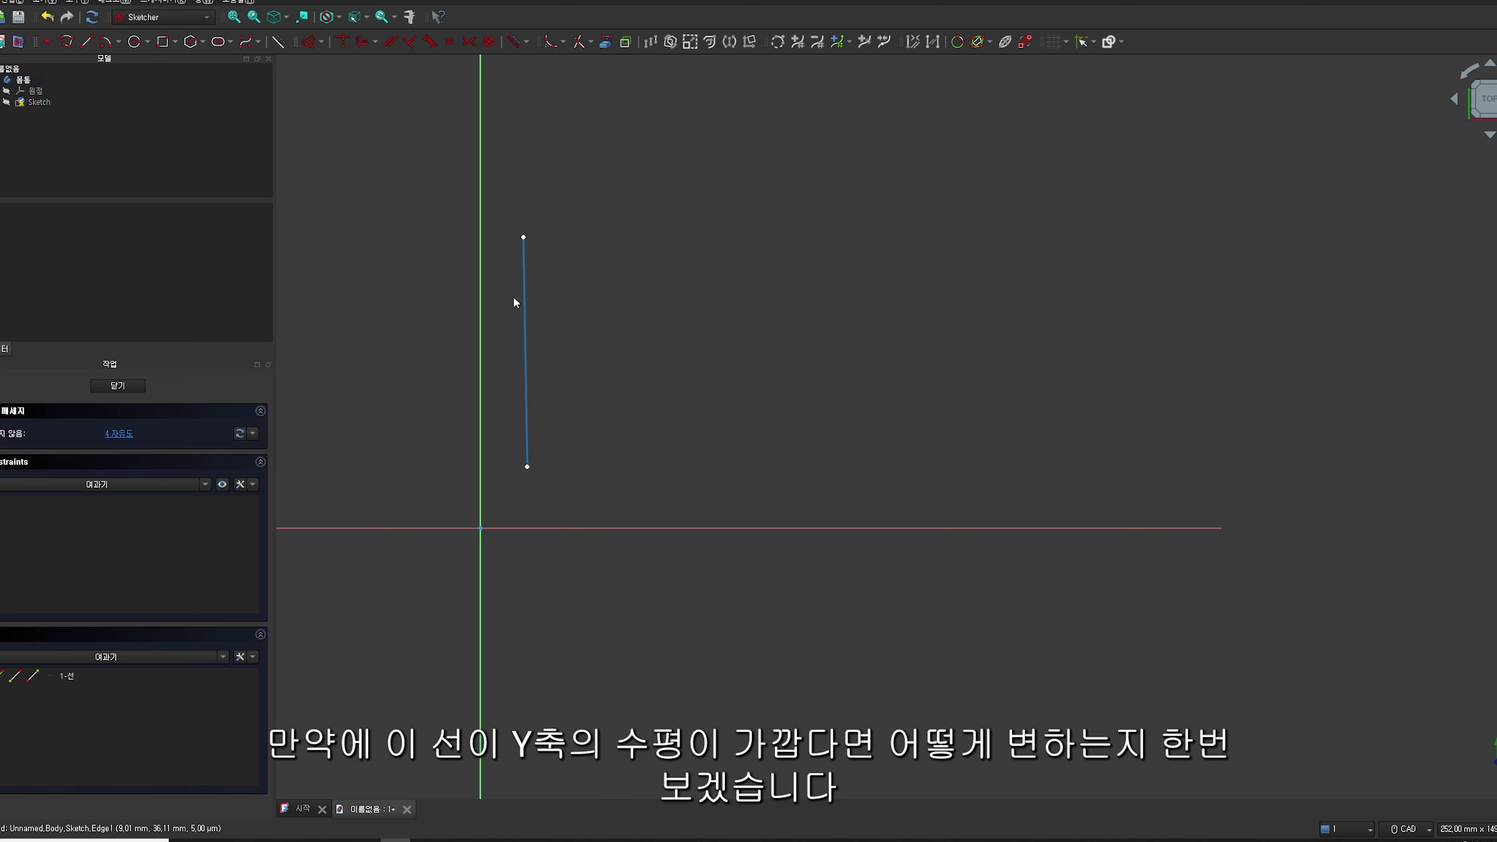
pyautogui.moveTo(523, 238); pyautogui.dragTo(566, 239)
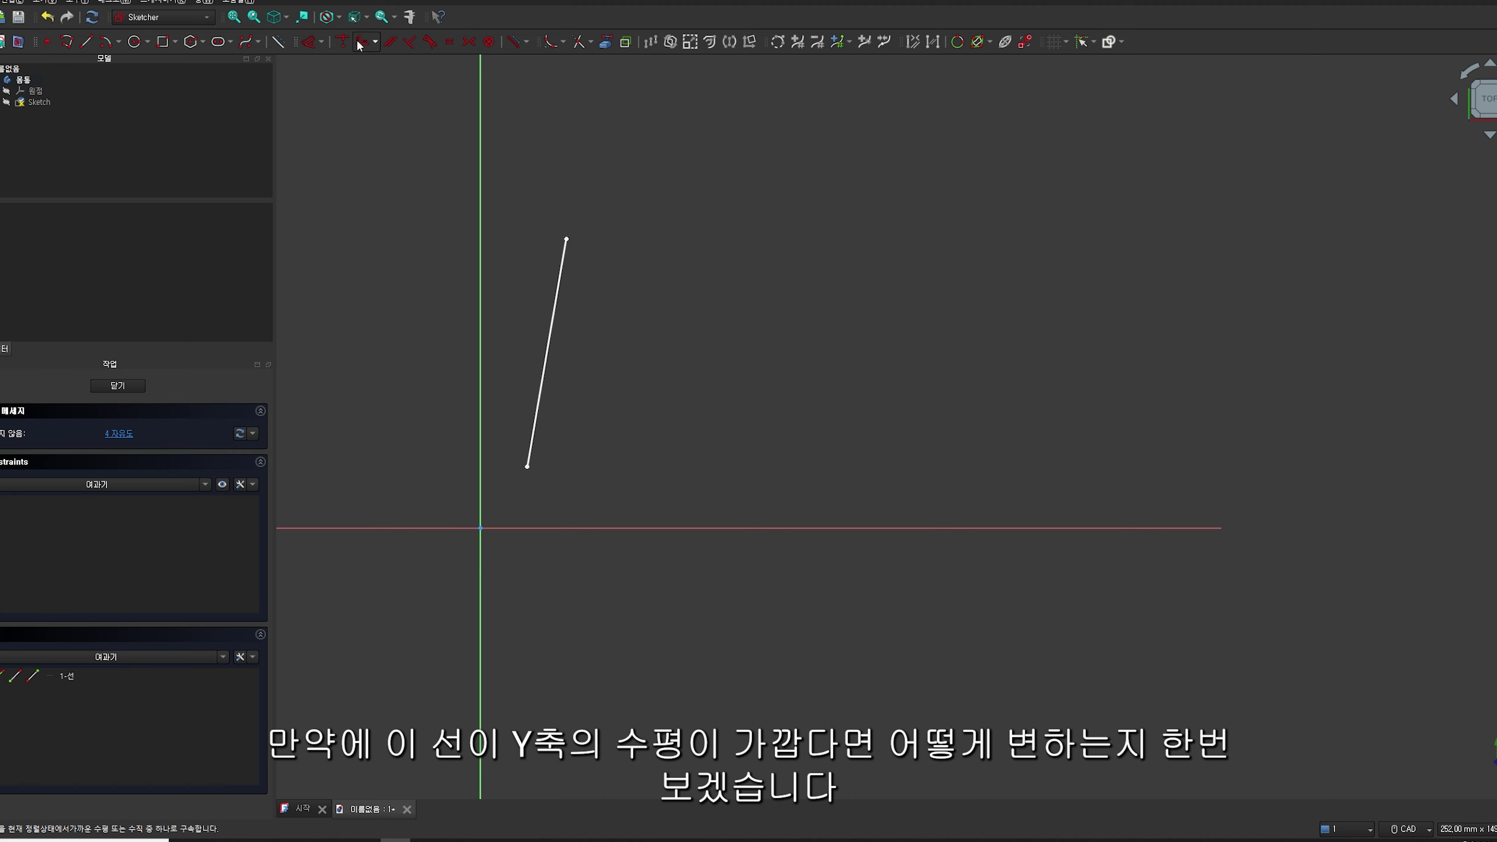
pyautogui.click(358, 43)
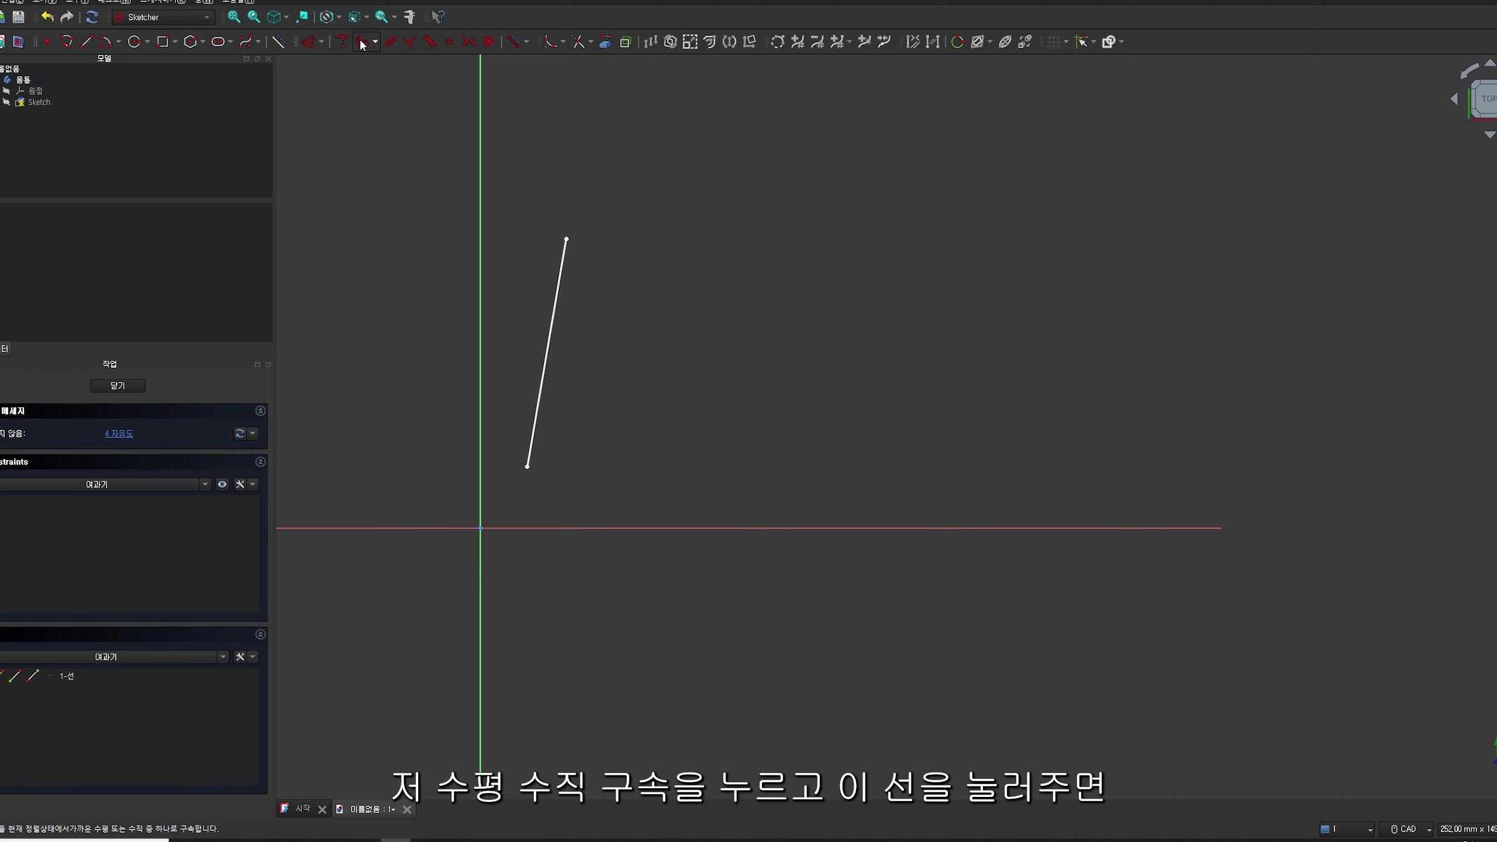
pyautogui.click(546, 356)
pyautogui.press('Escape')
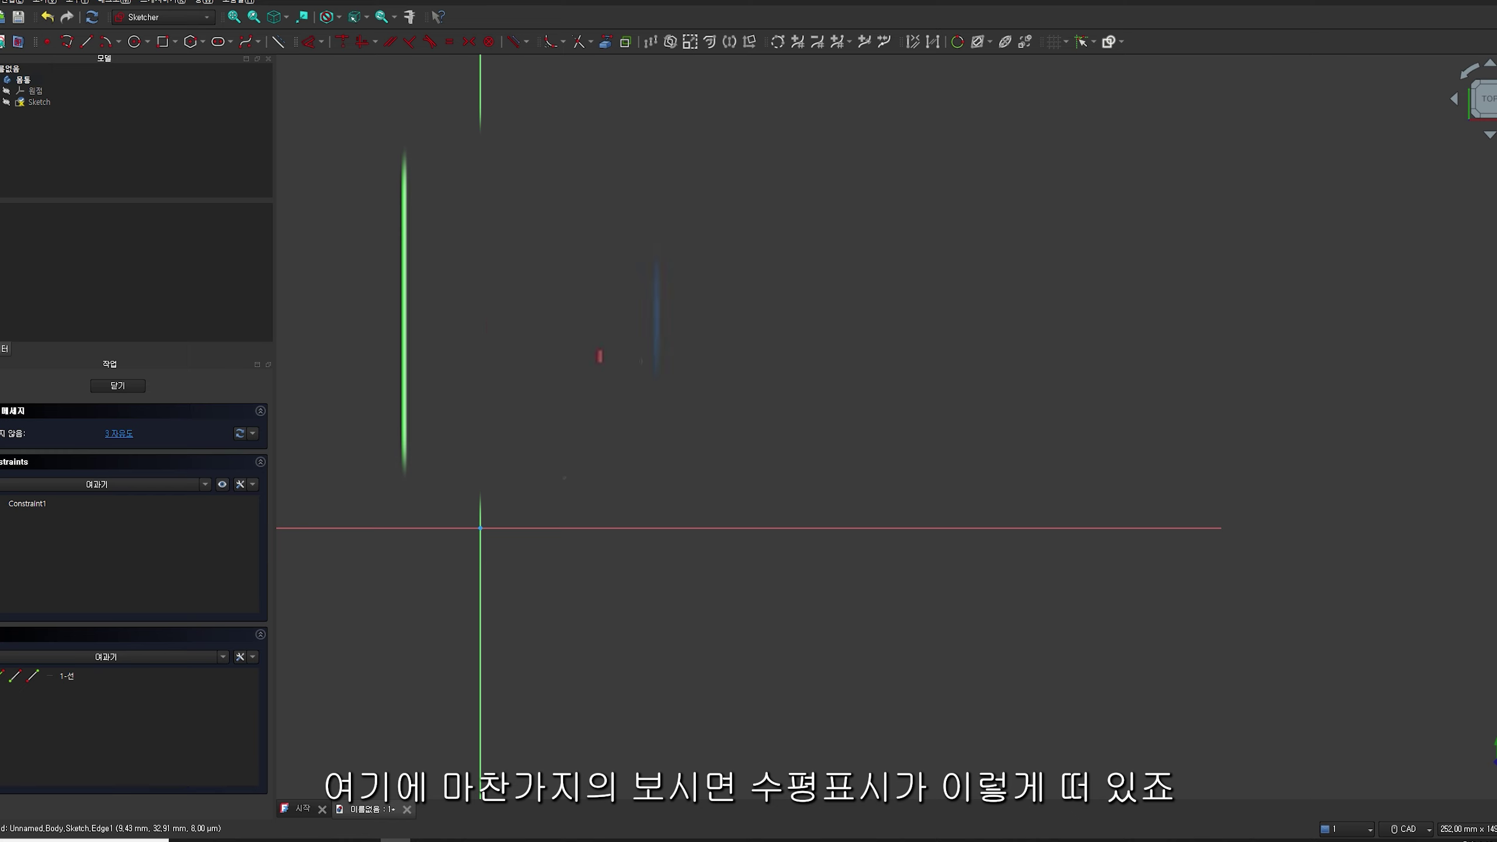
# Move the vertical line, free it from its constraint and place it as a sloped line near the vertical axis
pyautogui.moveTo(428, 348)
pyautogui.mouseDown()
pyautogui.moveTo(477, 374)
pyautogui.moveTo(562, 358)
pyautogui.moveTo(558, 244)
pyautogui.moveTo(557, 387)
pyautogui.moveTo(552, 234)
pyautogui.moveTo(436, 254)
pyautogui.moveTo(392, 239)
pyautogui.mouseUp()
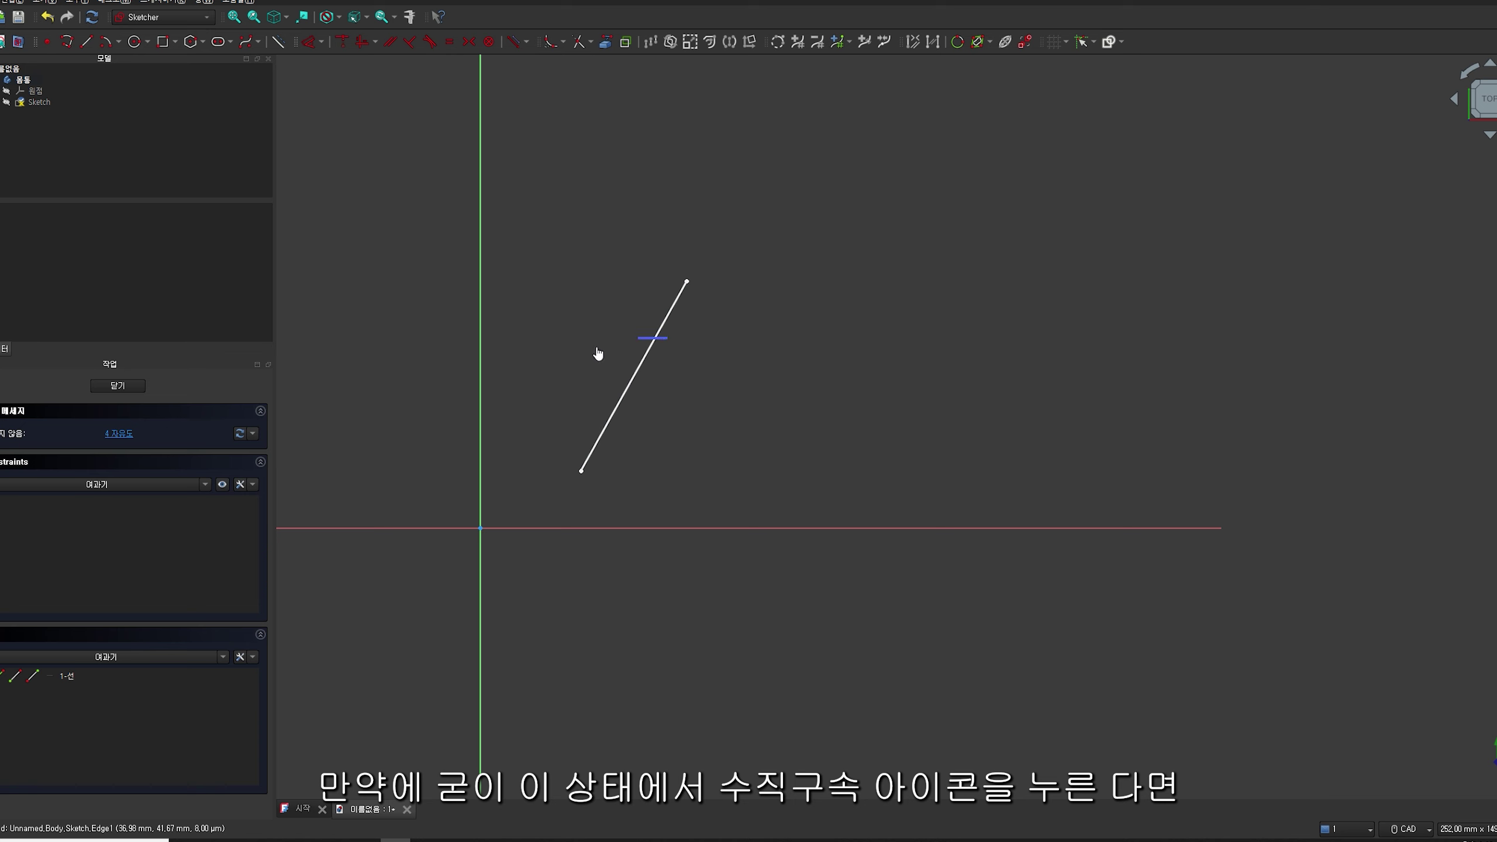
pyautogui.click(637, 363)
pyautogui.moveTo(637, 362); pyautogui.dragTo(579, 362)
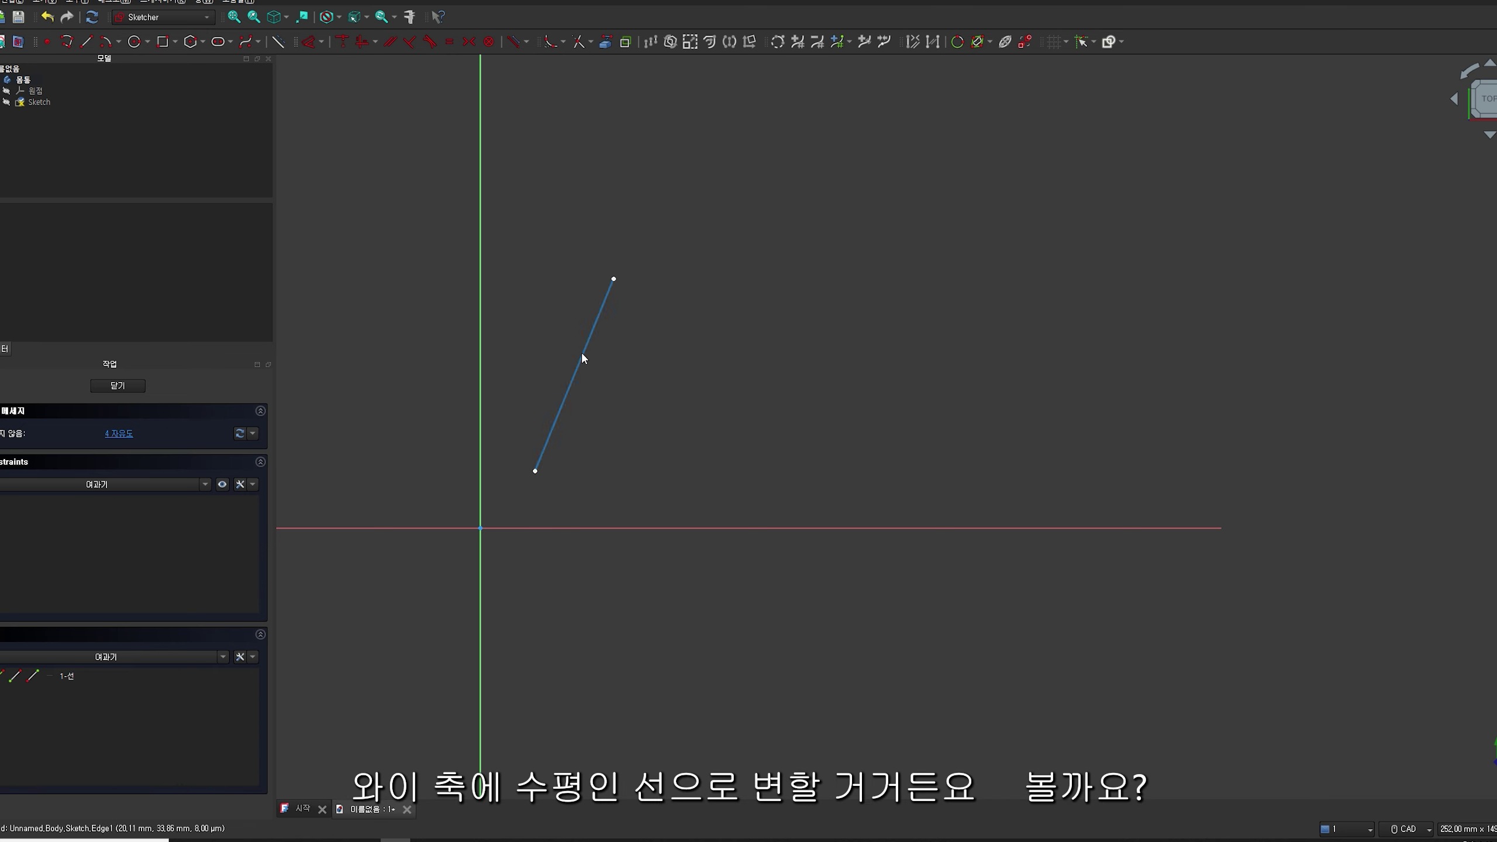
# Try the horizontal/vertical constraint on the steep line and undo it
pyautogui.click(362, 41)
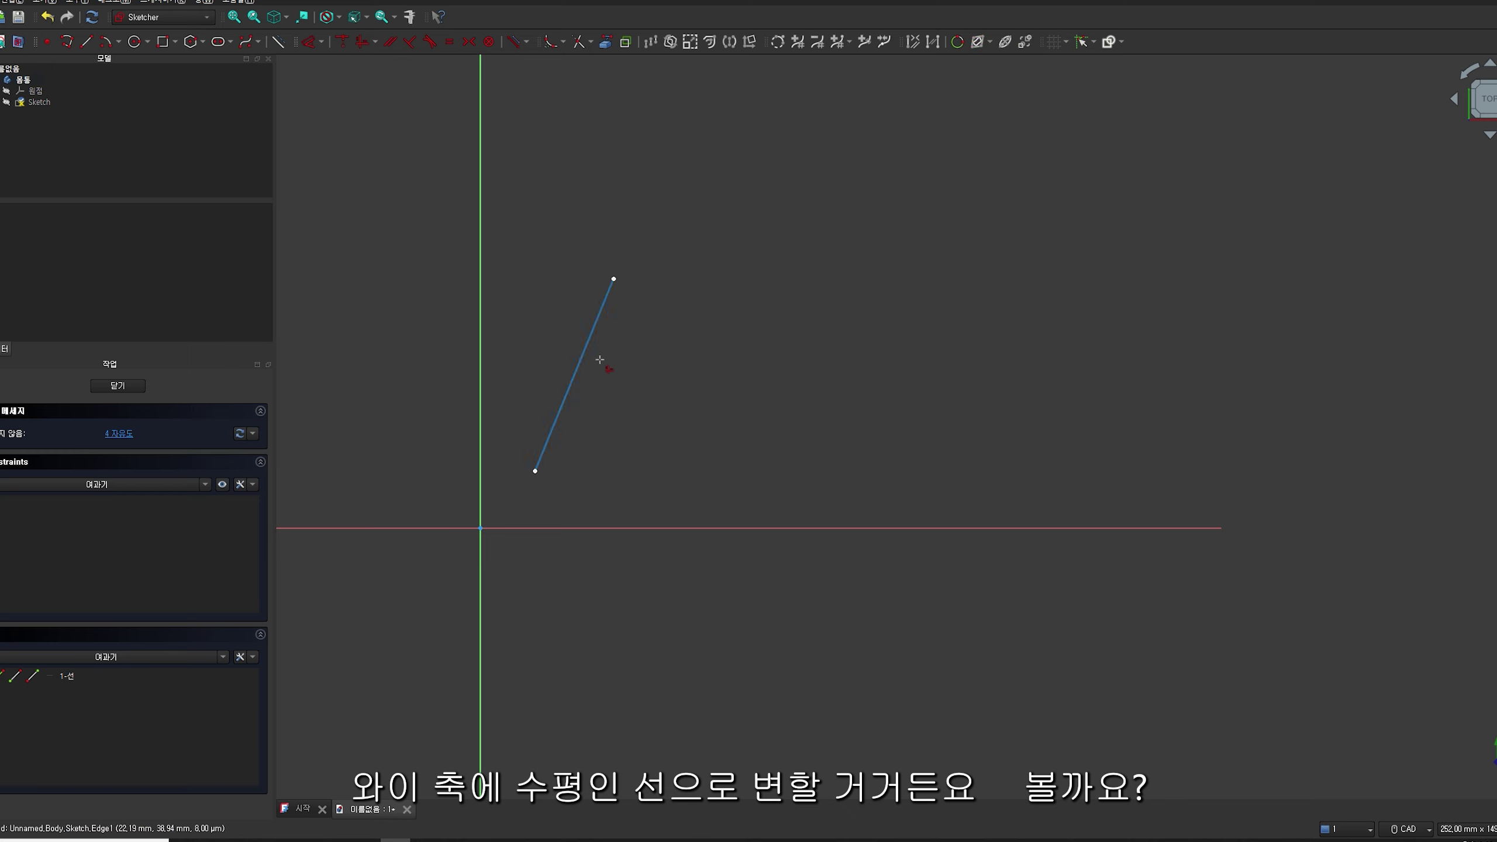
pyautogui.click(573, 381)
pyautogui.click(47, 17)
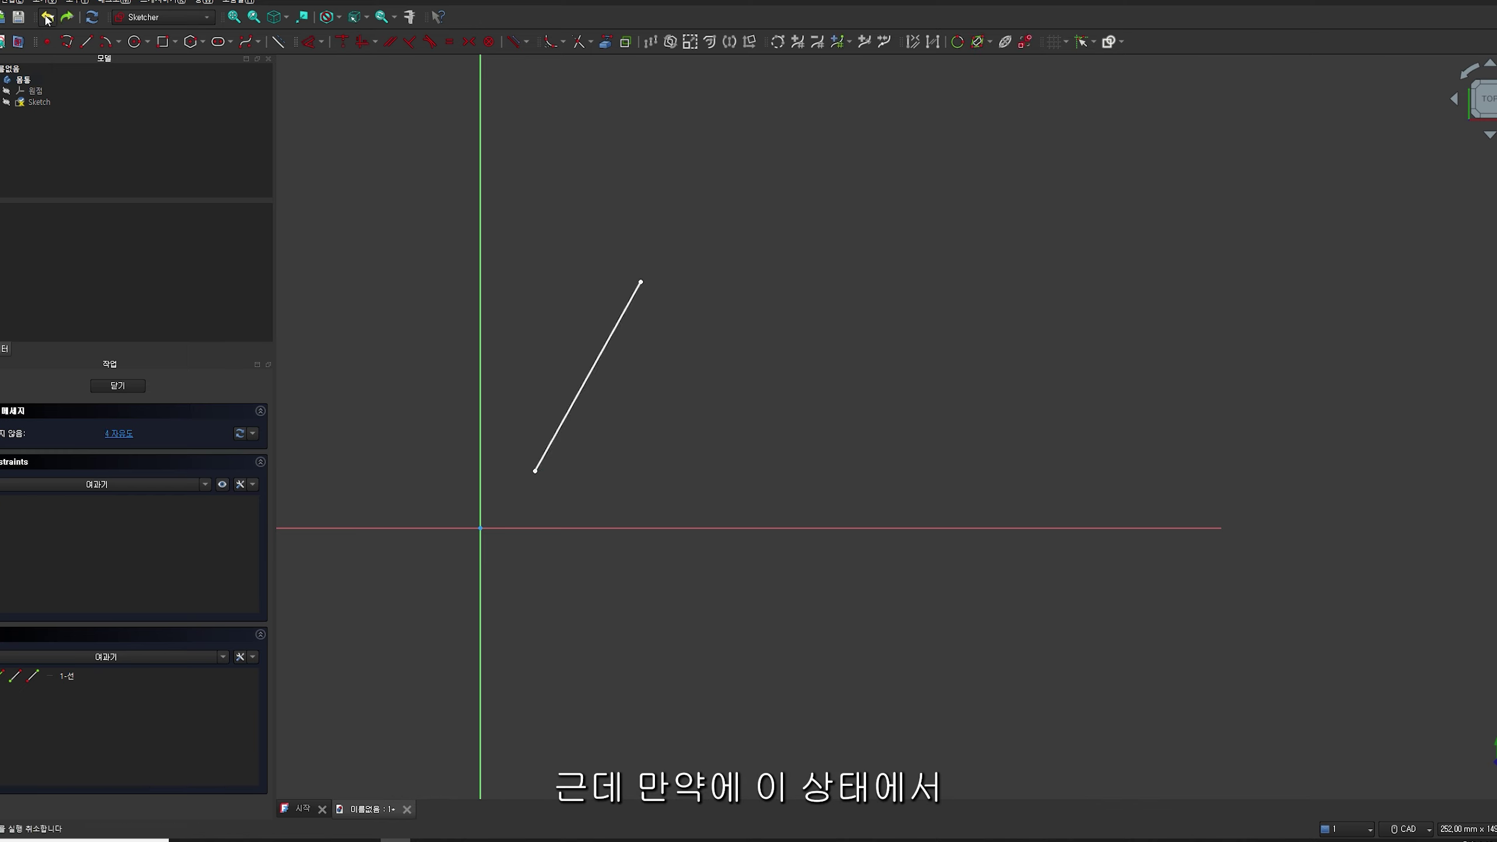
pyautogui.click(59, 16)
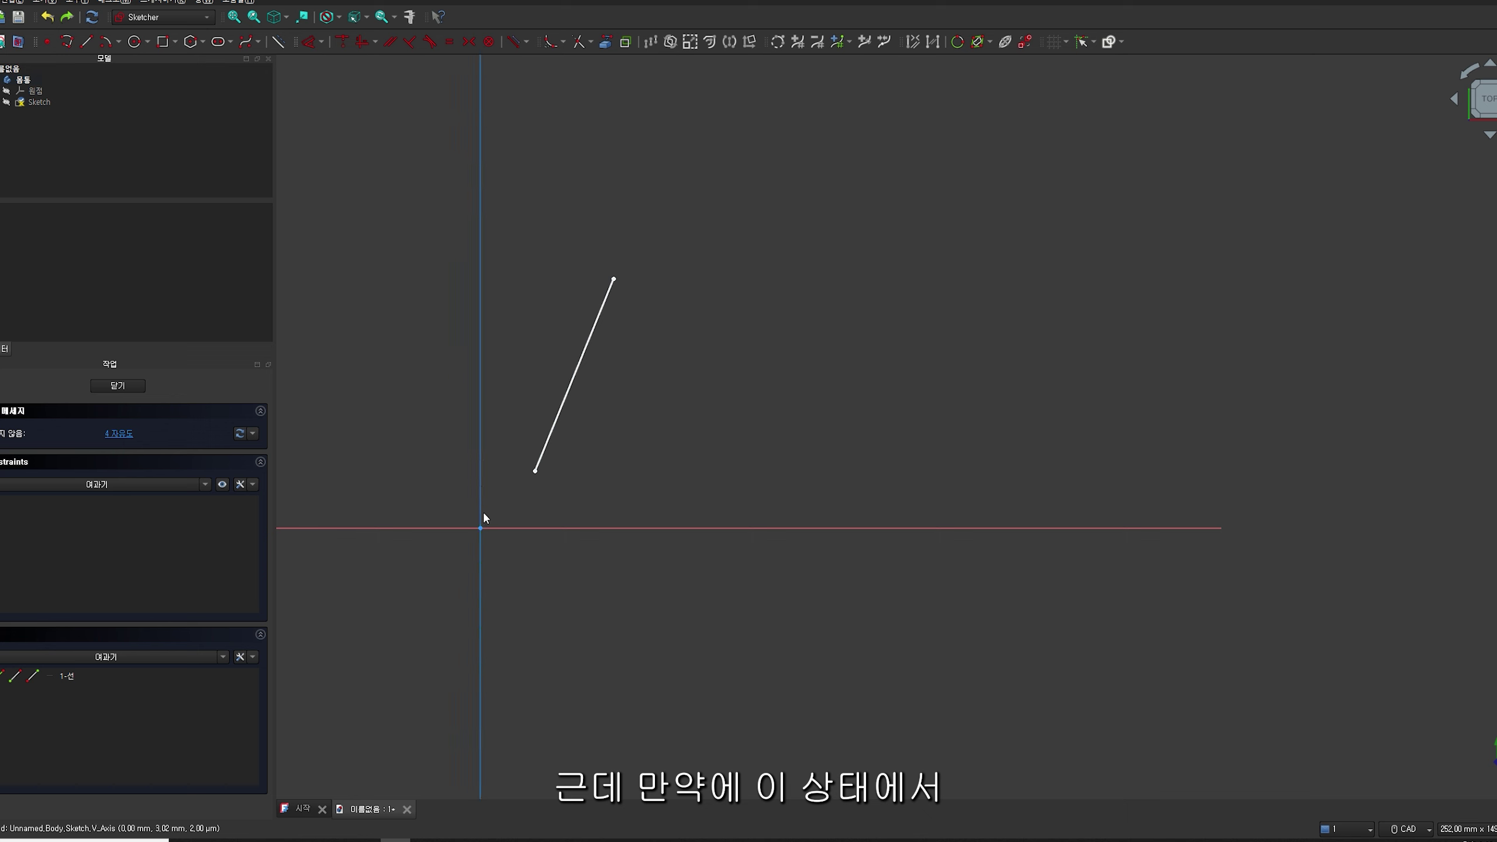
# Force the steep line horizontal with the dedicated horizontal constraint
pyautogui.click(582, 355)
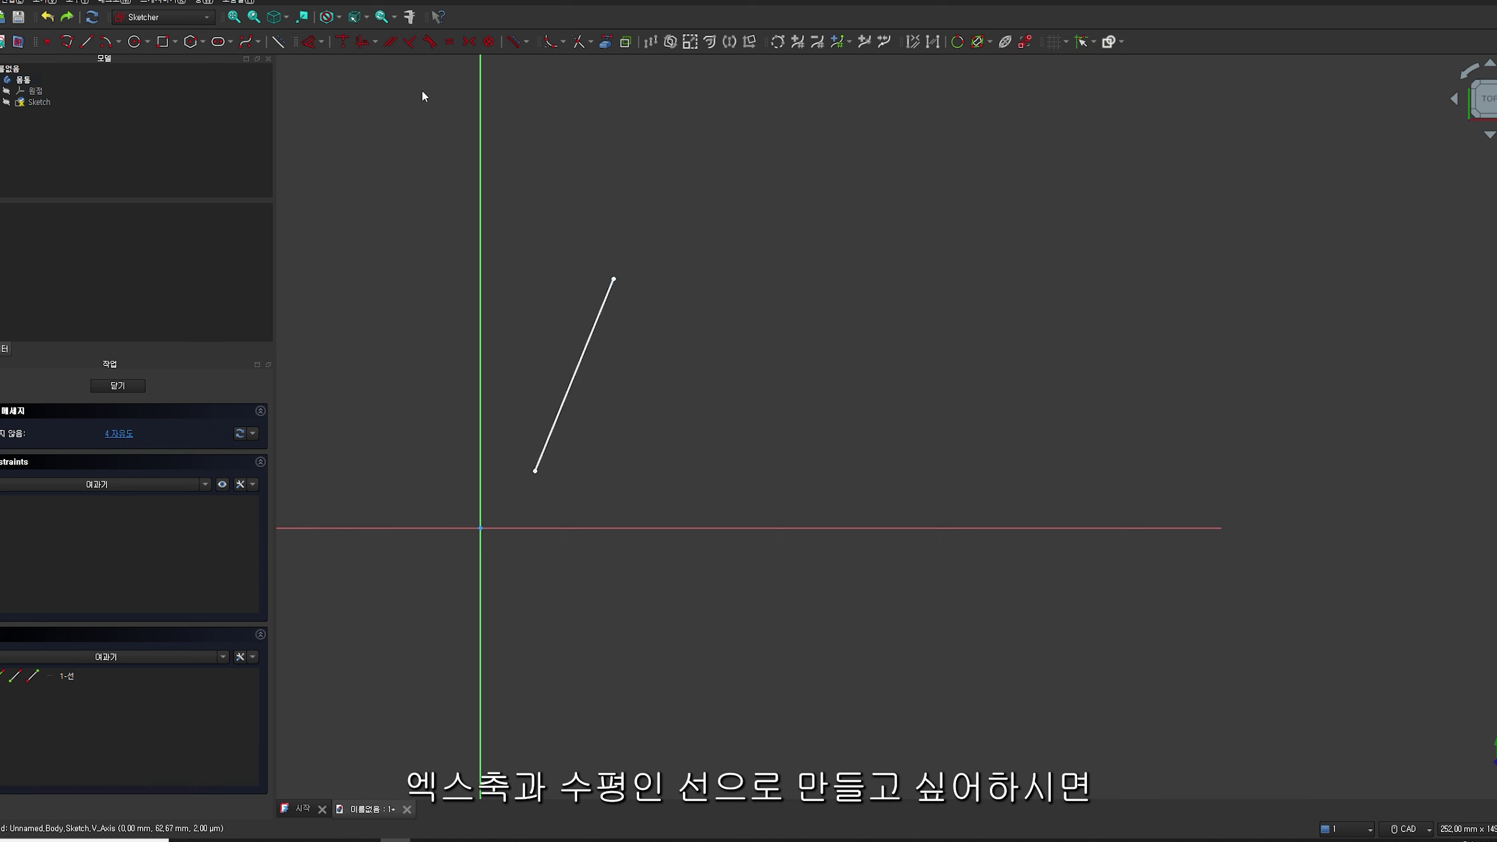
pyautogui.click(353, 47)
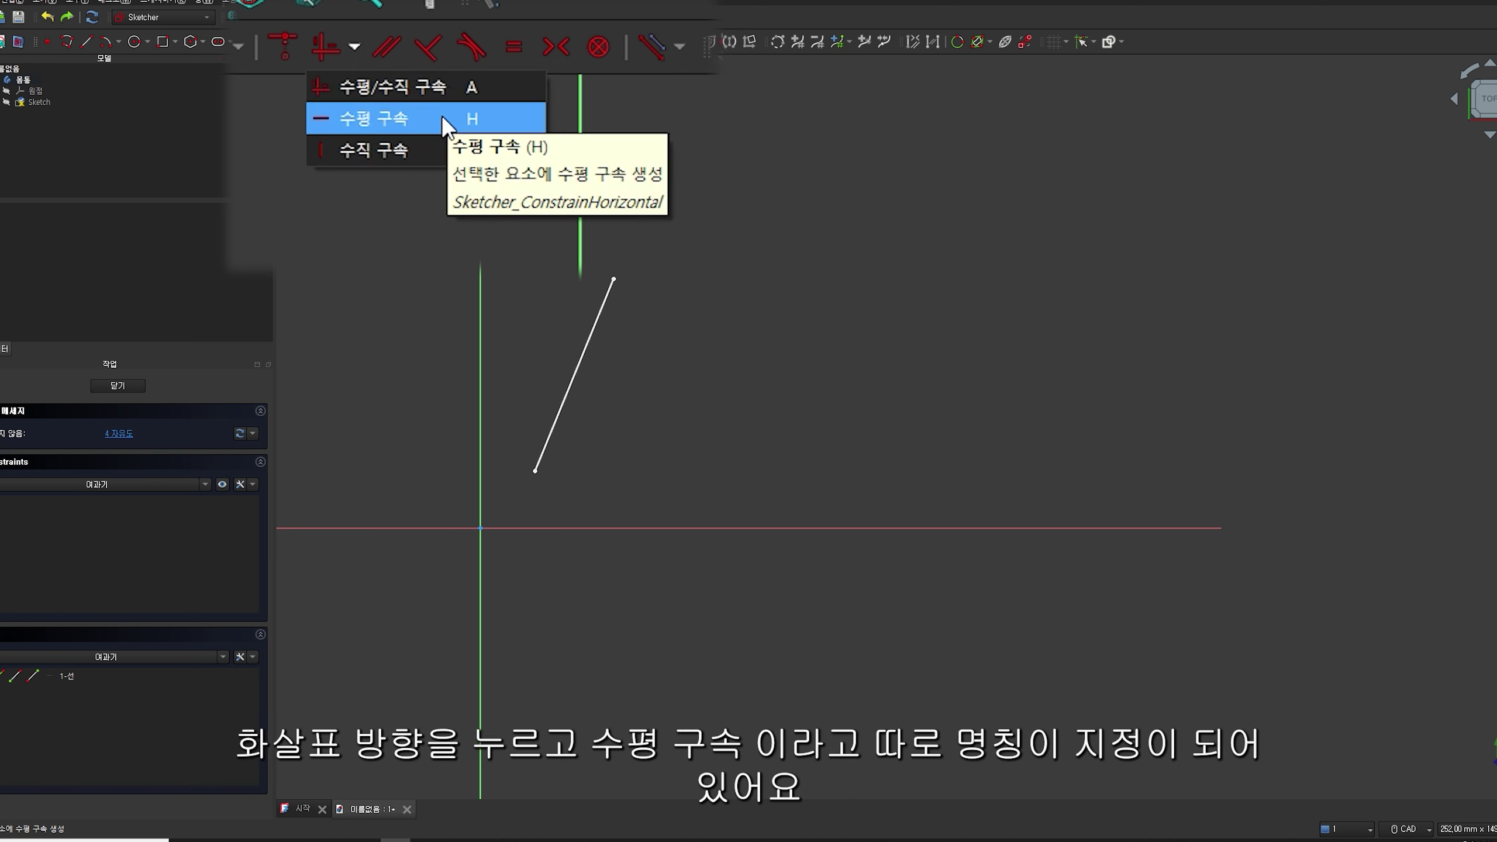
pyautogui.click(418, 74)
pyautogui.click(570, 401)
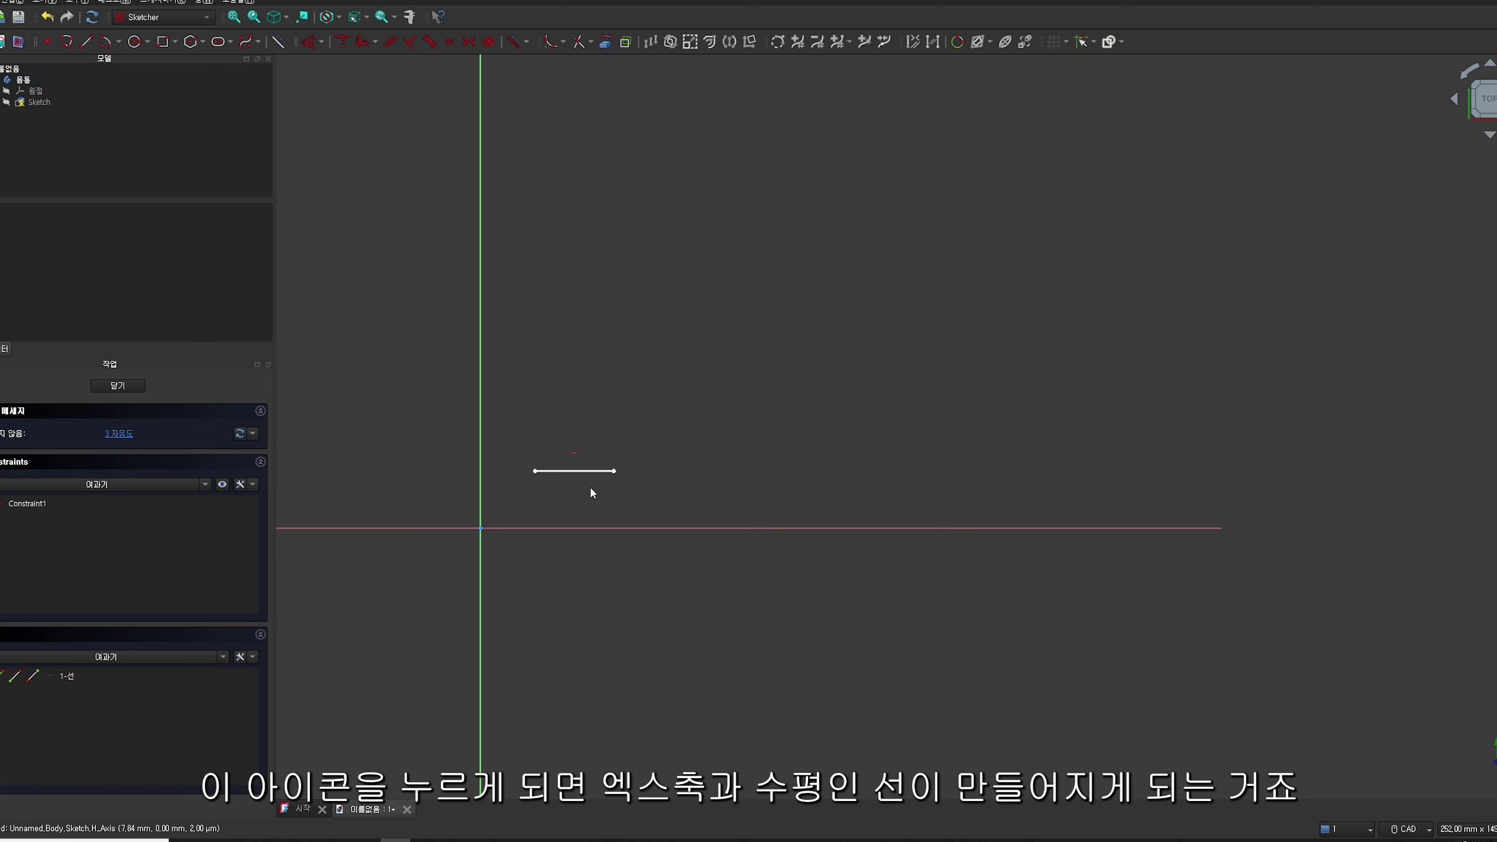
# Remove the horizontal constraint, leaving the line slightly sloped, and apply the horizontal/vertical constraint to it
pyautogui.hotkey('ctrl', 'z')
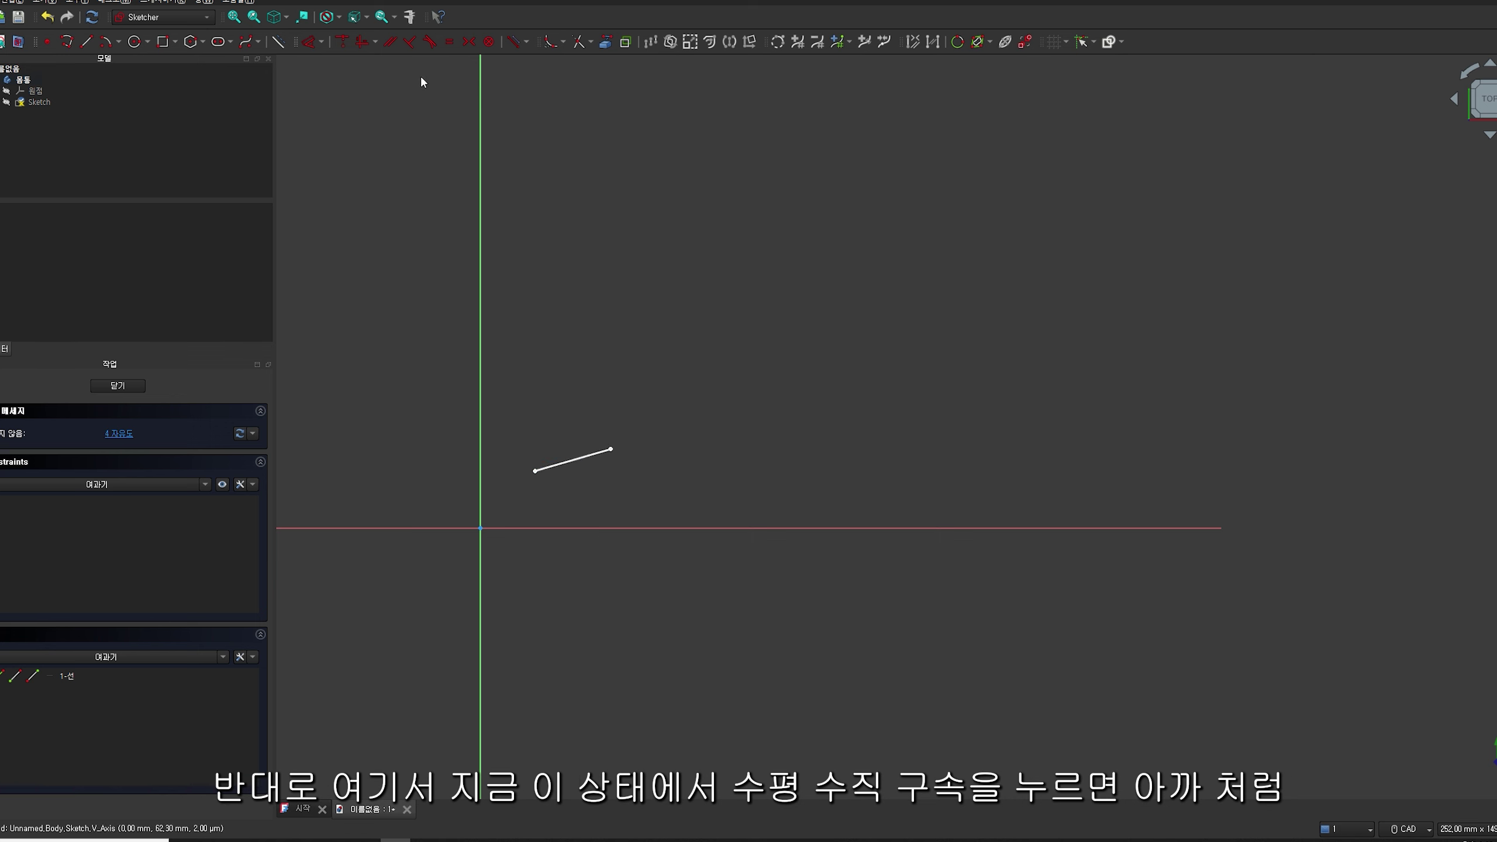
pyautogui.click(360, 51)
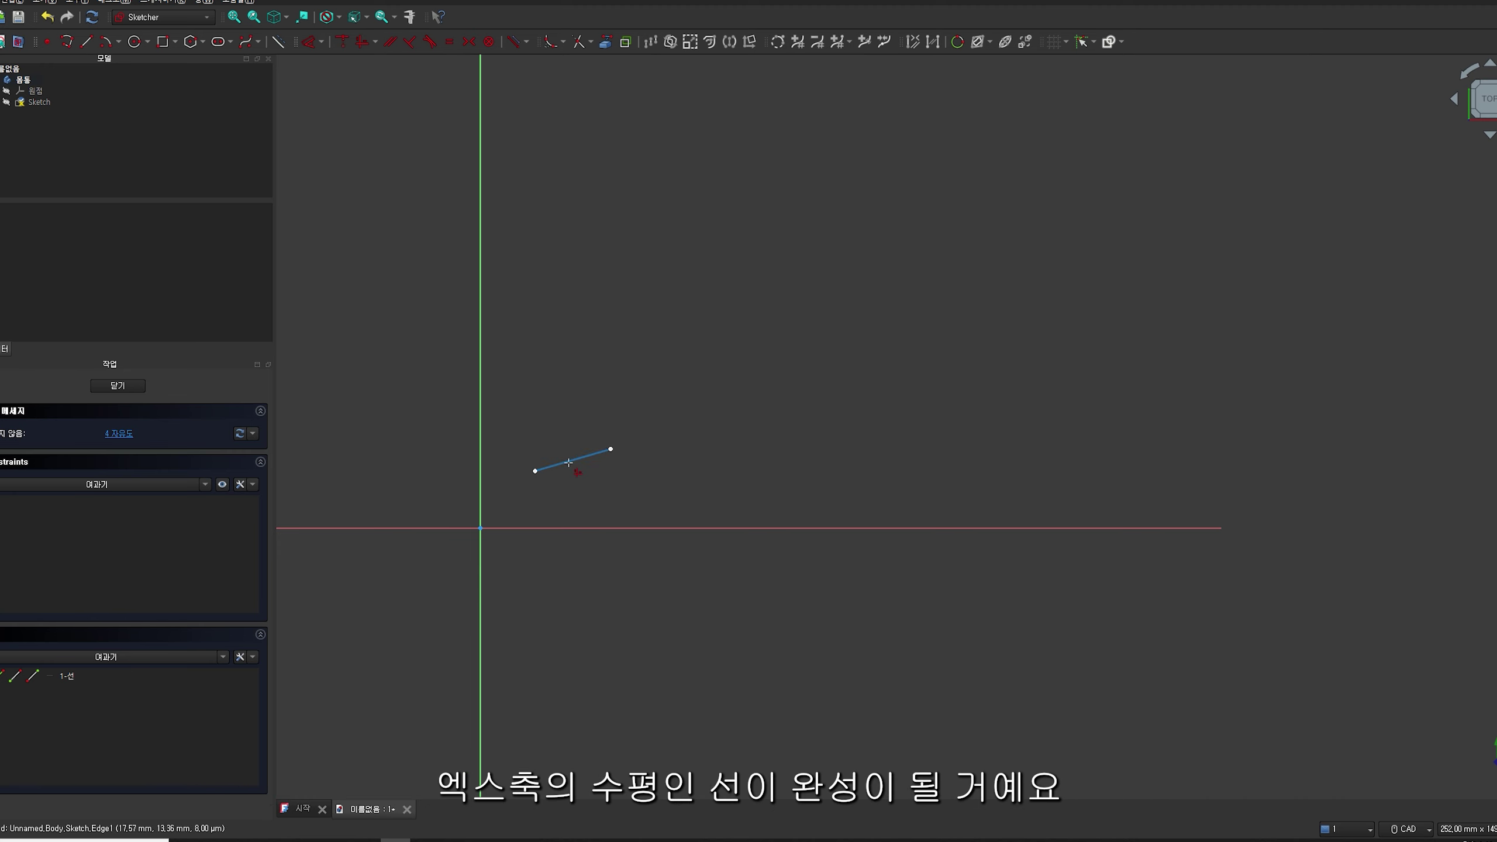
pyautogui.click(570, 469)
pyautogui.press('Escape')
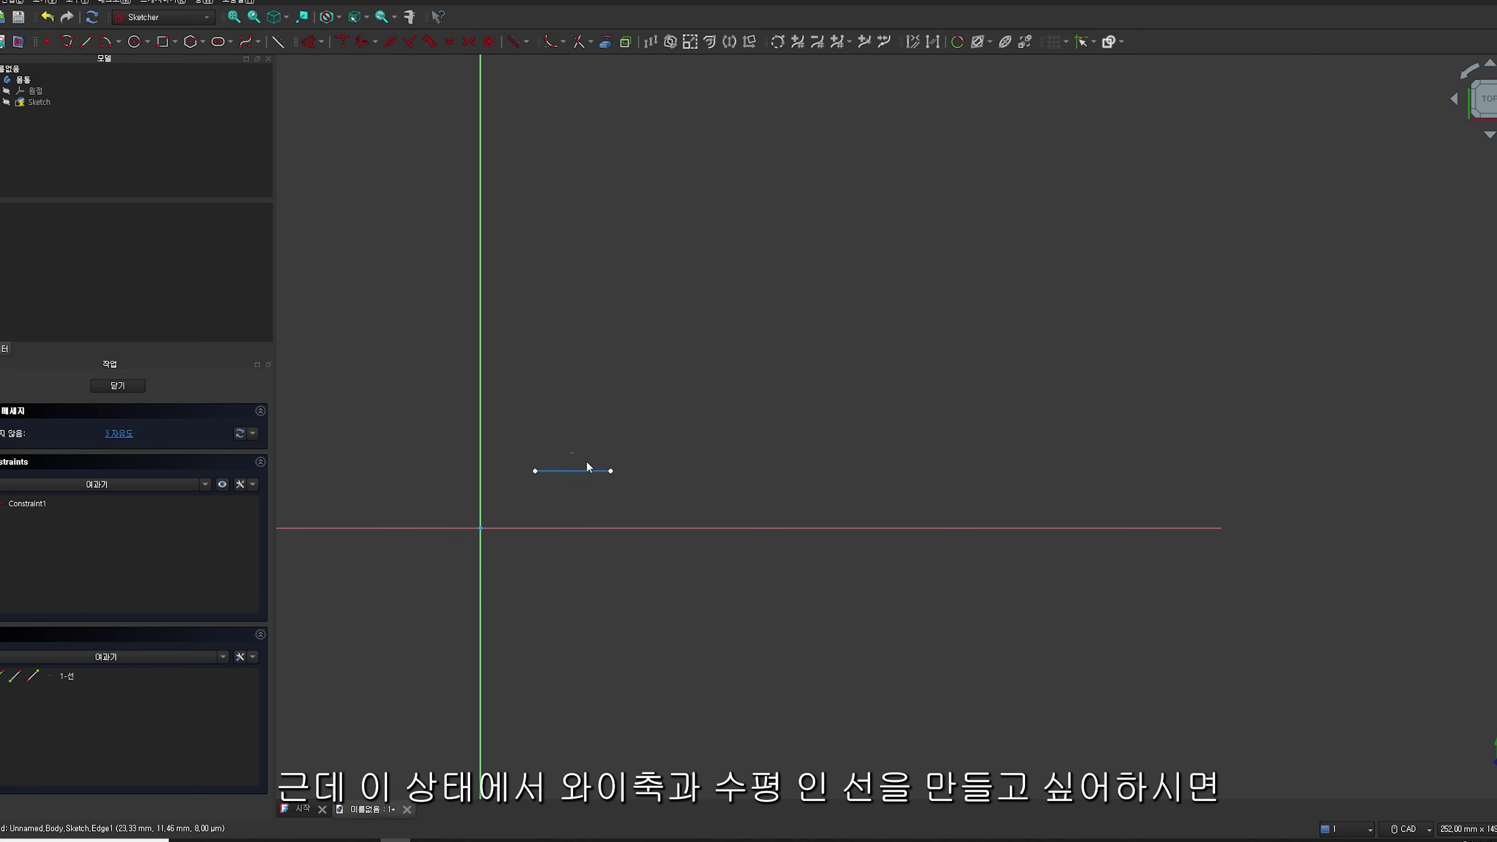
# Free the short line from its horizontal constraint and force it vertical with the dedicated vertical constraint
pyautogui.moveTo(613, 452)
pyautogui.mouseDown()
pyautogui.moveTo(613, 488)
pyautogui.moveTo(611, 462)
pyautogui.mouseUp()
pyautogui.click(575, 471)
pyautogui.press('Delete')
pyautogui.click(611, 462)
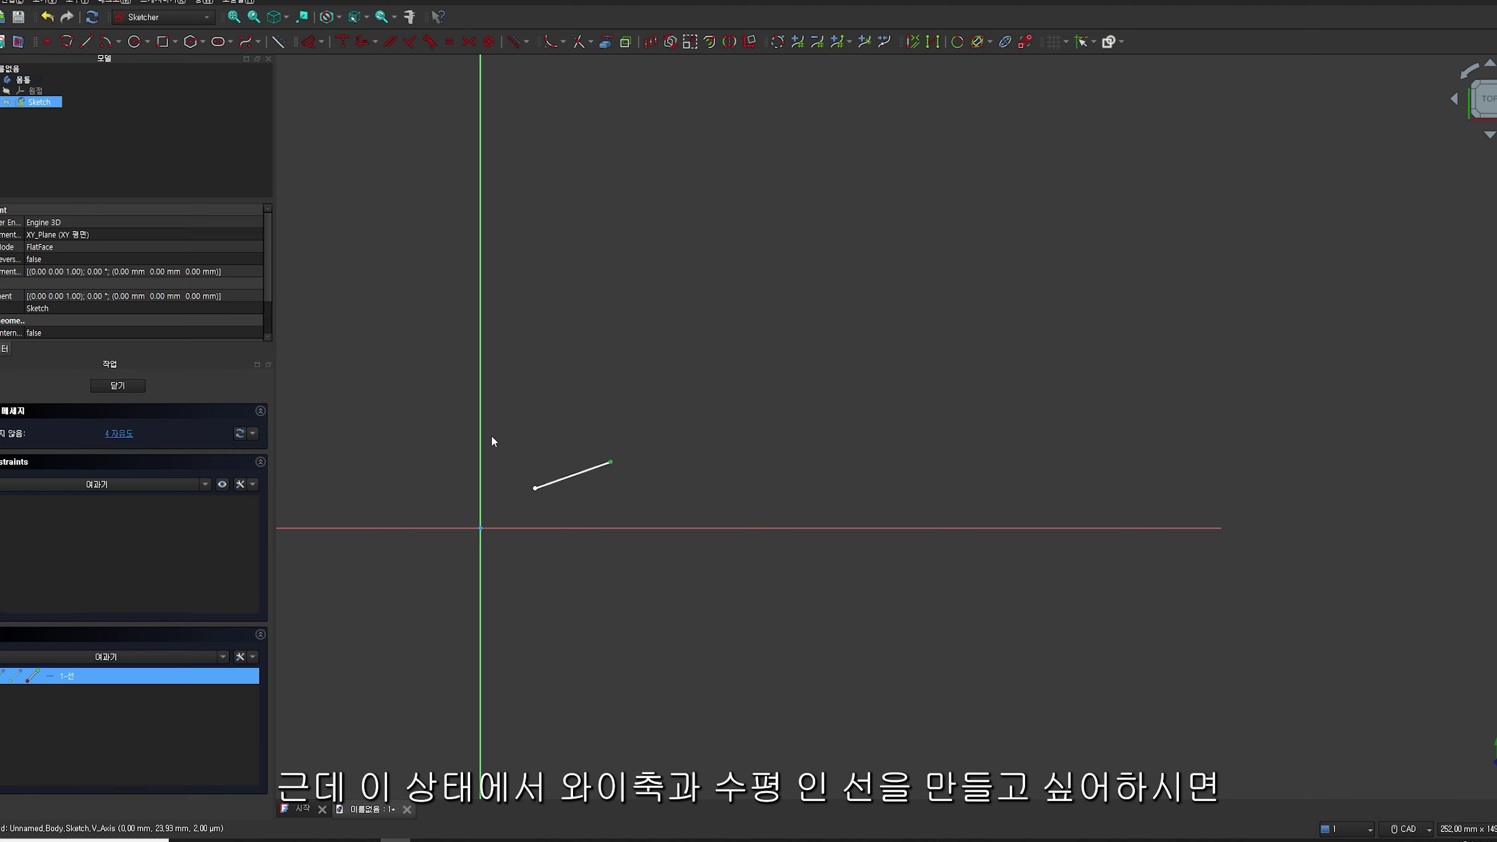
pyautogui.click(569, 400)
pyautogui.click(375, 42)
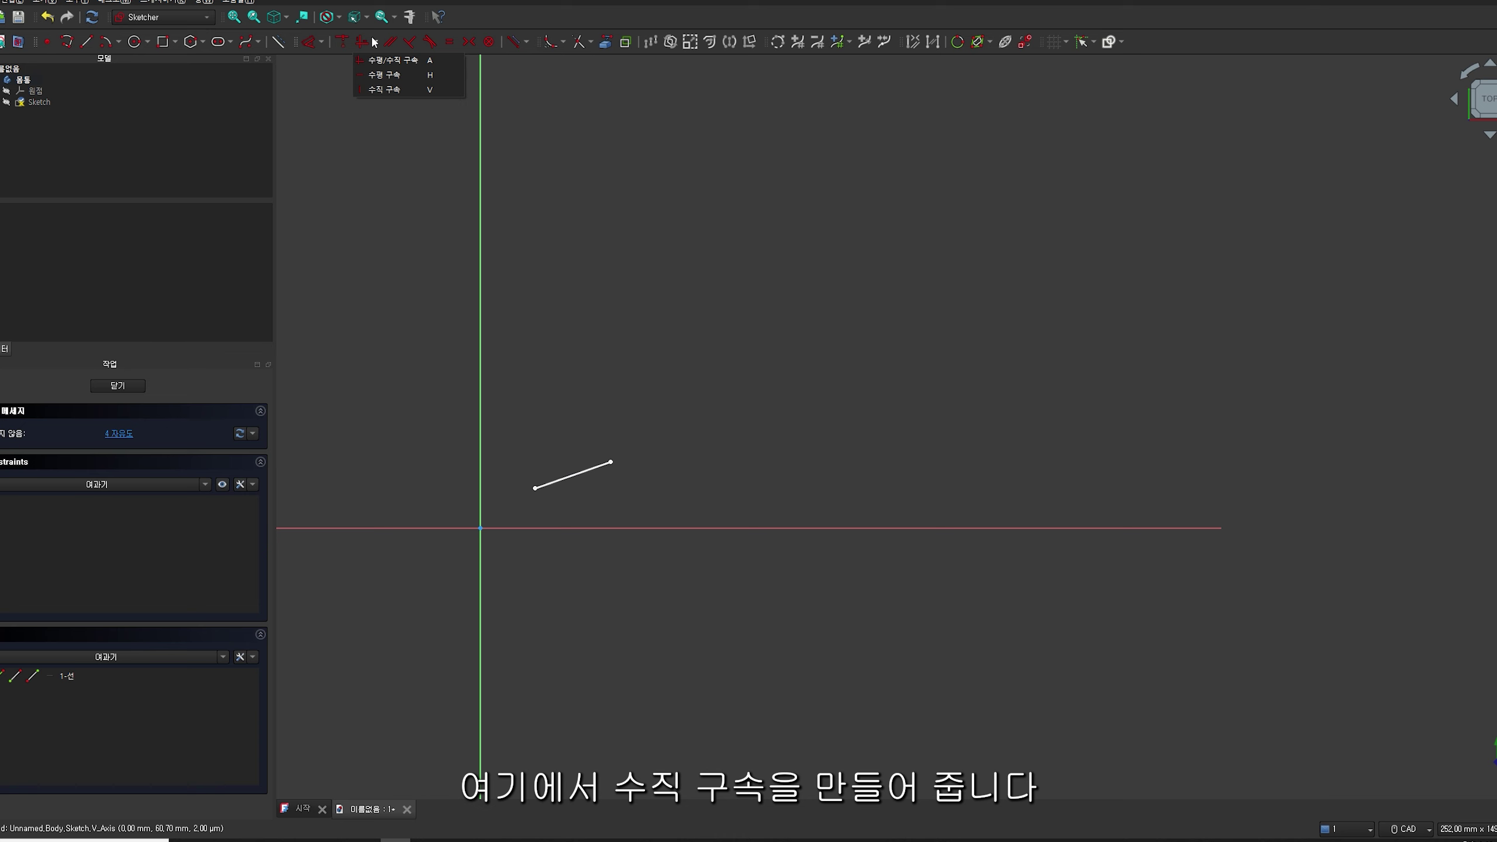
pyautogui.click(405, 89)
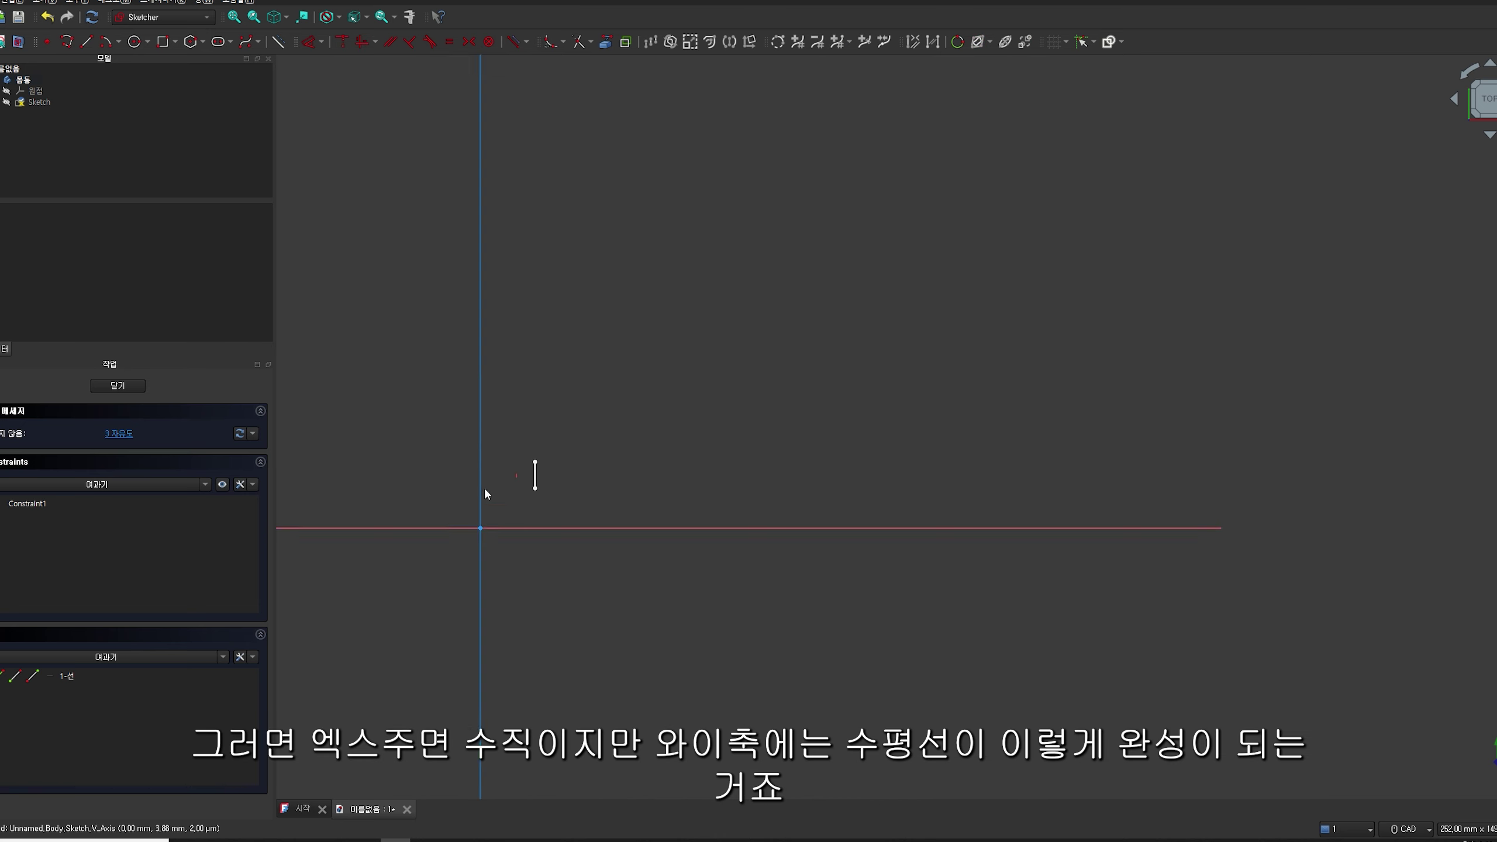
# Stretch the vertical line upward to test its constraint, and delete the line from the sketch
pyautogui.moveTo(534, 462)
pyautogui.mouseDown()
pyautogui.moveTo(528, 304)
pyautogui.moveTo(544, 478)
pyautogui.moveTo(551, 269)
pyautogui.mouseUp()
pyautogui.click(531, 382)
pyautogui.press('Delete')
pyautogui.click(552, 415)
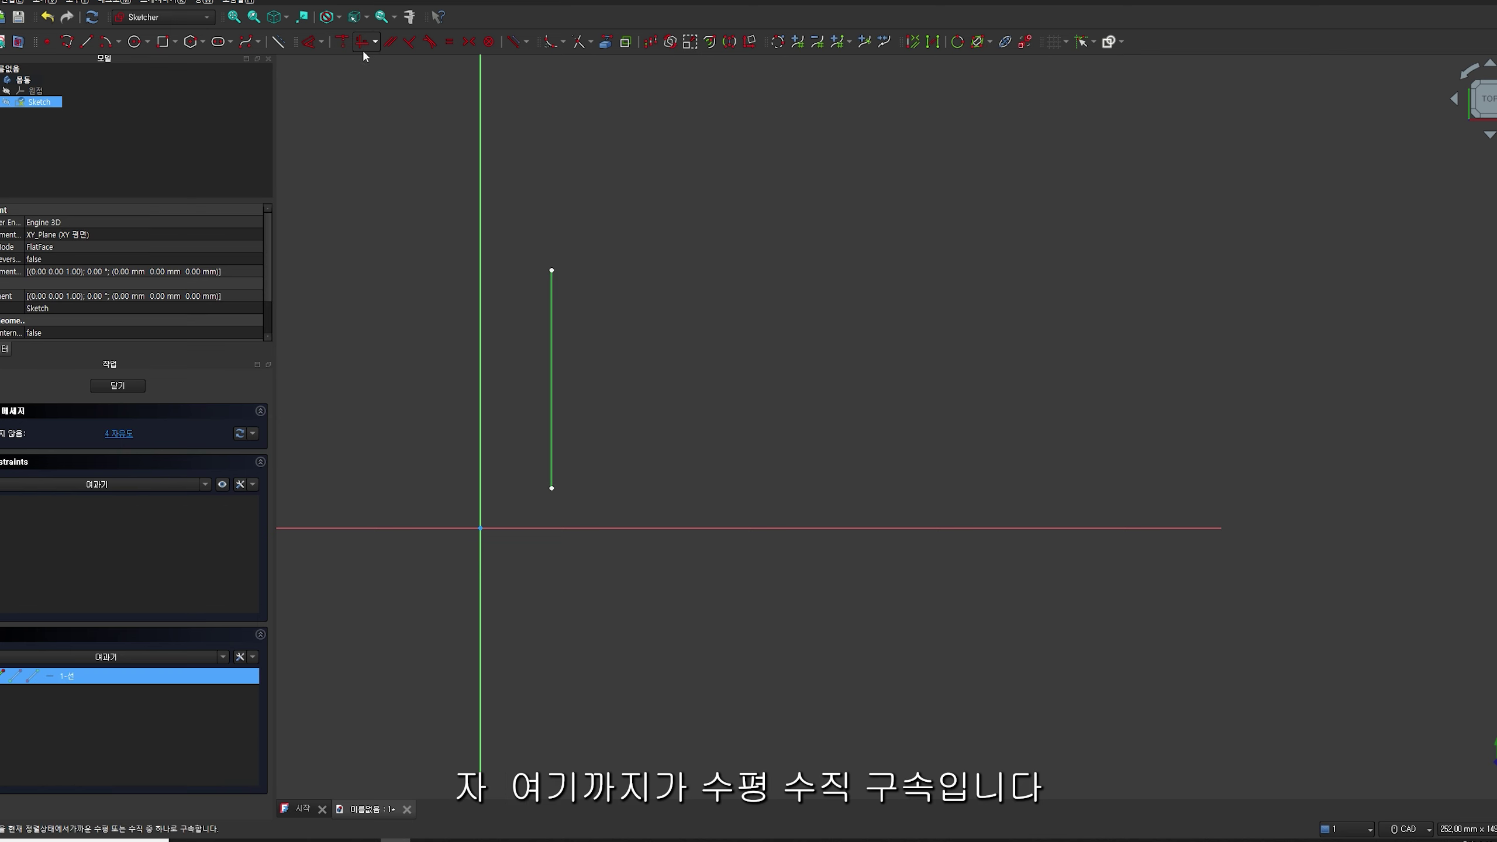
pyautogui.press('Delete')
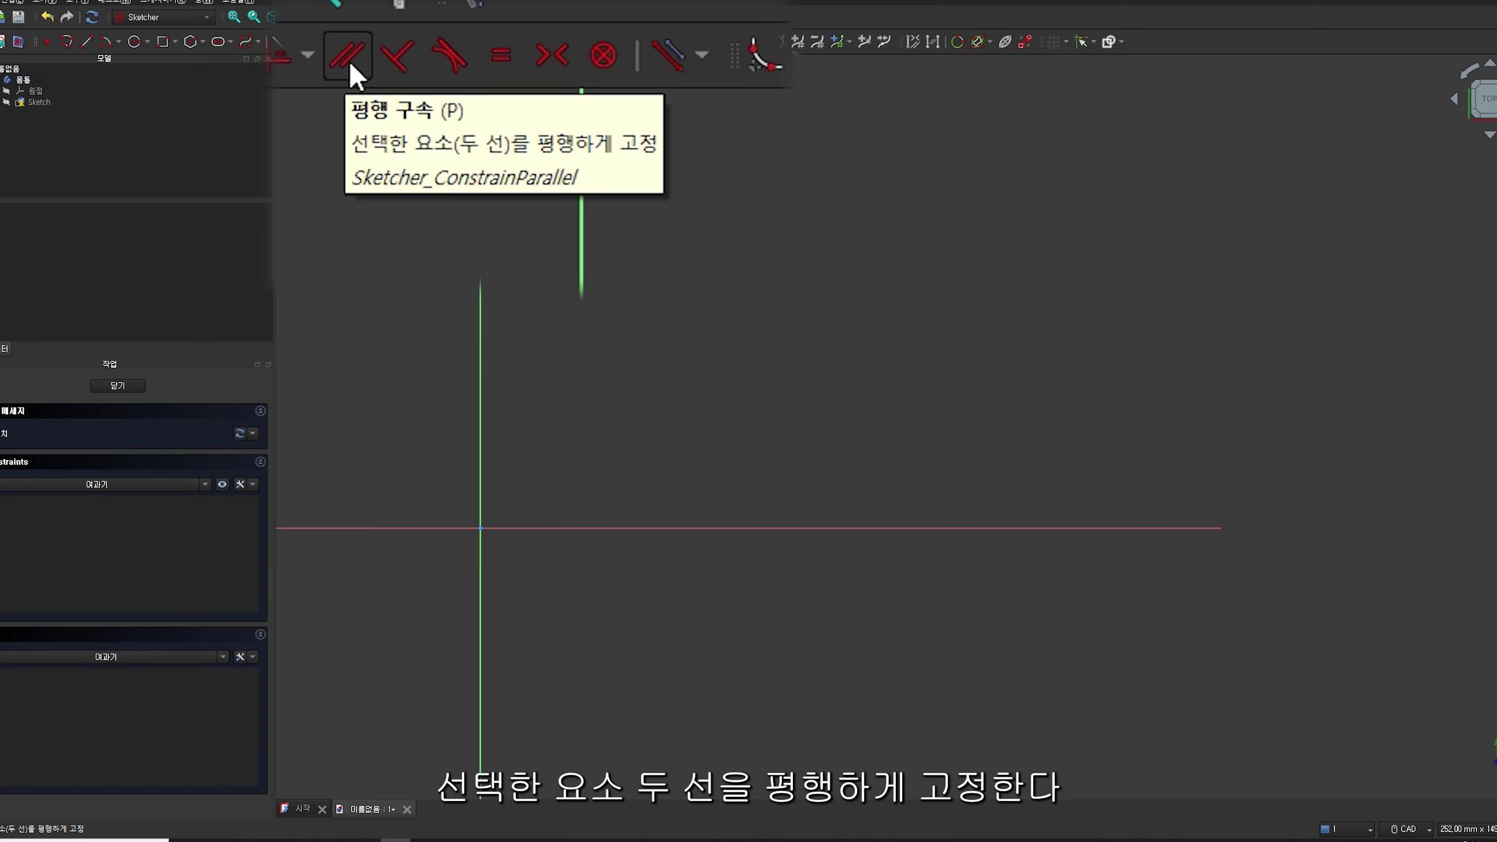
# Draw two separate lines at different angles beside the vertical axis and move them closer together
pyautogui.press('g')
pyautogui.press('l')
pyautogui.click(547, 365)
pyautogui.click(680, 187)
pyautogui.click(662, 388)
pyautogui.click(872, 313)
pyautogui.rightClick(990, 475)
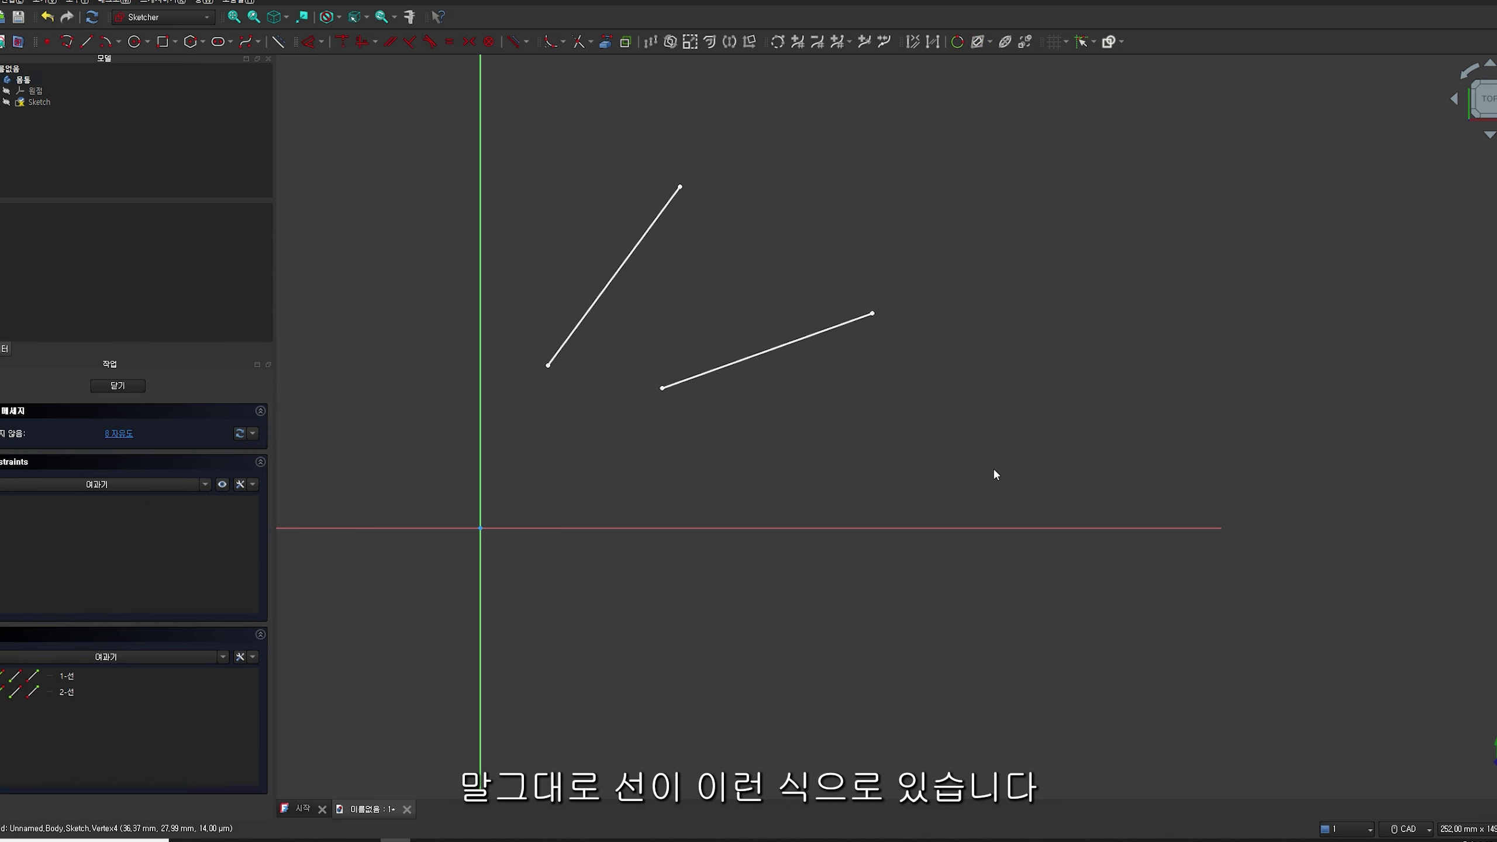
pyautogui.moveTo(778, 351); pyautogui.dragTo(711, 375)
pyautogui.moveTo(629, 253); pyautogui.dragTo(662, 260)
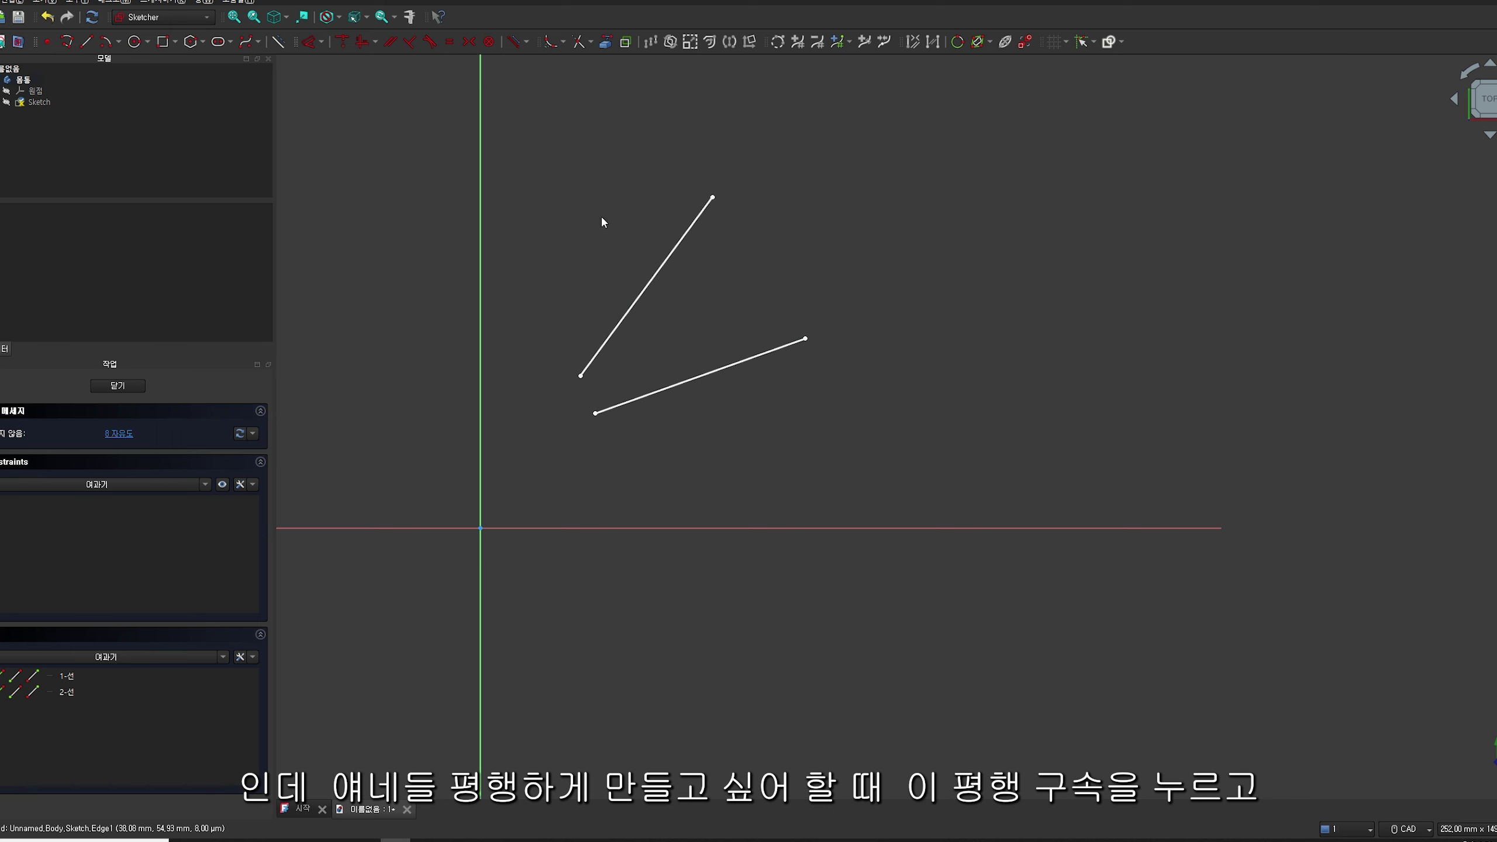
# Make the two sloped lines parallel with a parallel constraint
pyautogui.click(388, 46)
pyautogui.click(648, 284)
pyautogui.click(748, 364)
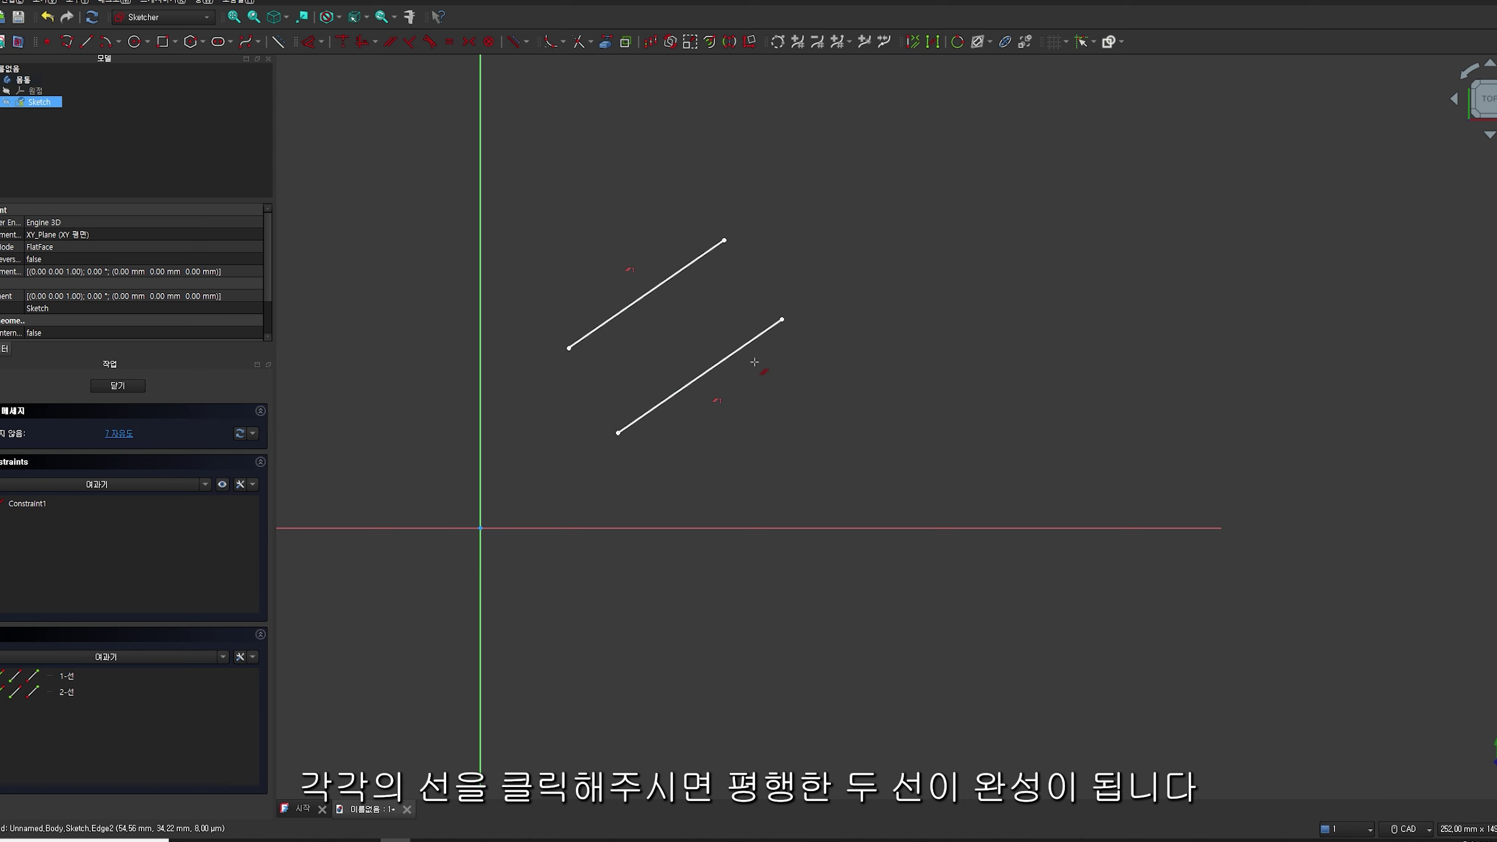
# Move each of the two parallel lines to test the parallel constraint
pyautogui.moveTo(691, 267); pyautogui.dragTo(664, 286)
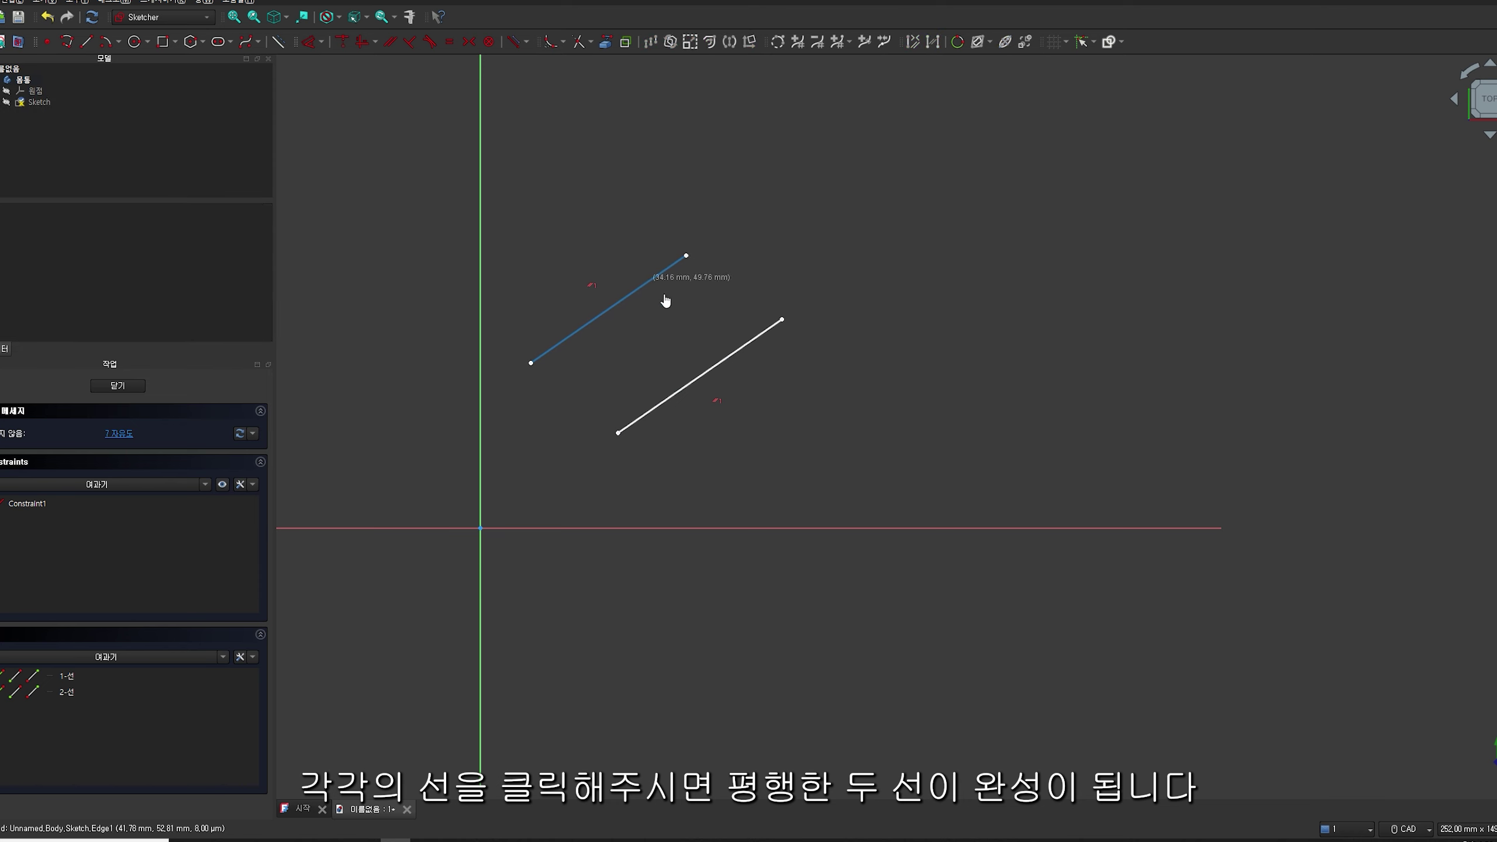
pyautogui.moveTo(698, 377); pyautogui.dragTo(726, 350)
pyautogui.moveTo(659, 287); pyautogui.dragTo(701, 290)
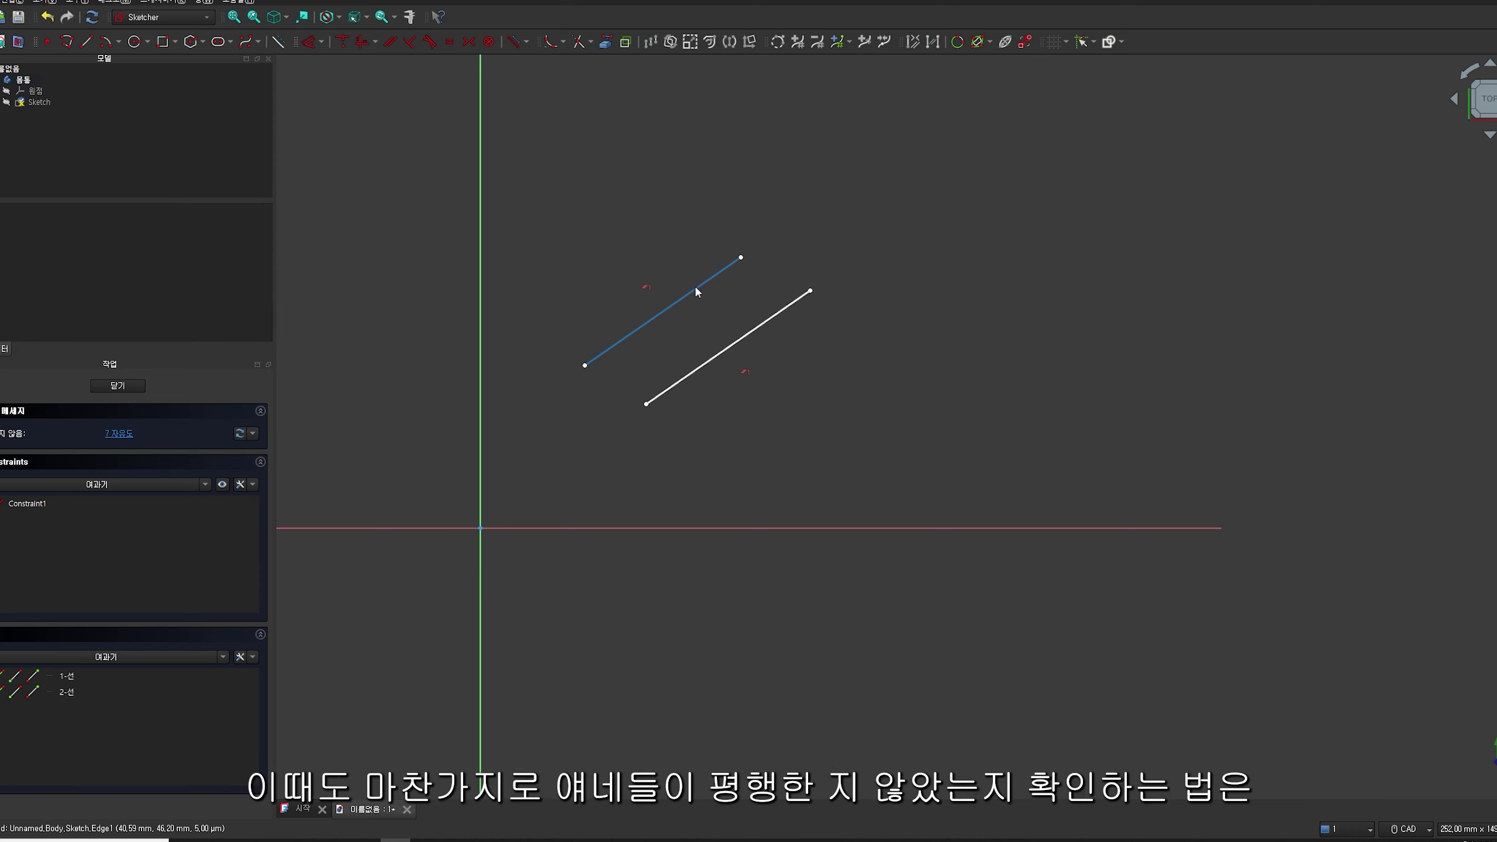
pyautogui.moveTo(752, 342); pyautogui.dragTo(753, 346)
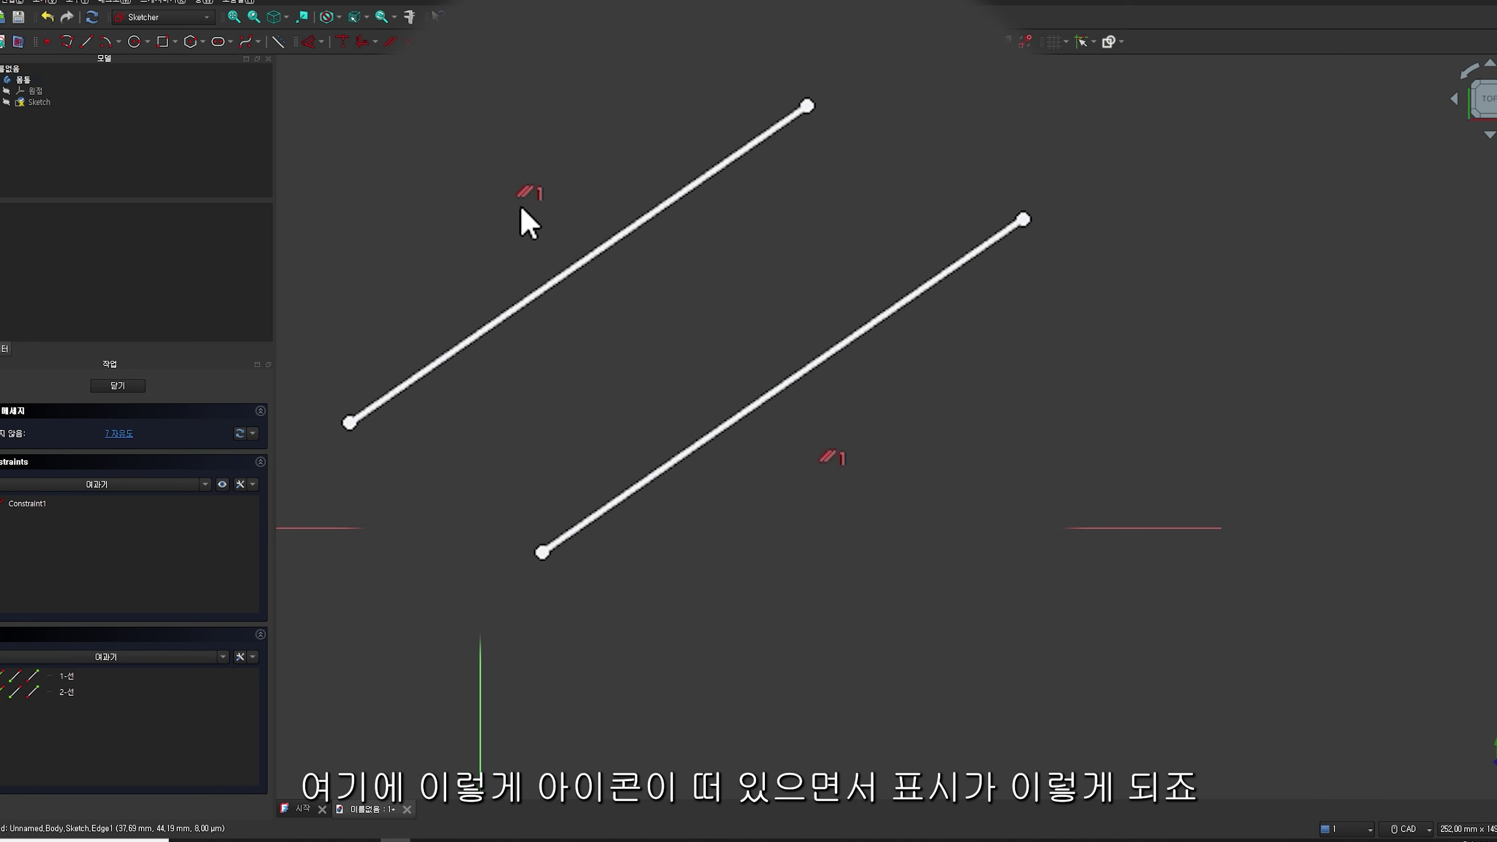
# Move the lower parallel line closer to the upper one to test the parallel constraint
pyautogui.moveTo(788, 382); pyautogui.dragTo(691, 356)
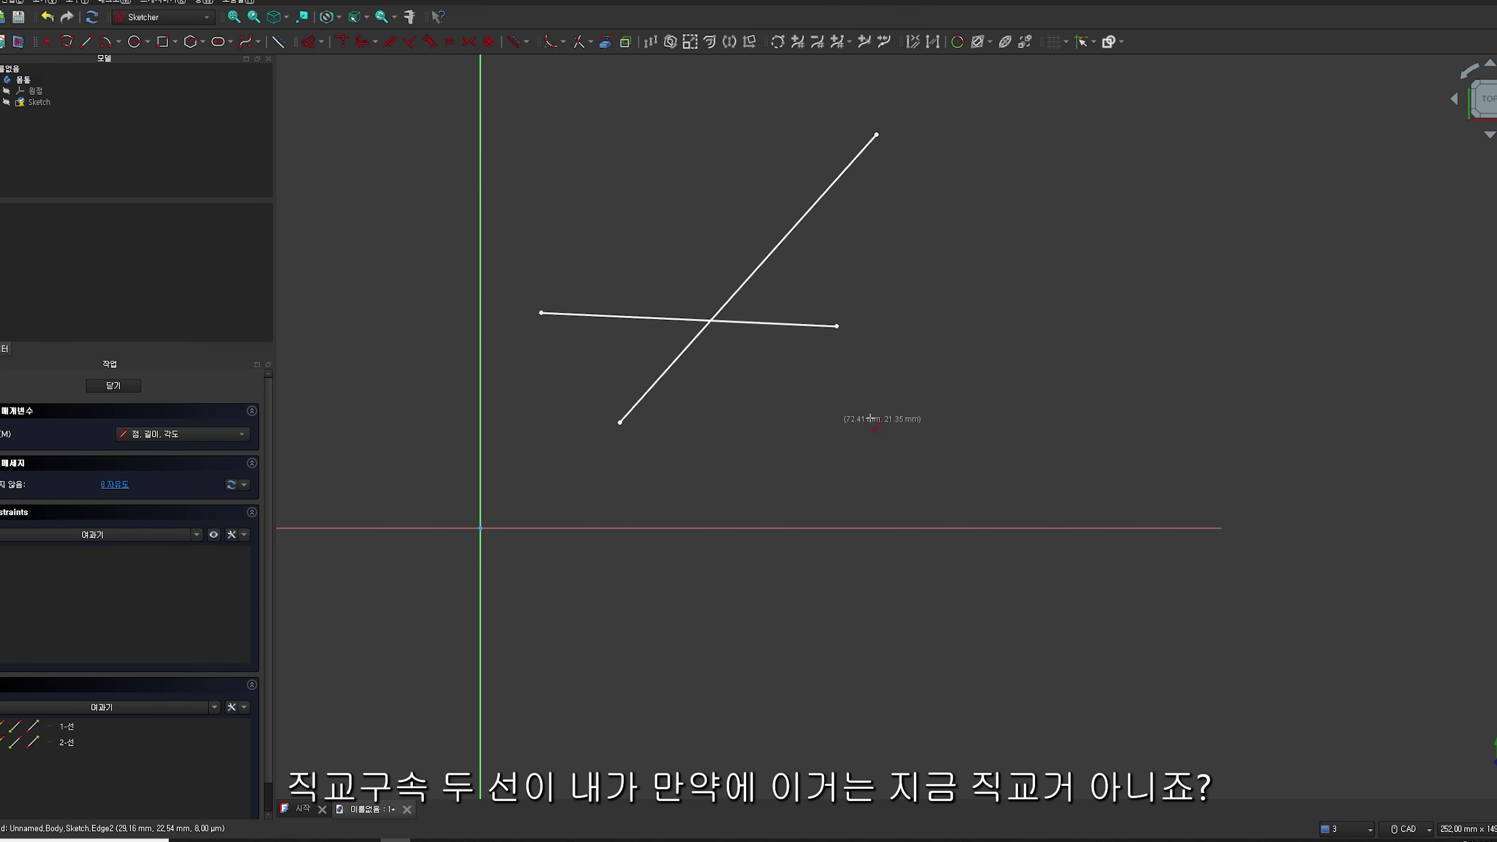
# Make the two crossing lines perpendicular to each other with a perpendicular constraint
pyautogui.press('Escape')
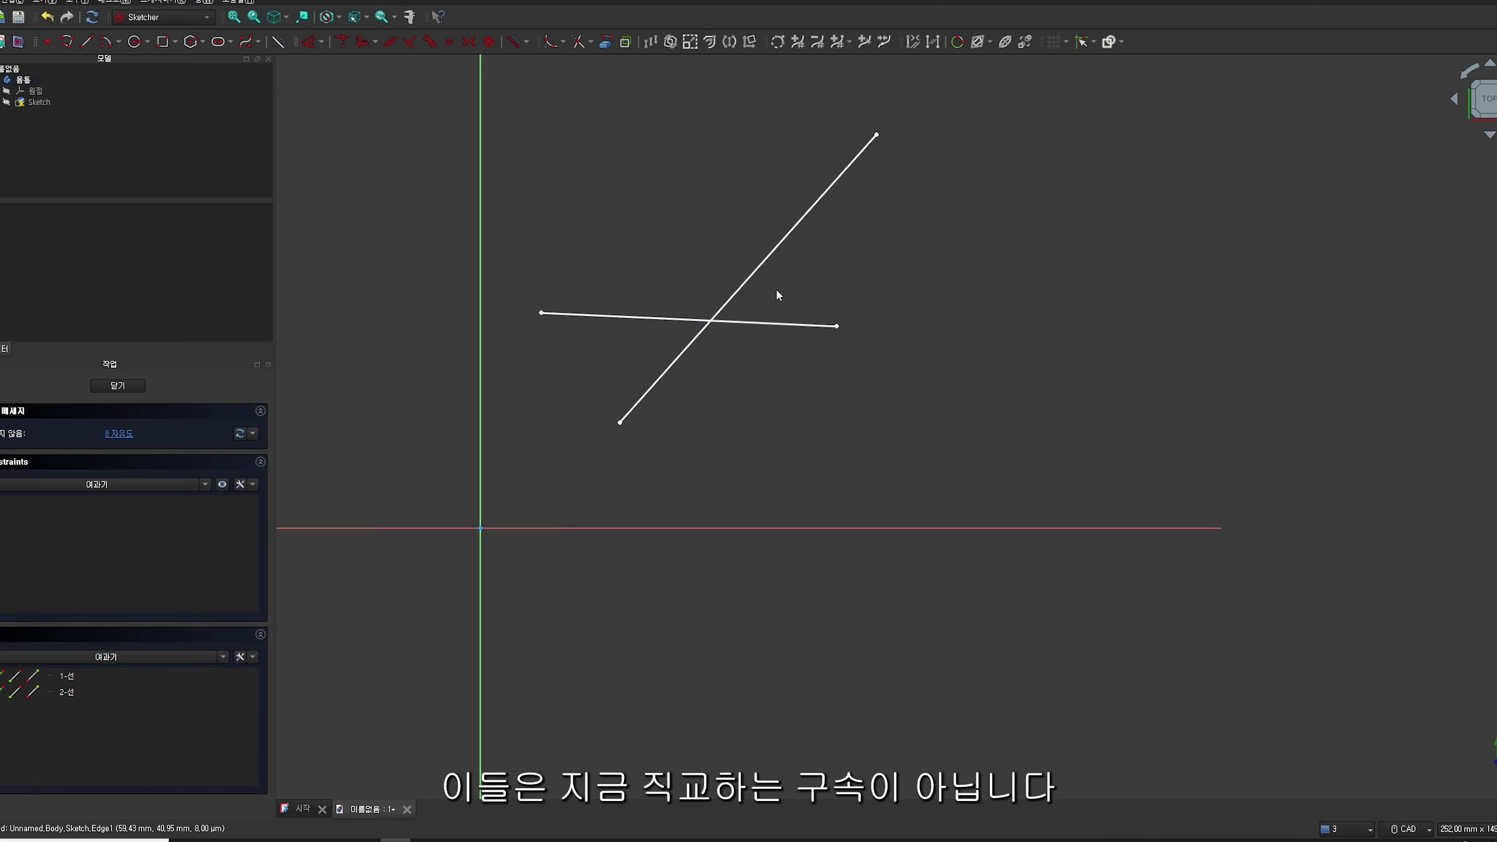
pyautogui.click(410, 43)
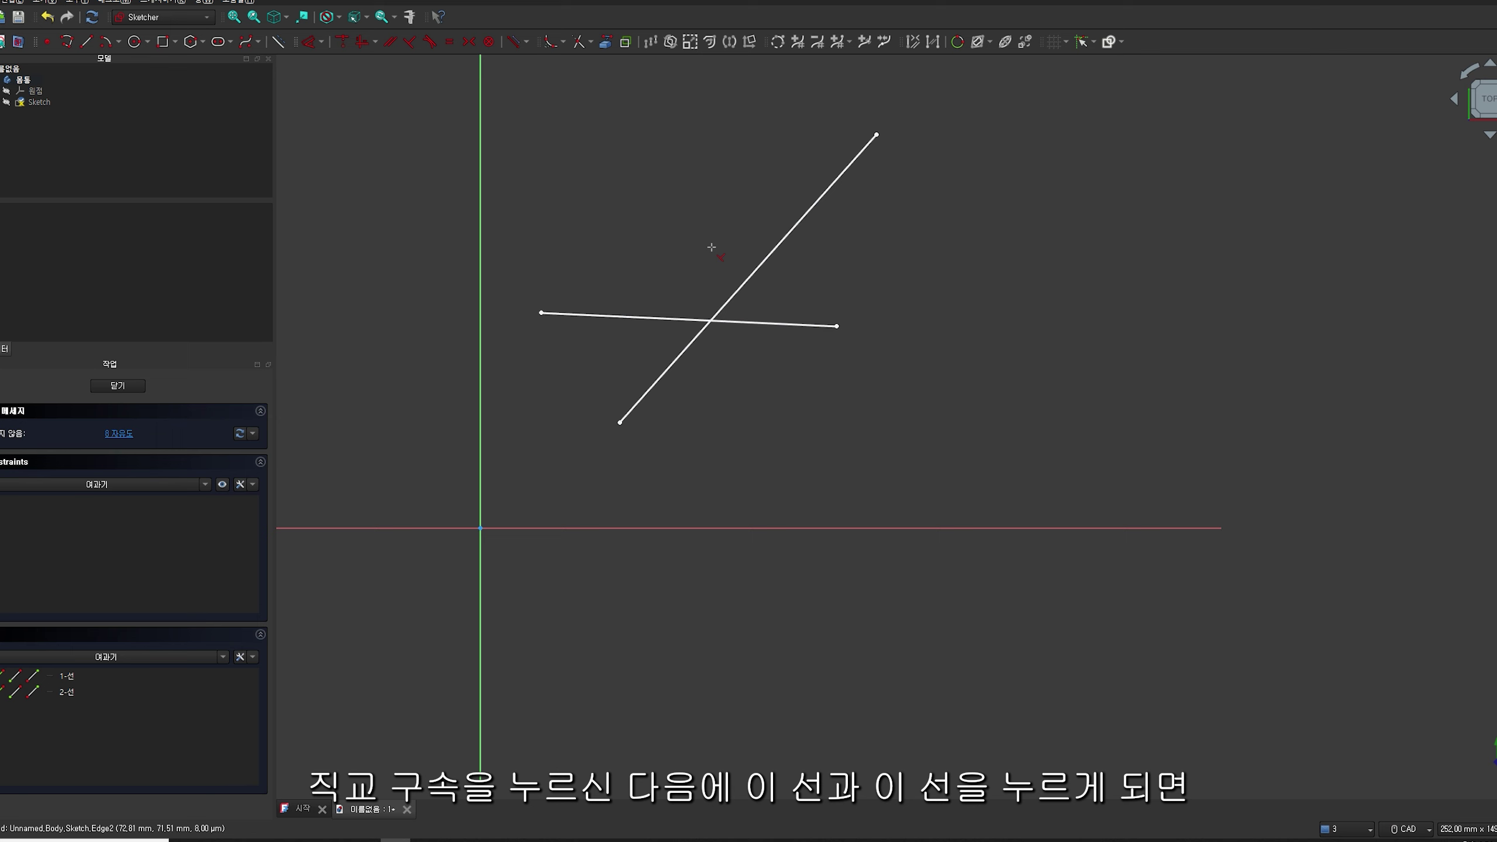
pyautogui.click(731, 298)
pyautogui.click(634, 319)
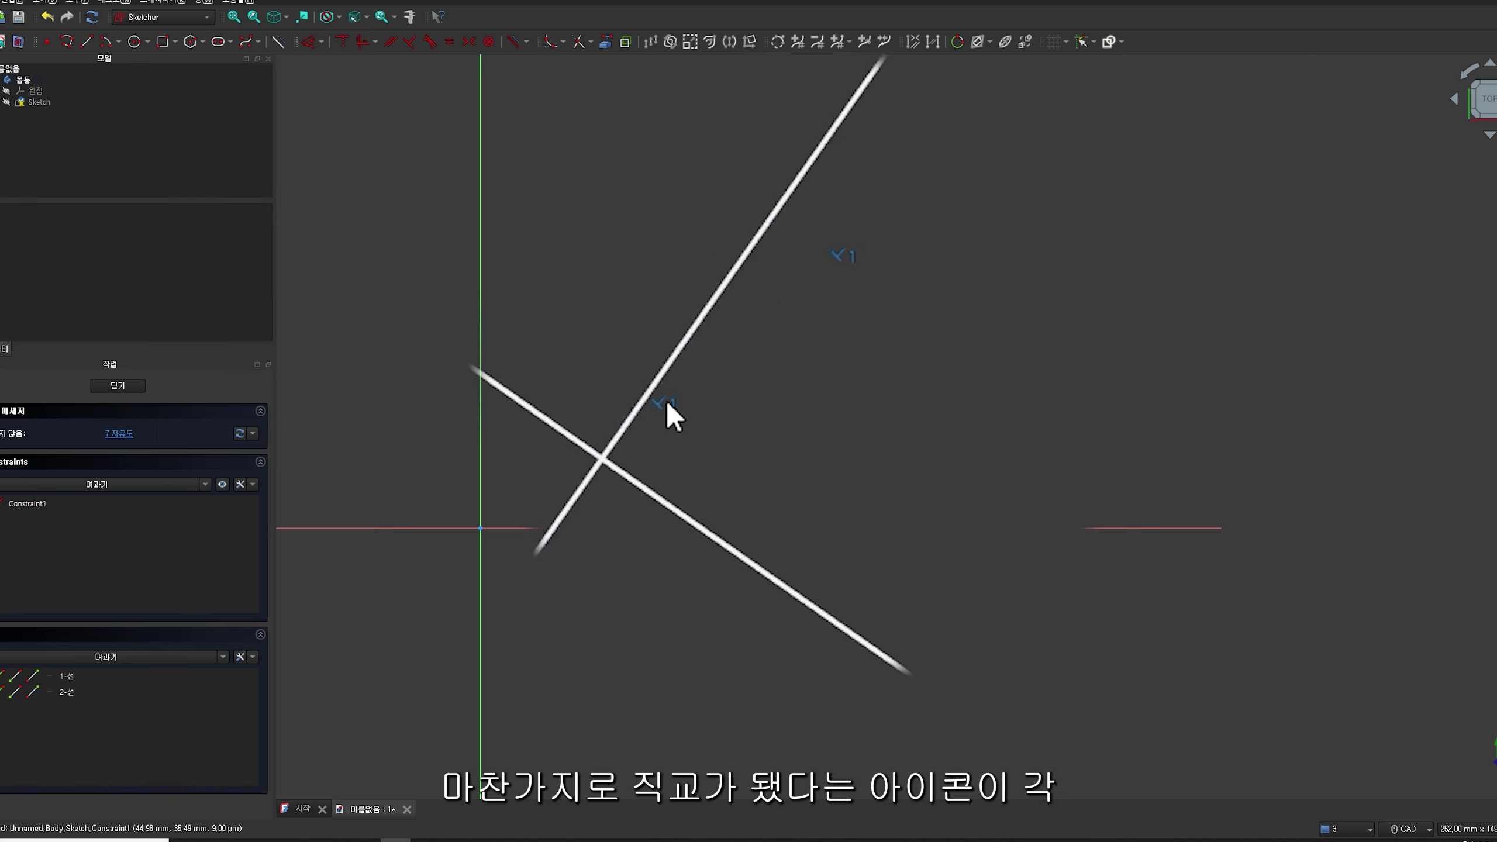
# Move the two perpendicular lines and an endpoint around to test the perpendicular constraint
pyautogui.moveTo(736, 267); pyautogui.dragTo(919, 295)
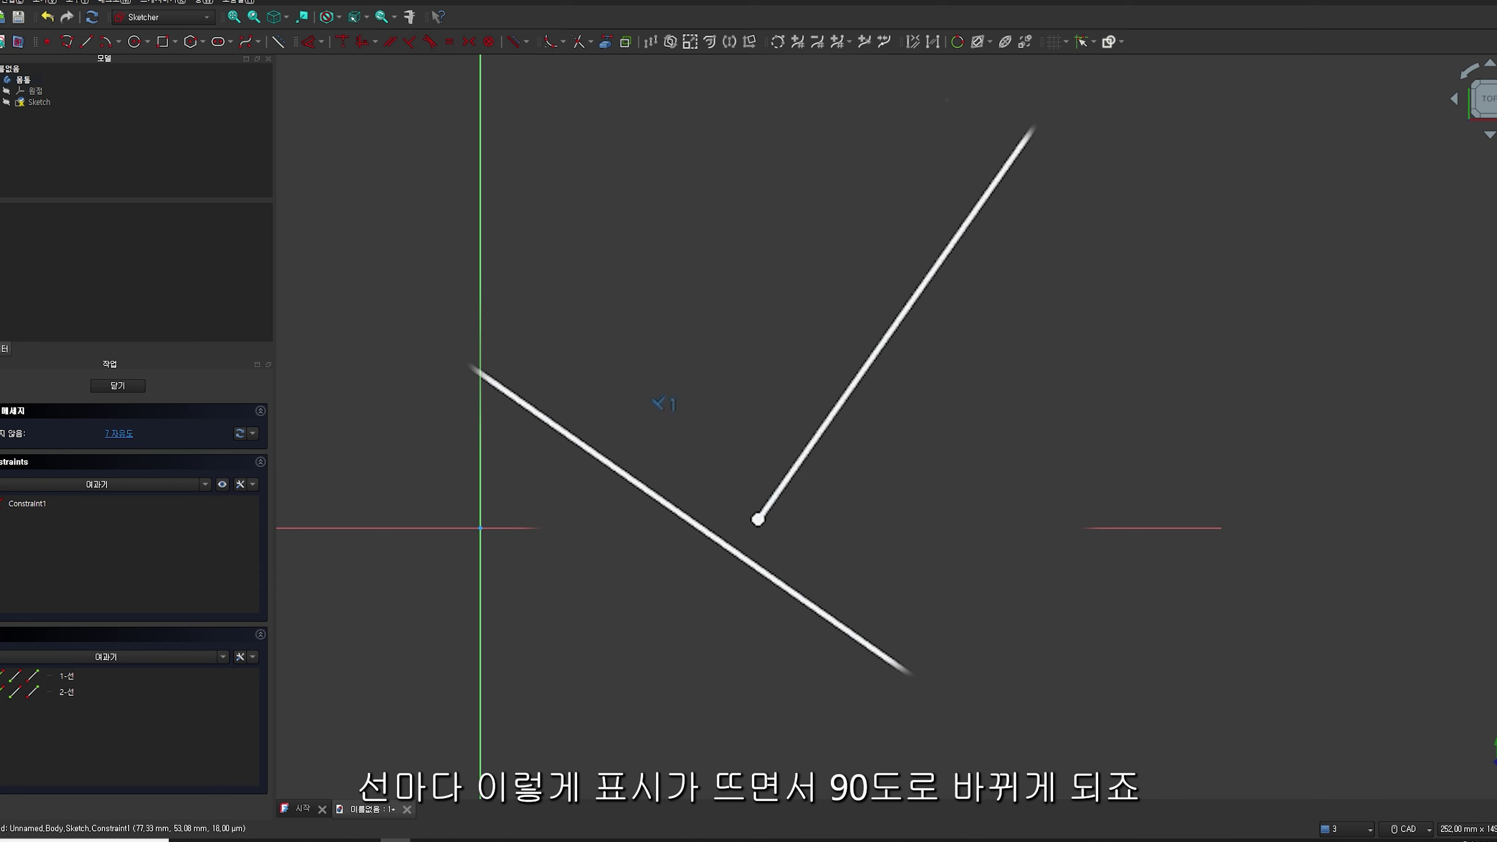
pyautogui.moveTo(757, 519); pyautogui.dragTo(620, 617)
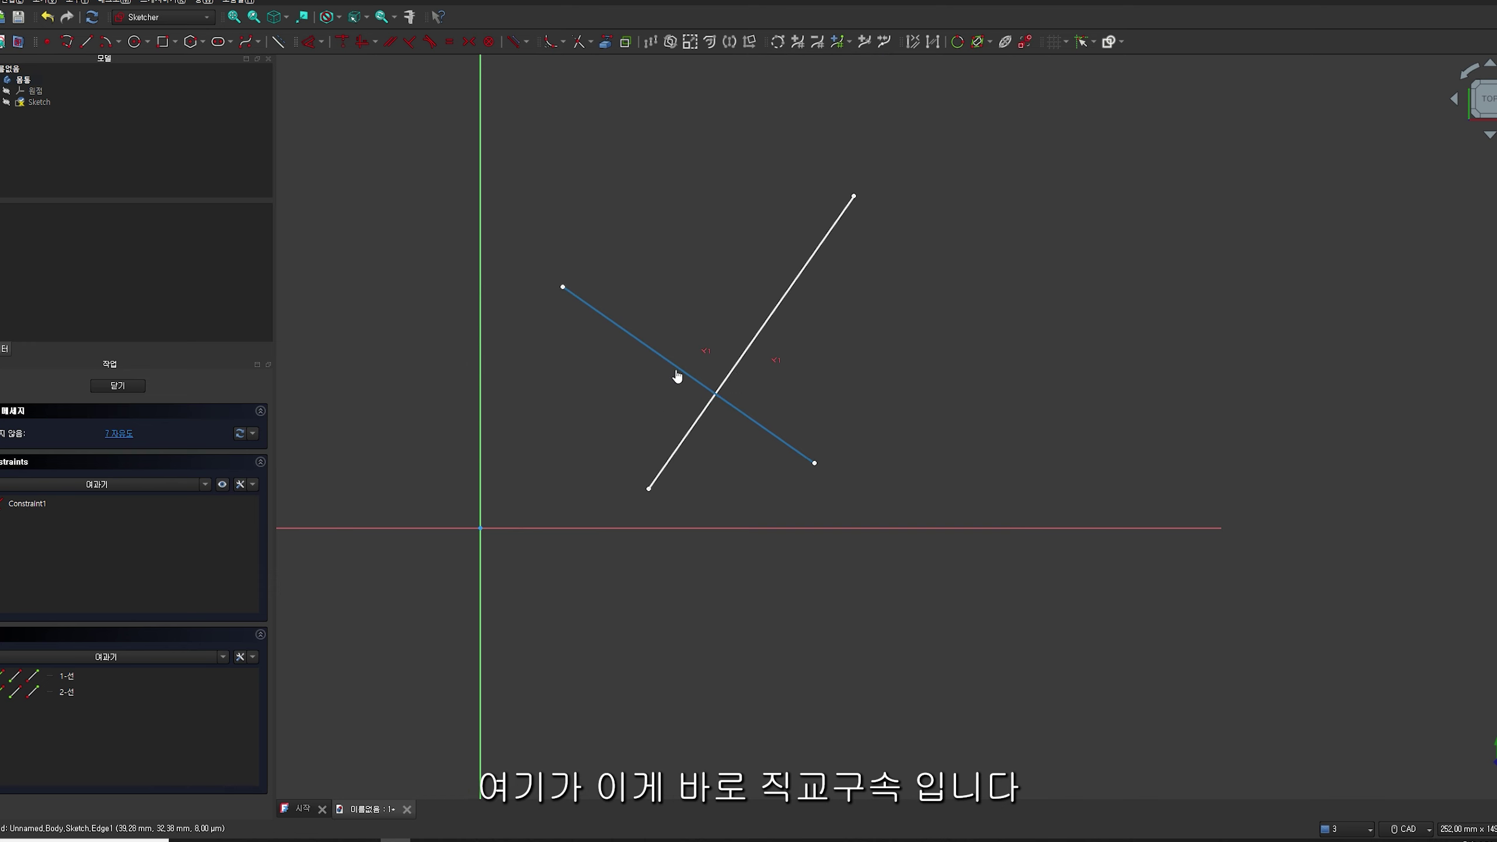
pyautogui.moveTo(678, 376); pyautogui.dragTo(624, 421)
pyautogui.moveTo(712, 395); pyautogui.dragTo(825, 368)
pyautogui.moveTo(669, 445); pyautogui.dragTo(765, 403)
pyautogui.moveTo(844, 345); pyautogui.dragTo(583, 348)
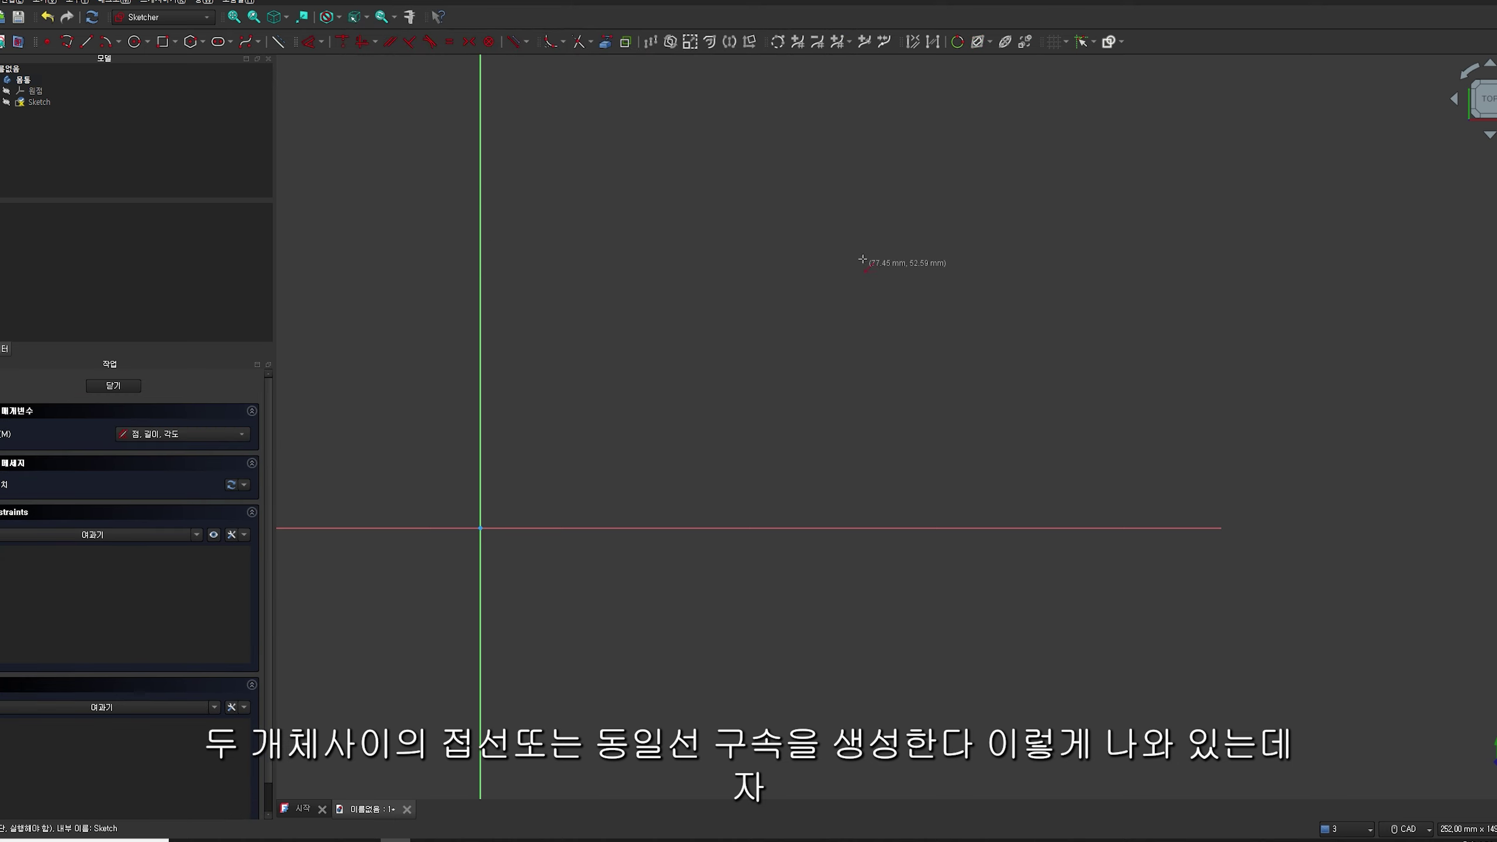
# Draw a line sloping down at about 28° above the horizontal axis and a separate circle below it
pyautogui.click(696, 162)
pyautogui.click(958, 300)
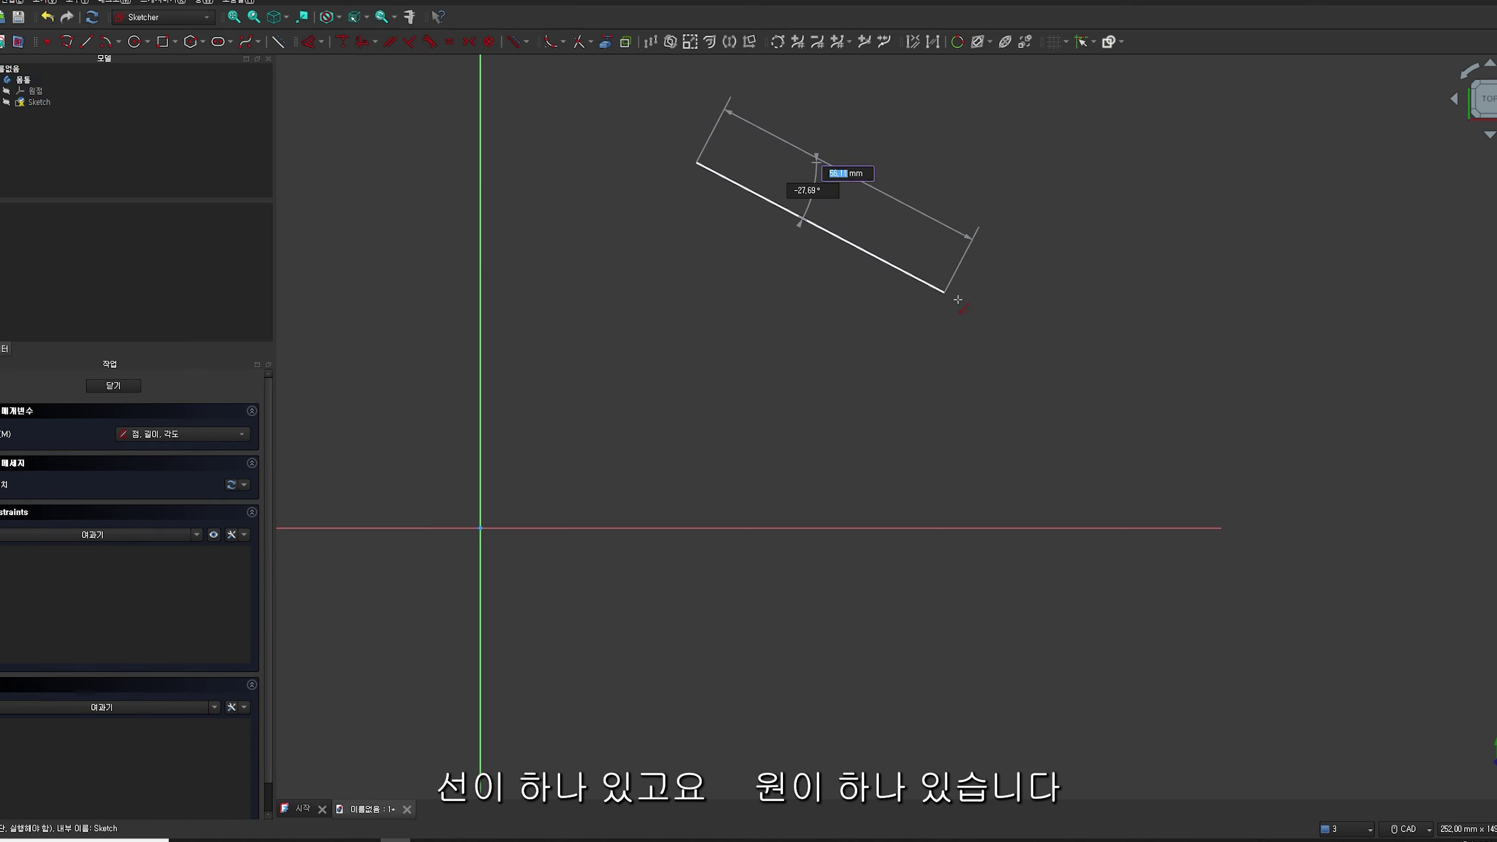
pyautogui.click(134, 42)
pyautogui.click(667, 332)
pyautogui.click(746, 367)
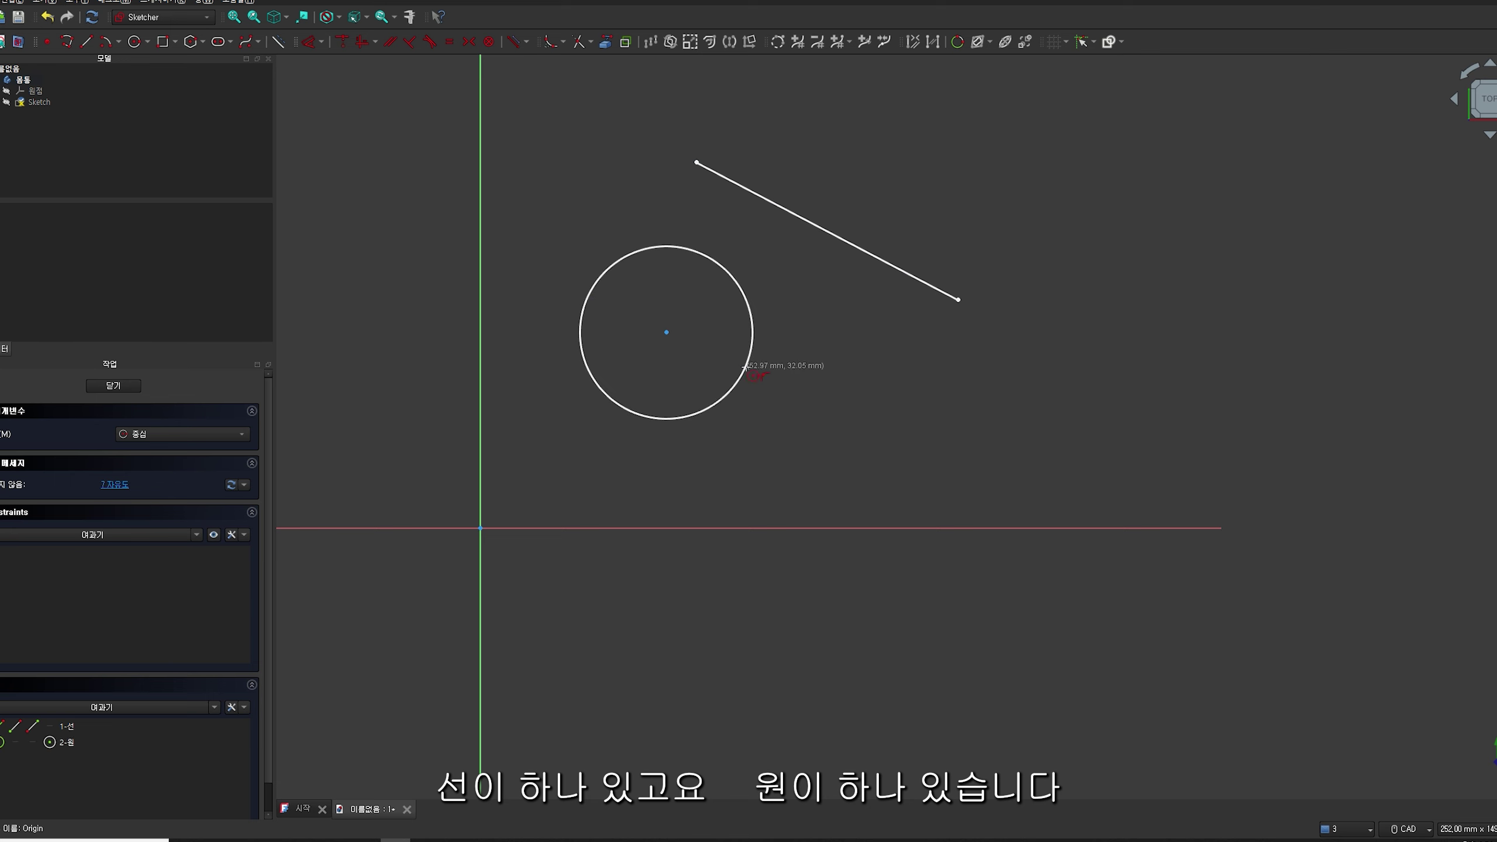
pyautogui.press('Escape')
# Try to fit the circle against the sloped line by eye, resizing and moving the circle and lengthening and shifting the line
pyautogui.moveTo(724, 271); pyautogui.dragTo(799, 237)
pyautogui.moveTo(667, 332); pyautogui.dragTo(738, 373)
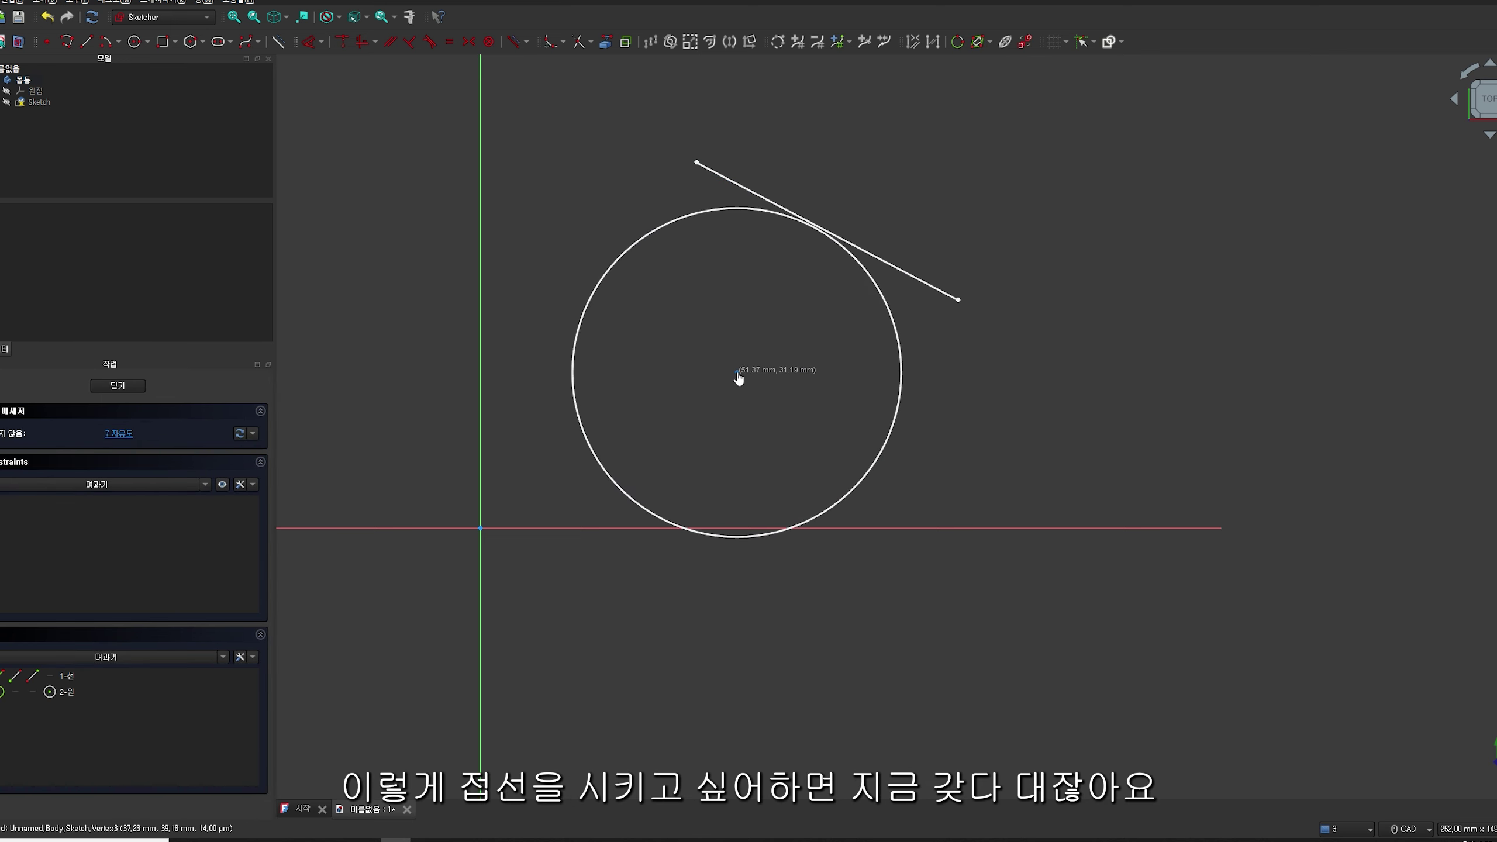
pyautogui.moveTo(958, 299); pyautogui.dragTo(1168, 412)
pyautogui.click(824, 236)
pyautogui.keyDown('ctrl'); pyautogui.click(824, 236); pyautogui.keyUp('ctrl')
pyautogui.moveTo(824, 236); pyautogui.dragTo(737, 238)
pyautogui.click(979, 219)
pyautogui.moveTo(975, 234); pyautogui.dragTo(755, 234)
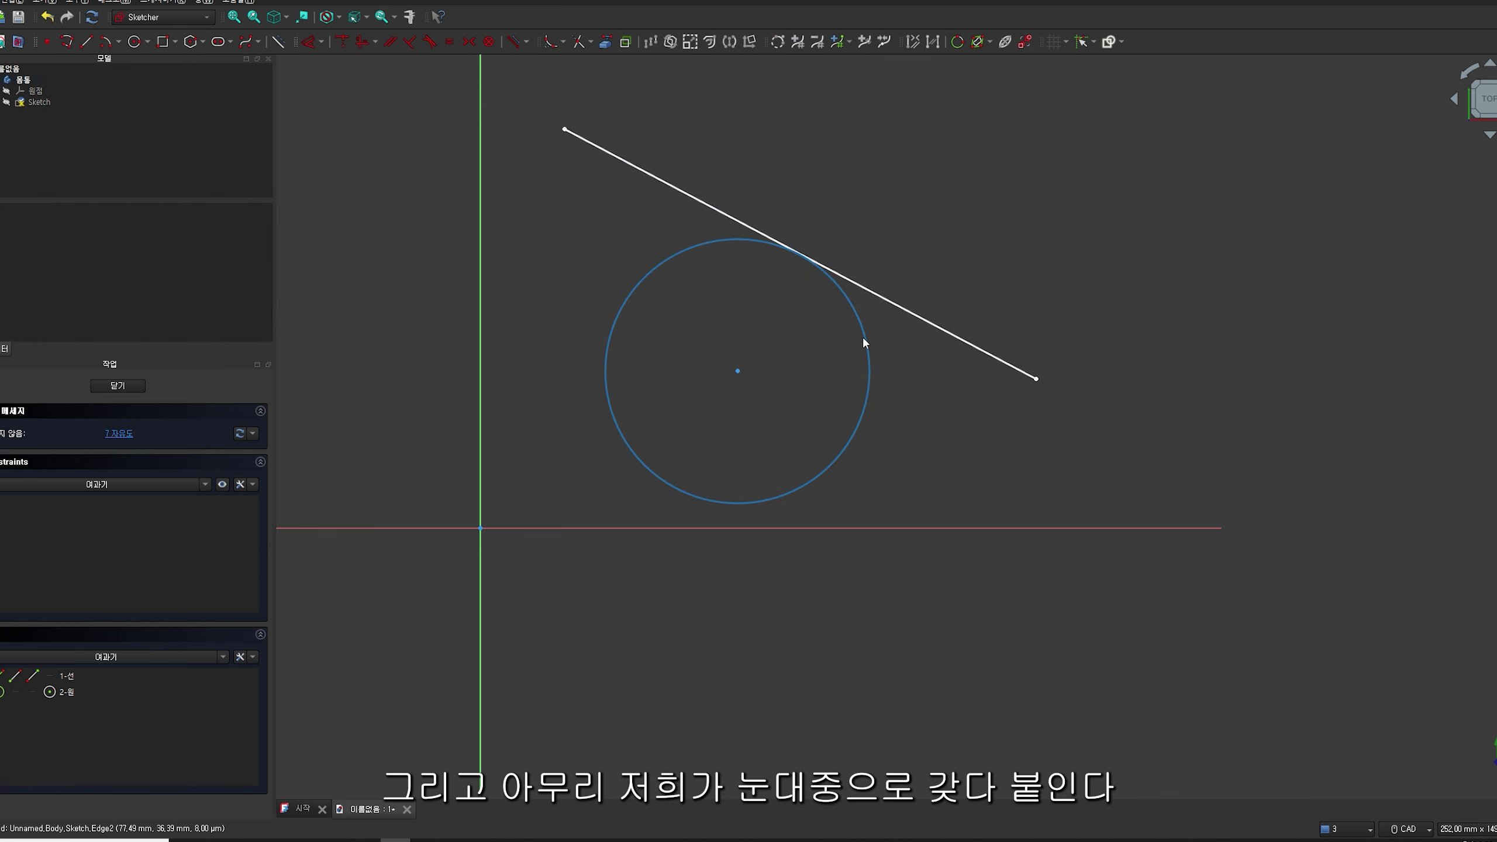
pyautogui.moveTo(867, 341); pyautogui.dragTo(869, 343)
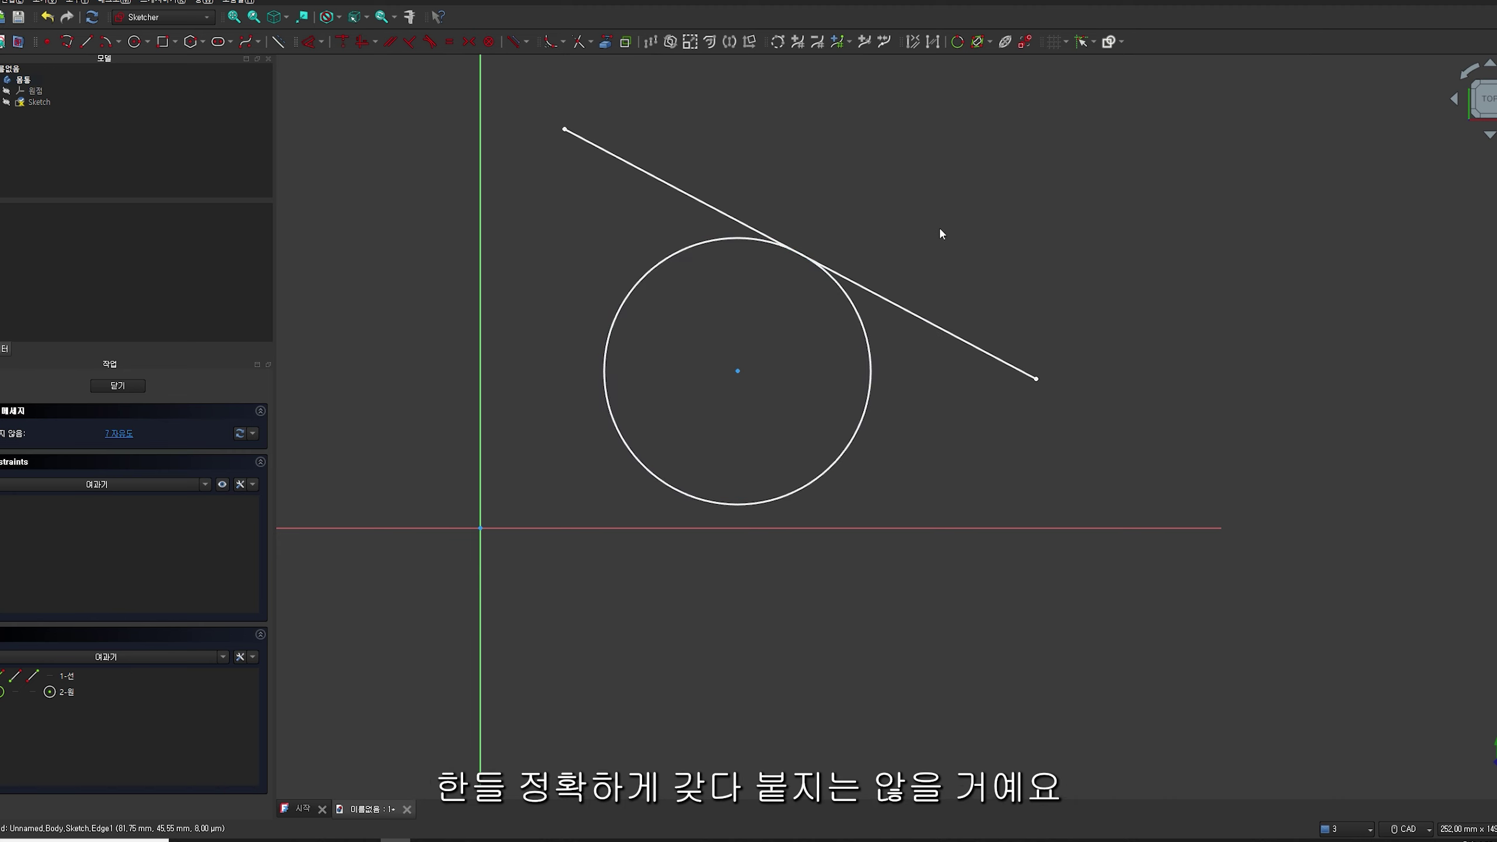
pyautogui.moveTo(842, 294); pyautogui.dragTo(783, 284)
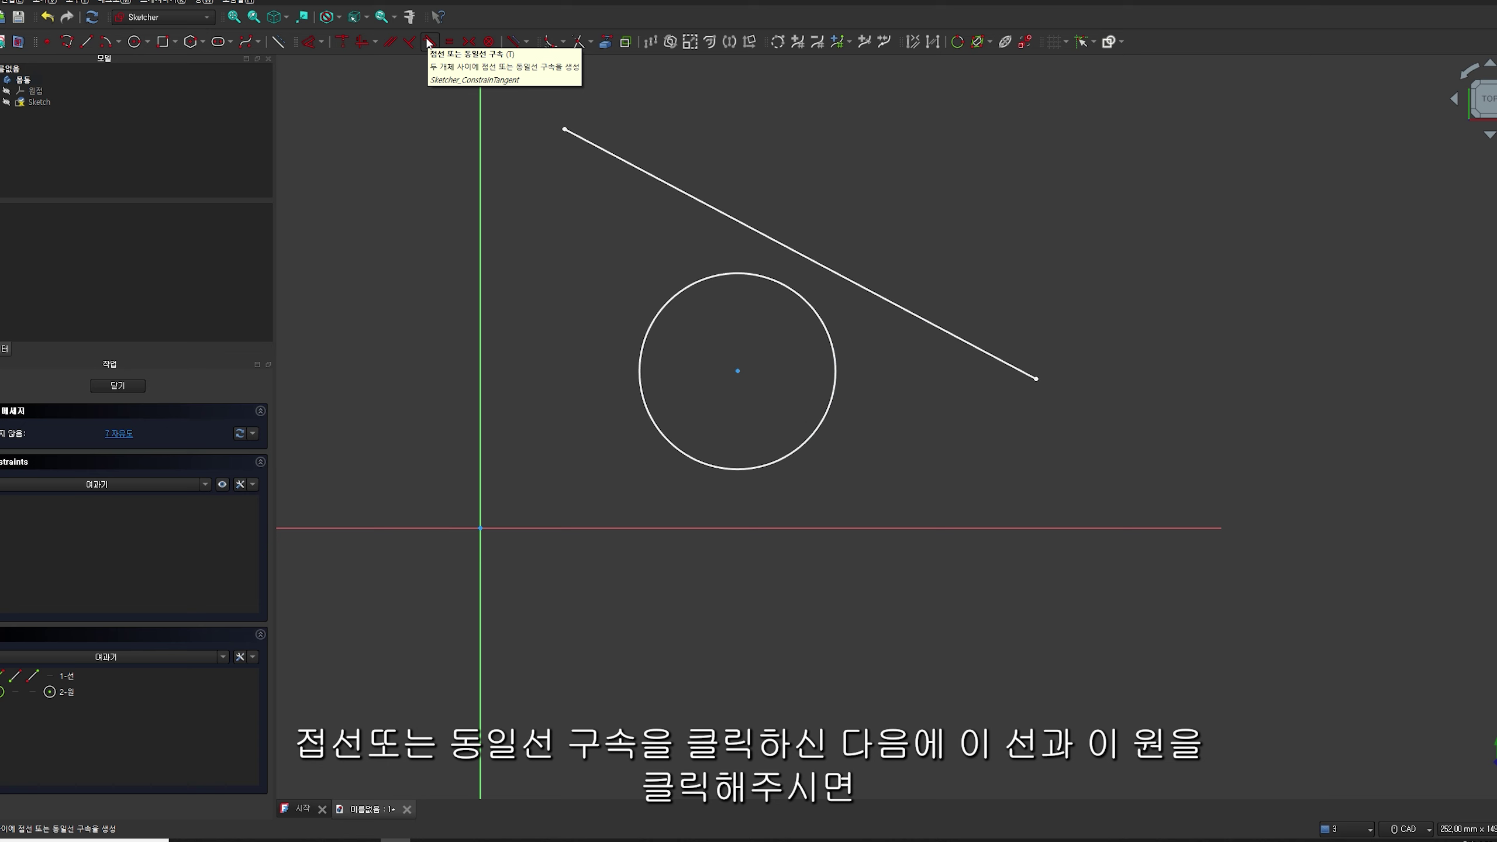
# Make the sloped line tangent to the circle with a tangent constraint
pyautogui.click(429, 42)
pyautogui.click(827, 267)
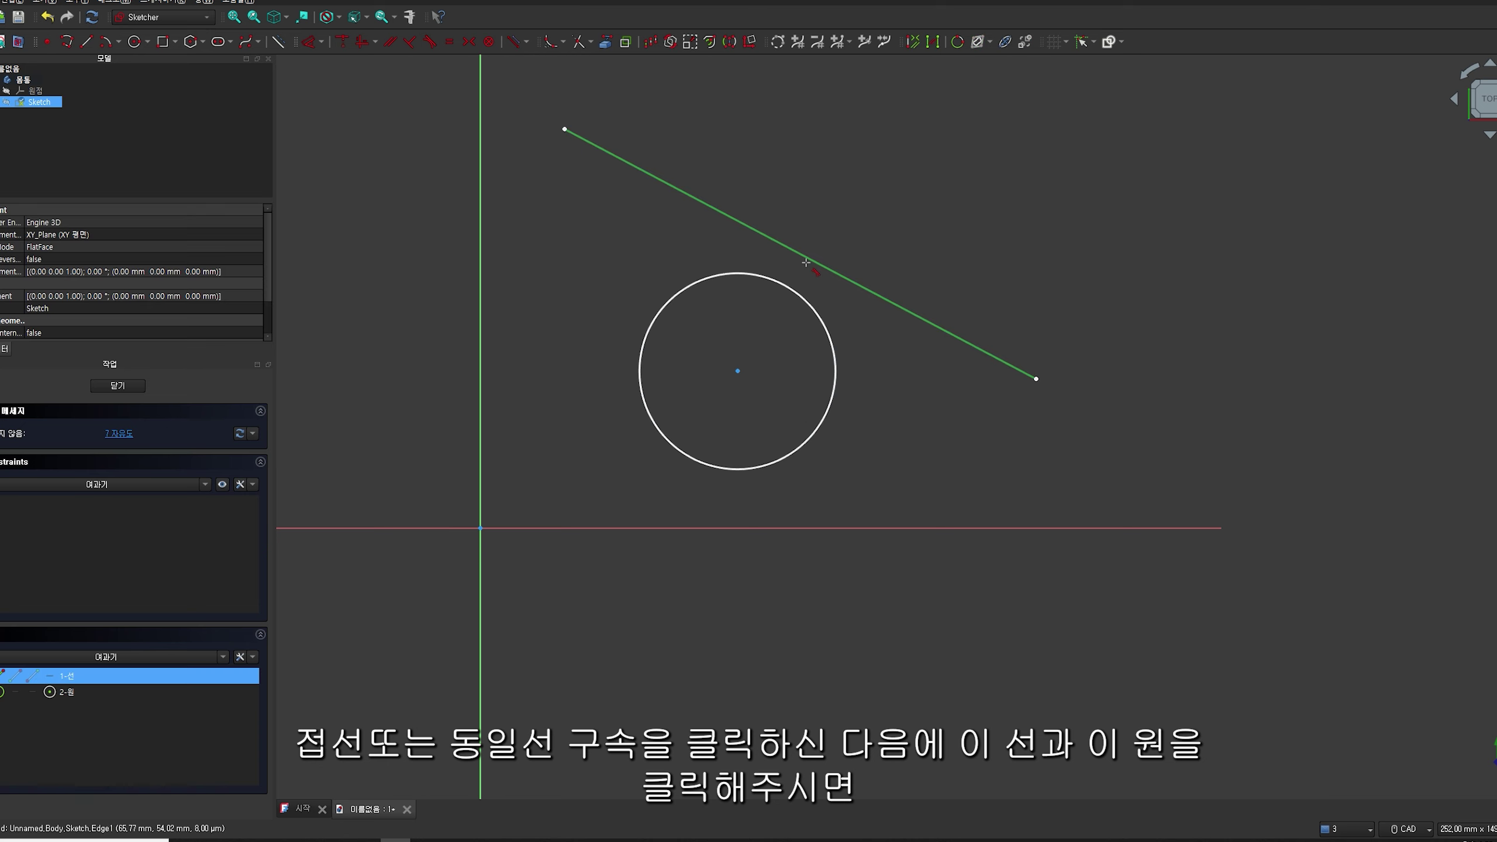
pyautogui.click(808, 302)
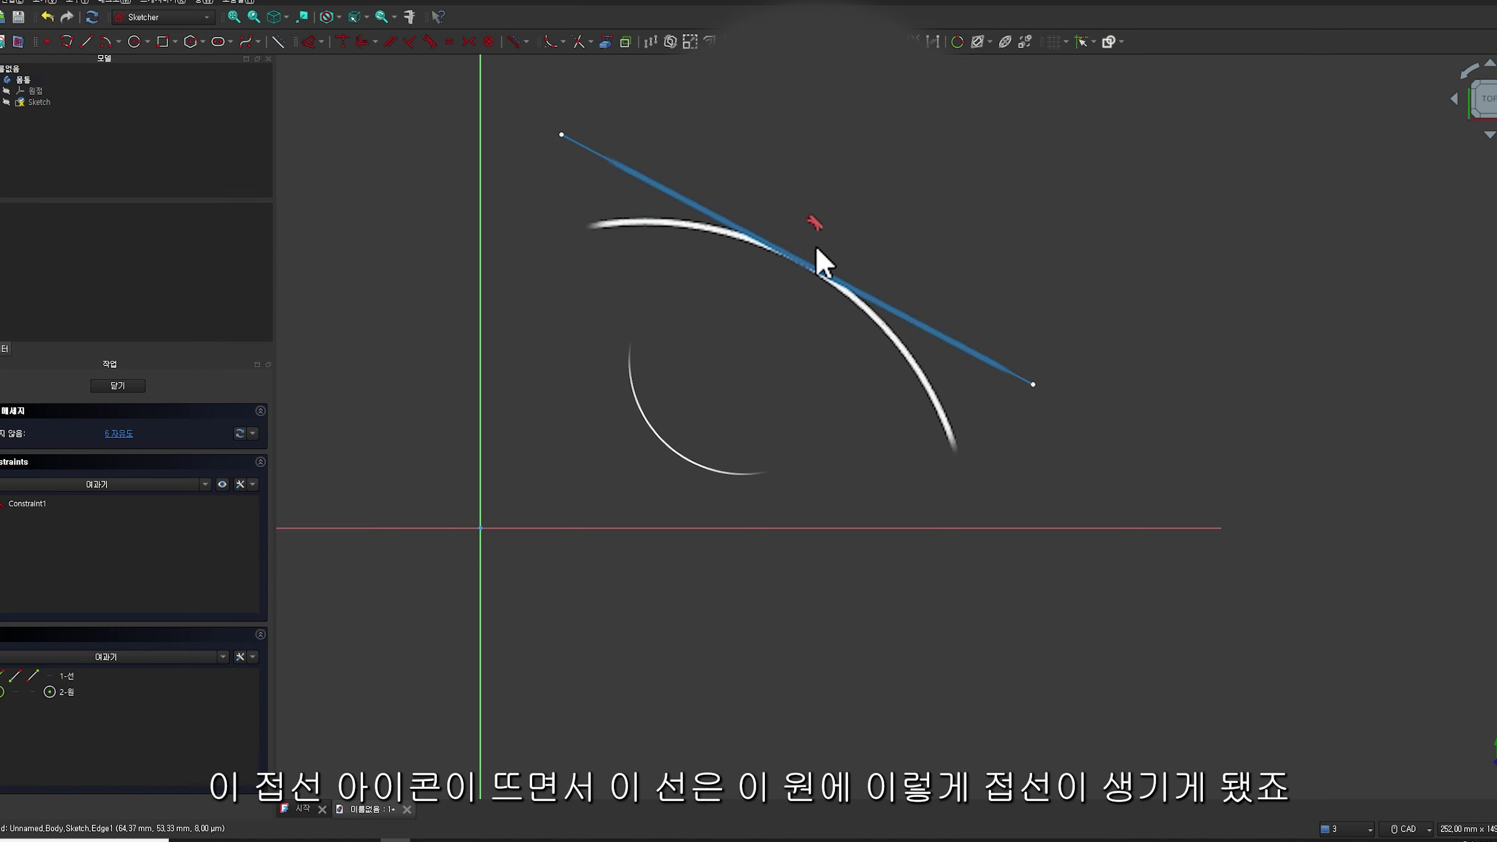
# Move the line and the circle to test the tangent constraint, and clear both from the sketch
pyautogui.moveTo(915, 320); pyautogui.dragTo(971, 325)
pyautogui.moveTo(612, 143); pyautogui.dragTo(565, 185)
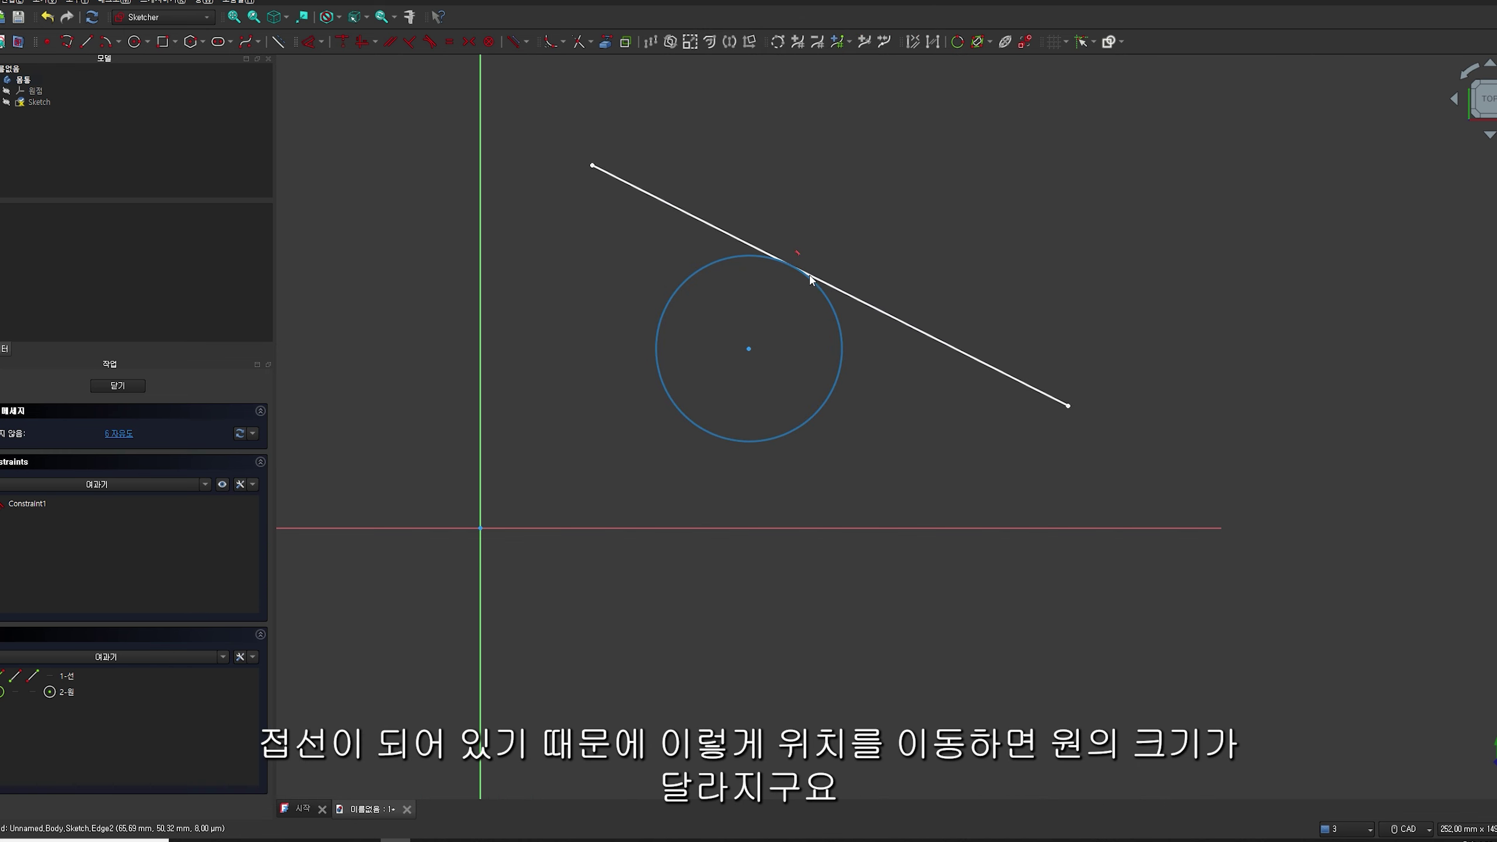
pyautogui.moveTo(808, 277)
pyautogui.mouseDown()
pyautogui.moveTo(983, 208)
pyautogui.moveTo(984, 262)
pyautogui.moveTo(865, 388)
pyautogui.moveTo(885, 231)
pyautogui.moveTo(908, 398)
pyautogui.moveTo(925, 338)
pyautogui.moveTo(876, 335)
pyautogui.mouseUp()
pyautogui.moveTo(766, 354); pyautogui.dragTo(872, 408)
pyautogui.moveTo(866, 399); pyautogui.dragTo(913, 400)
pyautogui.moveTo(1252, 259); pyautogui.dragTo(1283, 270)
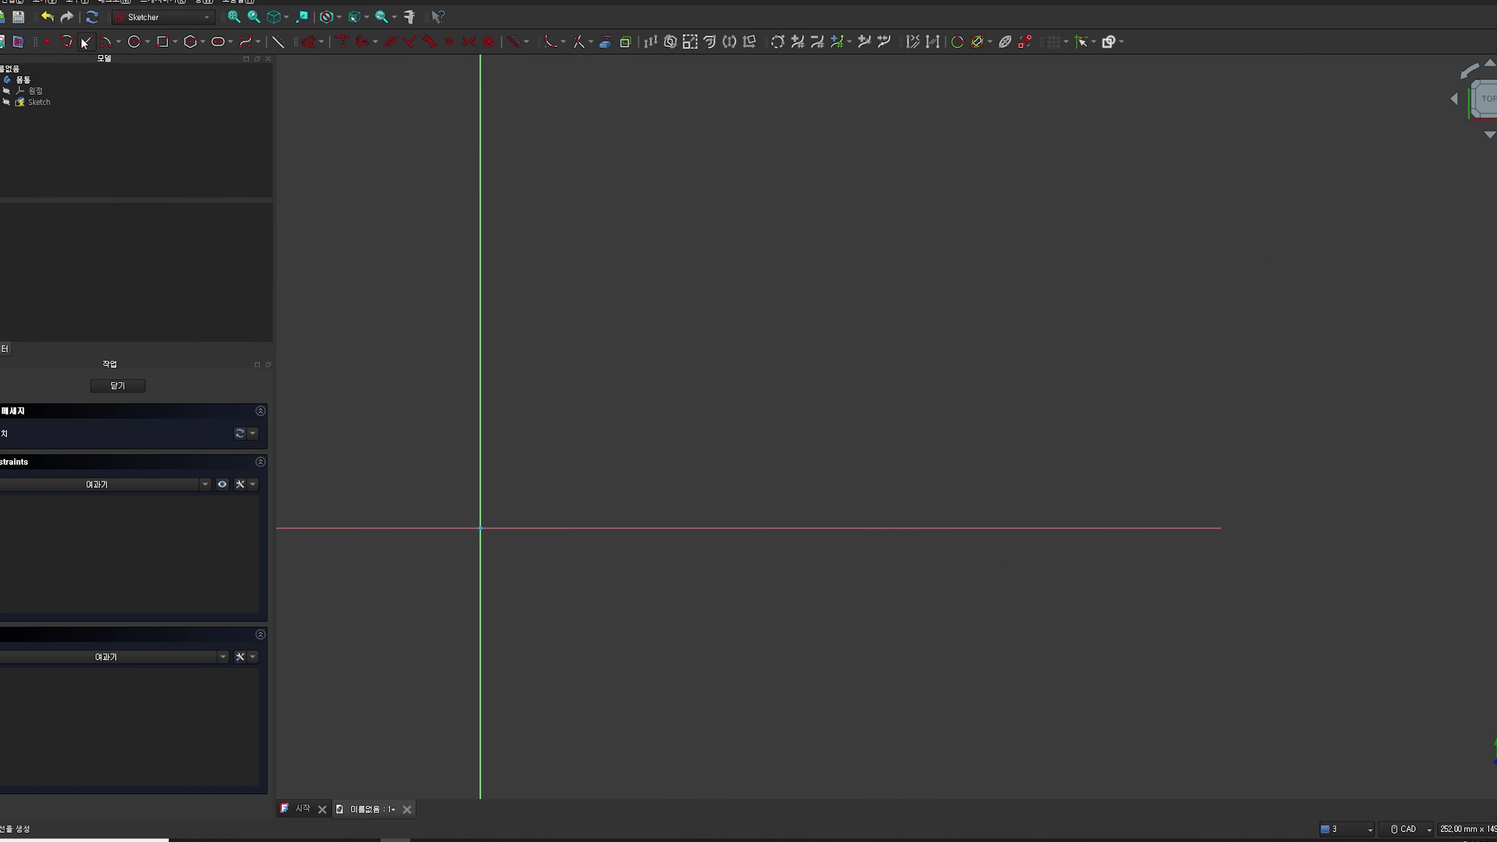
# Draw a closed triangle from three connected lines above the horizontal axis
pyautogui.click(691, 211)
pyautogui.click(981, 309)
pyautogui.click(779, 409)
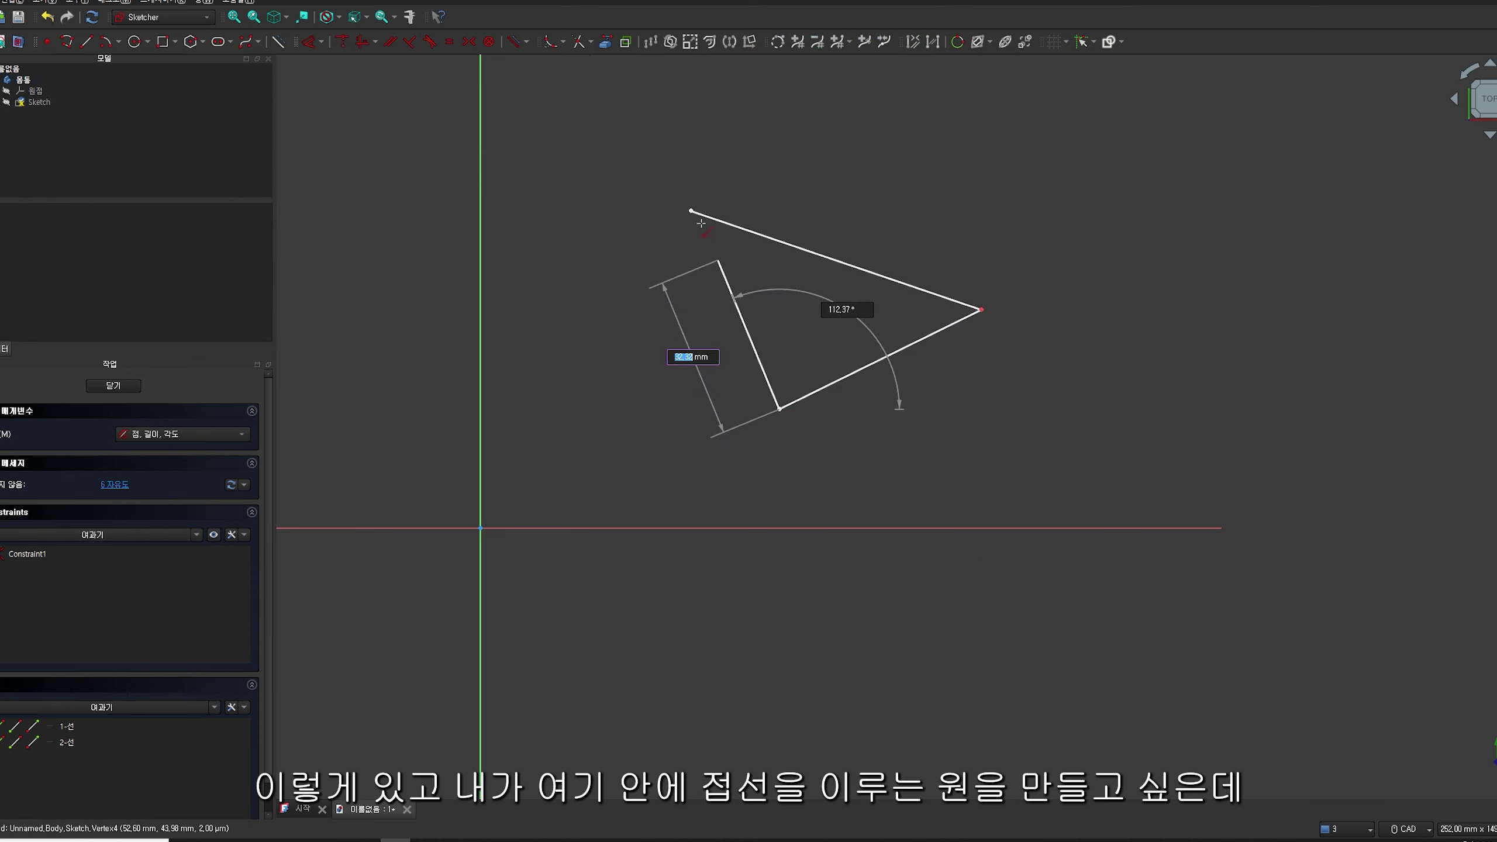
pyautogui.click(690, 211)
# Draw a circle inside the triangle and move its centre so the circle lies within the three sides
pyautogui.click(134, 42)
pyautogui.click(783, 313)
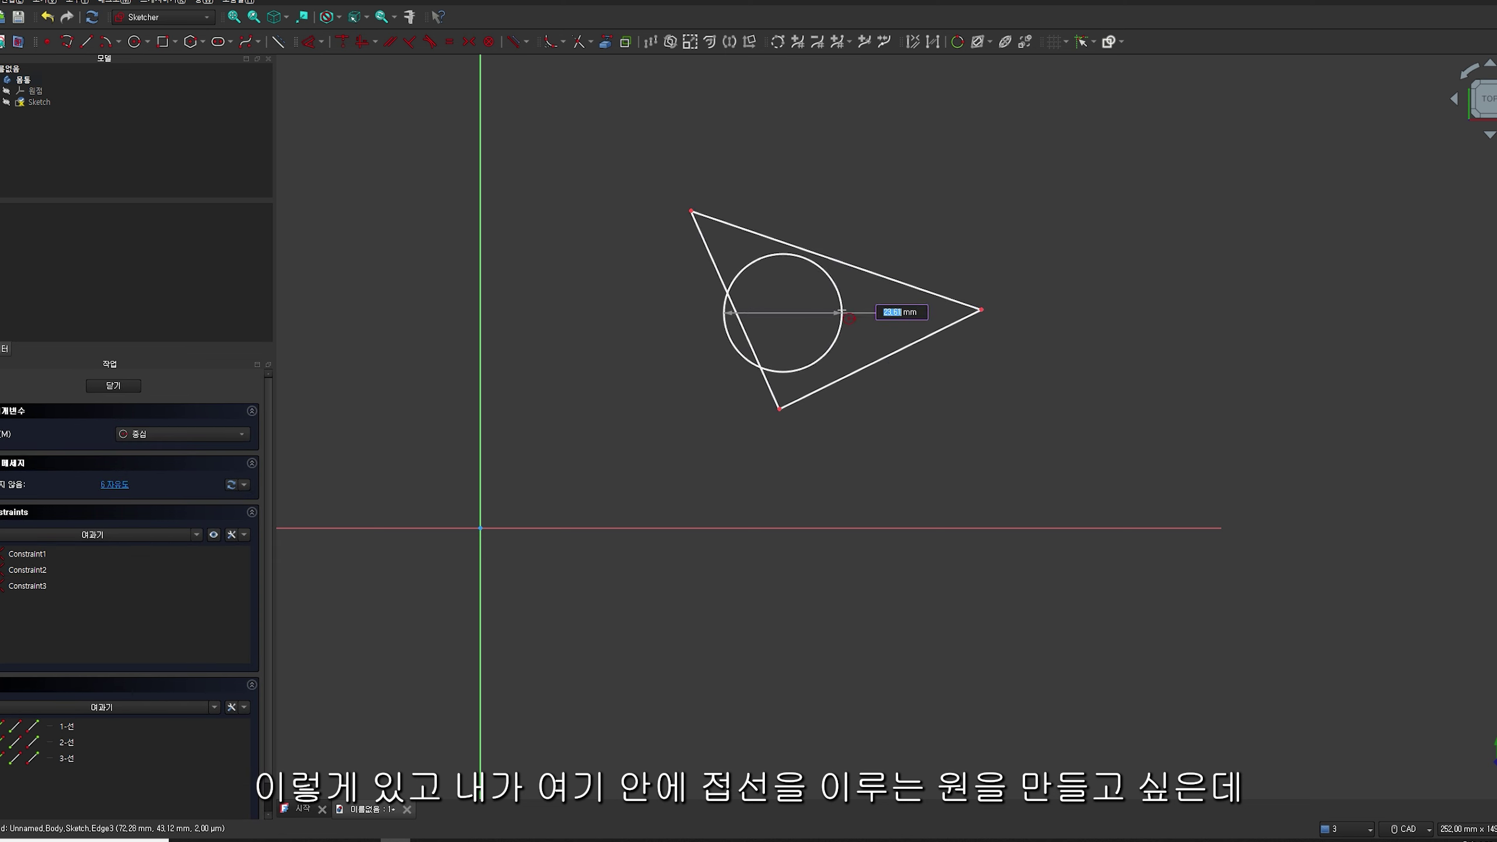
pyautogui.click(844, 317)
pyautogui.moveTo(784, 308); pyautogui.dragTo(816, 321)
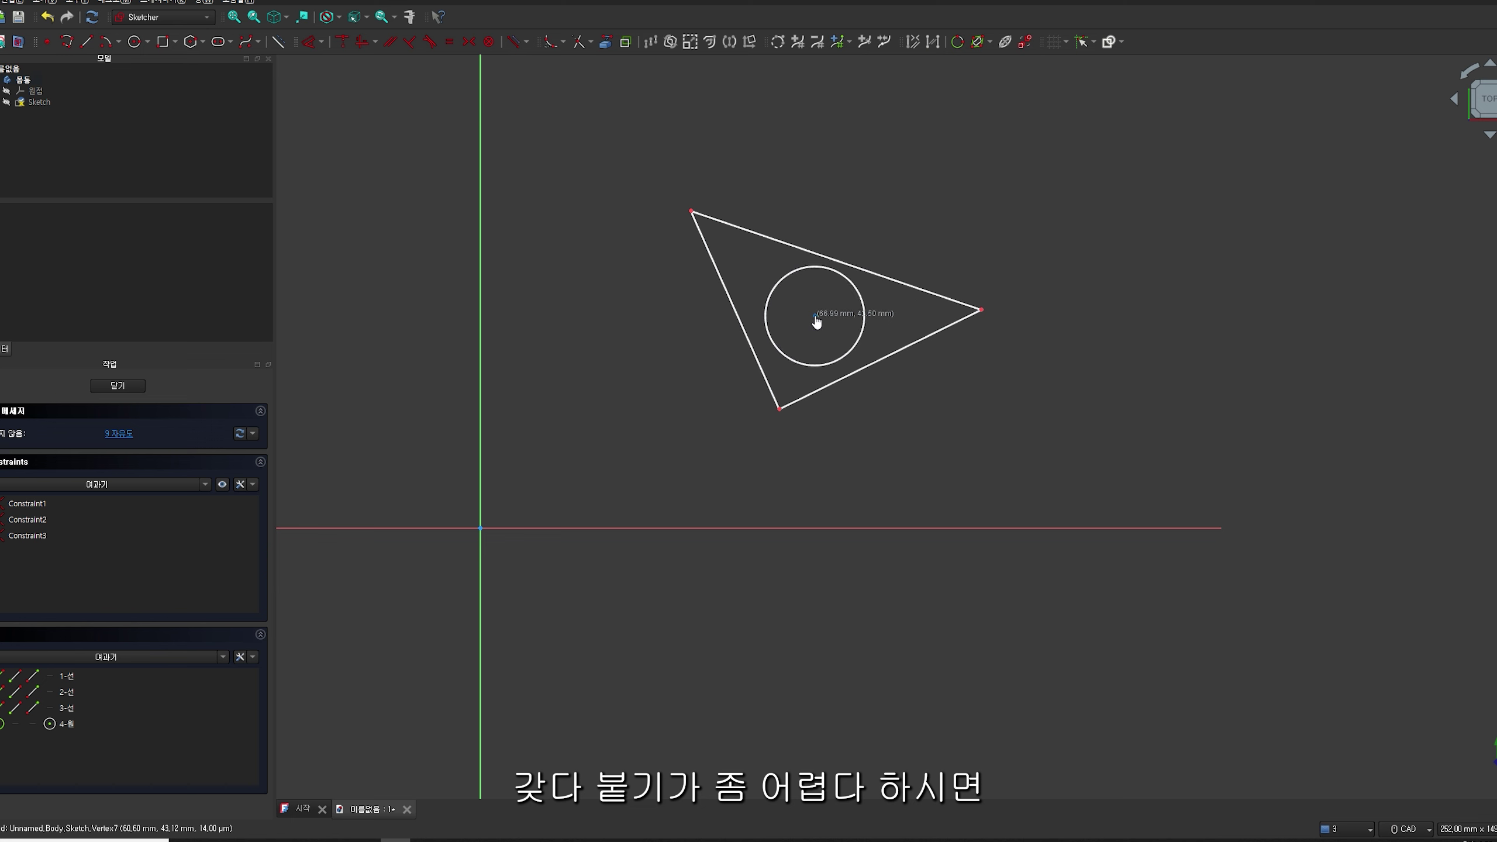
# Make the circle tangent to all three sides of the triangle with tangent constraints
pyautogui.click(430, 41)
pyautogui.click(860, 286)
pyautogui.click(867, 271)
pyautogui.click(849, 348)
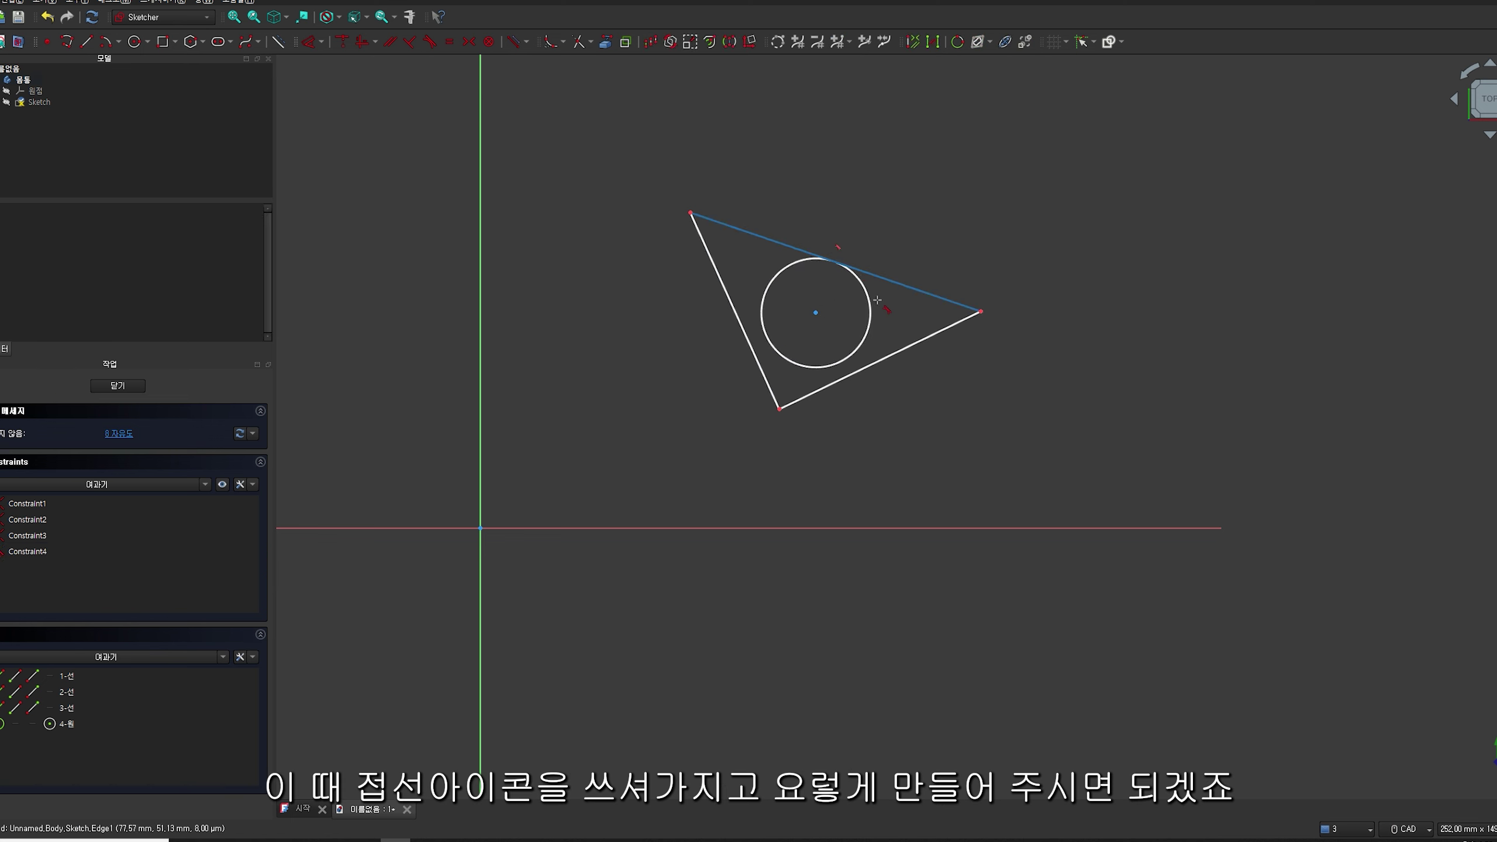
pyautogui.click(744, 330)
pyautogui.click(848, 348)
pyautogui.click(872, 363)
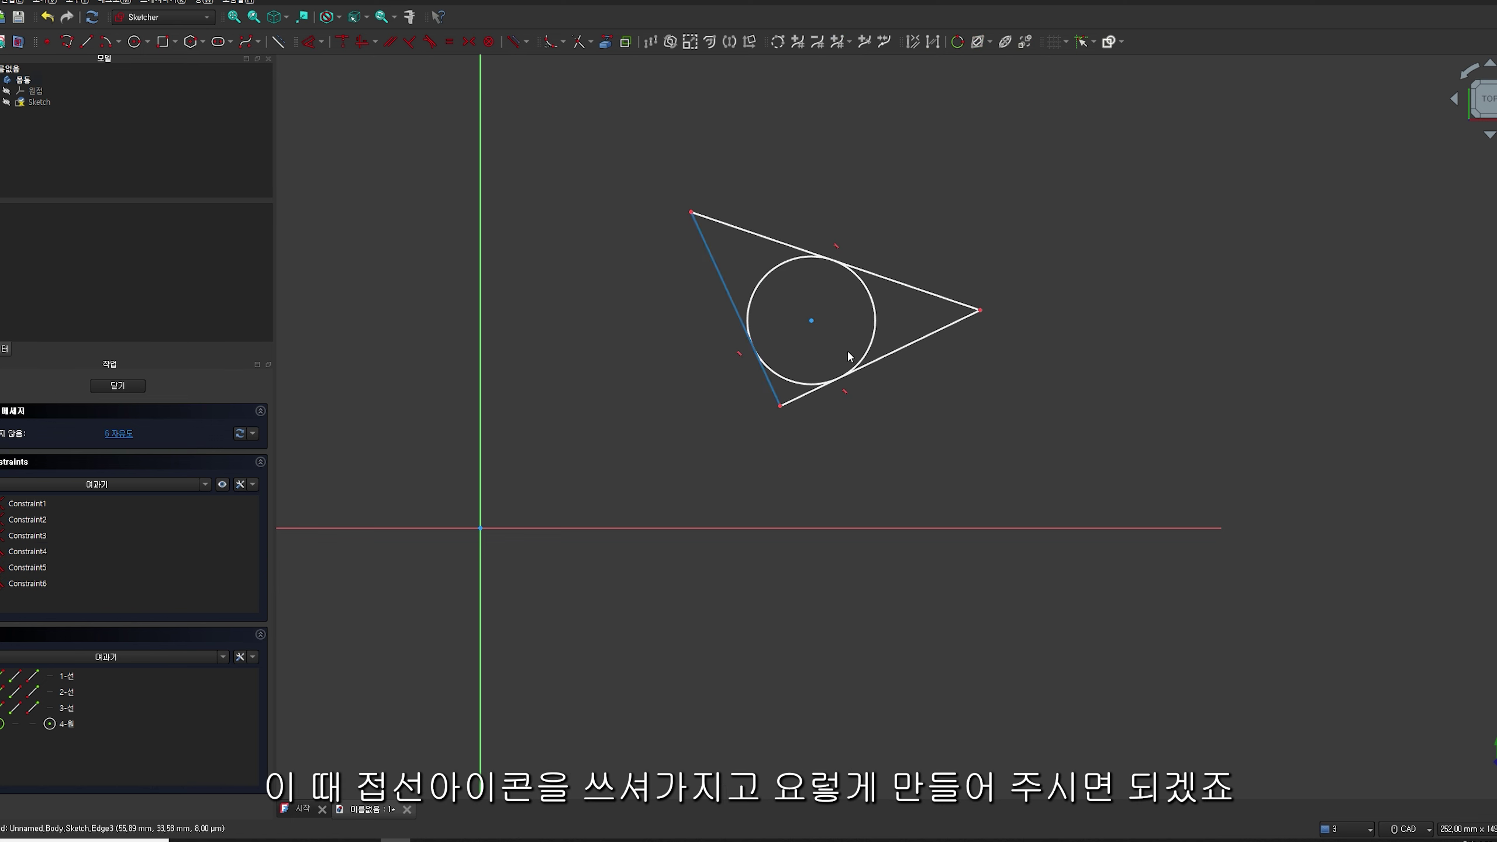
# Move two triangle corners to test the inscribed circle, and clear the triangle and circle from the sketch
pyautogui.moveTo(780, 408); pyautogui.dragTo(700, 476)
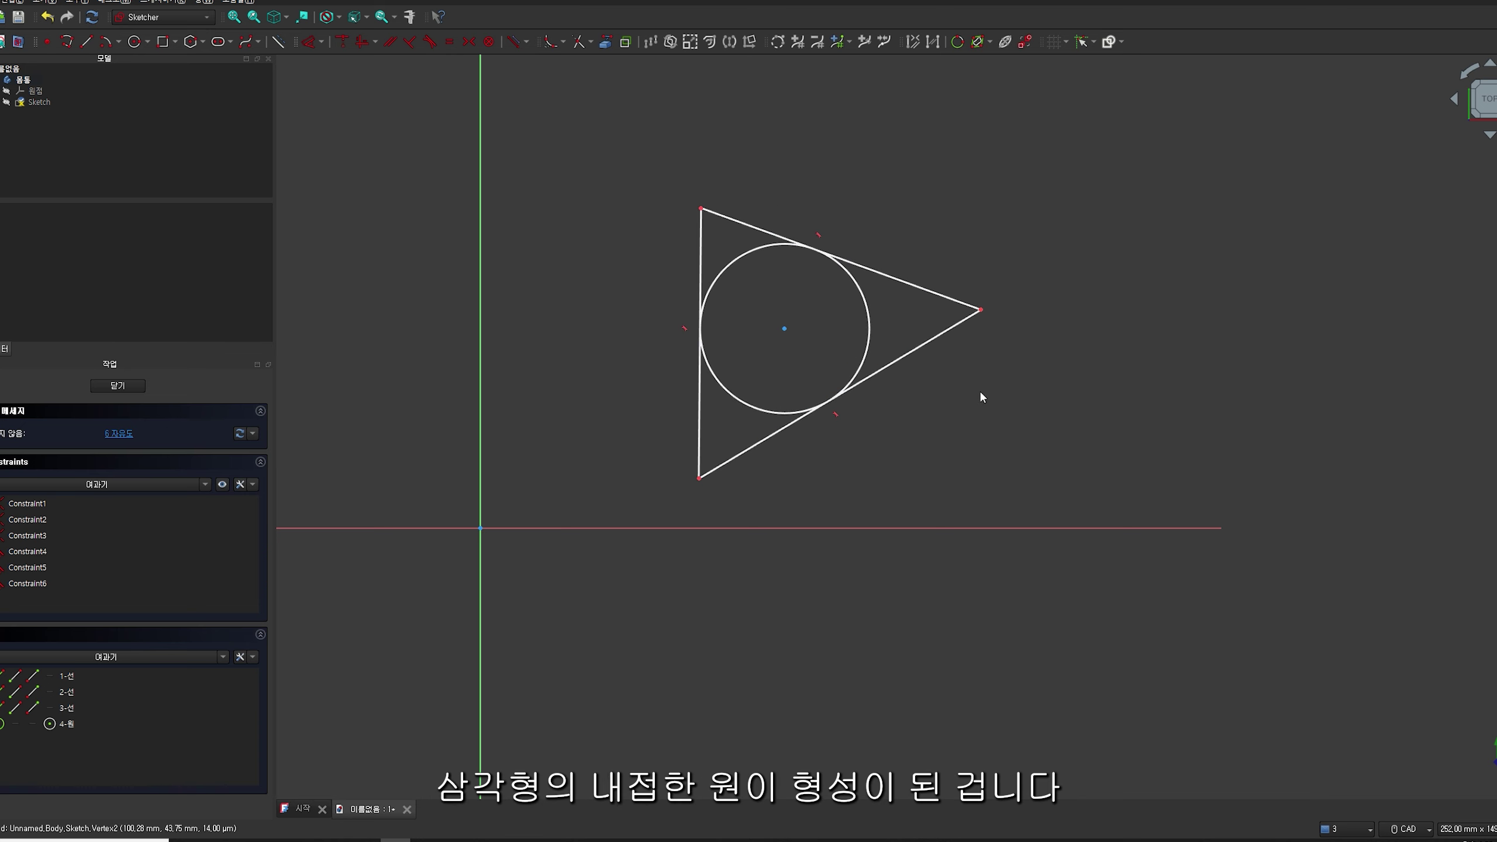
pyautogui.moveTo(988, 314); pyautogui.dragTo(950, 342)
pyautogui.moveTo(674, 134); pyautogui.dragTo(1110, 540)
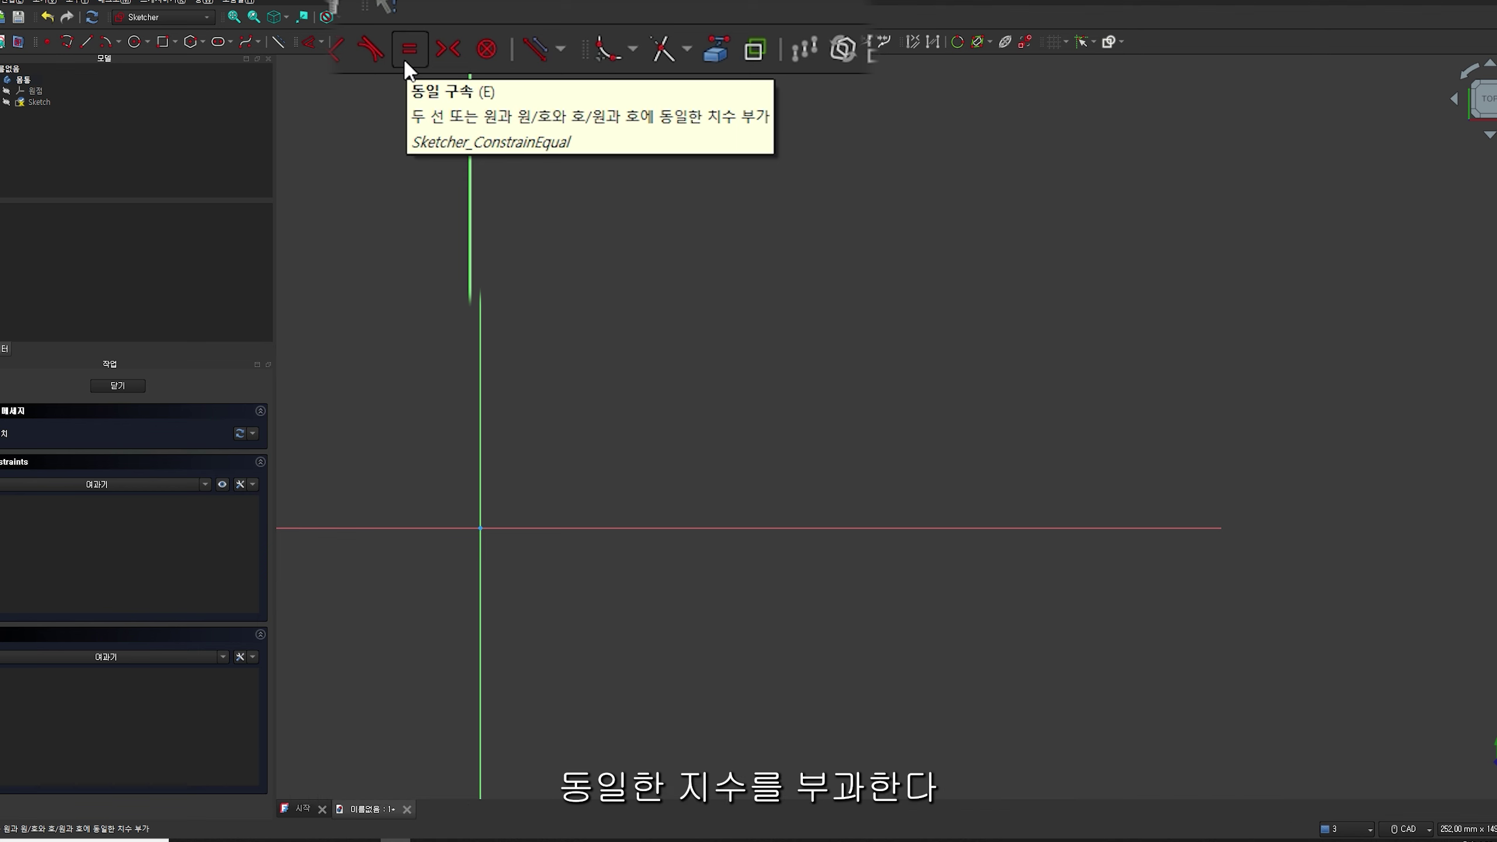
# Draw a sloped line 30 mm long and a shorter, nearly horizontal line of arbitrary length below it
pyautogui.click(86, 42)
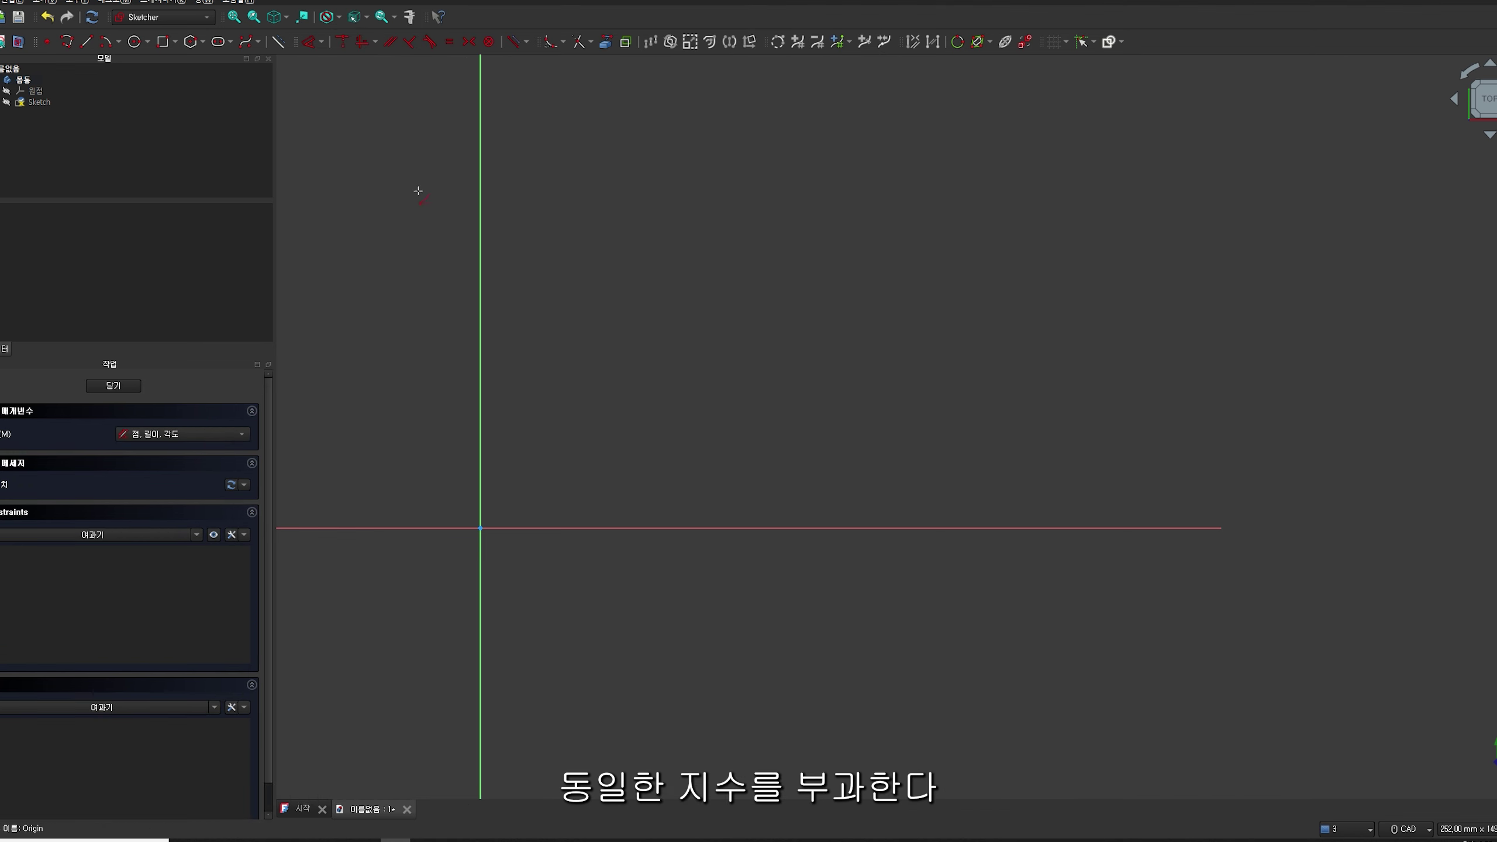
pyautogui.click(610, 249)
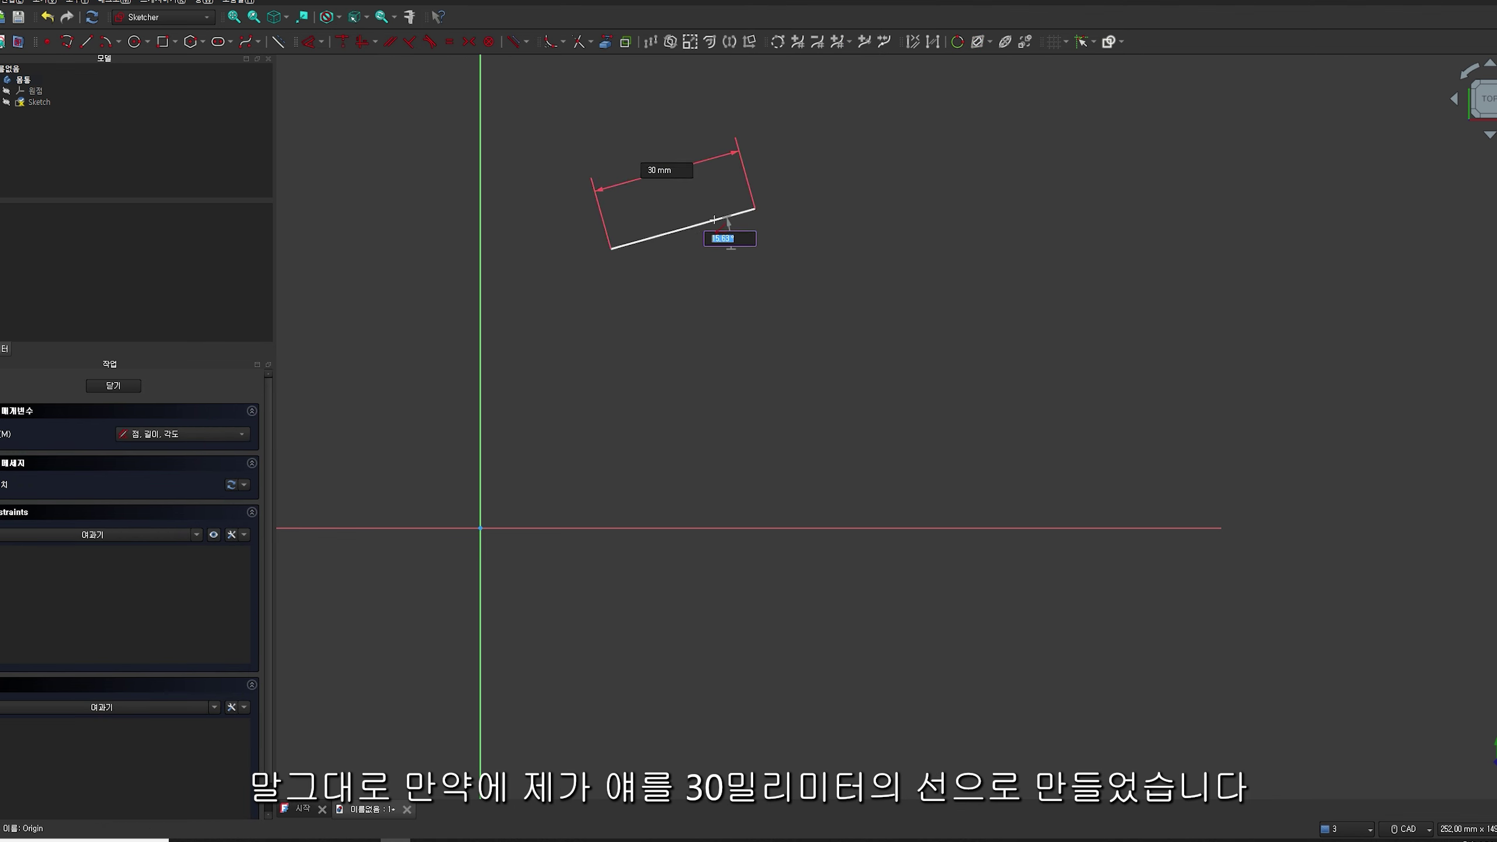
pyautogui.click(749, 194)
pyautogui.click(87, 43)
pyautogui.click(667, 338)
pyautogui.click(741, 332)
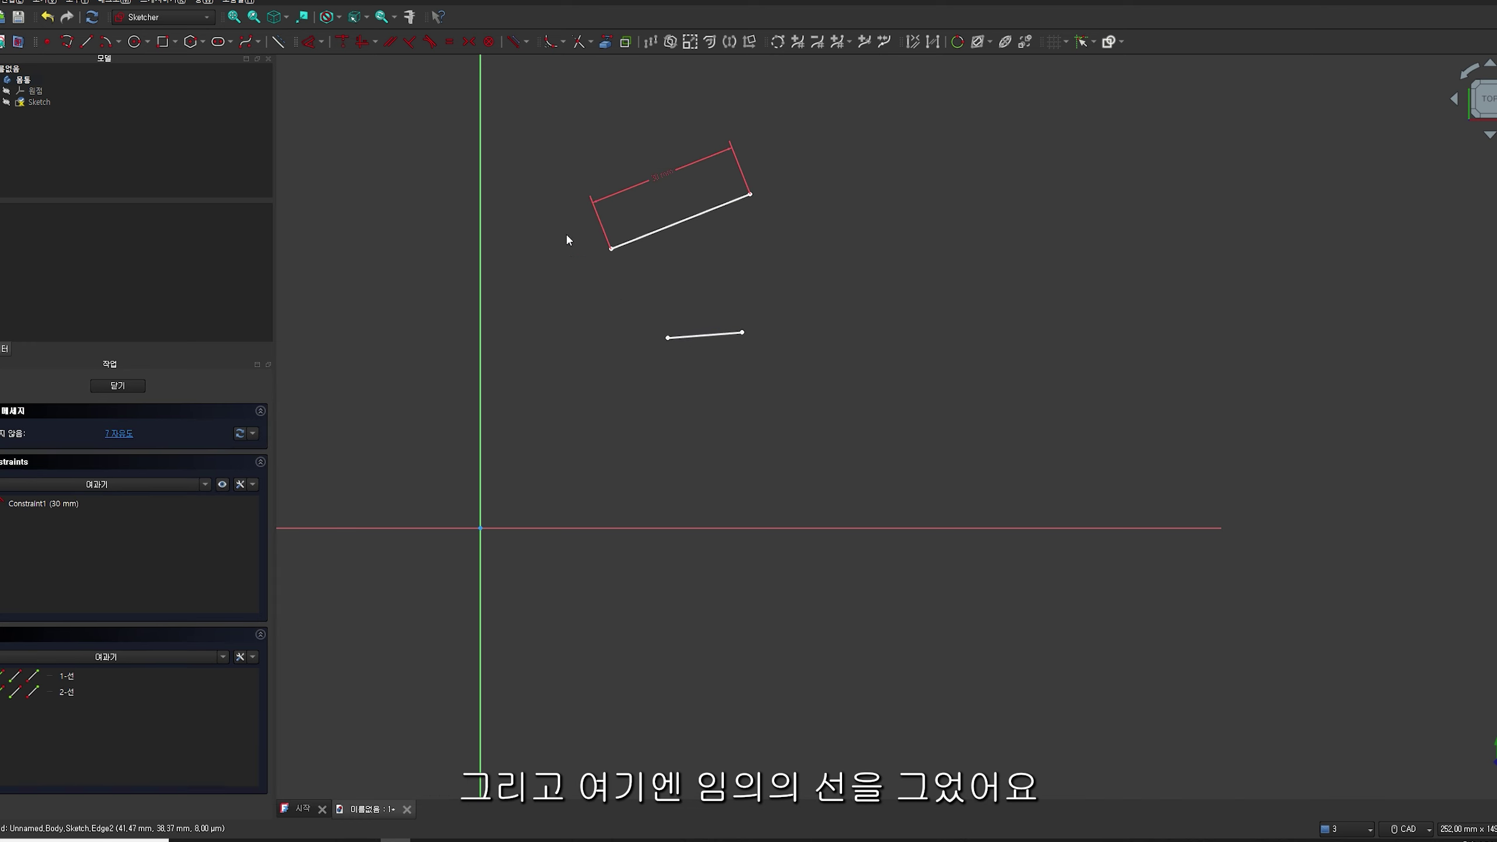
# Make the short lower line the same length as the 30 mm line with an equal constraint
pyautogui.click(449, 42)
pyautogui.click(680, 222)
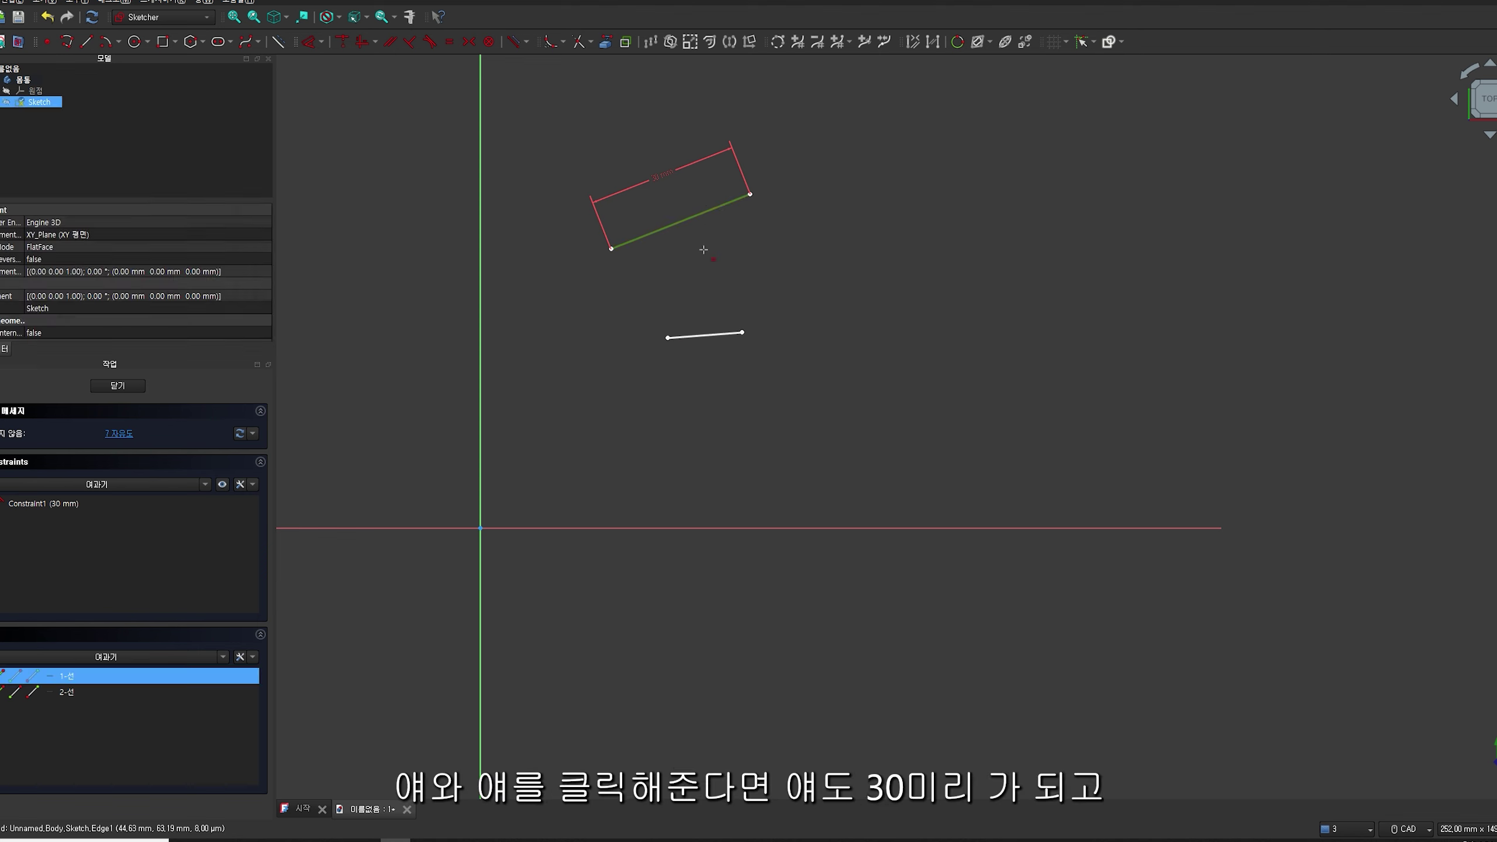
pyautogui.click(710, 334)
# Move the two equal lines to test the equal constraint, and delete both from the sketch
pyautogui.moveTo(689, 215); pyautogui.dragTo(689, 257)
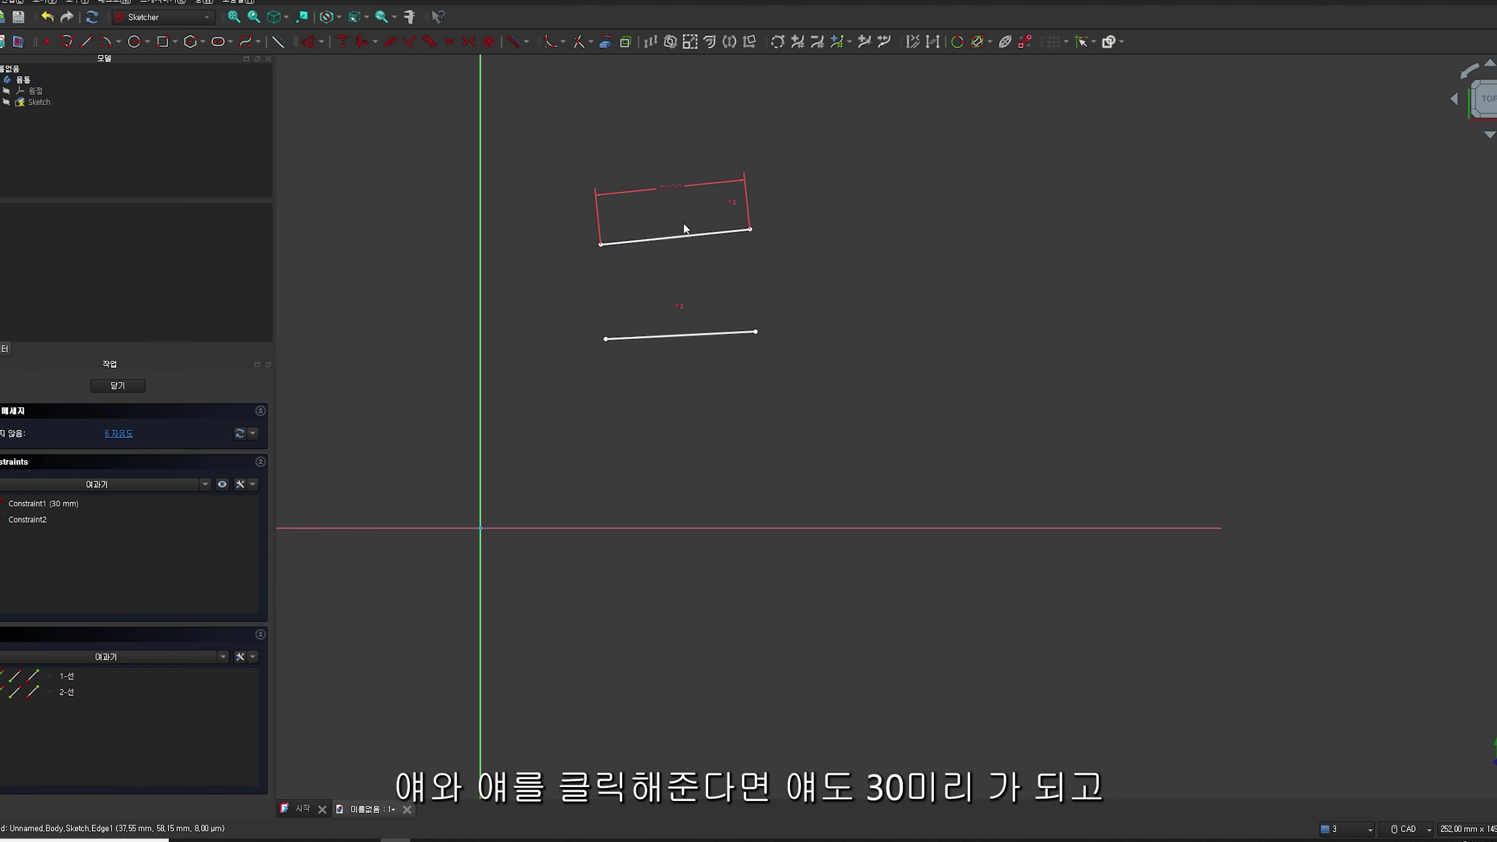
pyautogui.moveTo(691, 349); pyautogui.dragTo(654, 325)
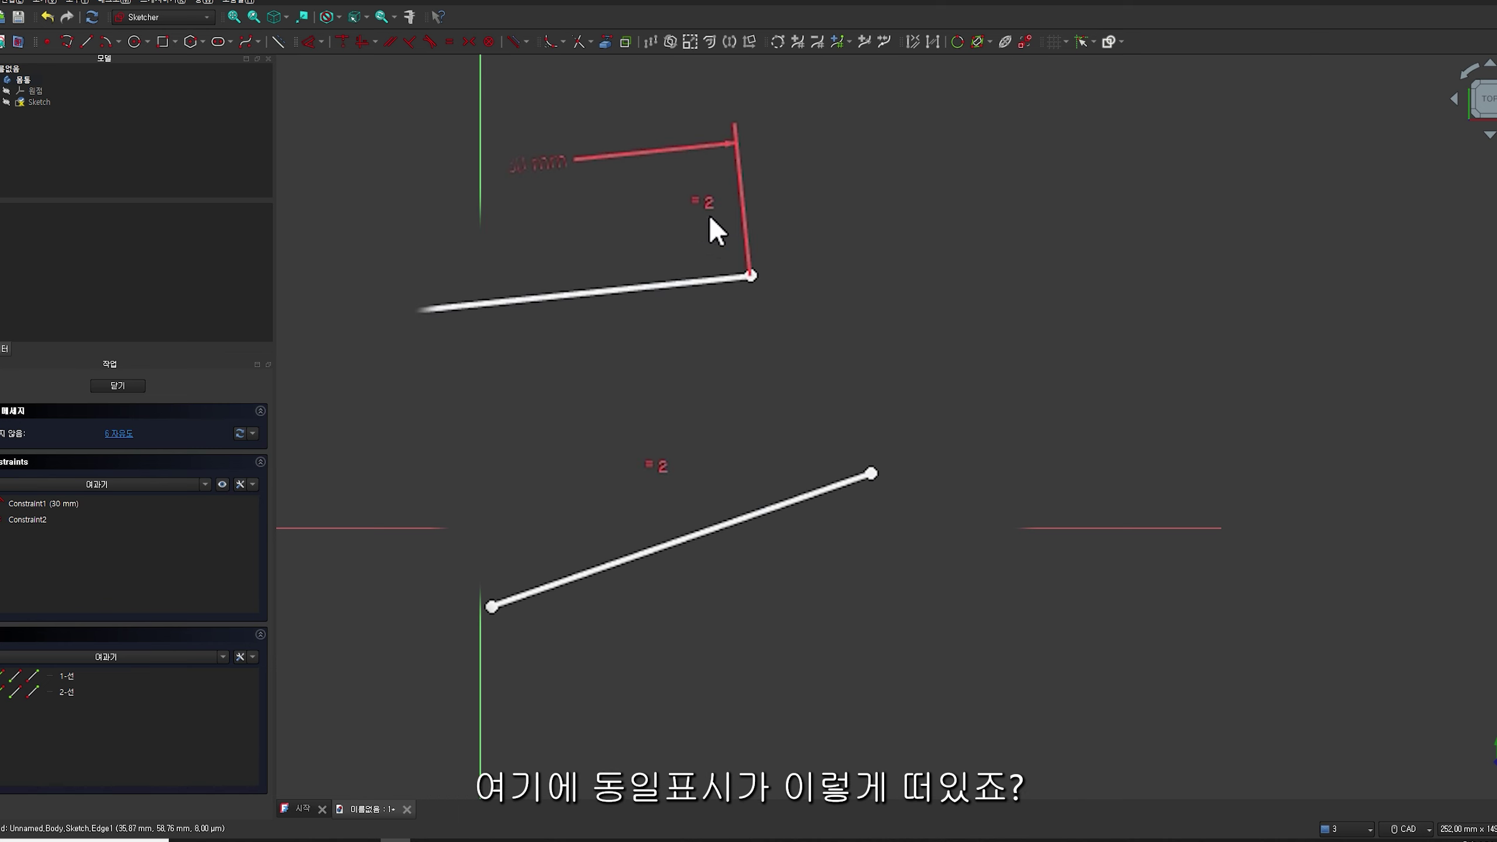
pyautogui.moveTo(716, 523)
pyautogui.mouseDown()
pyautogui.moveTo(508, 398)
pyautogui.moveTo(584, 424)
pyautogui.mouseUp()
pyautogui.moveTo(975, 729)
pyautogui.mouseDown()
pyautogui.moveTo(621, 177)
pyautogui.moveTo(484, 194)
pyautogui.mouseUp()
pyautogui.press('Delete')
# Draw a 30 mm line at 45° beside the vertical axis and a freehand sloped line next to it
pyautogui.click(87, 42)
pyautogui.click(524, 317)
pyautogui.write('30')
pyautogui.press('Tab')
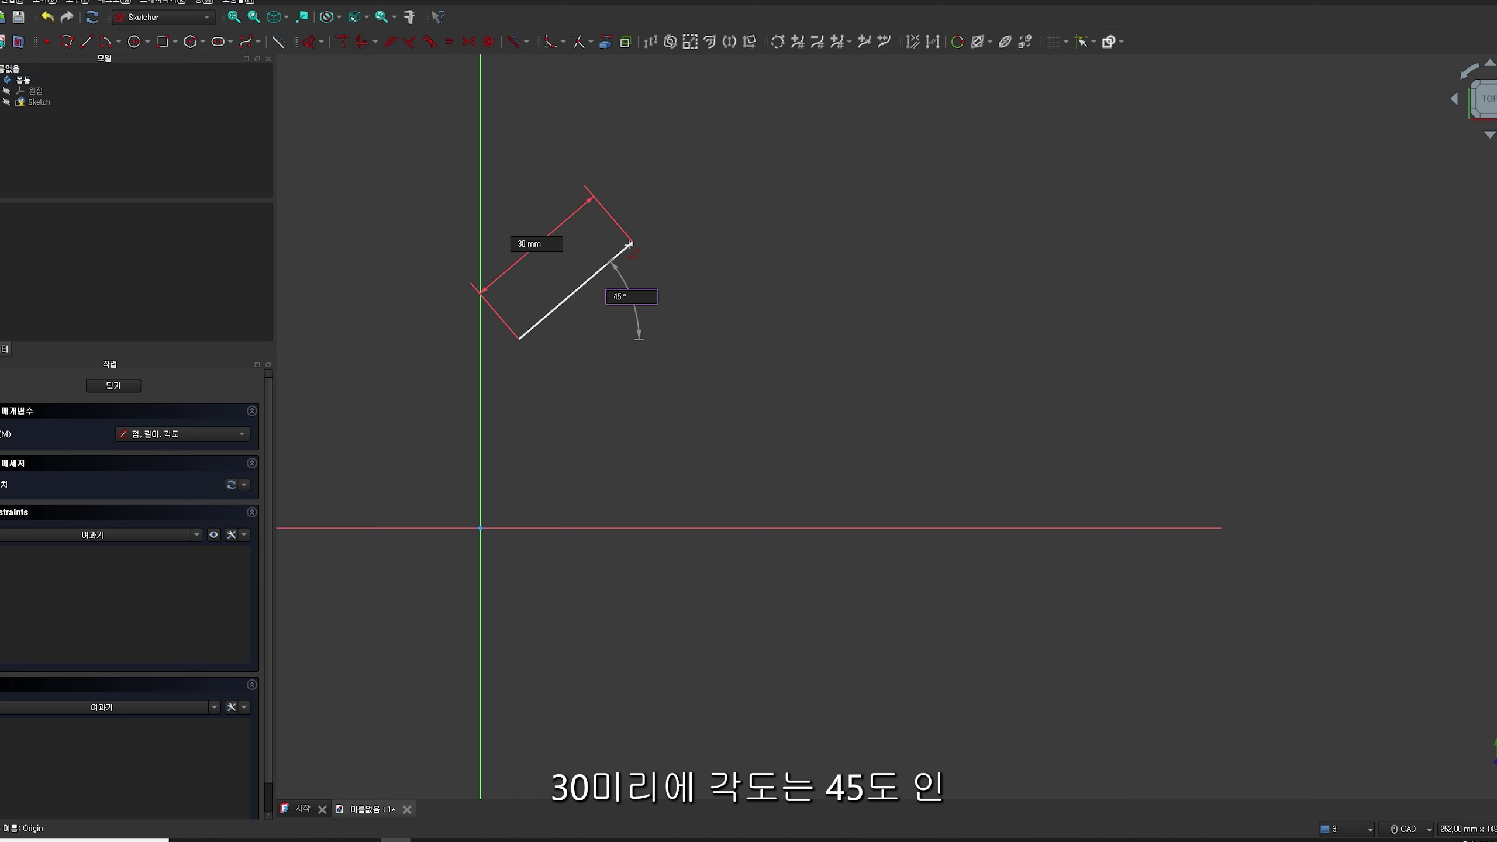
pyautogui.write('45')
pyautogui.press('Return')
pyautogui.click(726, 380)
pyautogui.click(841, 283)
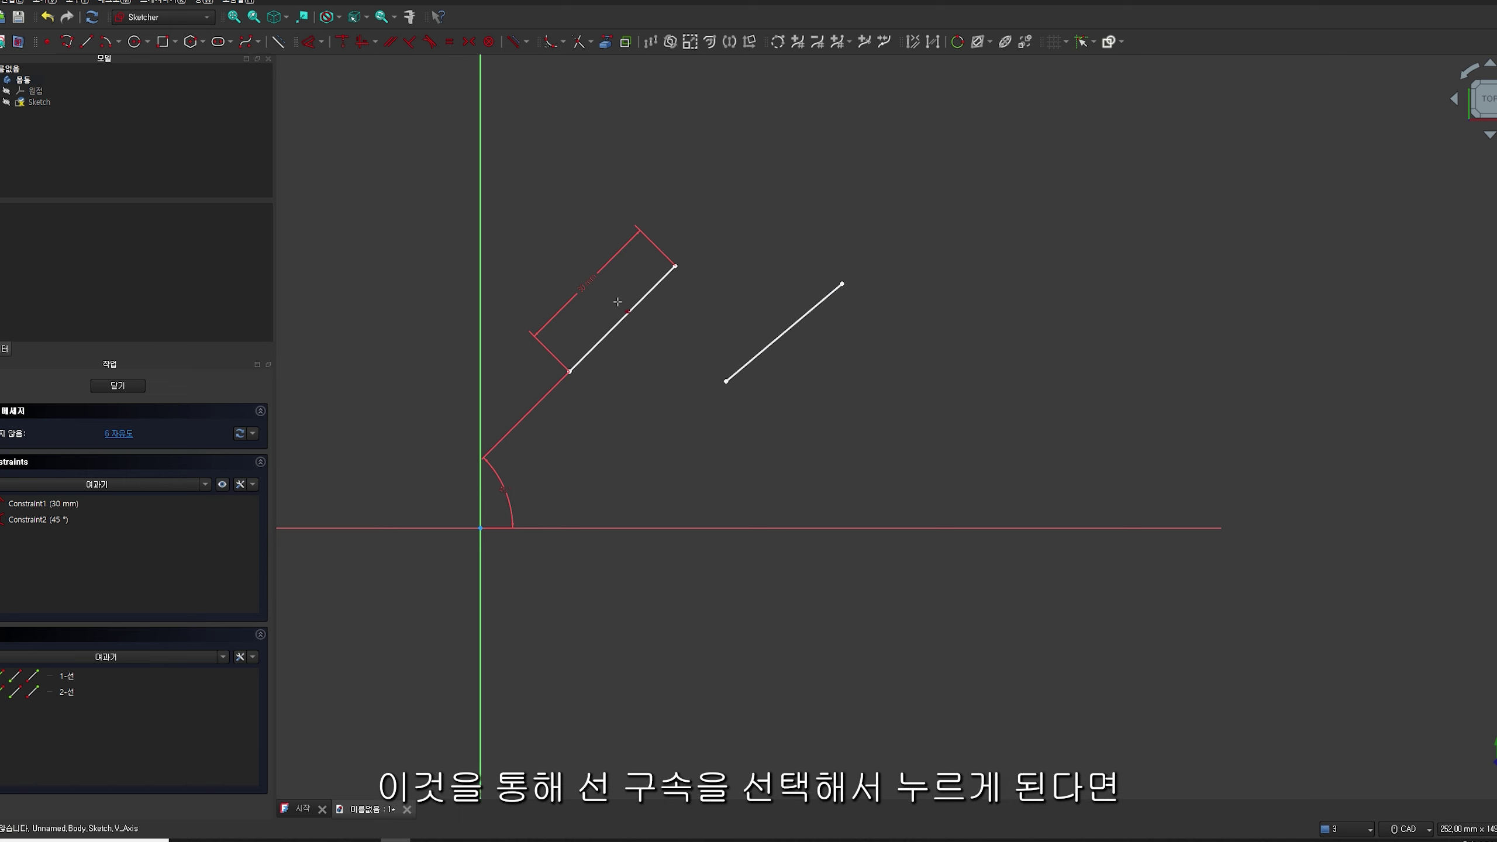
# Apply an equal constraint between the 30 mm line and the freehand line, and move the freehand line's endpoints to test it
pyautogui.click(448, 43)
pyautogui.click(624, 316)
pyautogui.click(790, 328)
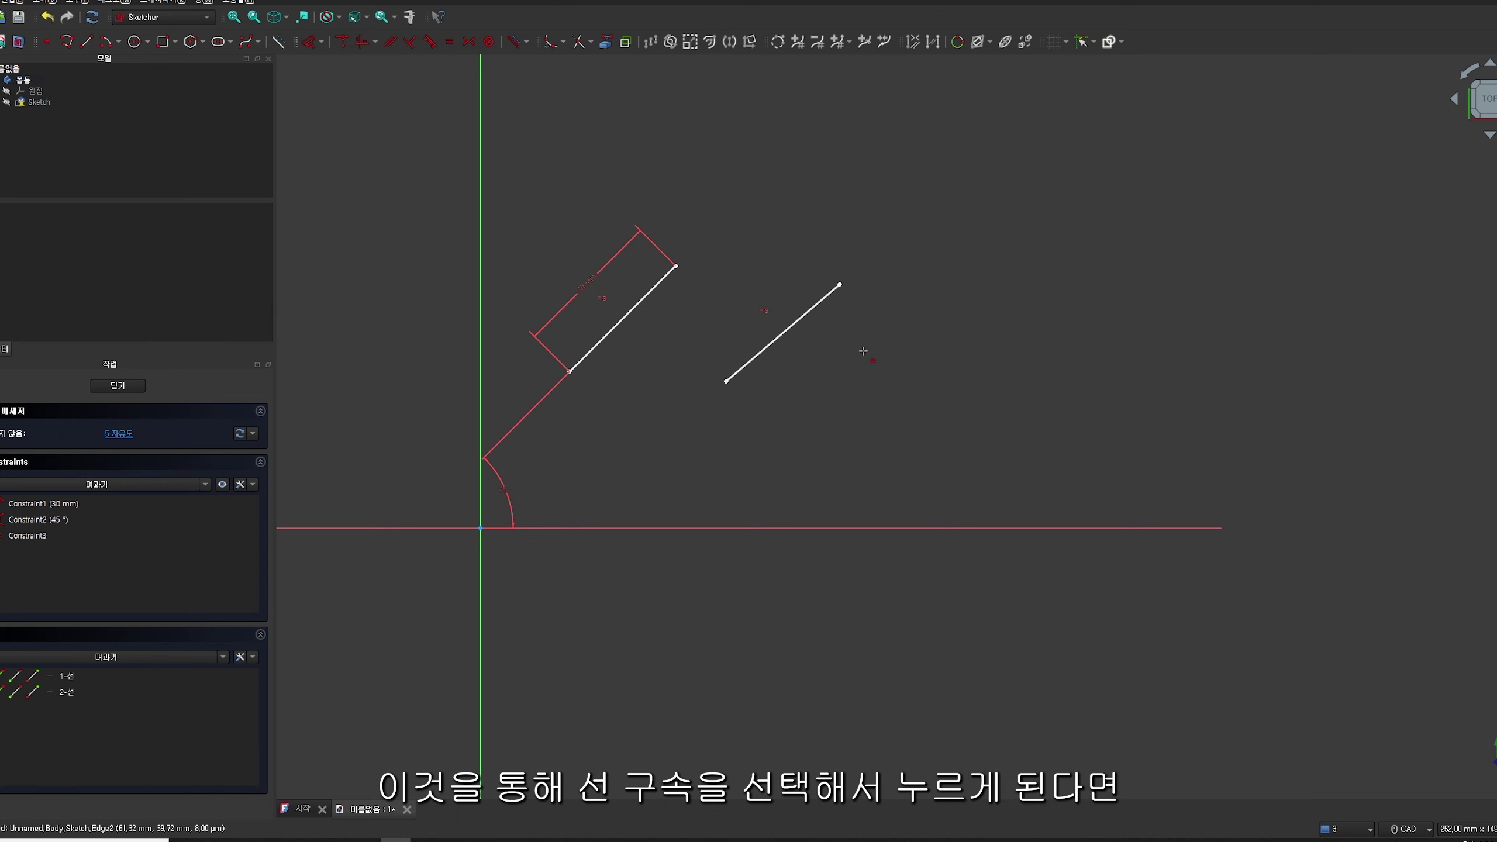
pyautogui.moveTo(727, 381); pyautogui.dragTo(746, 472)
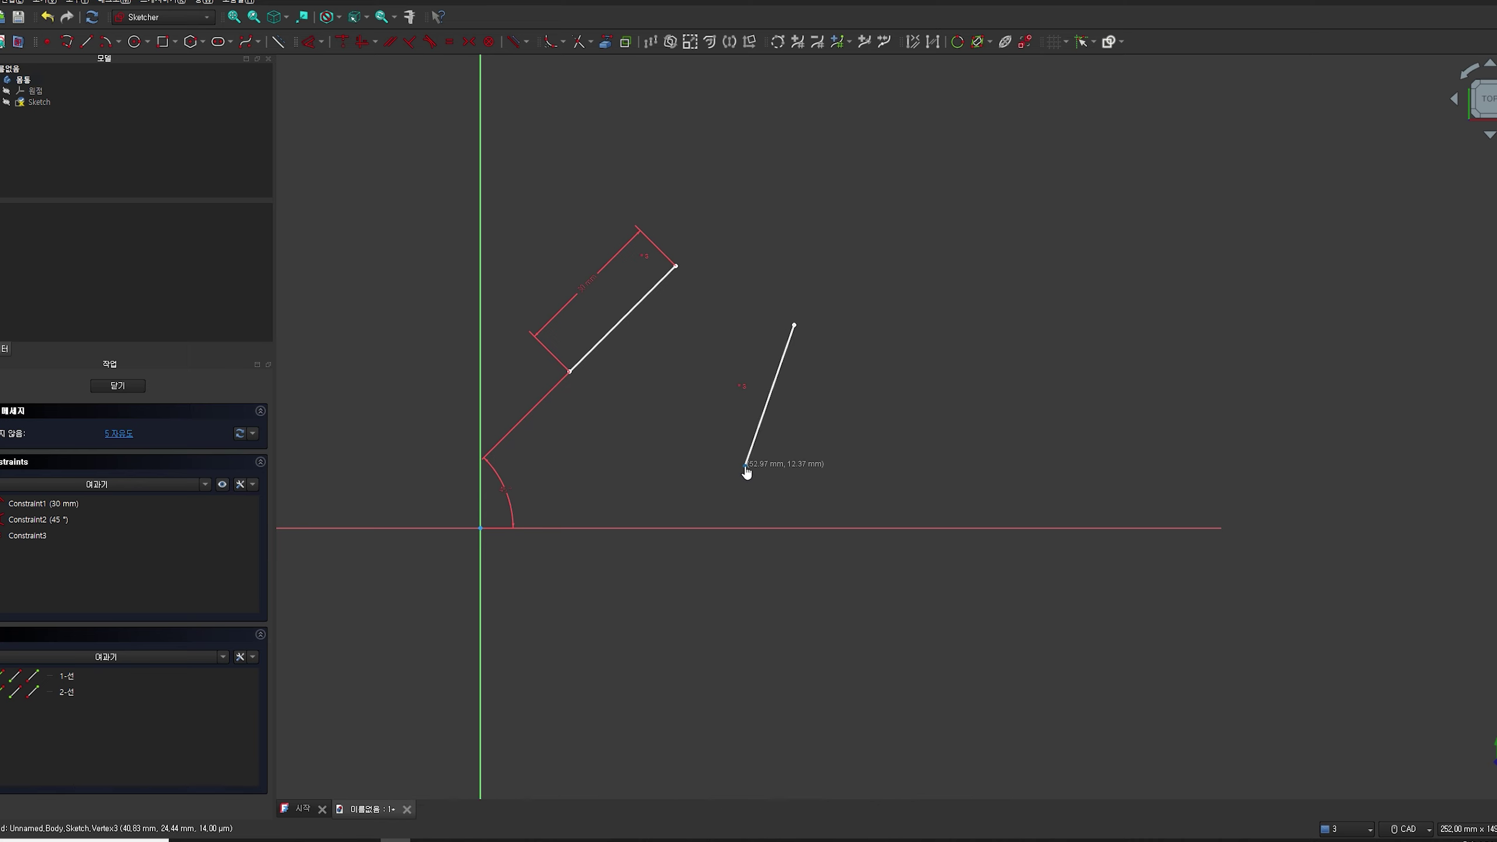
pyautogui.moveTo(794, 325)
pyautogui.mouseDown()
pyautogui.moveTo(753, 330)
pyautogui.moveTo(876, 421)
pyautogui.moveTo(788, 269)
pyautogui.mouseUp()
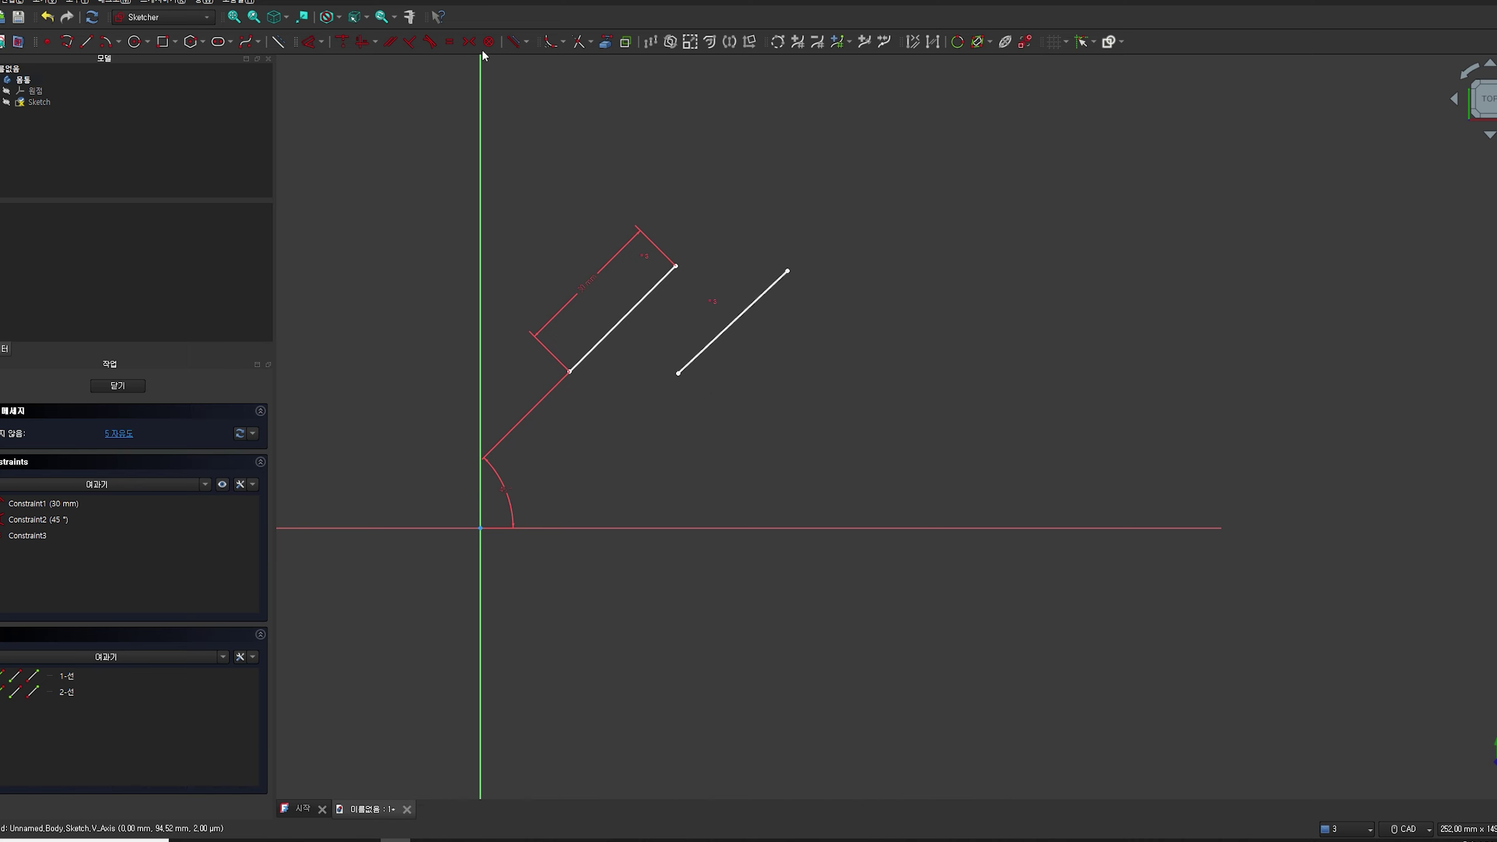
# Delete the 45° angle constraint and move the two equal-length lines to test them without it
pyautogui.moveTo(735, 363)
pyautogui.mouseDown()
pyautogui.moveTo(725, 341)
pyautogui.moveTo(886, 388)
pyautogui.moveTo(628, 438)
pyautogui.moveTo(694, 360)
pyautogui.moveTo(690, 388)
pyautogui.mouseUp()
pyautogui.click(508, 495)
pyautogui.press('Delete')
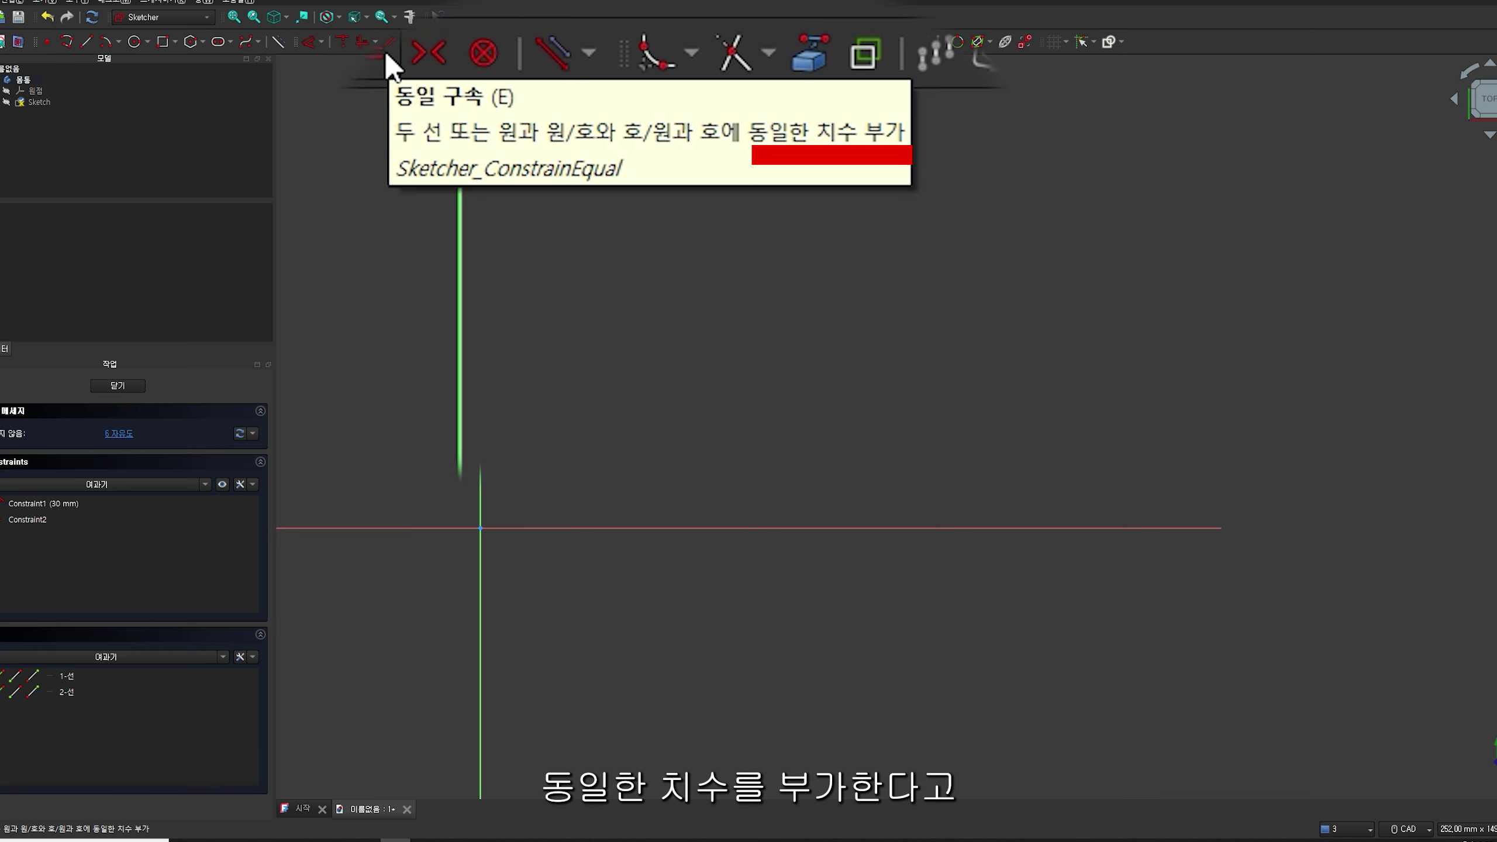
pyautogui.moveTo(683, 332); pyautogui.dragTo(661, 353)
pyautogui.moveTo(422, 194); pyautogui.dragTo(422, 193)
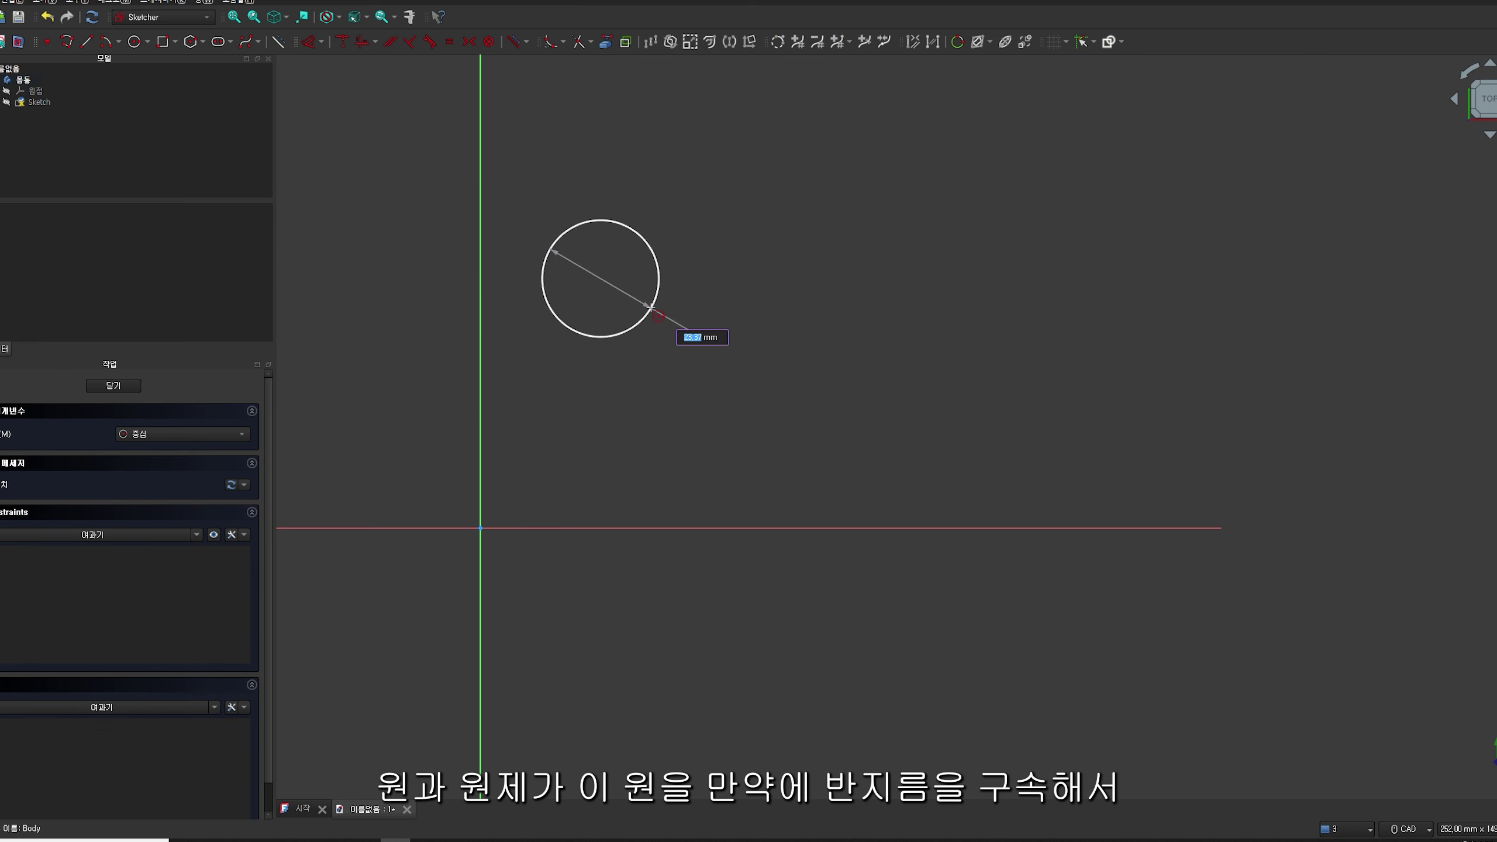
# Draw a circle about 23 mm in diameter beside the vertical axis and a slightly smaller one farther out, and shift the first circle
pyautogui.click(644, 319)
pyautogui.click(854, 296)
pyautogui.click(895, 324)
pyautogui.press('Escape')
pyautogui.moveTo(599, 279); pyautogui.dragTo(598, 317)
# Constrain the radius of the circle nearer the vertical axis to 20 mm, and move the smaller circle a little farther away
pyautogui.click(321, 42)
pyautogui.click(350, 145)
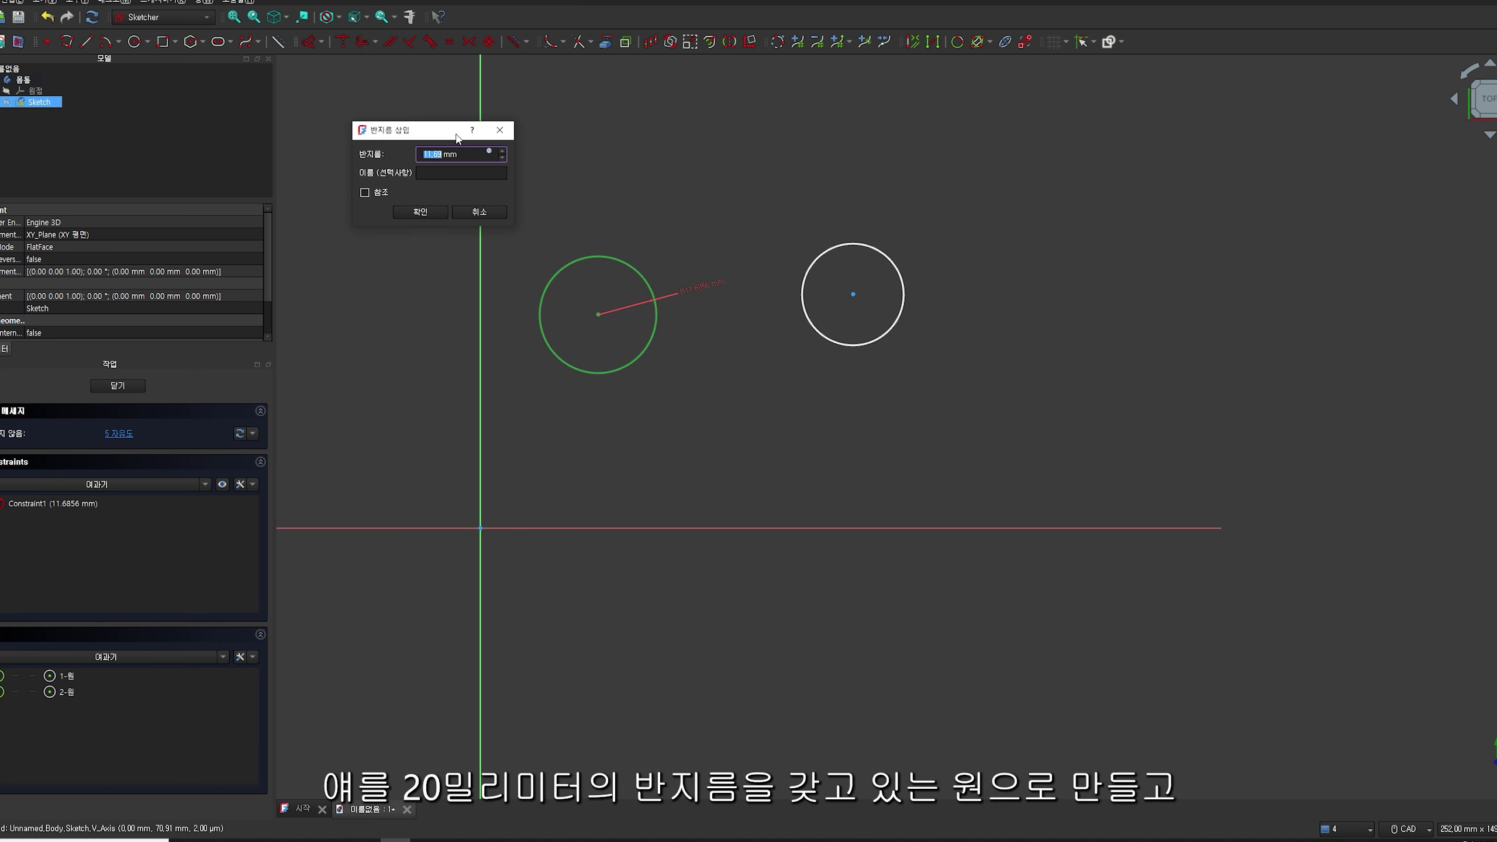
pyautogui.click(421, 212)
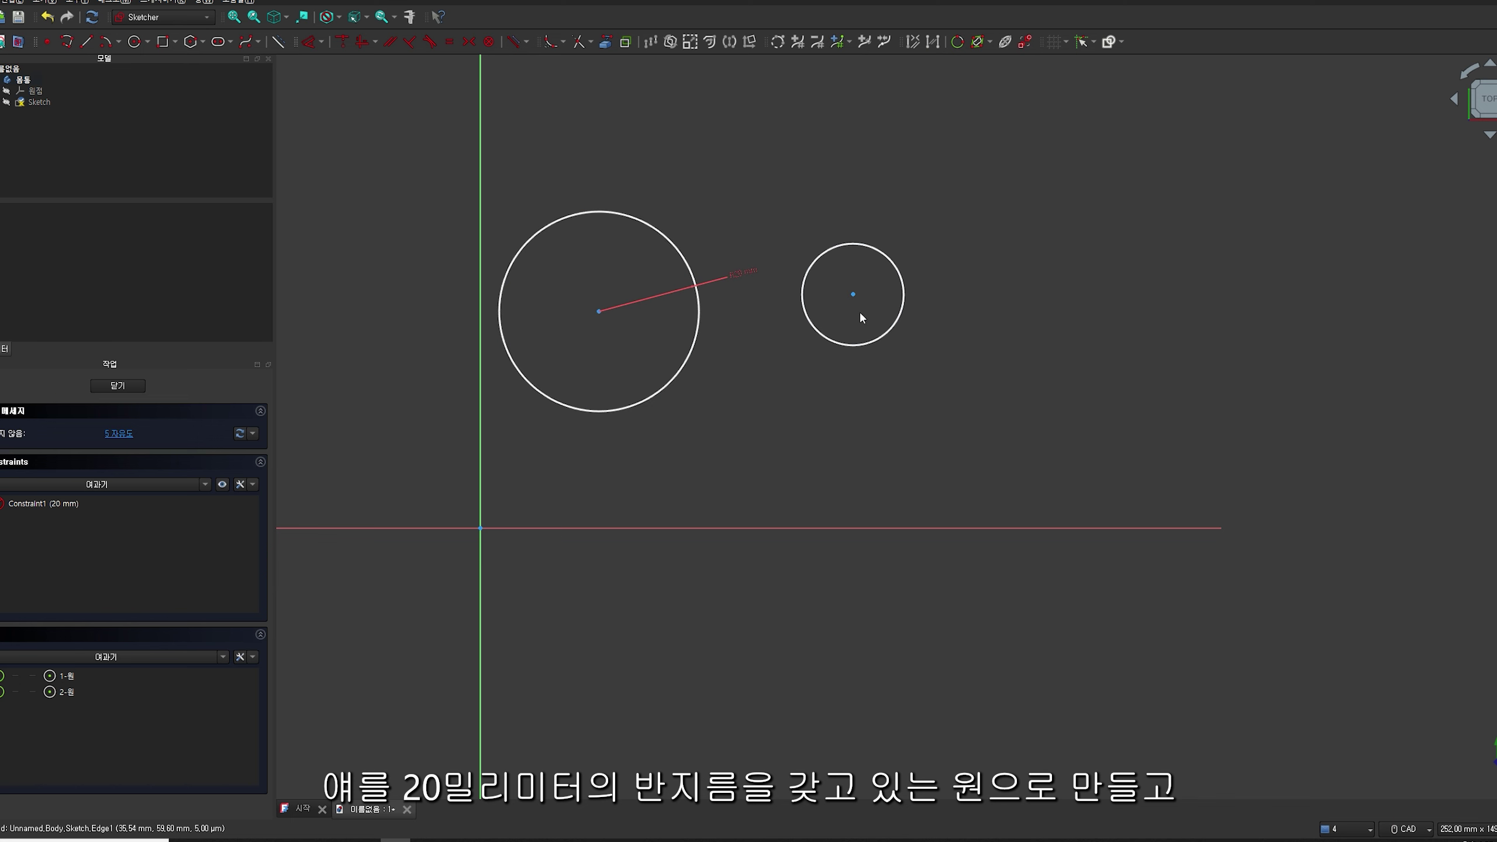
pyautogui.moveTo(905, 325); pyautogui.dragTo(902, 322)
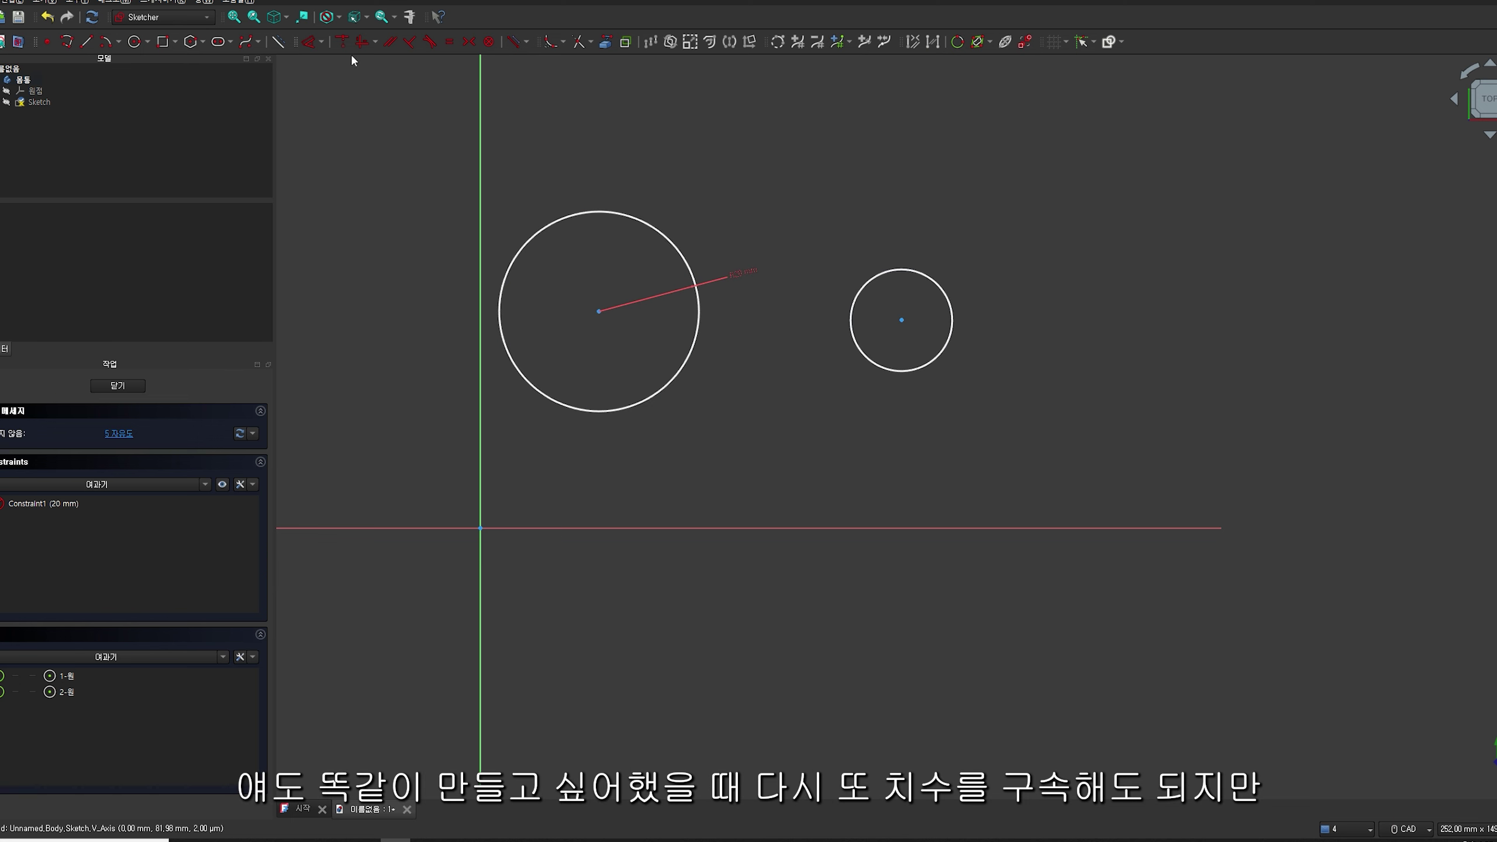
# Apply an equal constraint between the small circle and the 20 mm radius circle, and move the resized circle to test it
pyautogui.click(321, 41)
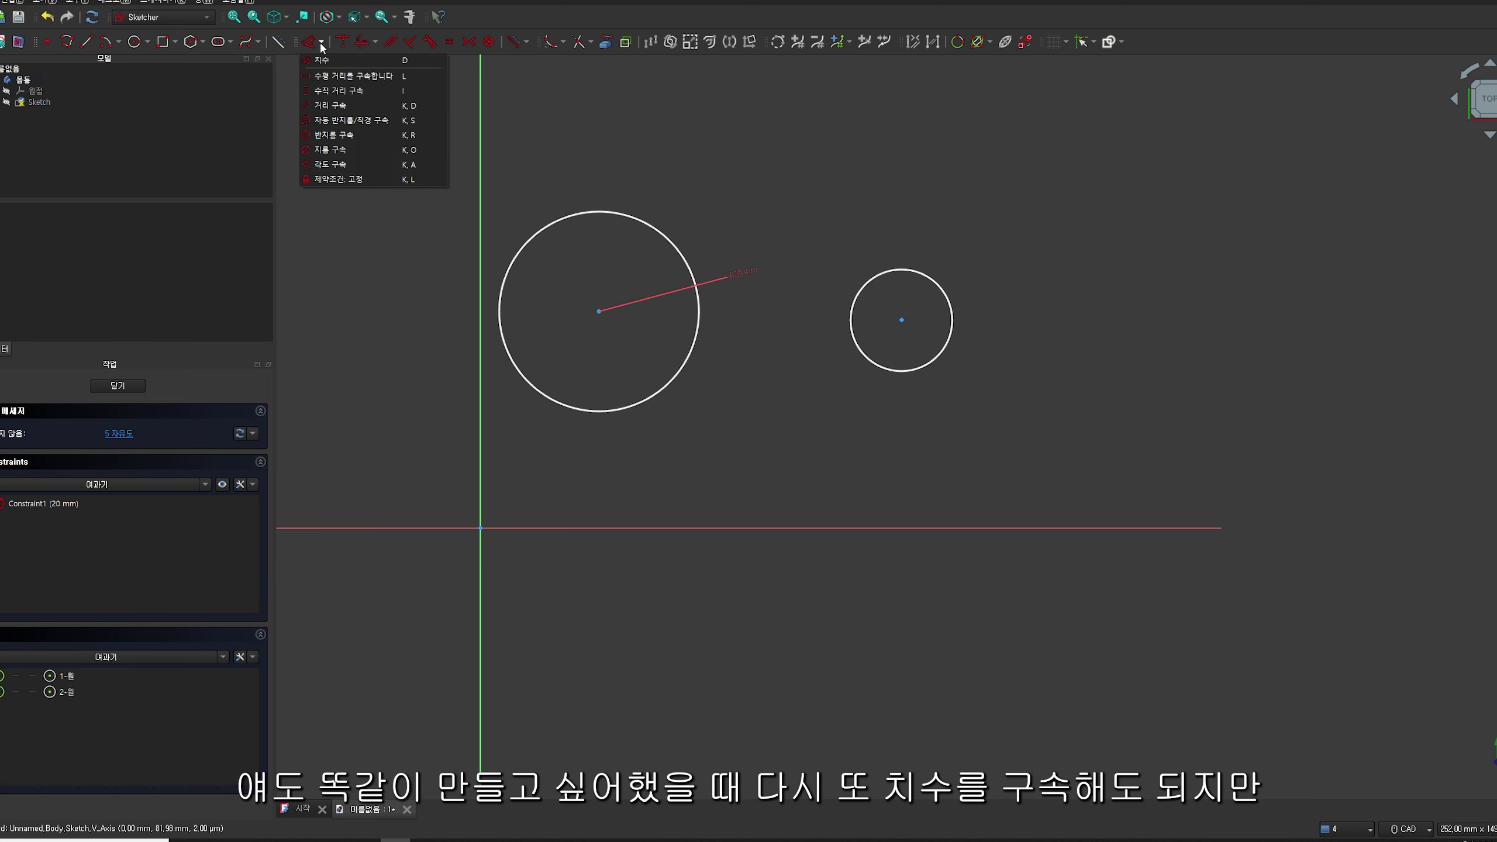
pyautogui.click(687, 141)
pyautogui.click(449, 41)
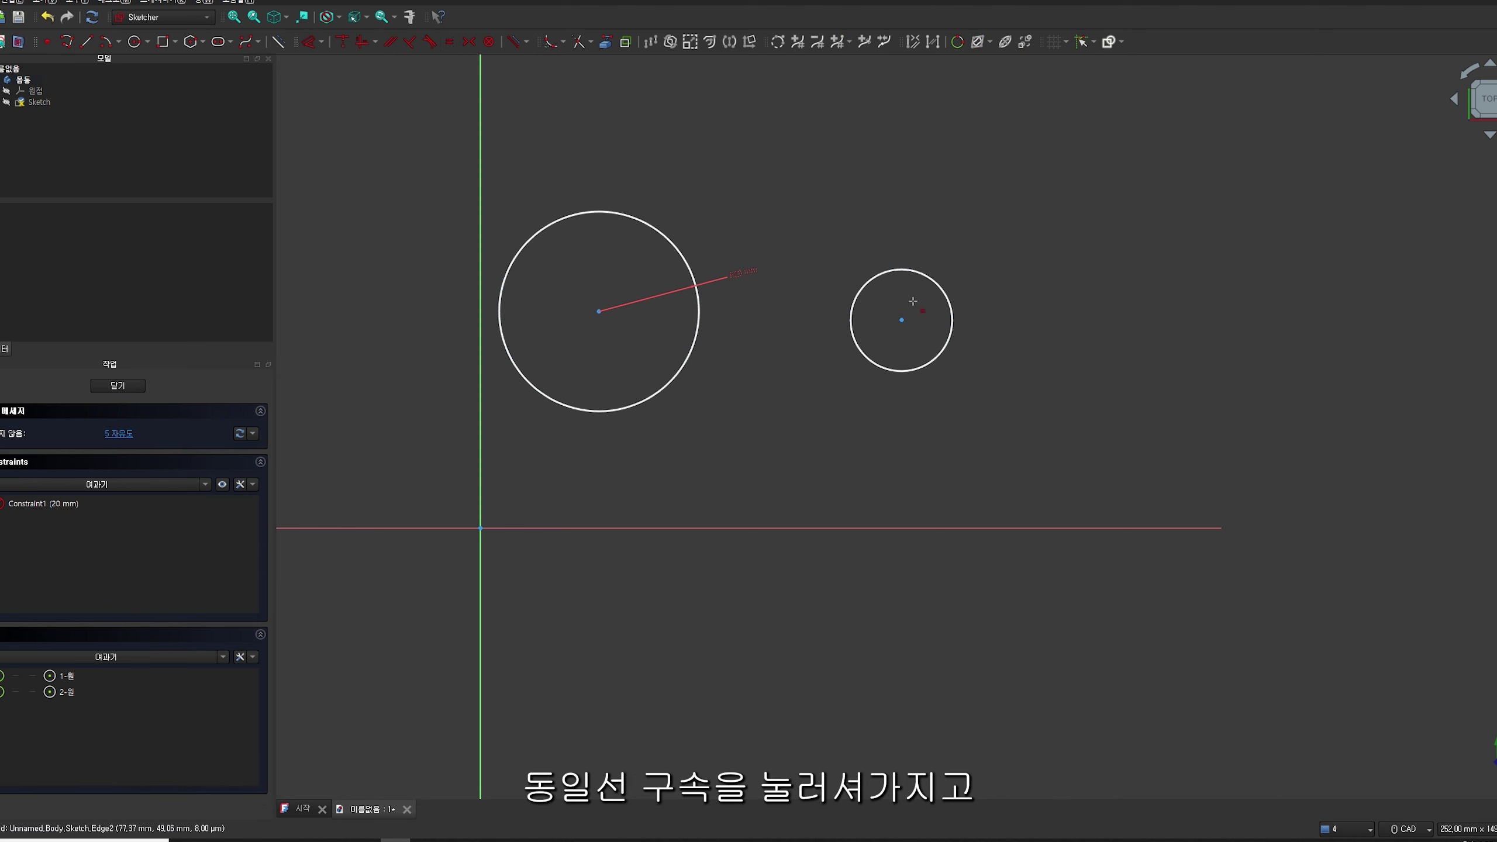
pyautogui.click(865, 283)
pyautogui.click(662, 231)
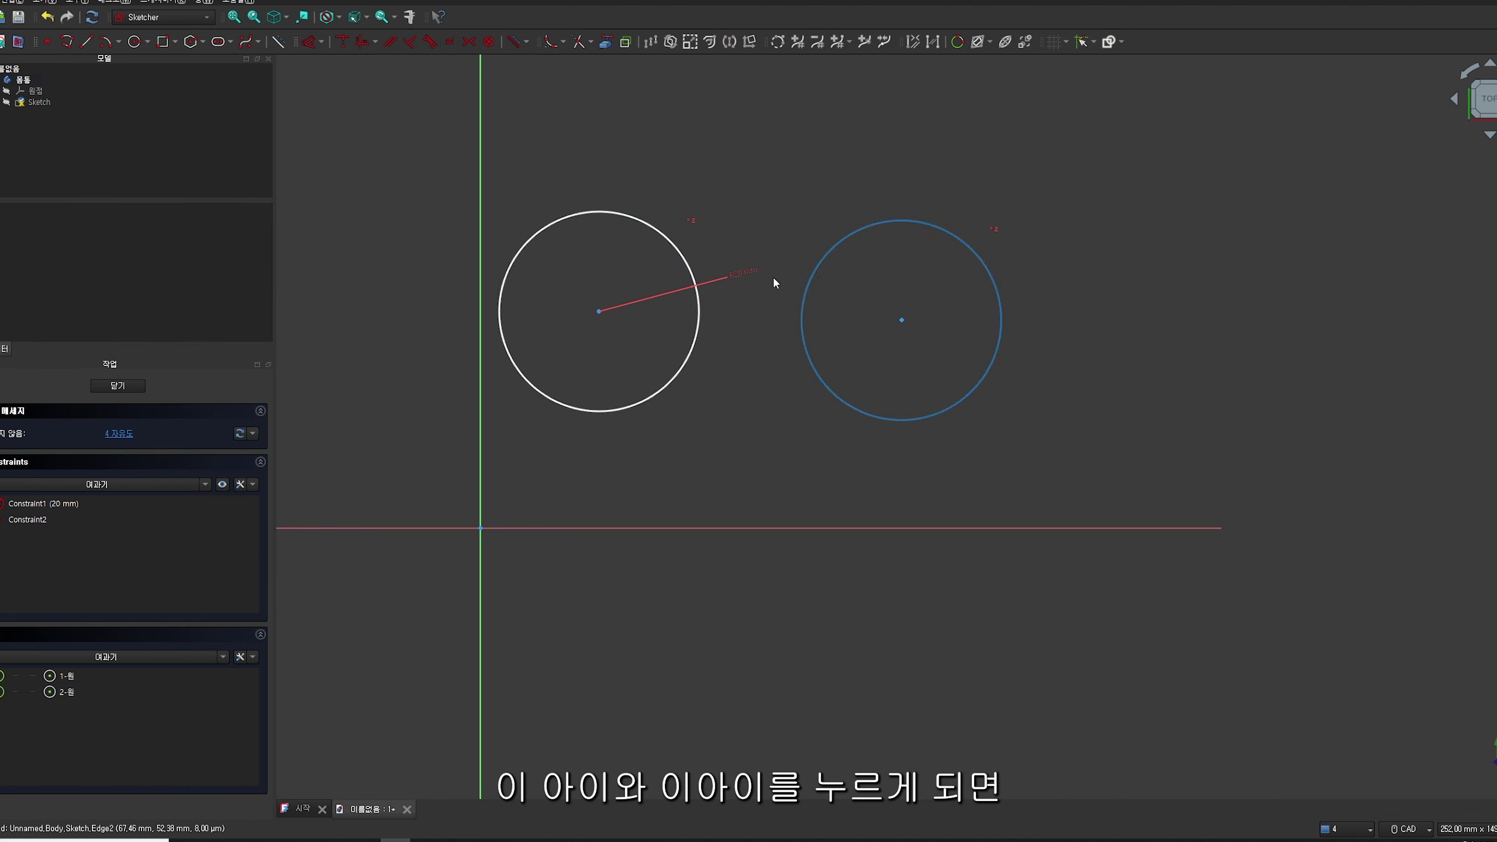
pyautogui.moveTo(900, 325)
pyautogui.mouseDown()
pyautogui.moveTo(589, 318)
pyautogui.moveTo(894, 331)
pyautogui.moveTo(880, 319)
pyautogui.mouseUp()
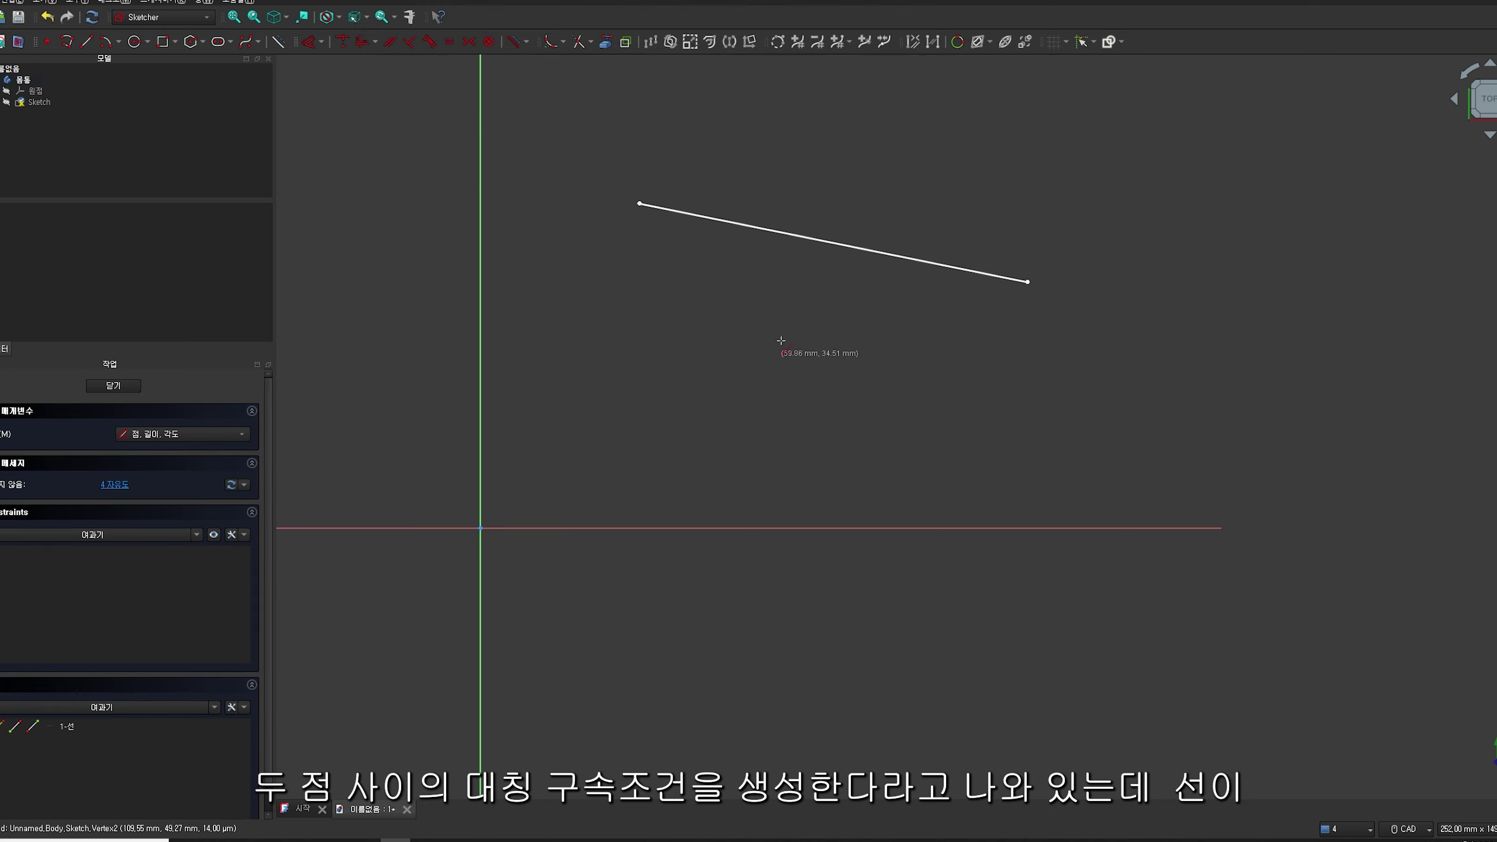
# Draw a freehand sloped line from just under the middle of the existing line down to near the horizontal axis
pyautogui.click(783, 312)
pyautogui.click(602, 516)
pyautogui.rightClick(823, 467)
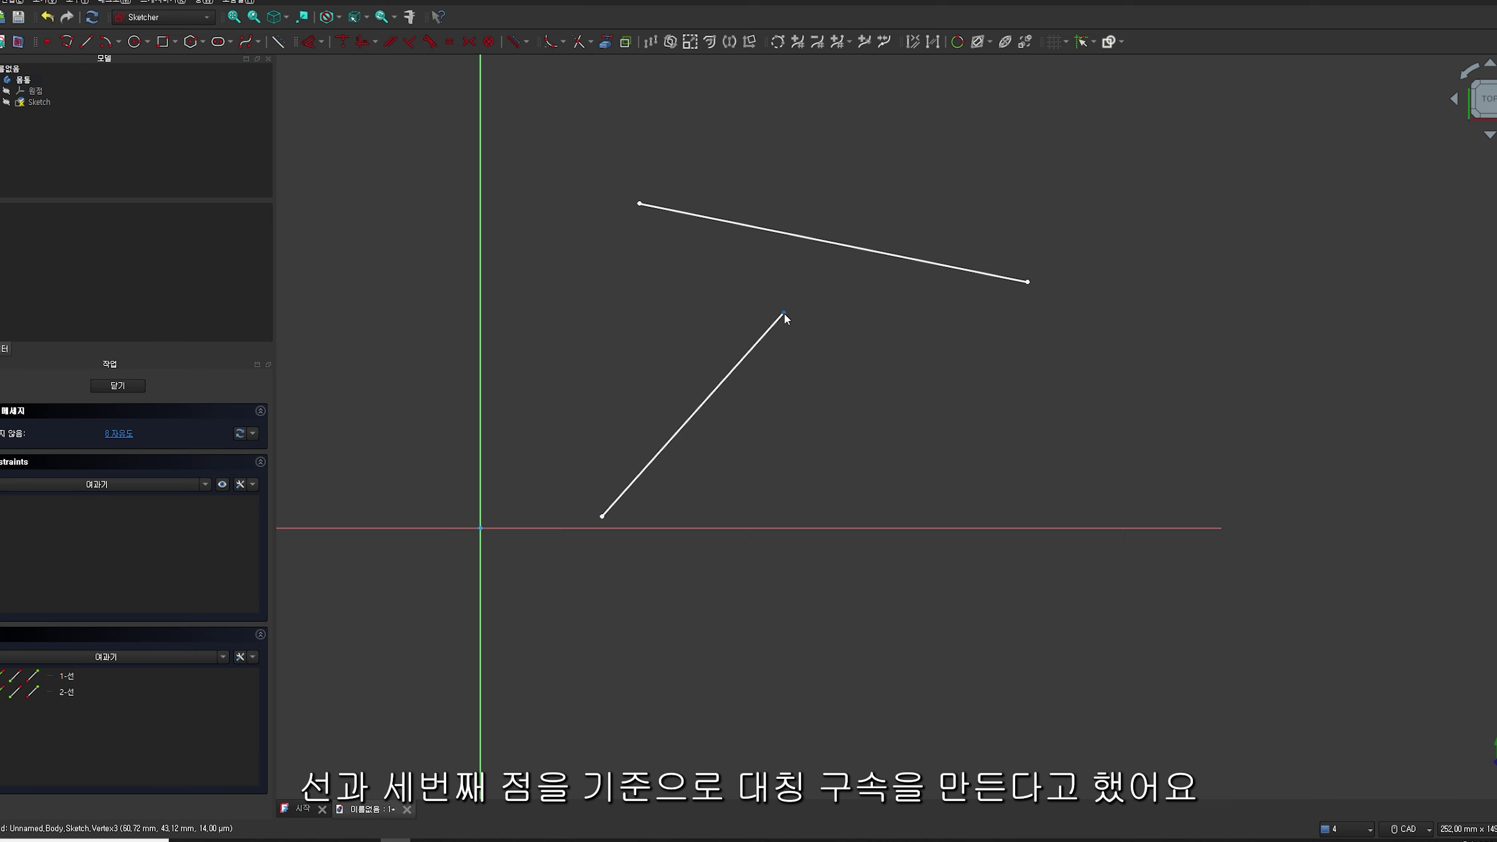
# Make the upper line's two endpoints symmetric about the lower line's upper end, and move the points to test the symmetry
pyautogui.press('s')
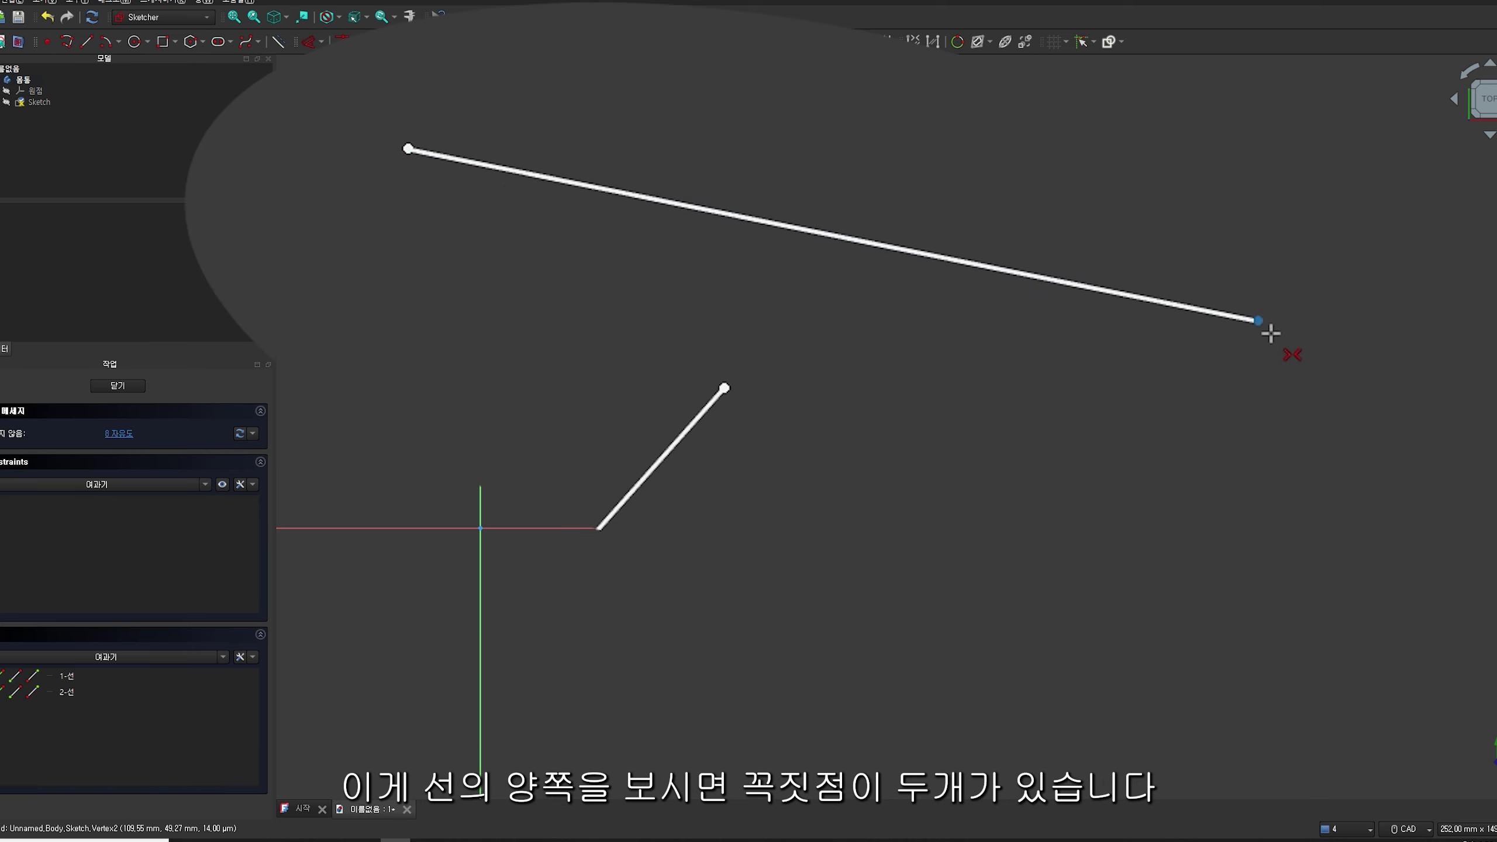
pyautogui.click(1256, 321)
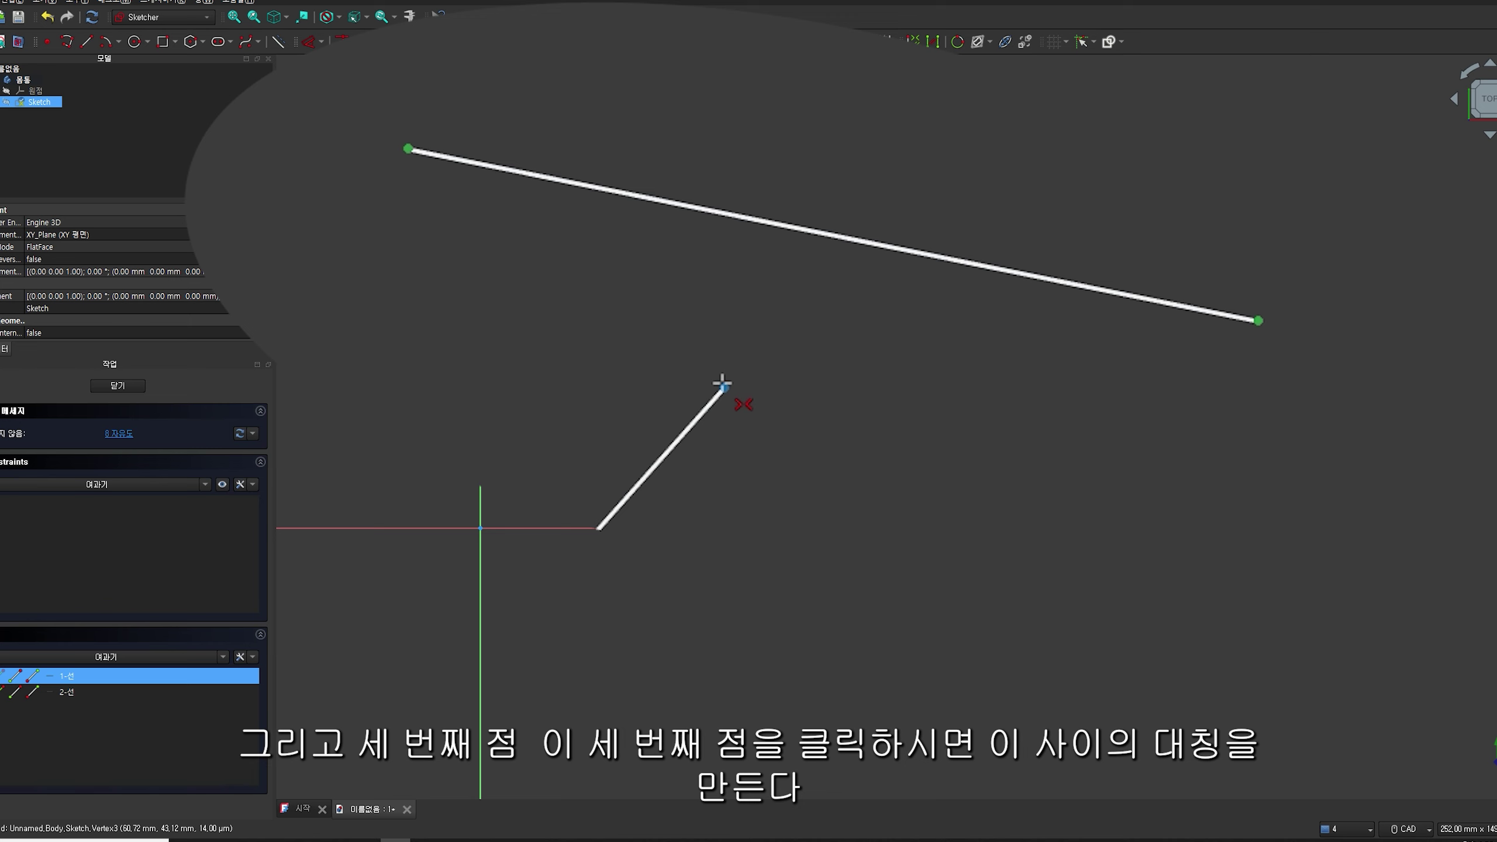
pyautogui.click(722, 384)
pyautogui.moveTo(802, 253)
pyautogui.mouseDown()
pyautogui.moveTo(842, 328)
pyautogui.moveTo(912, 358)
pyautogui.moveTo(672, 256)
pyautogui.mouseUp()
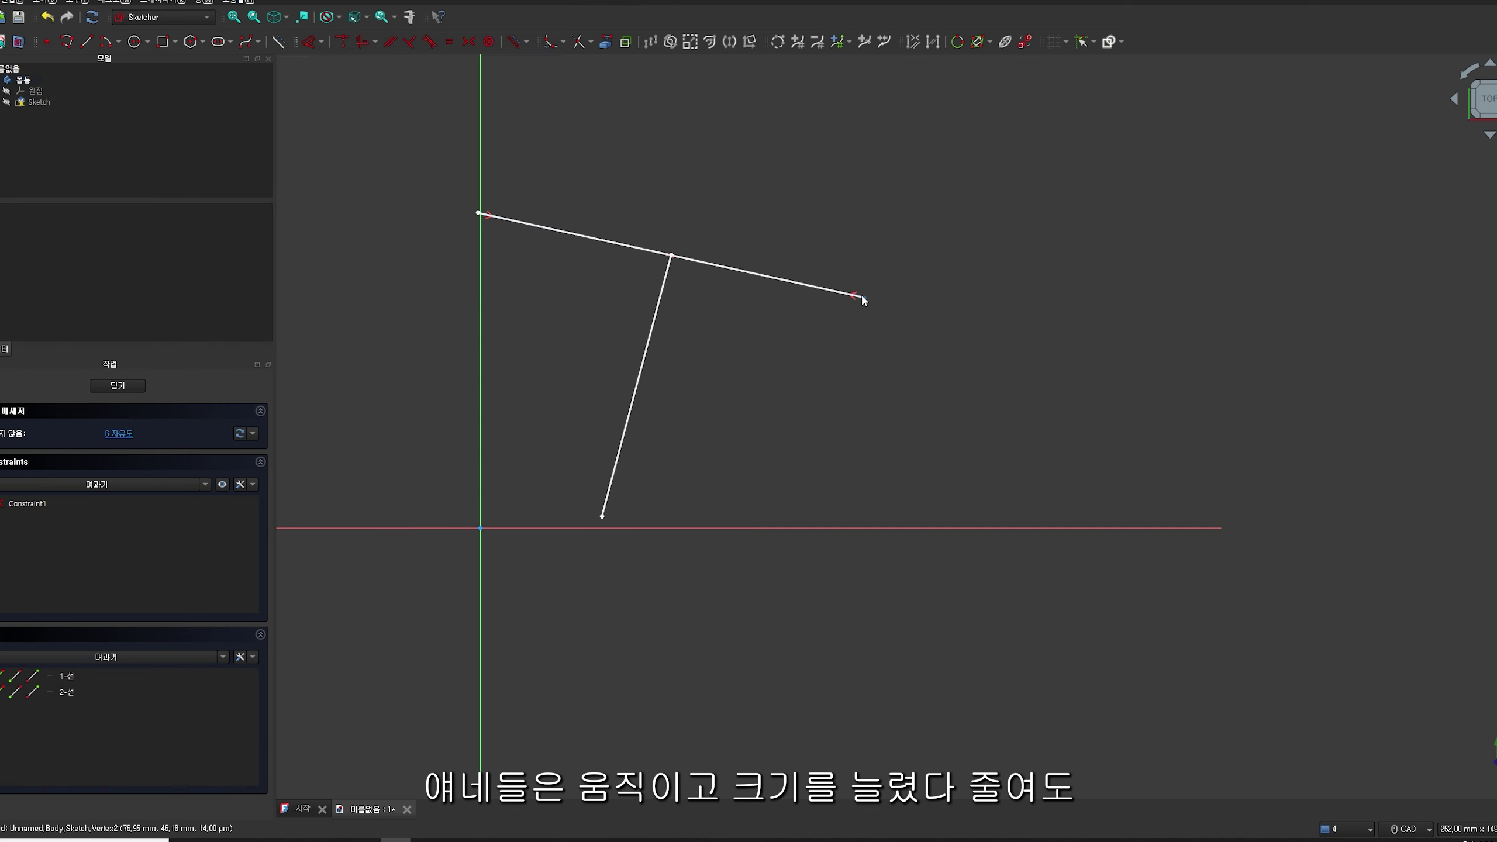
pyautogui.moveTo(862, 299); pyautogui.dragTo(915, 279)
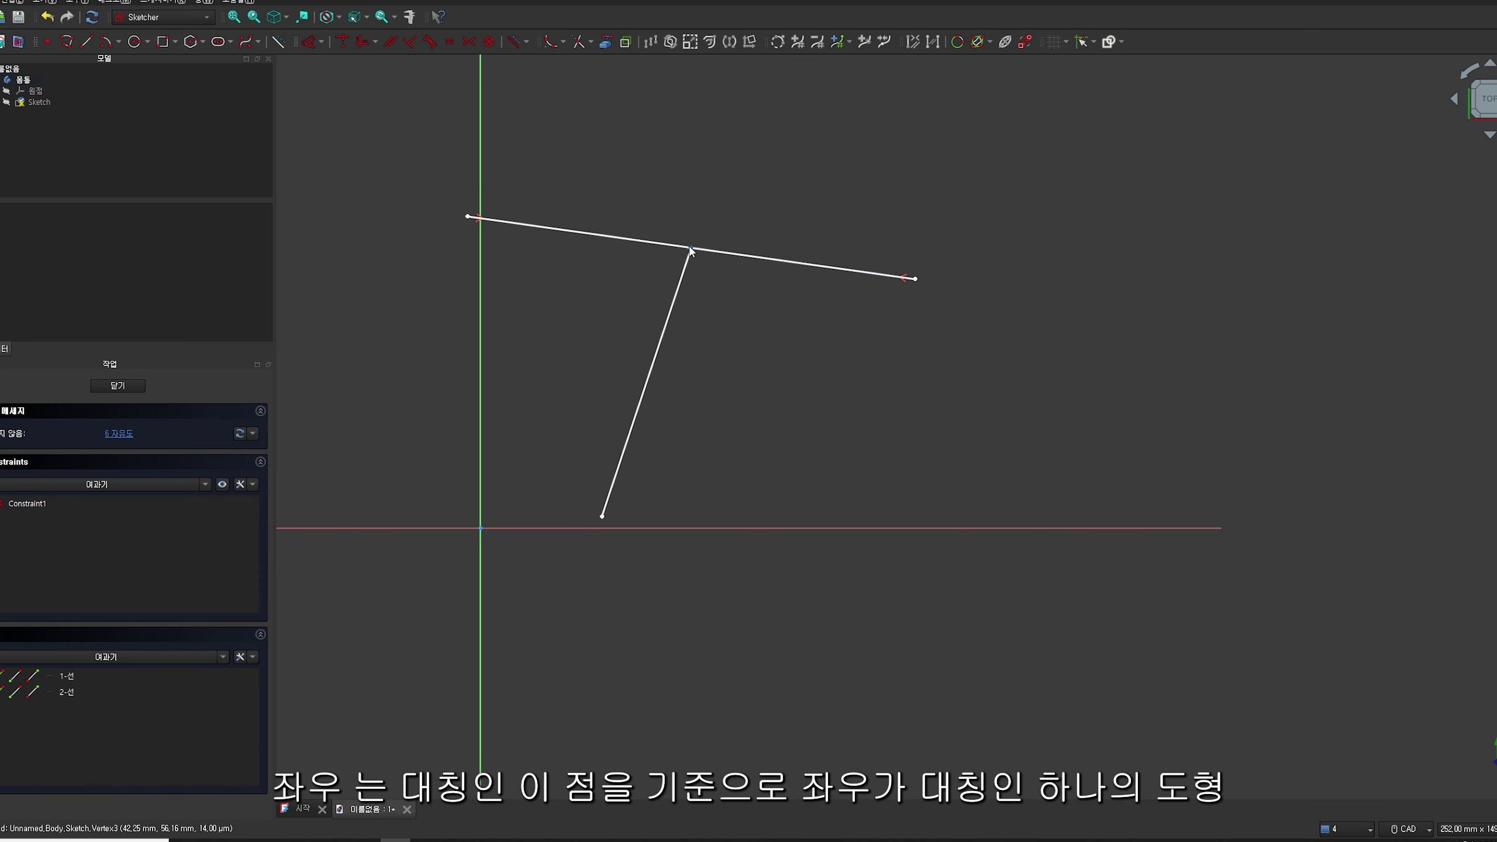
pyautogui.moveTo(687, 255); pyautogui.dragTo(676, 264)
pyautogui.moveTo(651, 358); pyautogui.dragTo(735, 338)
pyautogui.moveTo(979, 274); pyautogui.dragTo(929, 350)
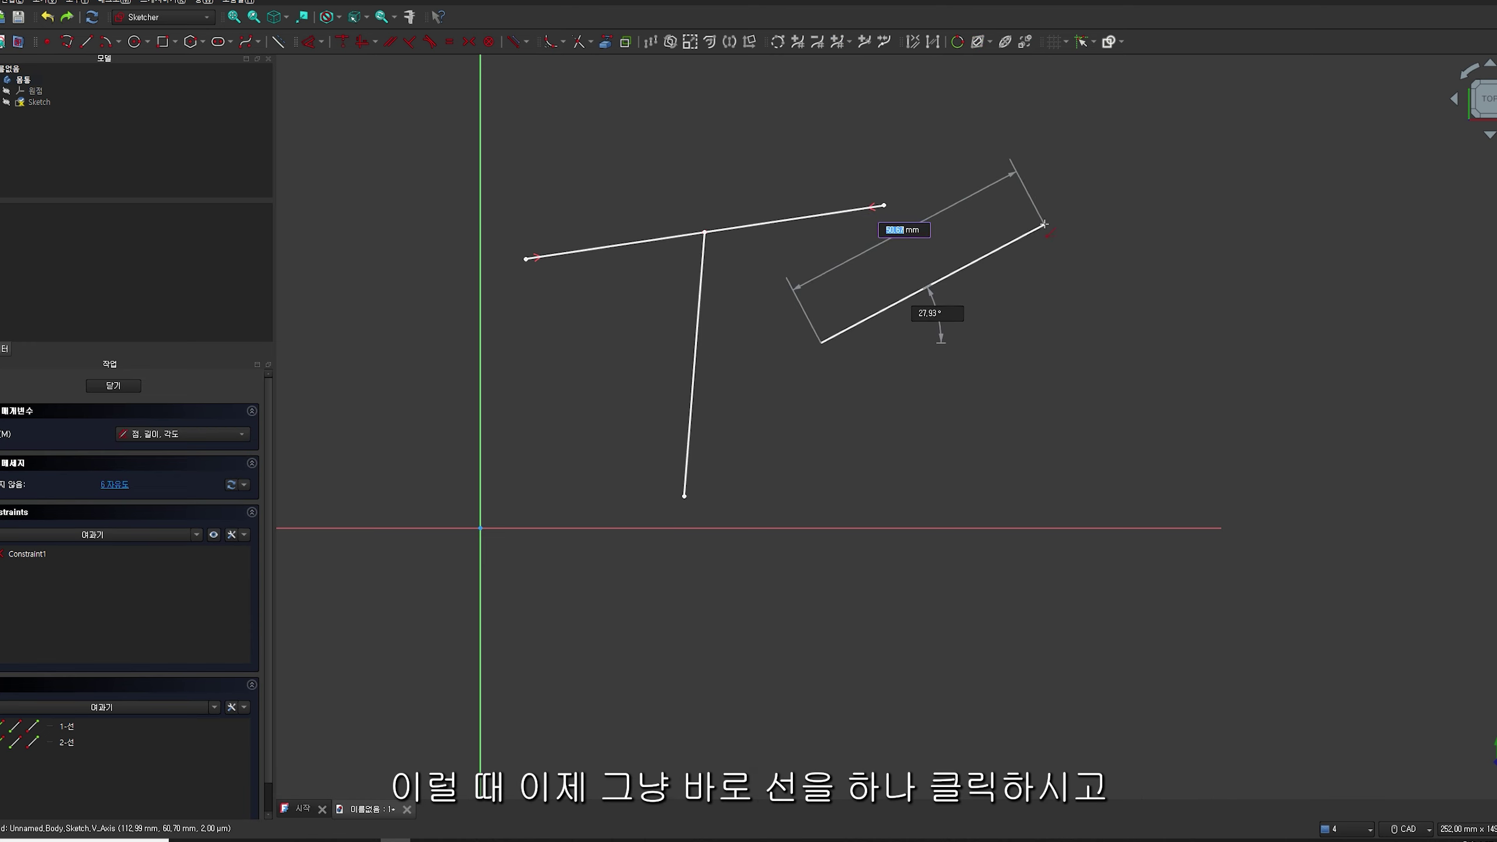
# Make a new sloped line about 50 mm long symmetric about the connecting line's lower end, and move the lines to test it
pyautogui.click(1043, 225)
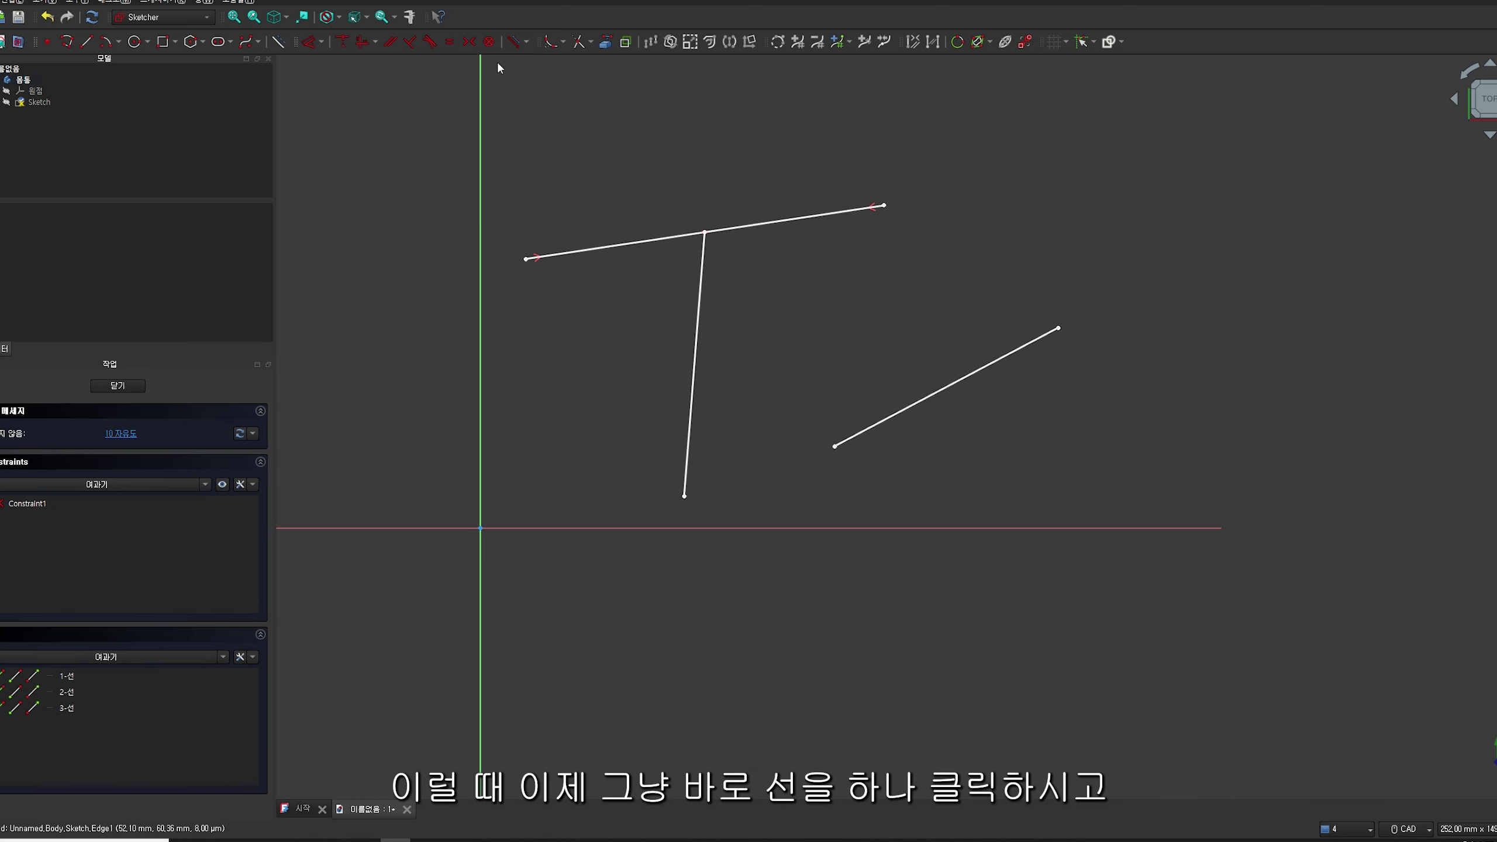
pyautogui.click(919, 401)
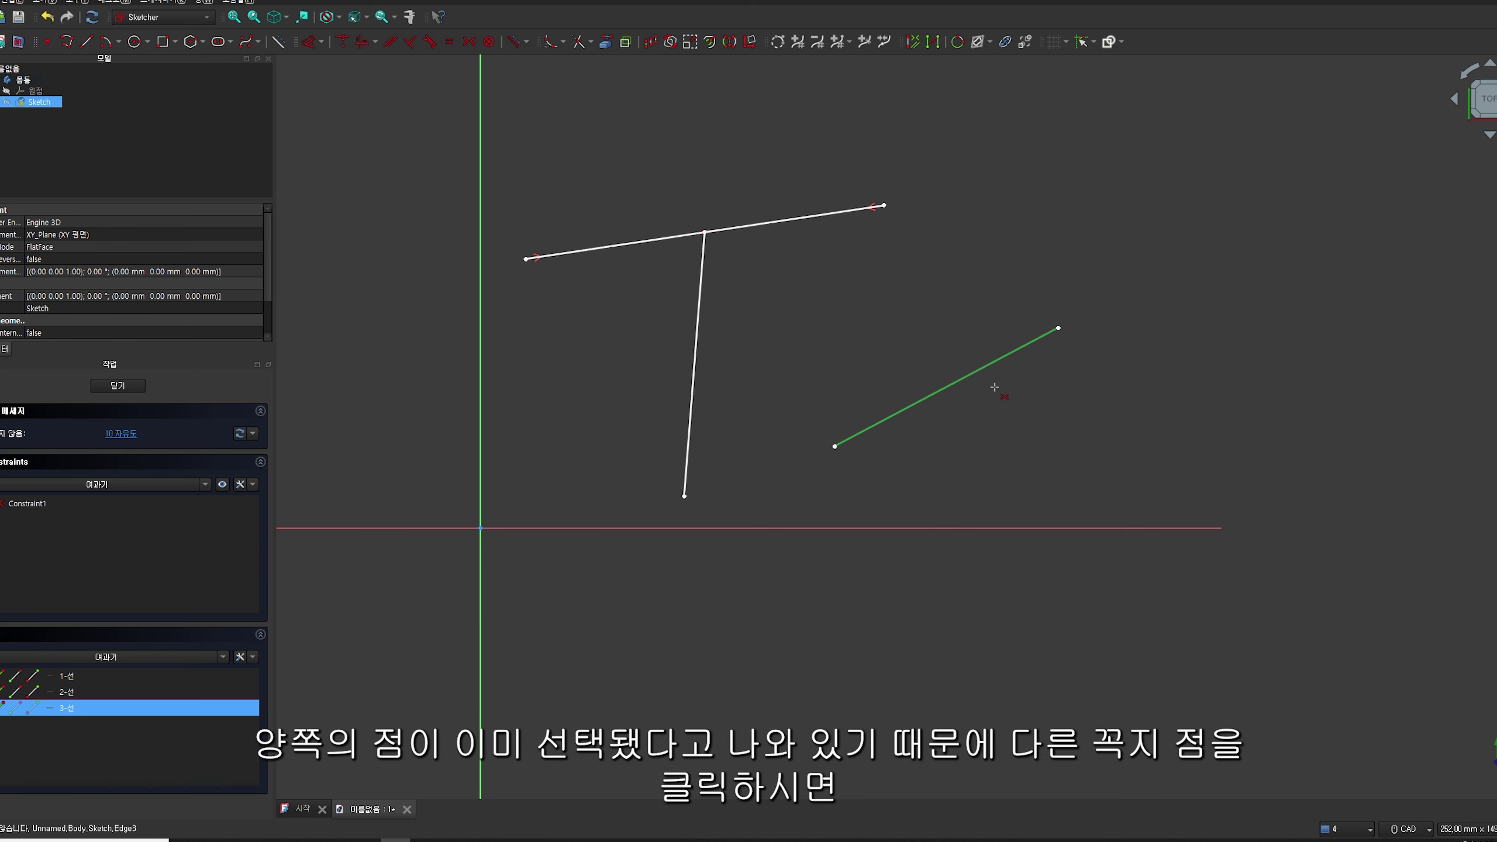
pyautogui.click(685, 500)
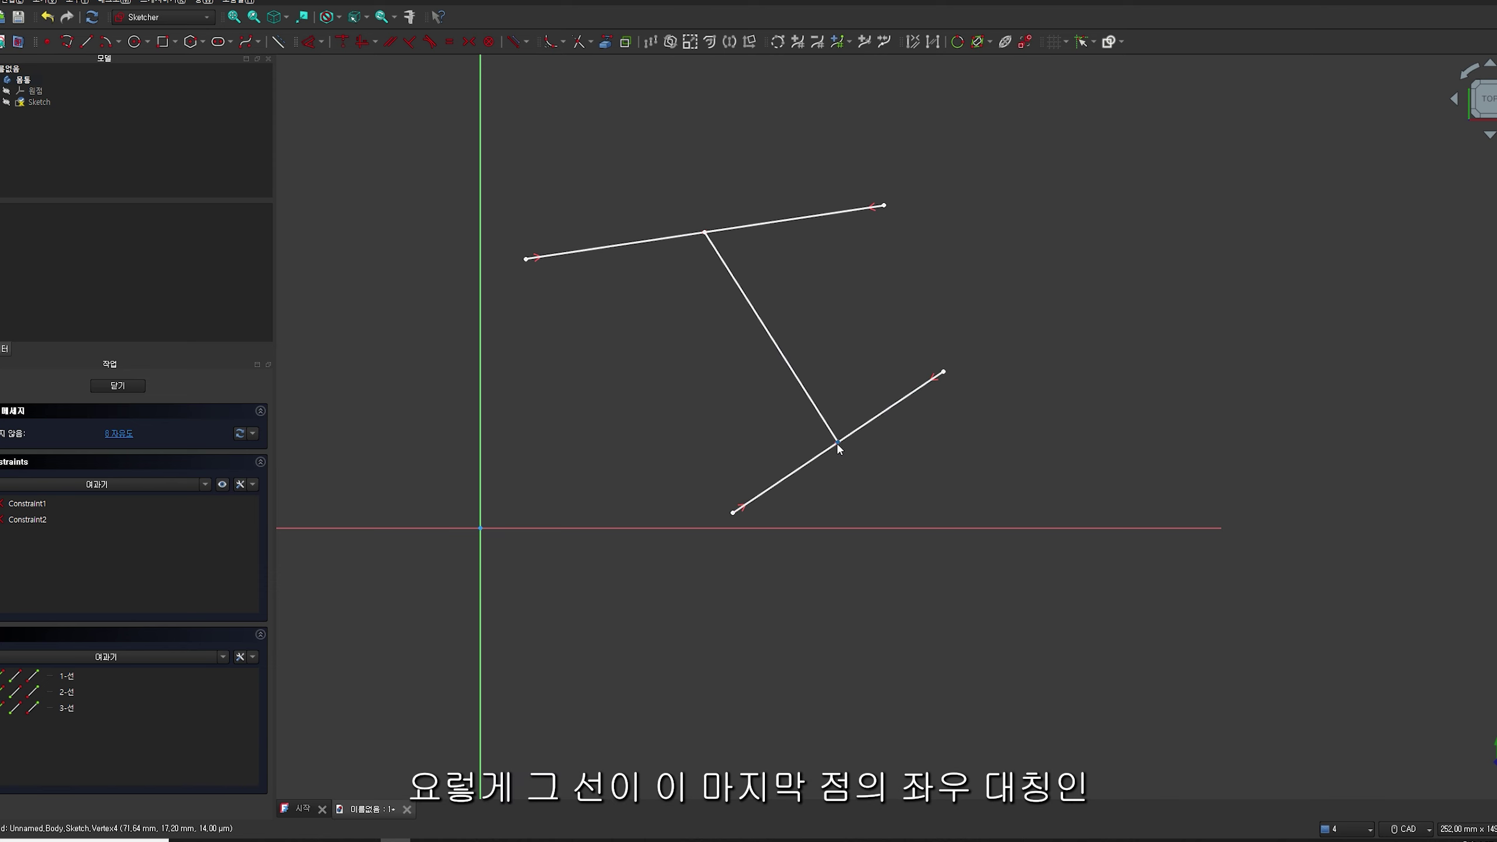
pyautogui.moveTo(733, 512); pyautogui.dragTo(727, 495)
pyautogui.moveTo(864, 416)
pyautogui.mouseDown()
pyautogui.moveTo(742, 444)
pyautogui.moveTo(765, 368)
pyautogui.moveTo(827, 267)
pyautogui.mouseUp()
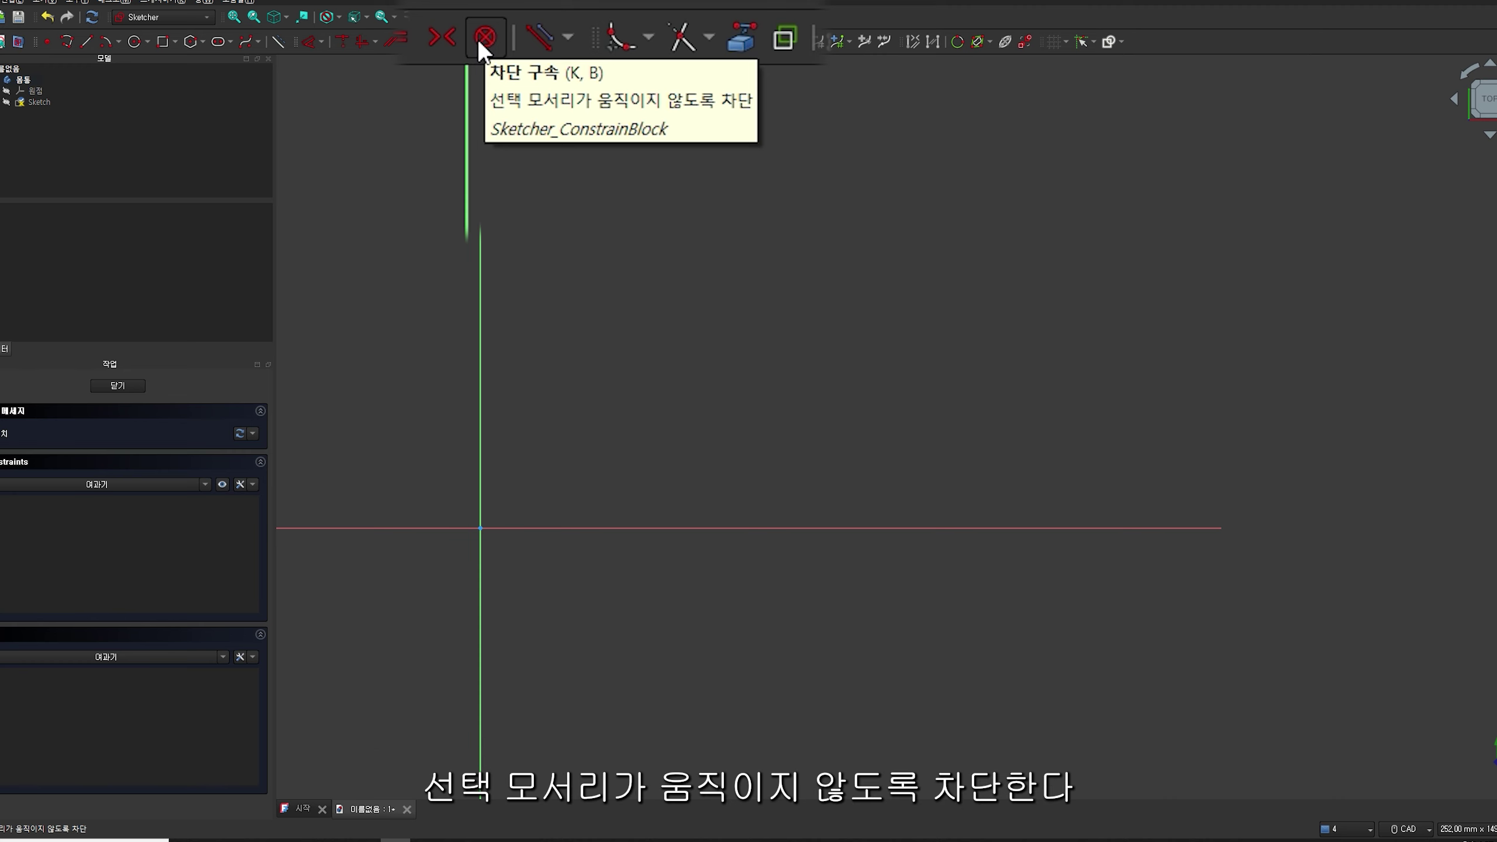
# Draw two freehand lines that share an endpoint, forming a sideways V above the horizontal axis
pyautogui.click(87, 42)
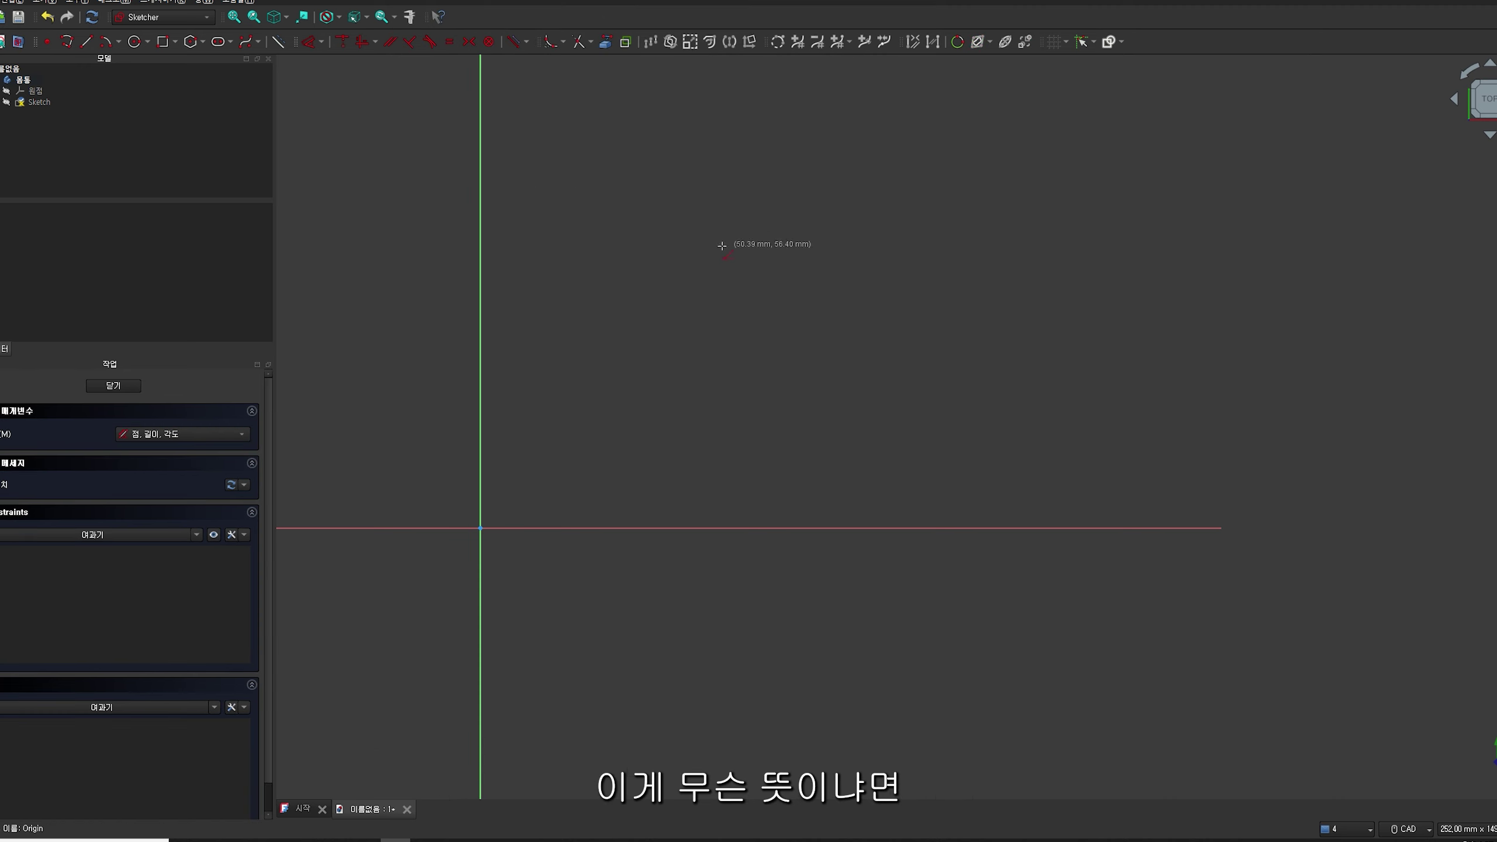
pyautogui.click(619, 239)
pyautogui.click(890, 271)
pyautogui.click(890, 271)
pyautogui.click(618, 405)
pyautogui.press('Escape')
# Move the shared vertex and the free endpoints of the two connected lines to test their freedom without a block constraint
pyautogui.moveTo(891, 272); pyautogui.dragTo(893, 313)
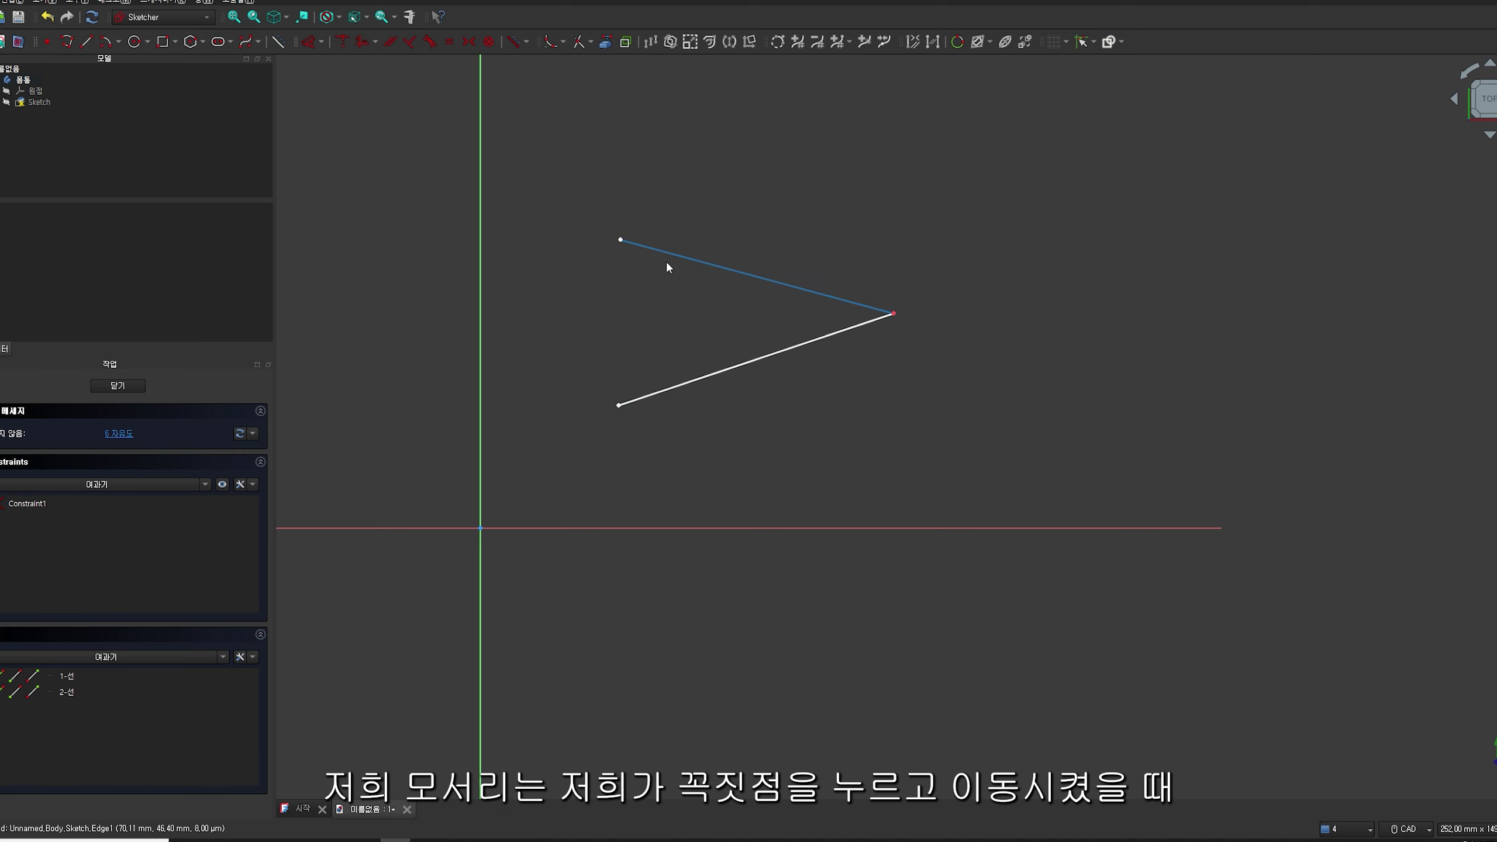
pyautogui.moveTo(620, 239); pyautogui.dragTo(602, 169)
pyautogui.moveTo(612, 429); pyautogui.dragTo(554, 466)
pyautogui.moveTo(890, 313); pyautogui.dragTo(771, 287)
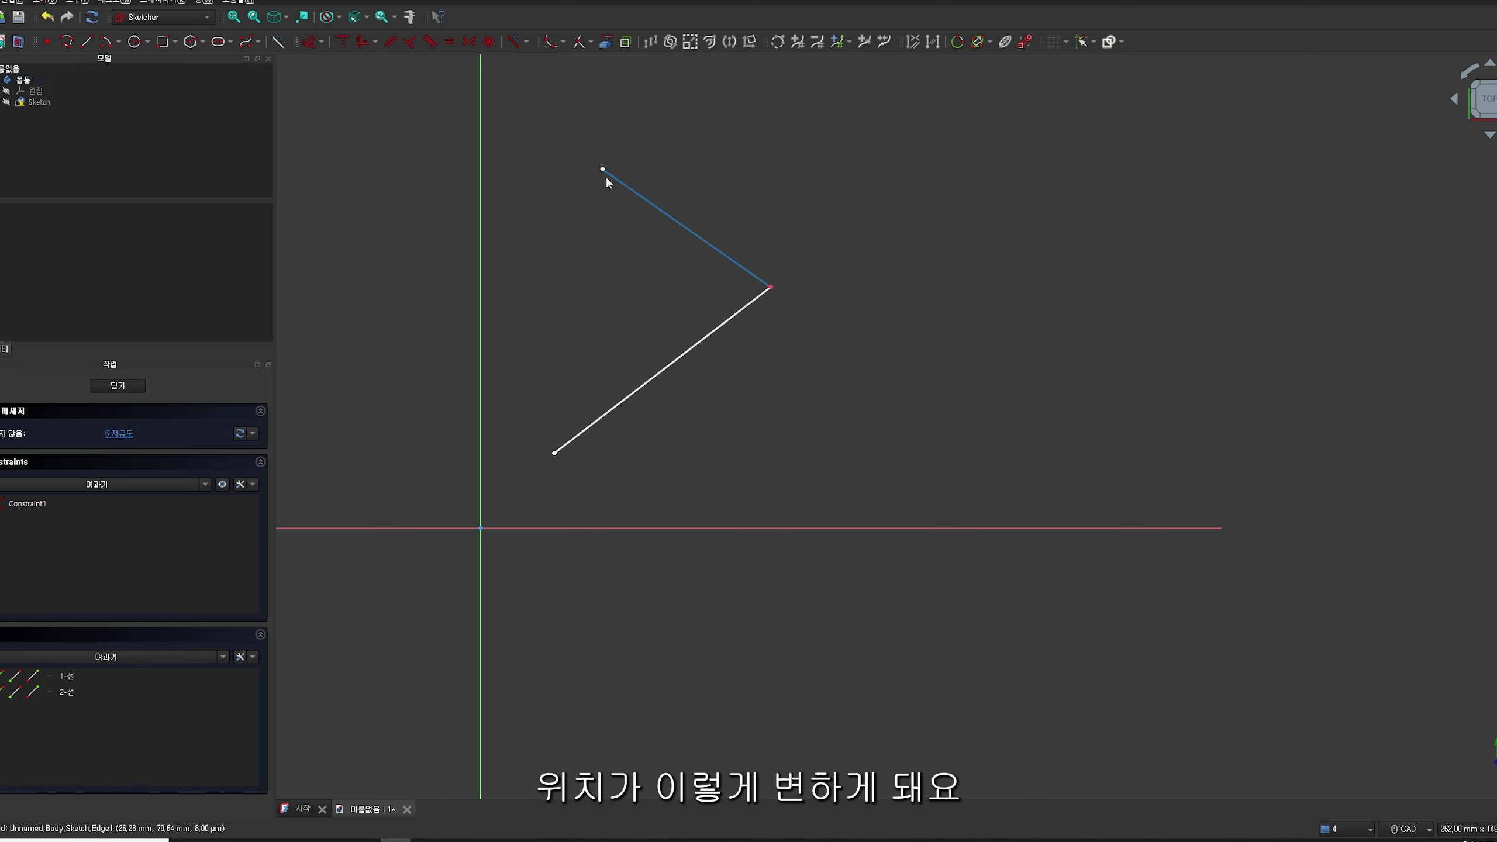
pyautogui.moveTo(604, 171); pyautogui.dragTo(551, 323)
pyautogui.moveTo(729, 349); pyautogui.dragTo(772, 331)
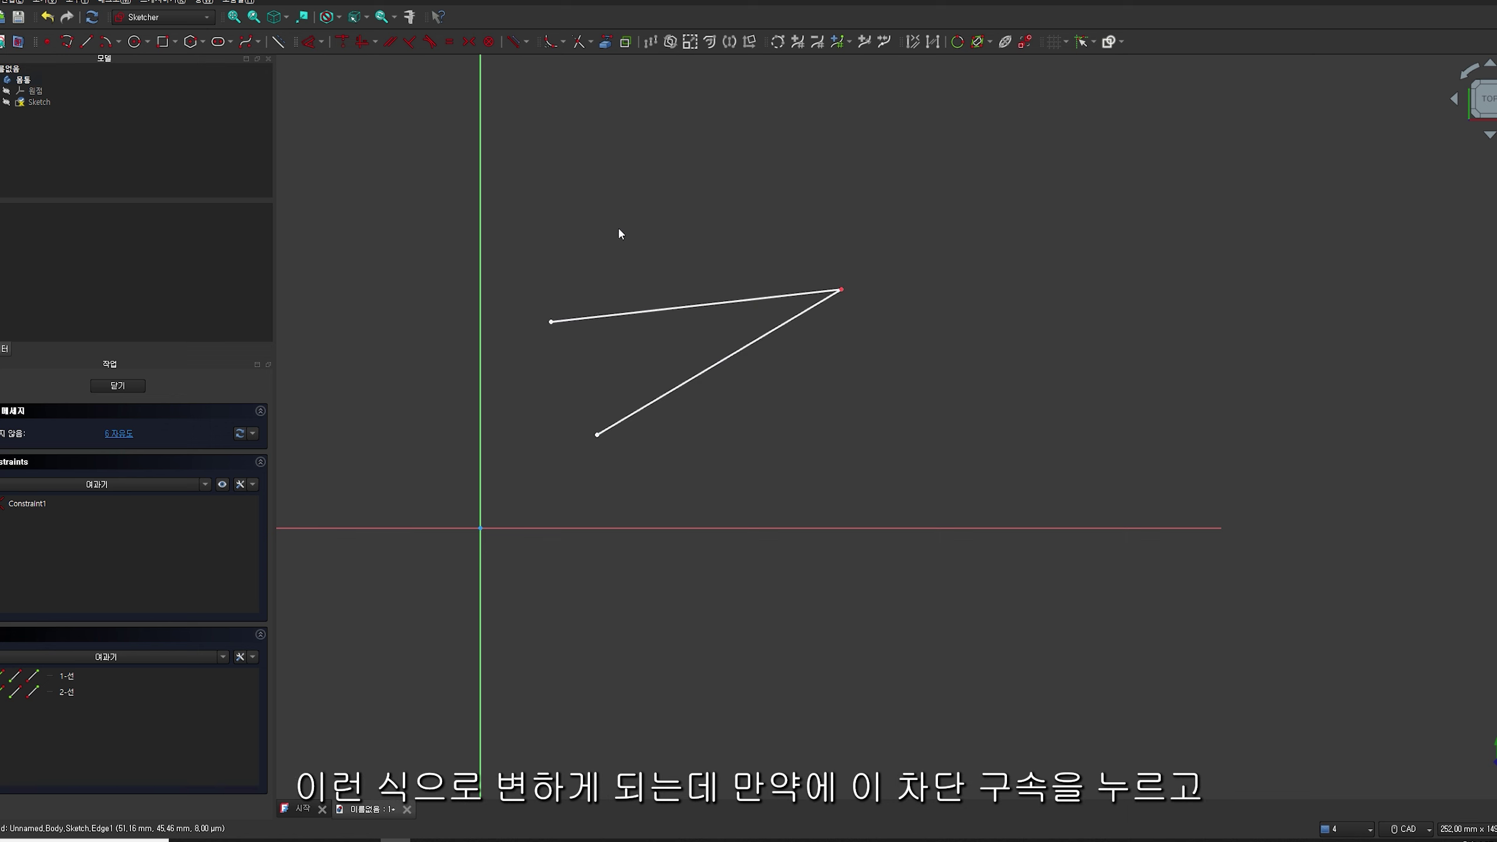
# Apply a block constraint to the upper line, and try moving its endpoints and the lower line's free end
pyautogui.click(488, 44)
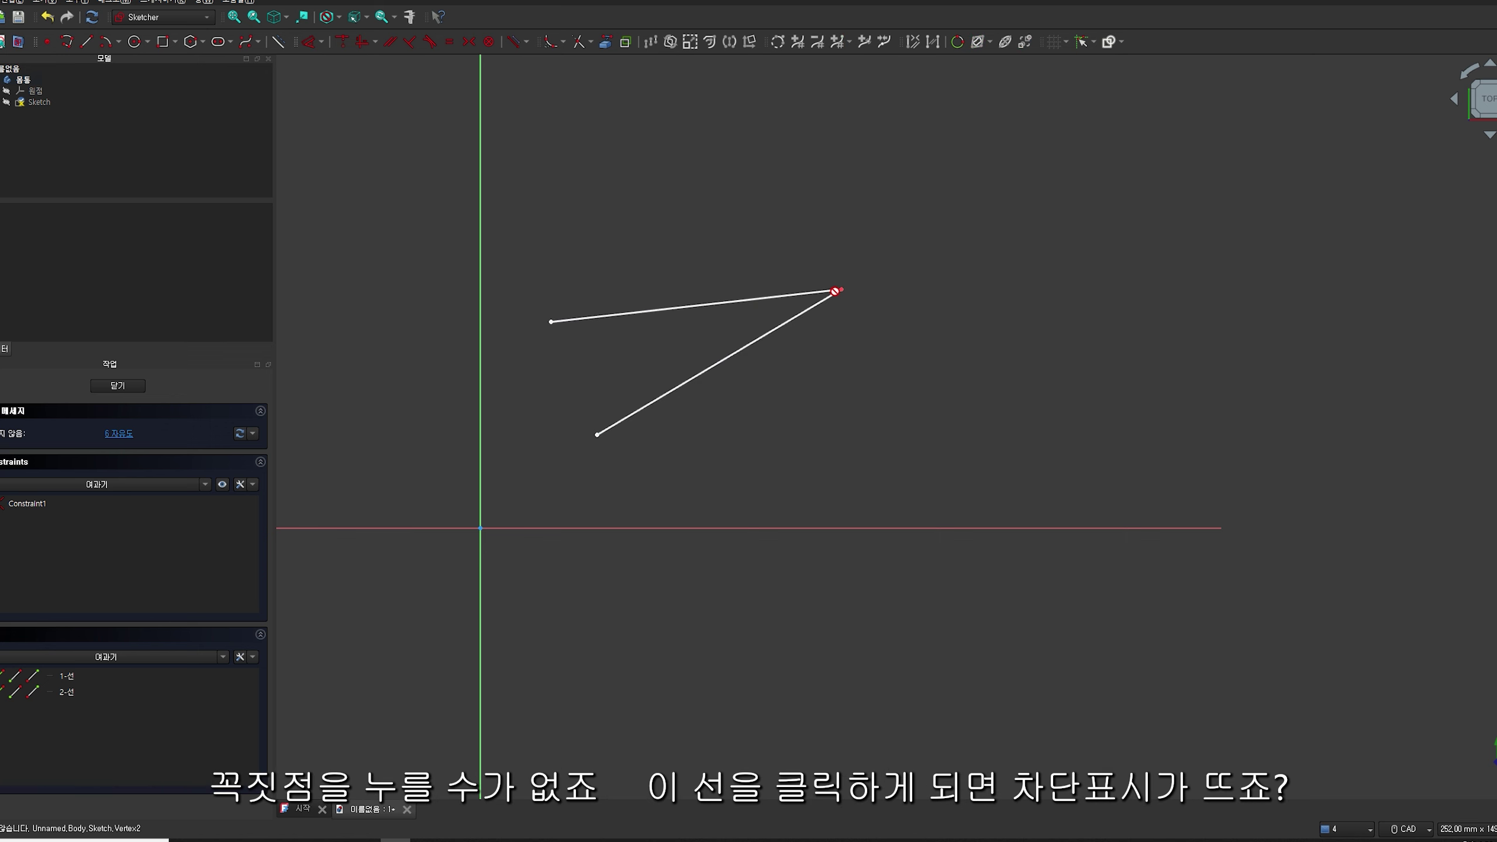
pyautogui.click(747, 303)
pyautogui.moveTo(585, 436)
pyautogui.mouseDown()
pyautogui.moveTo(589, 551)
pyautogui.moveTo(586, 428)
pyautogui.mouseUp()
pyautogui.moveTo(841, 289); pyautogui.dragTo(890, 245)
pyautogui.moveTo(551, 322); pyautogui.dragTo(472, 258)
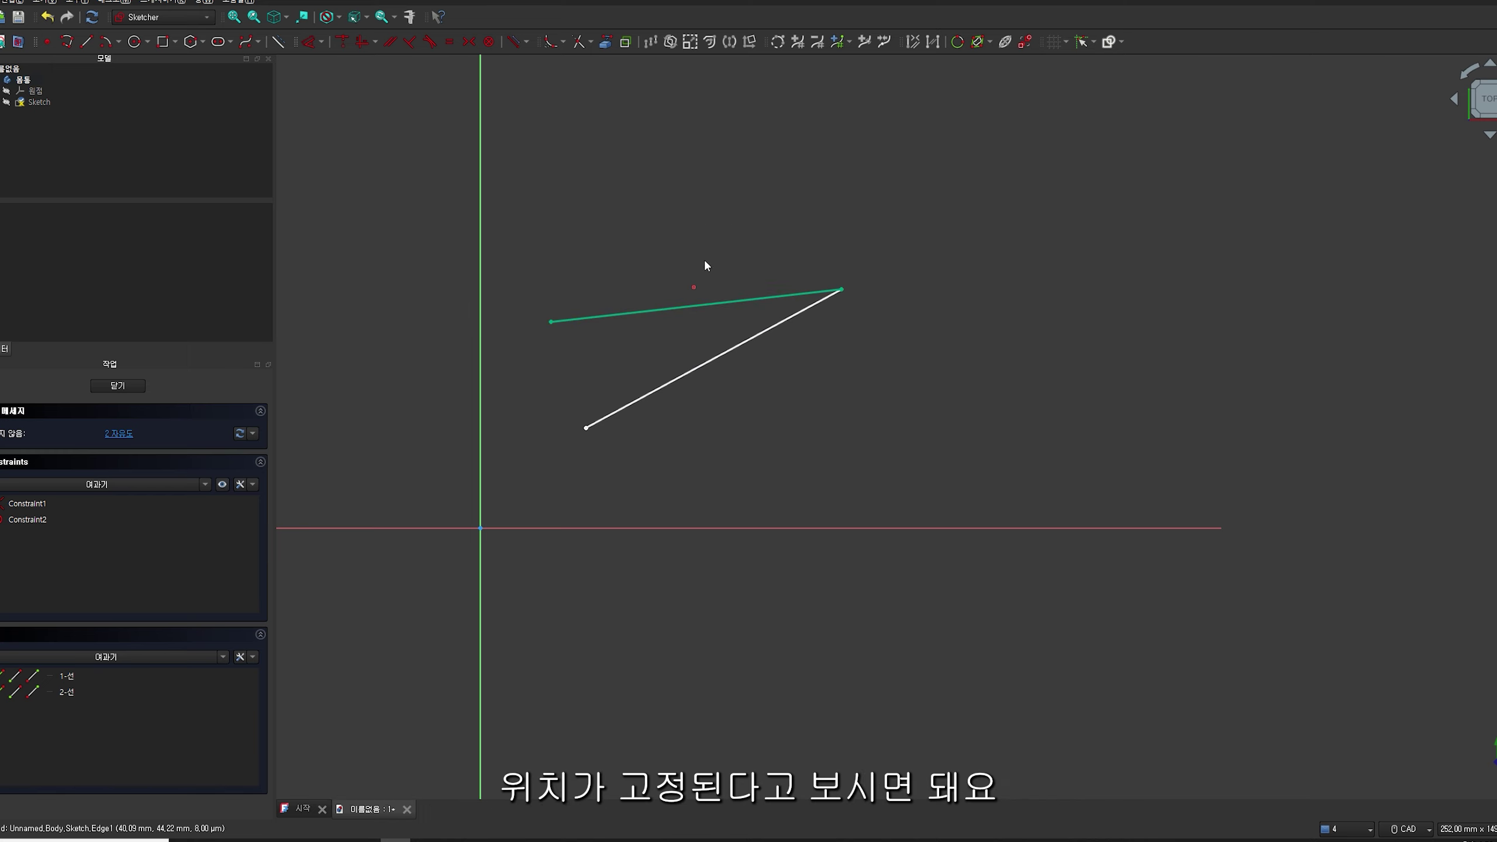
pyautogui.moveTo(586, 428); pyautogui.dragTo(784, 460)
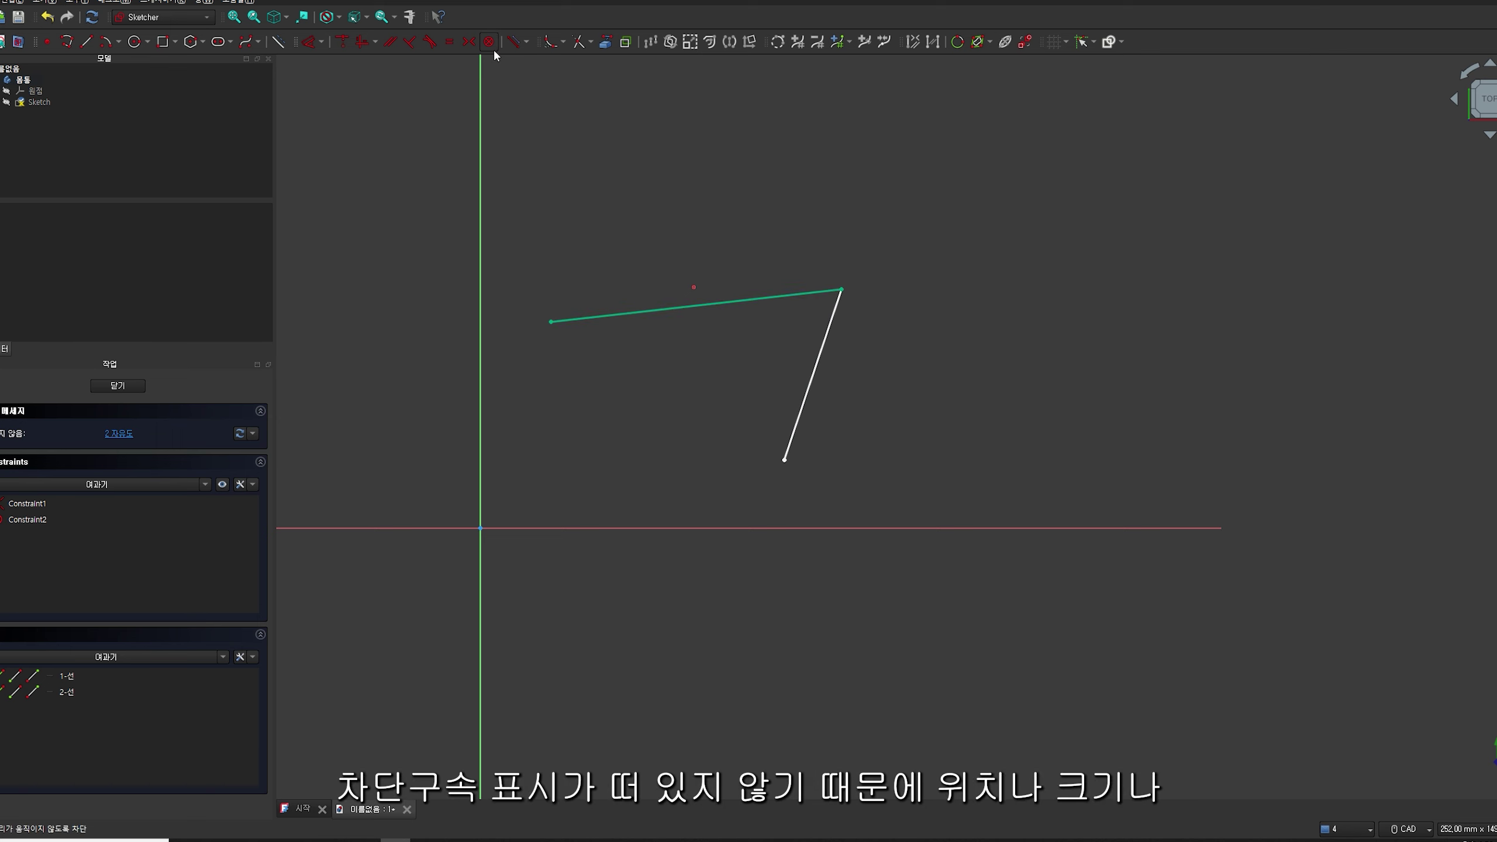
pyautogui.moveTo(784, 460); pyautogui.dragTo(649, 392)
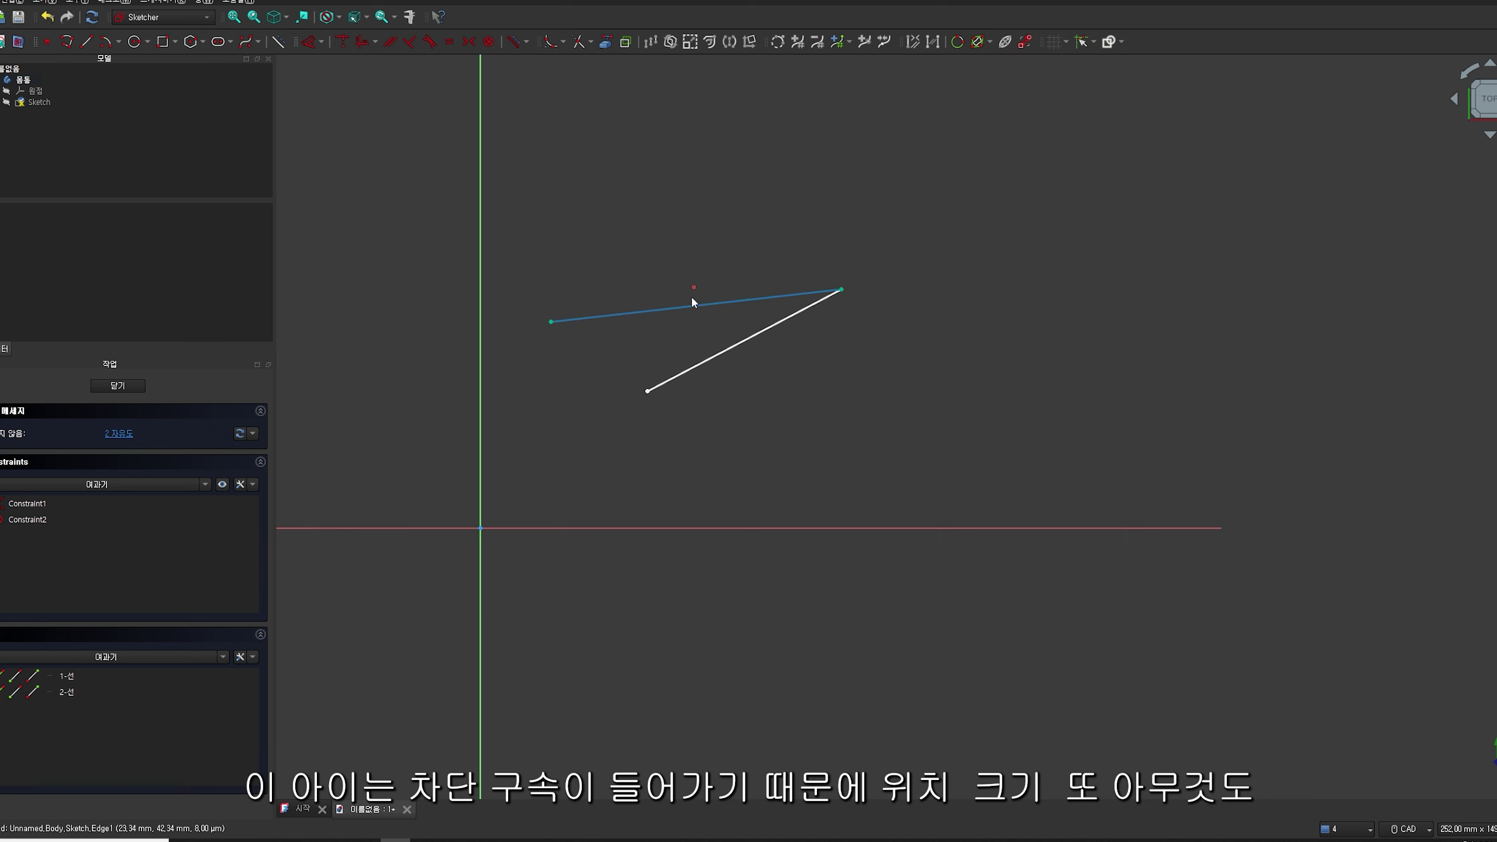
pyautogui.click(692, 286)
pyautogui.moveTo(647, 391); pyautogui.dragTo(672, 519)
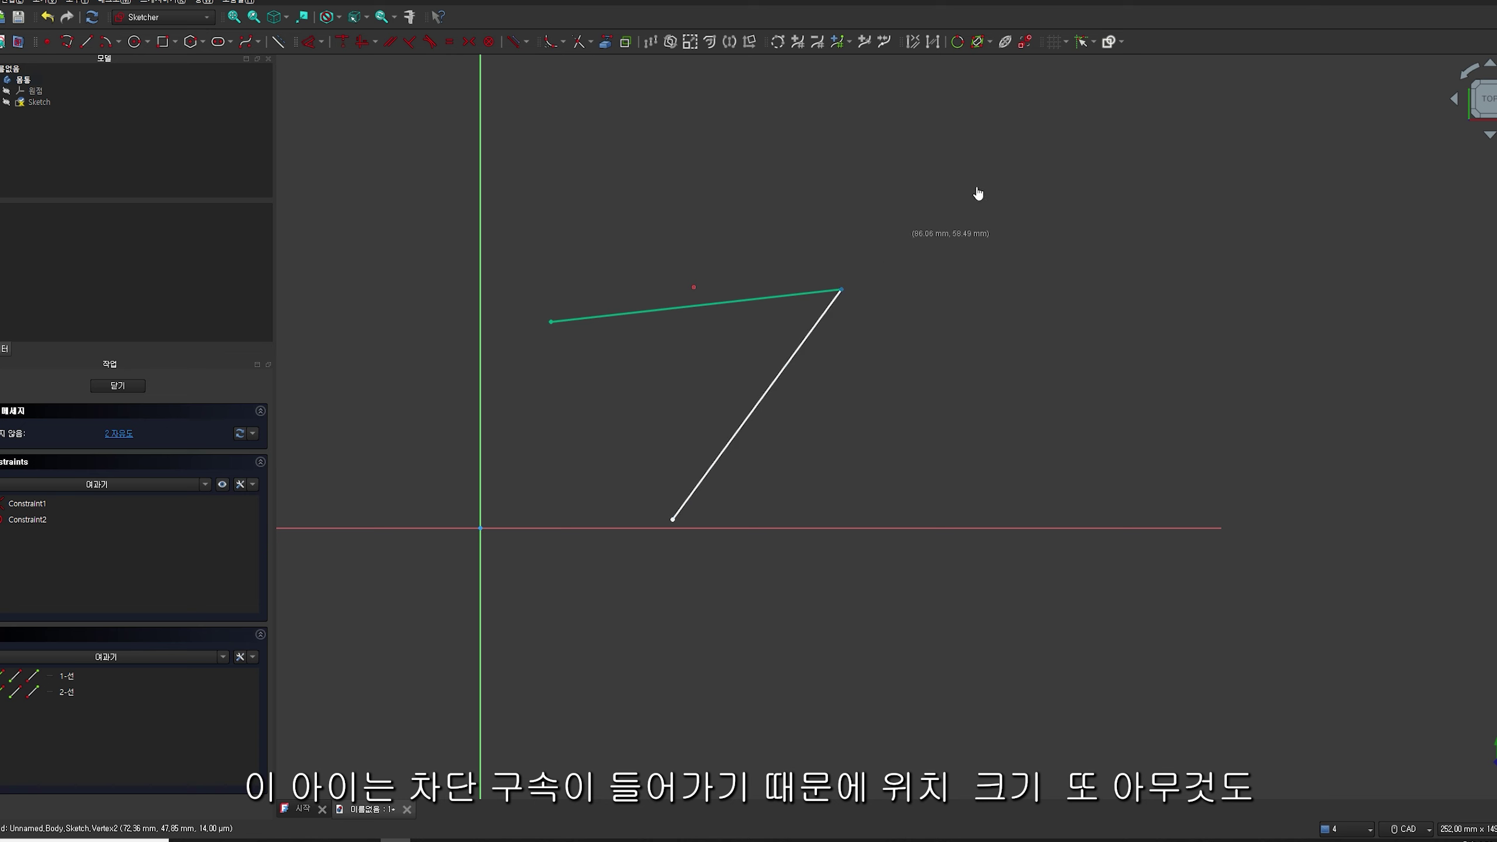
# Delete the block constraint from the upper line, and move the shared vertex and the upper line's free end
pyautogui.click(695, 288)
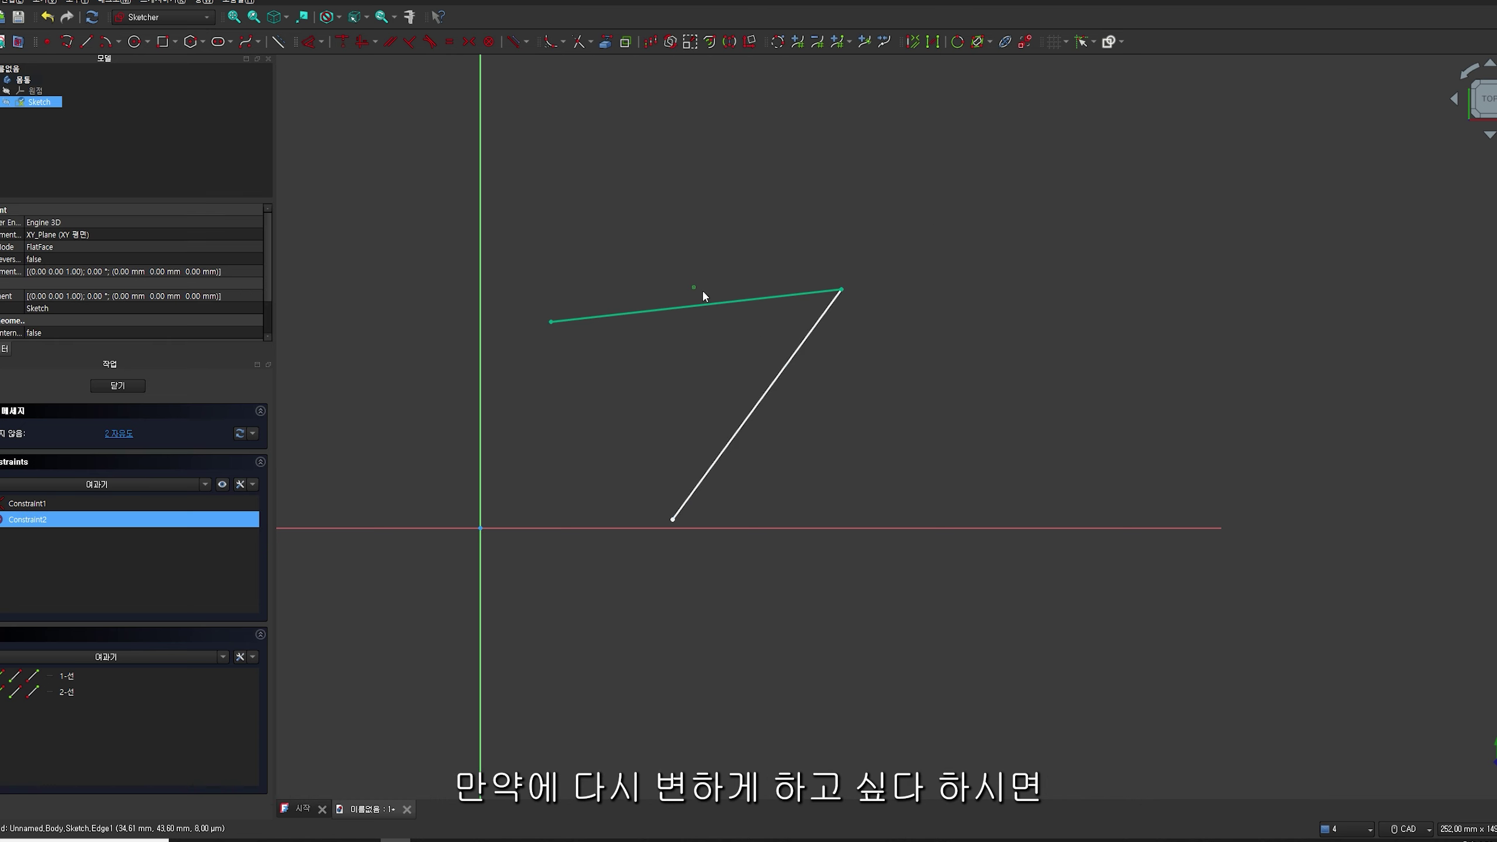
pyautogui.scroll(3, 692, 295)
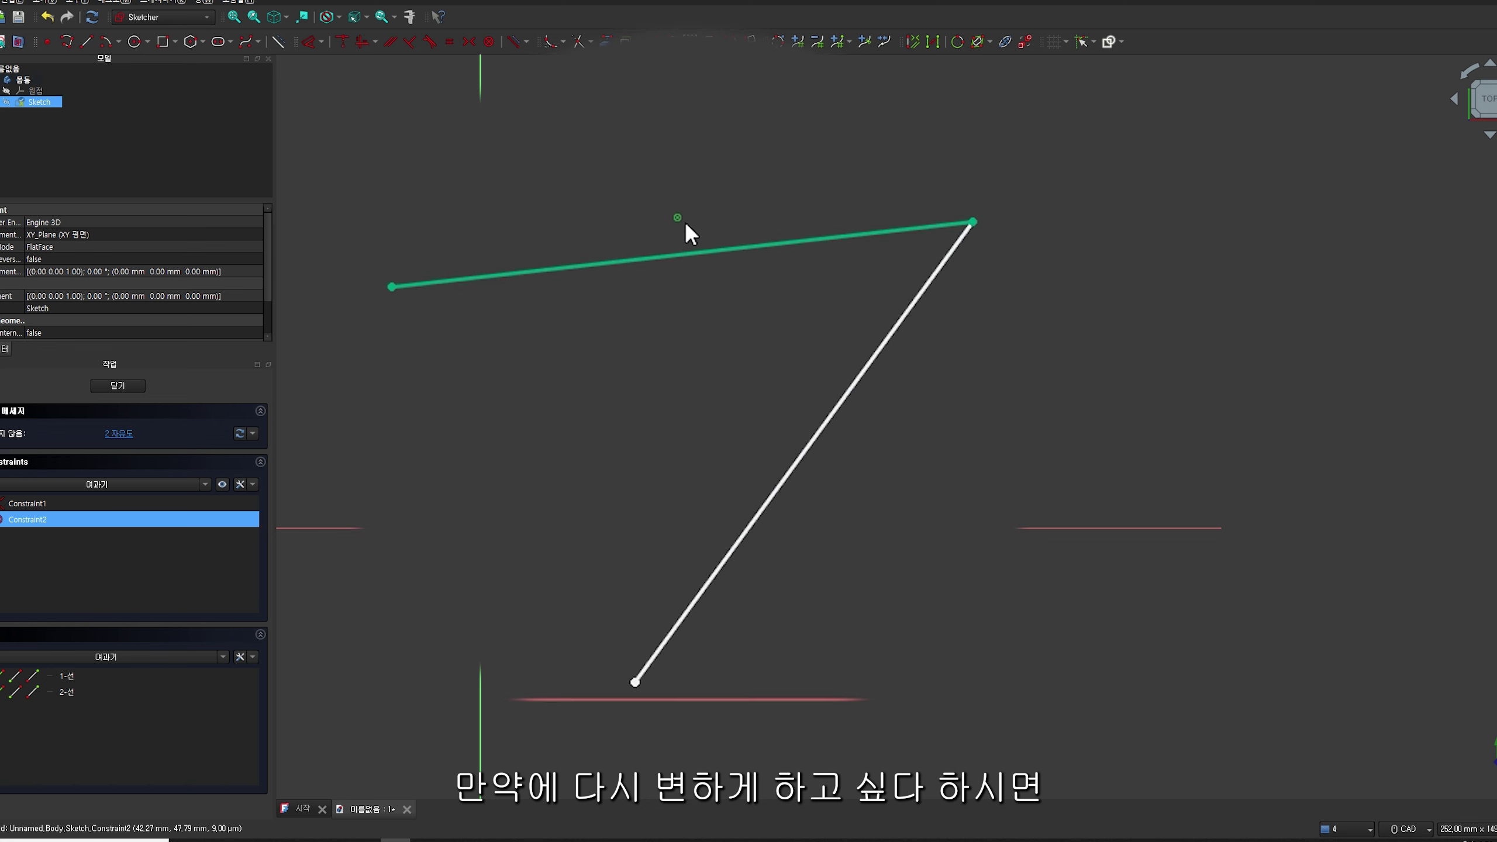
pyautogui.click(685, 203)
pyautogui.click(678, 218)
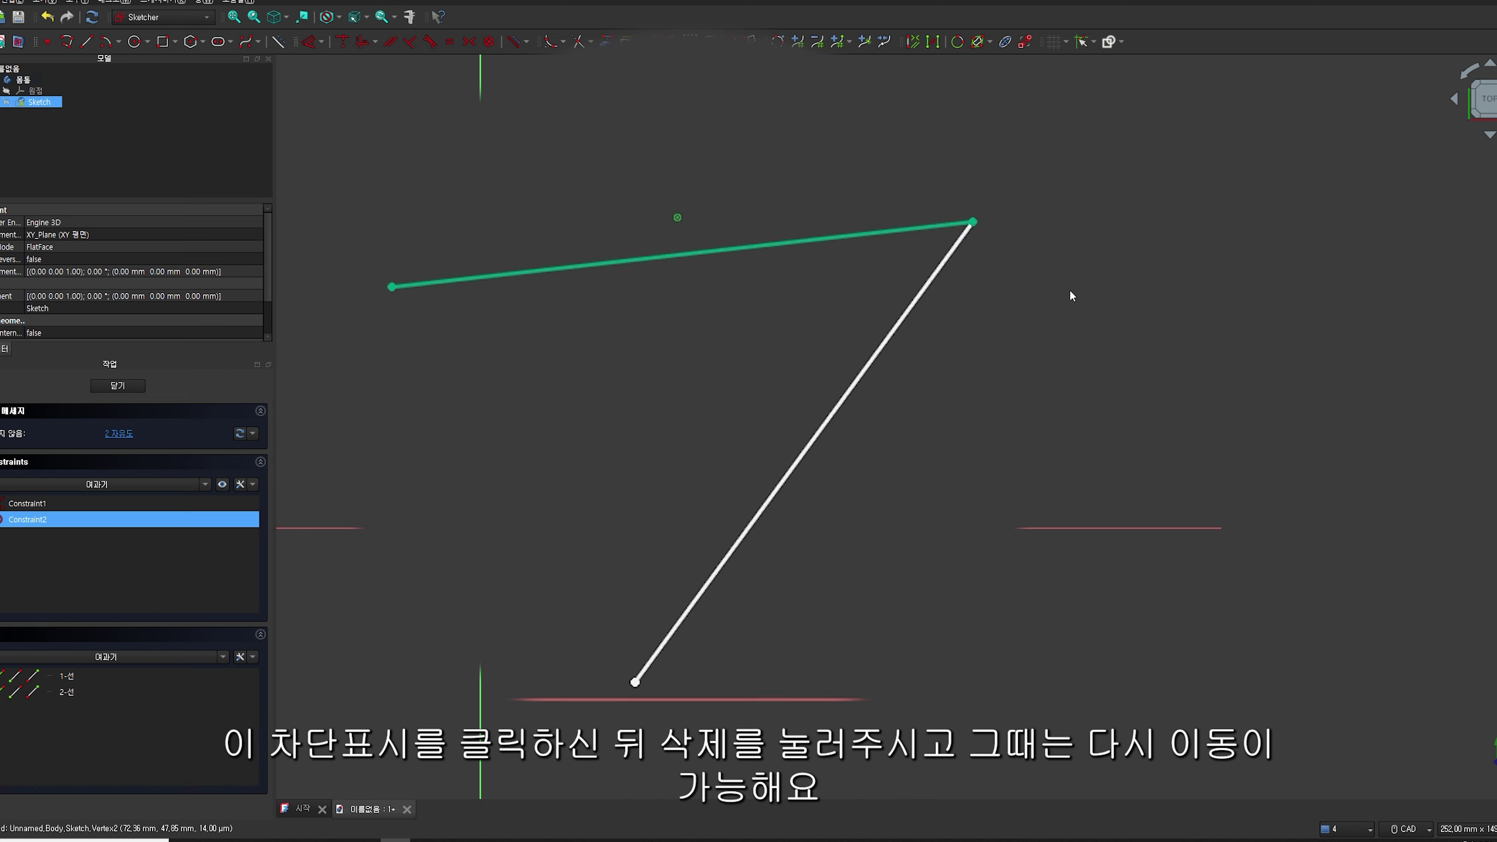
pyautogui.press('Delete')
pyautogui.moveTo(972, 222); pyautogui.dragTo(691, 266)
pyautogui.moveTo(391, 287); pyautogui.dragTo(414, 502)
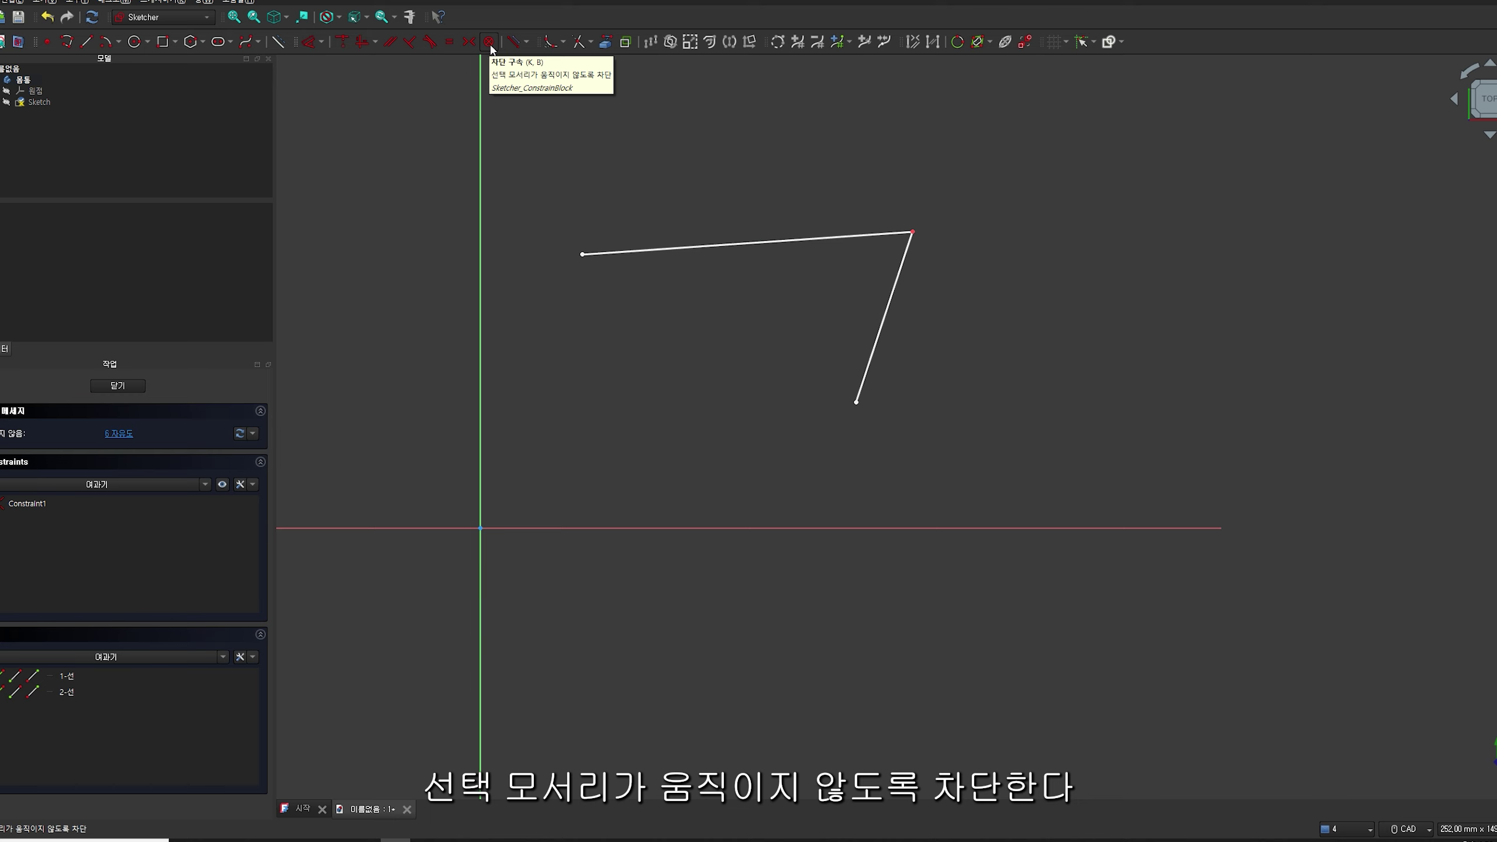
# Block the upper line again and move the lower line's free end to test the constraint
pyautogui.click(489, 42)
pyautogui.click(655, 249)
pyautogui.press('Escape')
pyautogui.moveTo(1123, 307); pyautogui.dragTo(1084, 321)
pyautogui.moveTo(855, 403); pyautogui.dragTo(837, 429)
# Delete both connected lines from the sketch
pyautogui.moveTo(495, 123)
pyautogui.mouseDown()
pyautogui.moveTo(607, 217)
pyautogui.moveTo(1013, 451)
pyautogui.mouseUp()
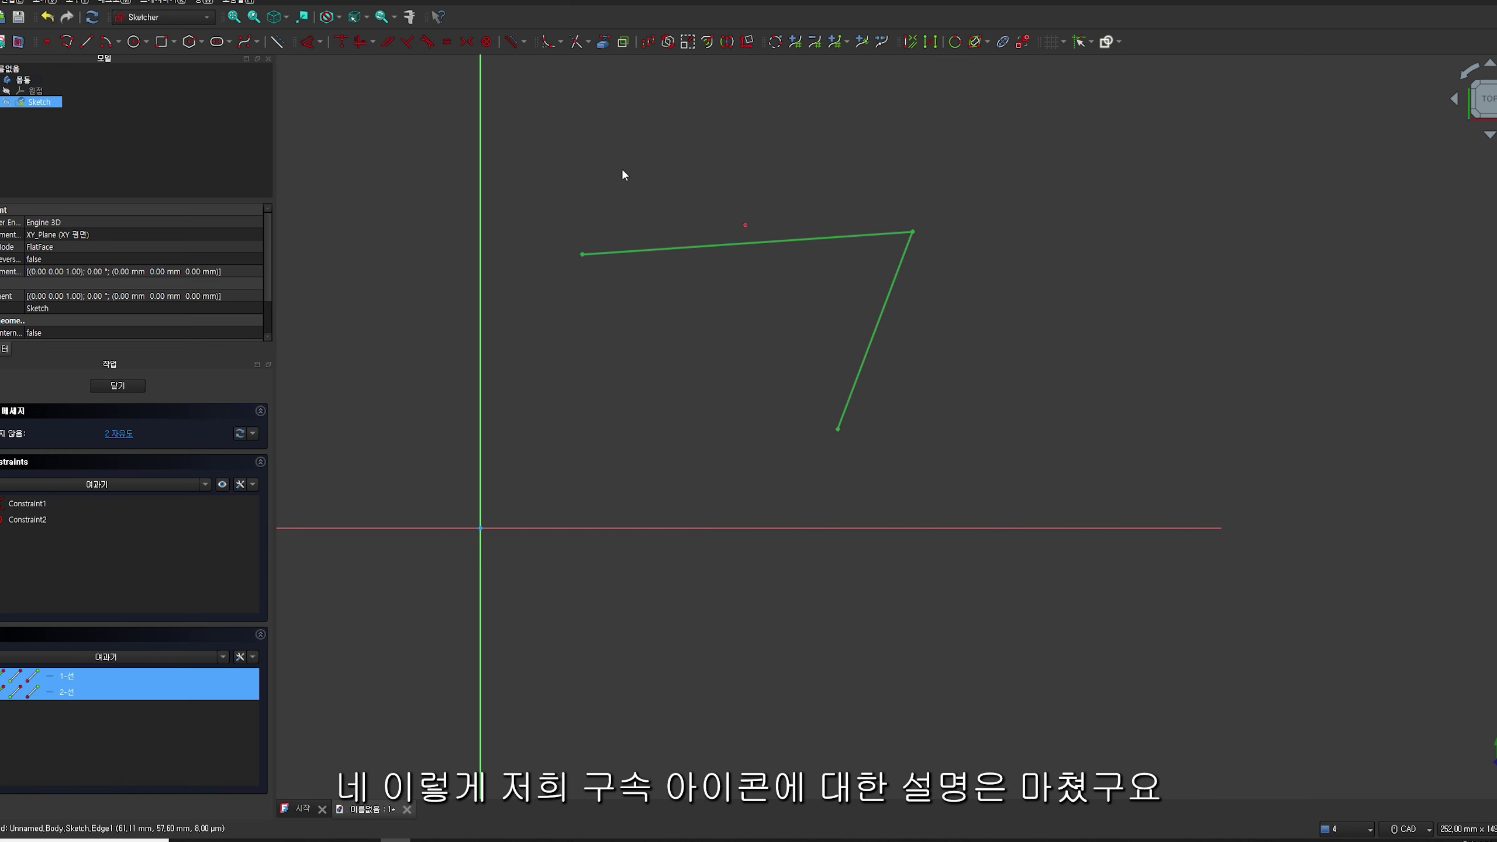
pyautogui.press('Delete')
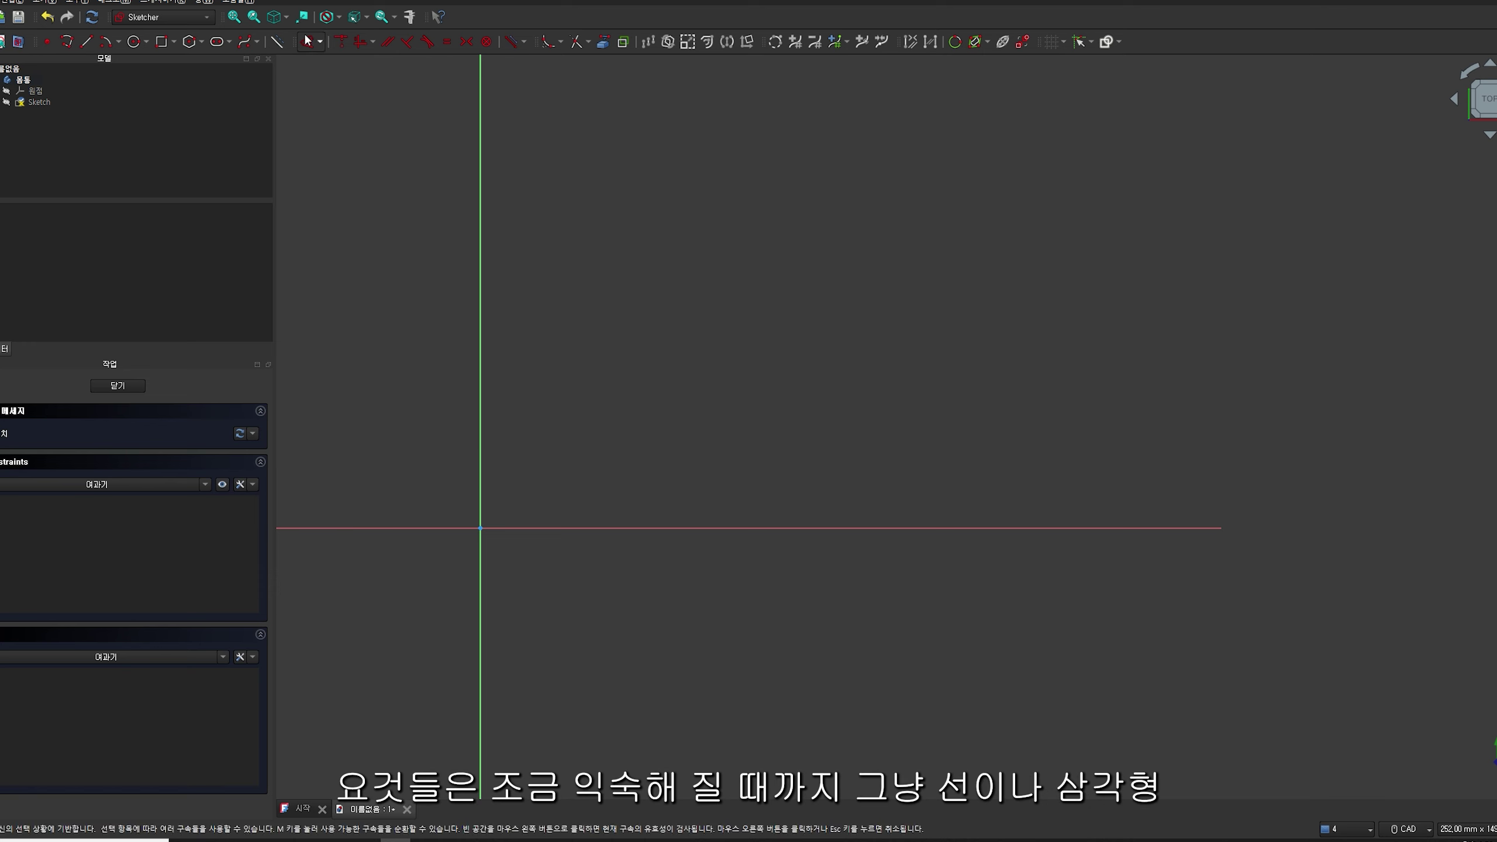
# Draw a slanted line above the horizontal axis and a separate rectangle below it
pyautogui.click(88, 45)
pyautogui.click(600, 178)
pyautogui.click(890, 235)
pyautogui.click(165, 44)
pyautogui.click(616, 302)
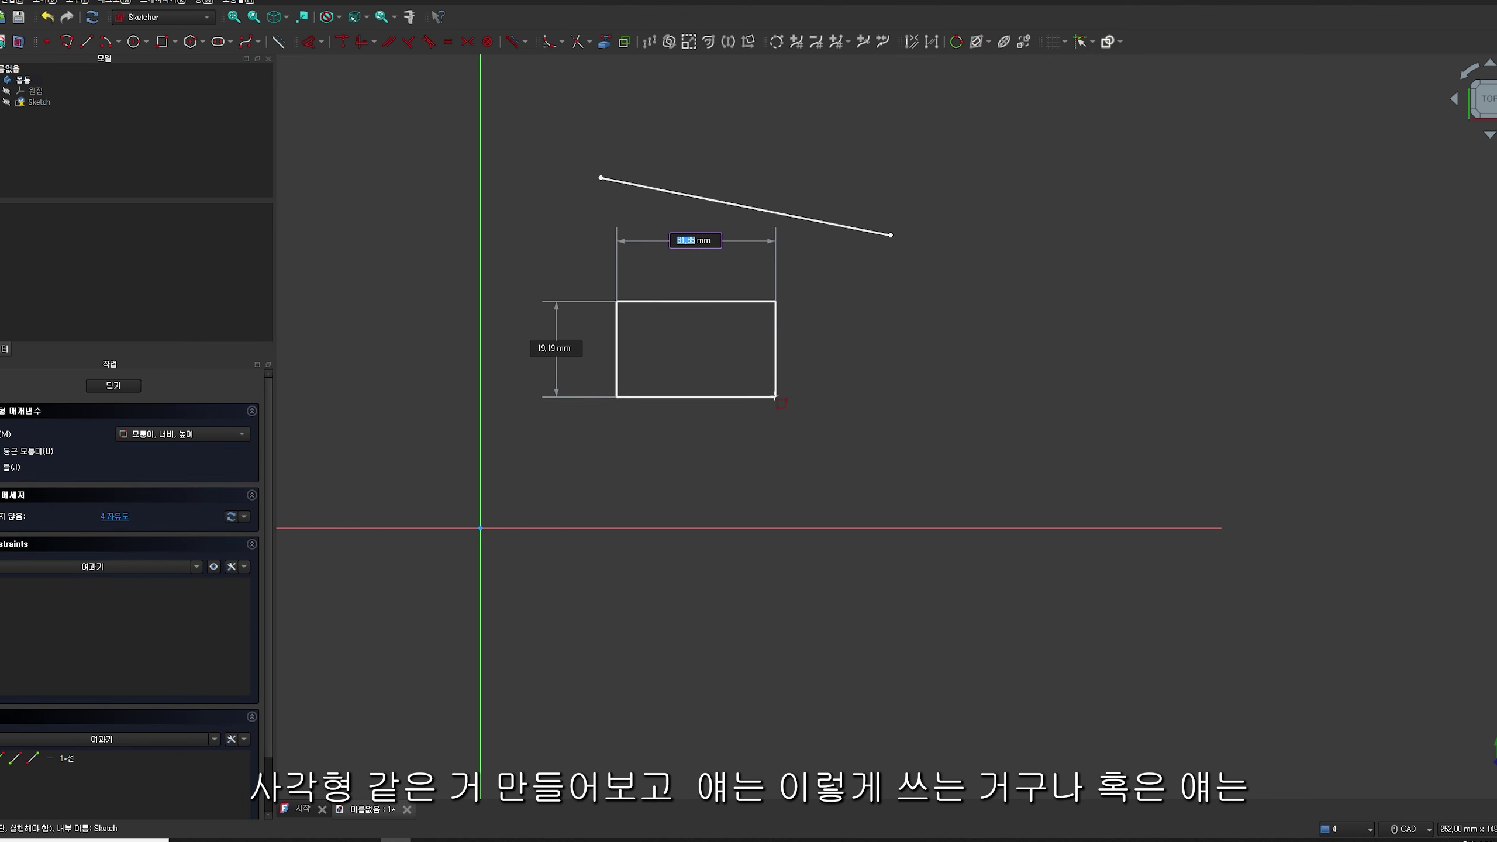
pyautogui.click(800, 456)
# Try constraining the upper line parallel to the rectangle's lower edge and then against its right edge, and undo both constraints
pyautogui.click(388, 41)
pyautogui.click(701, 198)
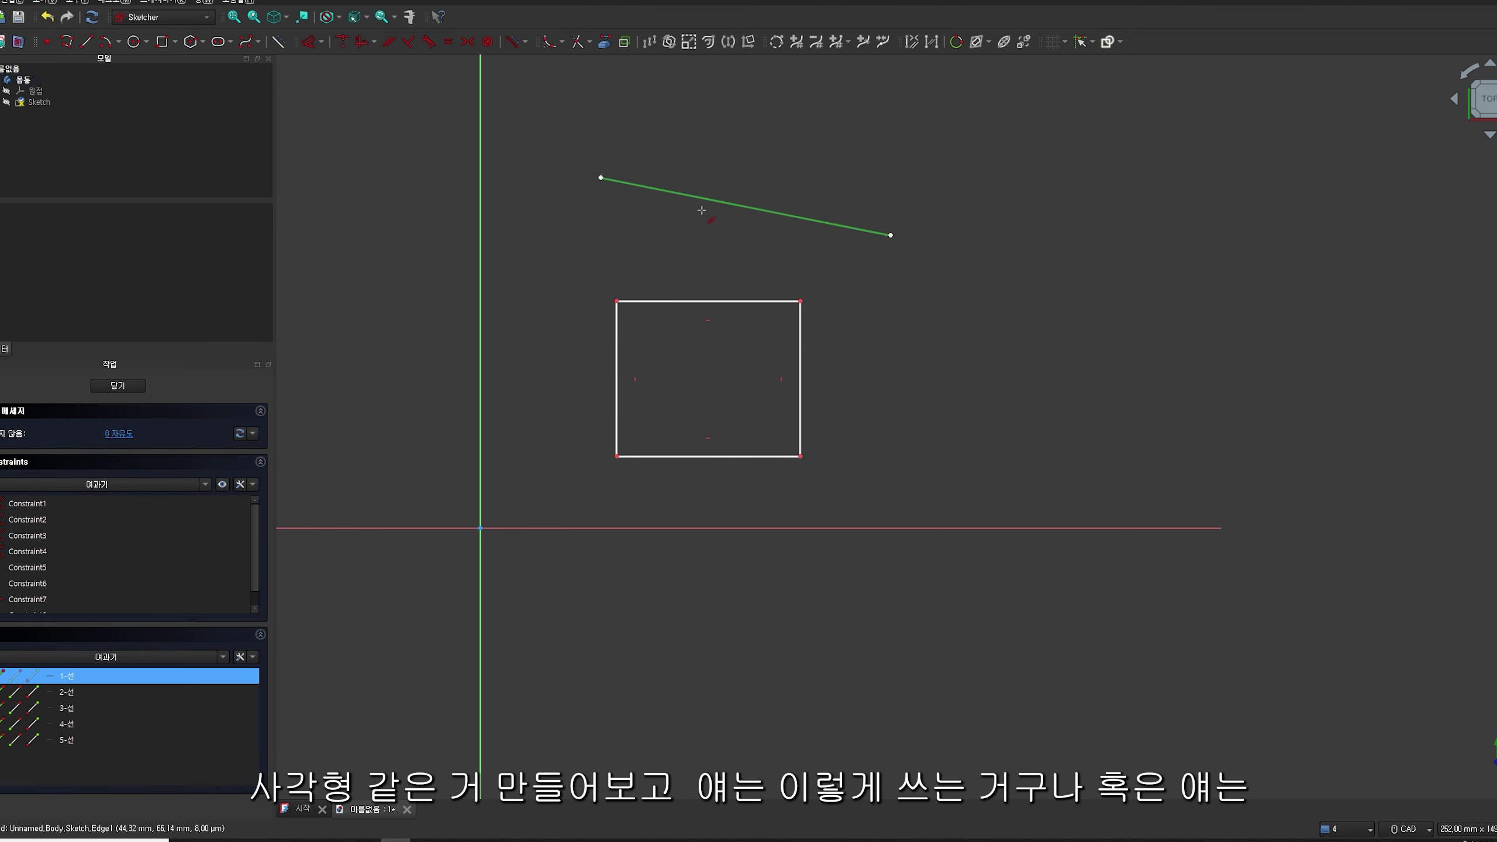
pyautogui.click(778, 453)
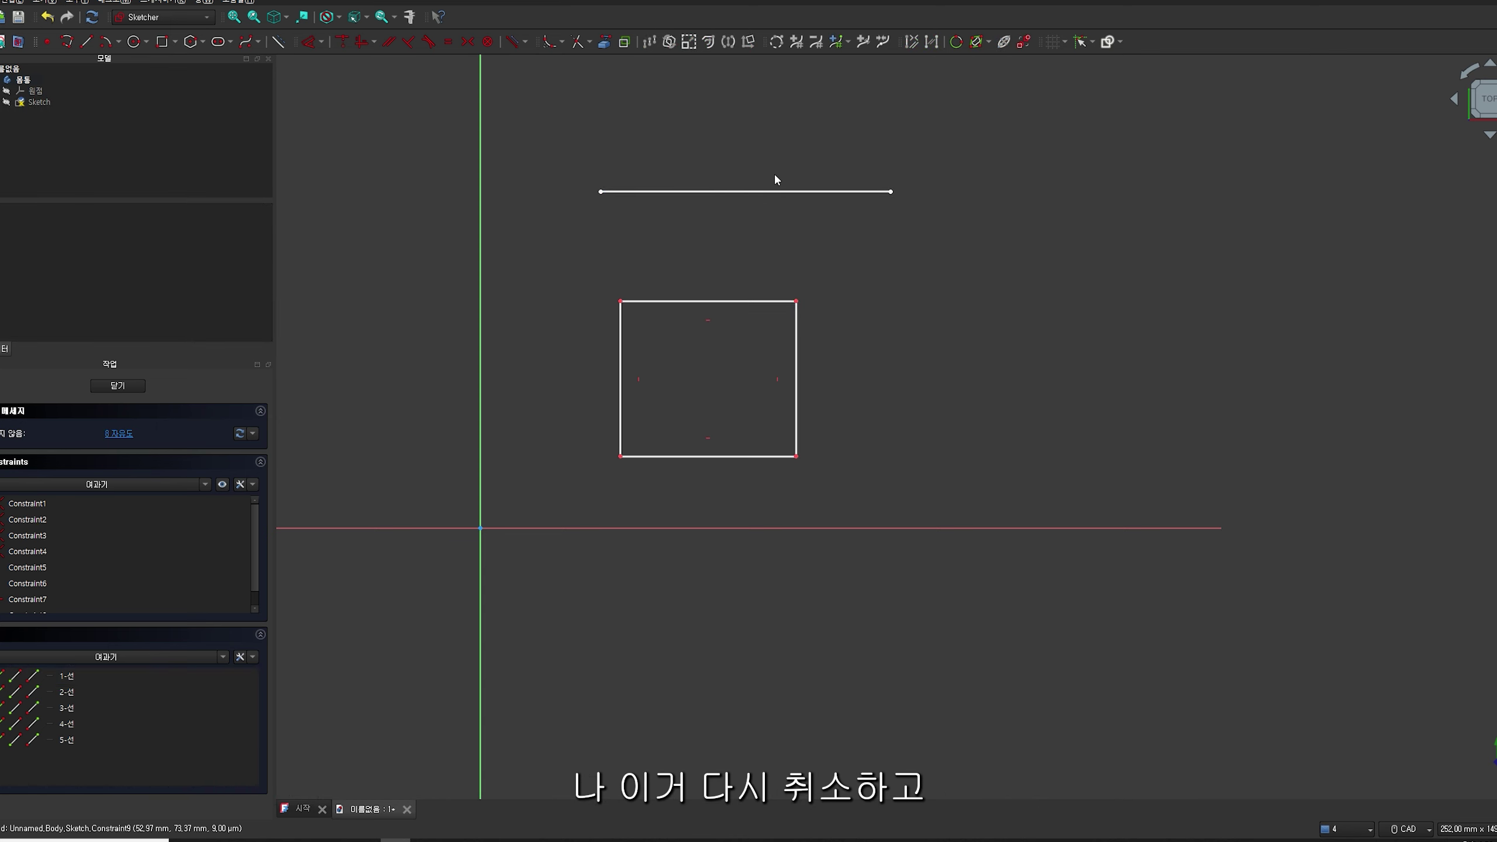
pyautogui.click(766, 192)
pyautogui.click(795, 425)
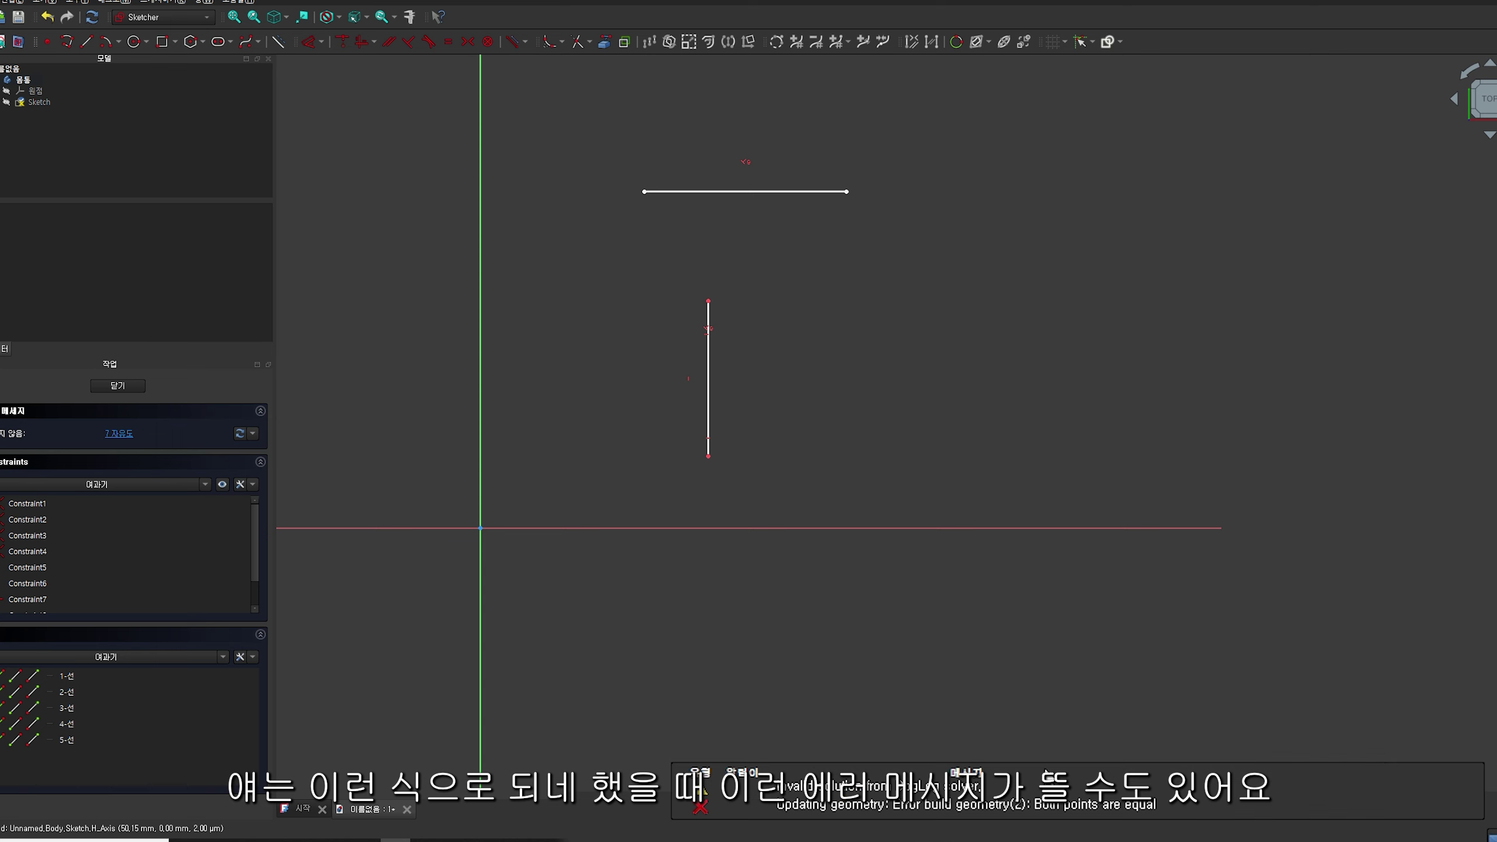
pyautogui.hotkey('ctrl', 'z')
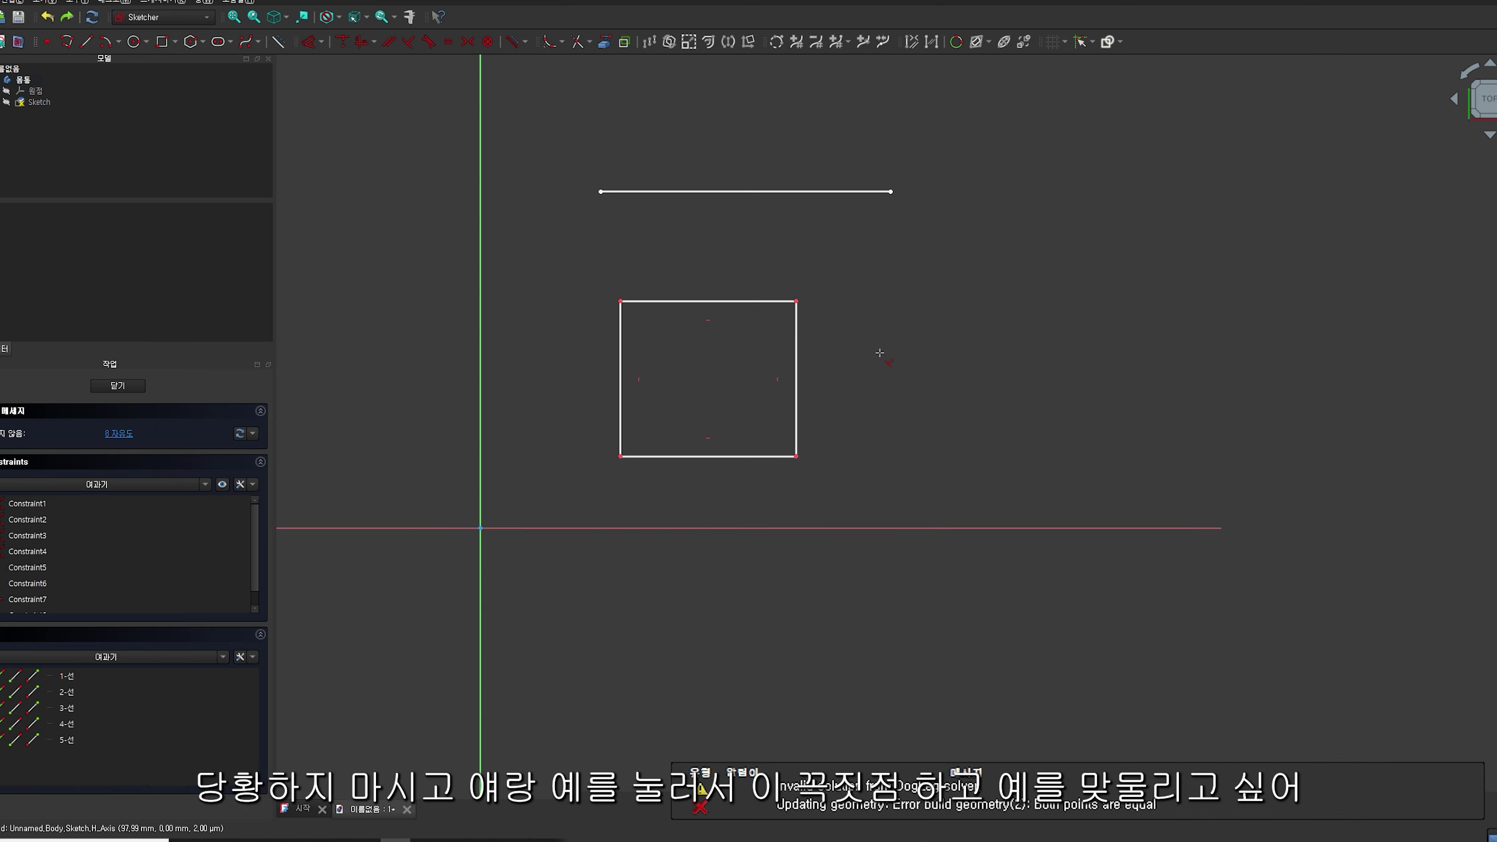
# Make the upper line's left endpoint coincident with the rectangle's upper-left corner
pyautogui.click(620, 302)
pyautogui.keyDown('ctrl'); pyautogui.click(600, 191); pyautogui.keyUp('ctrl')
pyautogui.press('c')
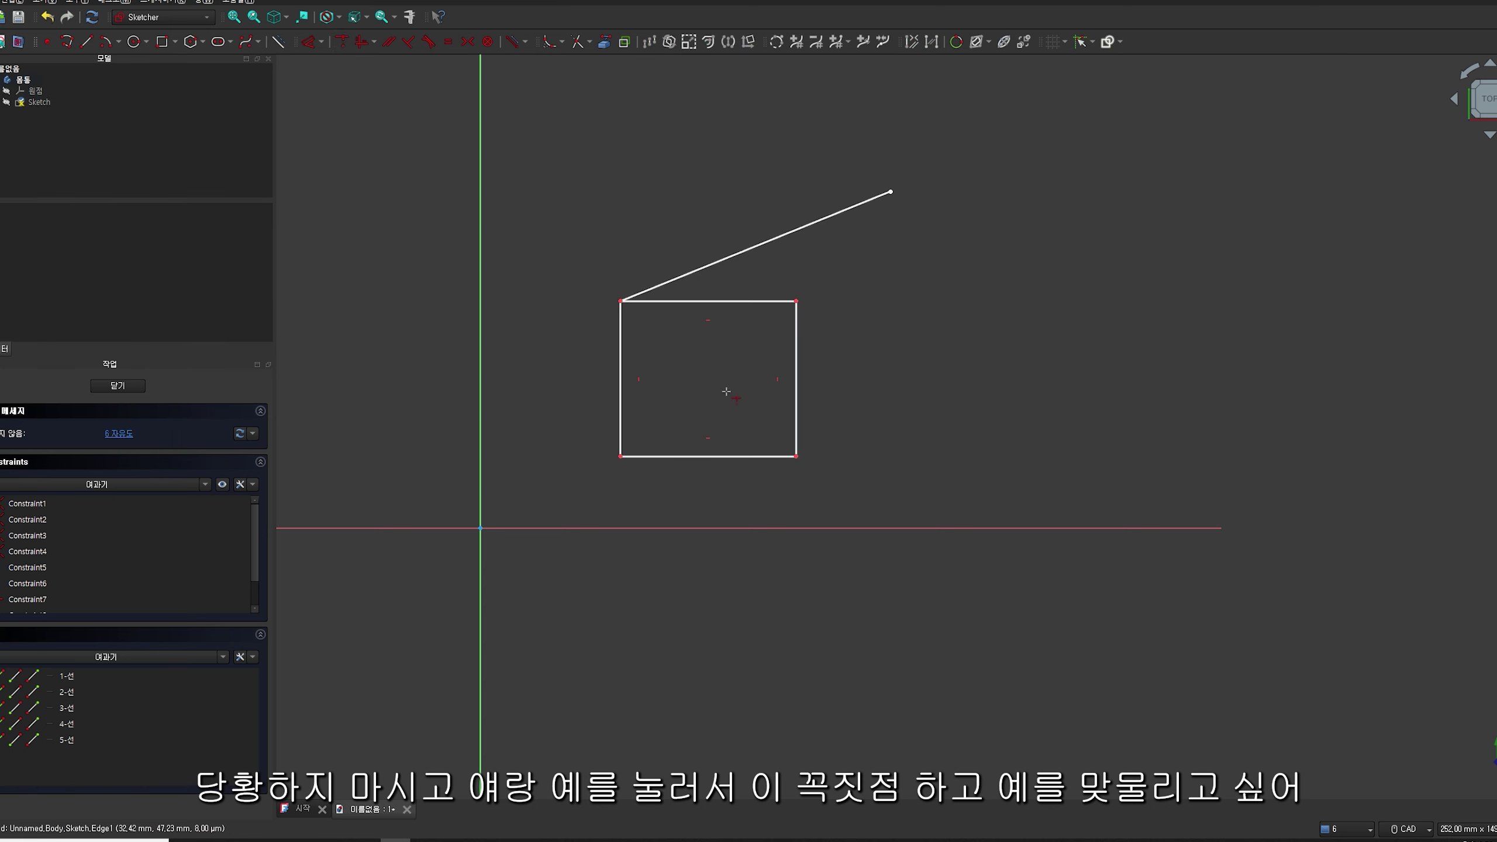
# Shape a triangular roof on the rectangle with a second line to its upper-right corner, and resize the figure by moving its corners
pyautogui.moveTo(890, 192); pyautogui.dragTo(702, 188)
pyautogui.click(669, 127)
pyautogui.moveTo(795, 301); pyautogui.dragTo(941, 265)
pyautogui.click(620, 265)
pyautogui.moveTo(620, 266); pyautogui.dragTo(481, 283)
pyautogui.moveTo(481, 459); pyautogui.dragTo(634, 480)
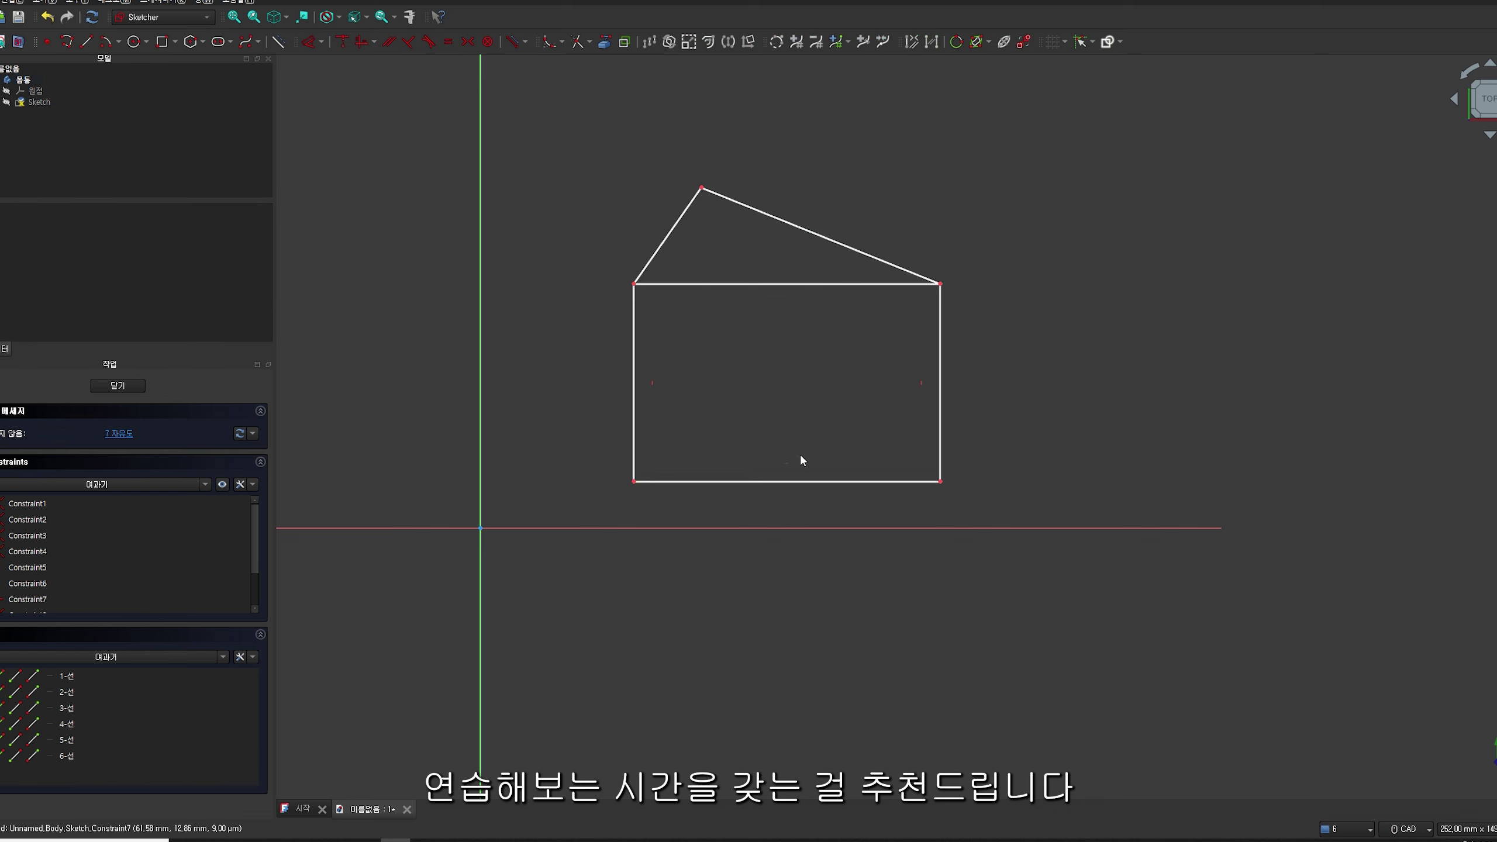
# Remove the roof lines and the rectangle's lower horizontal constraint, and fillet the rectangle's upper-left corner
pyautogui.click(766, 466)
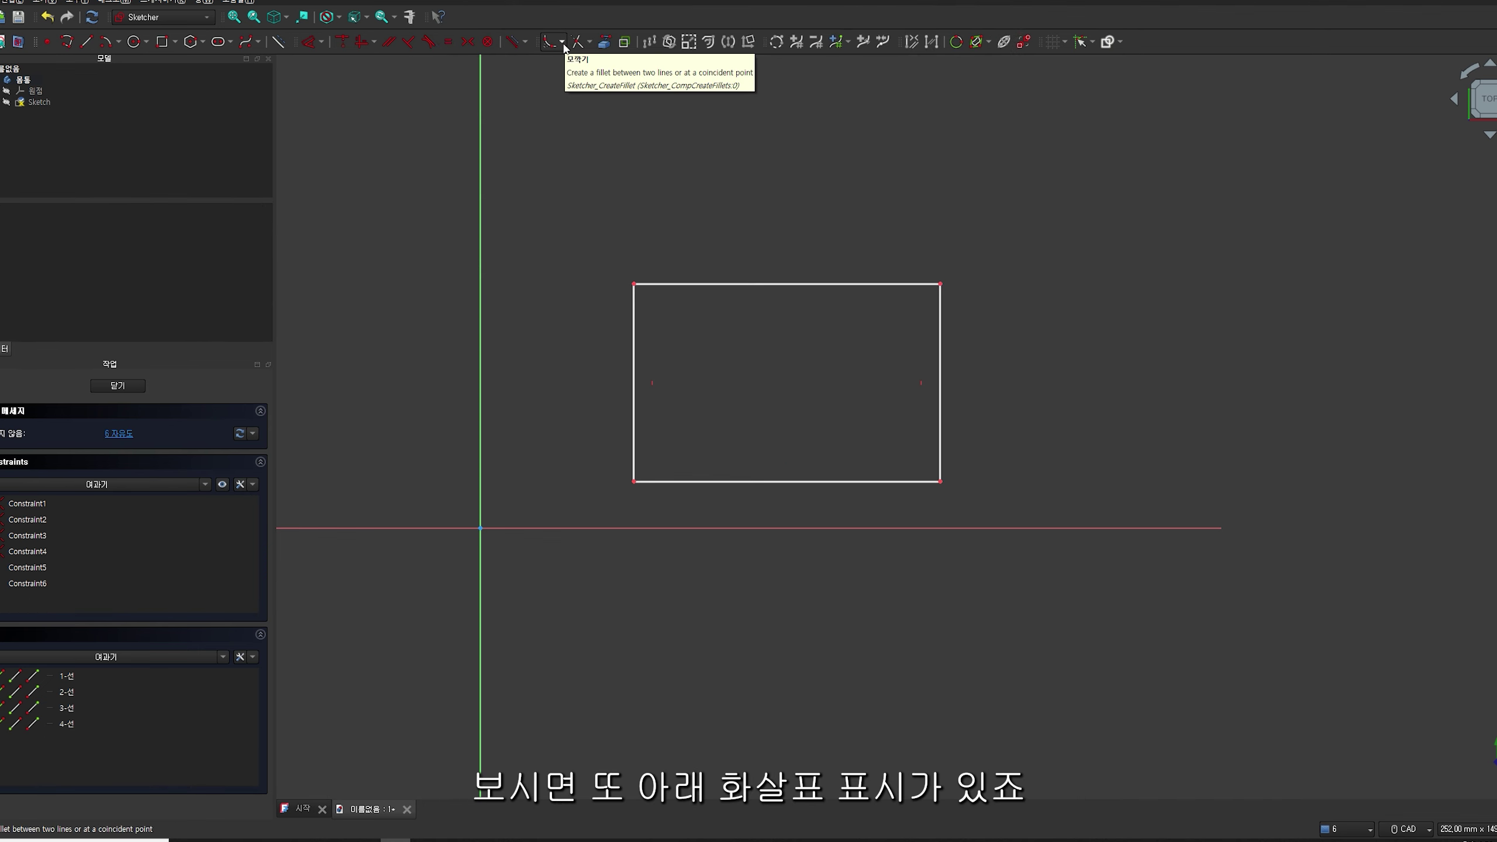
pyautogui.click(563, 44)
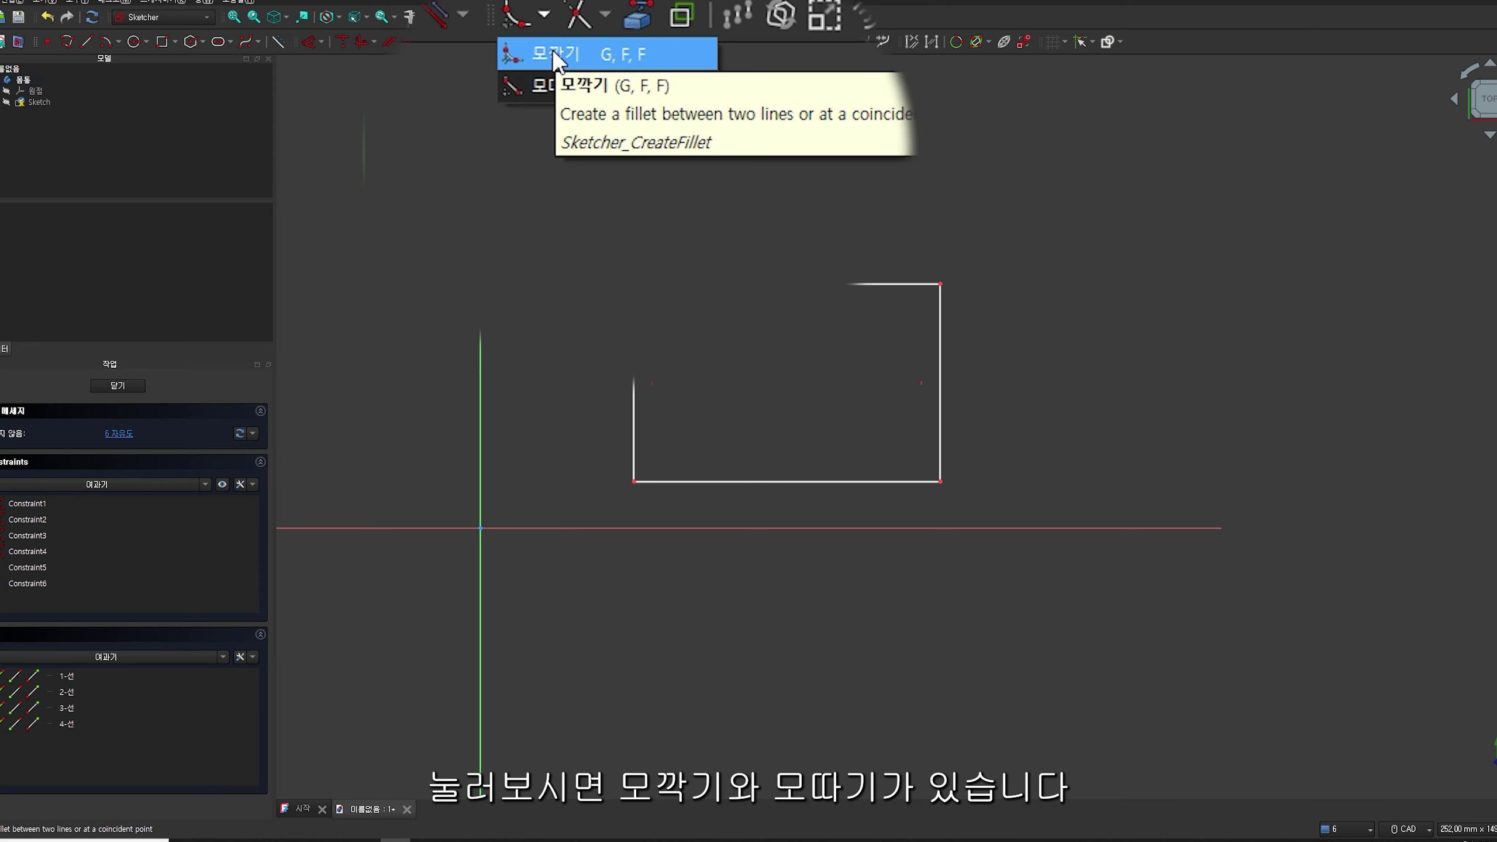
pyautogui.click(569, 100)
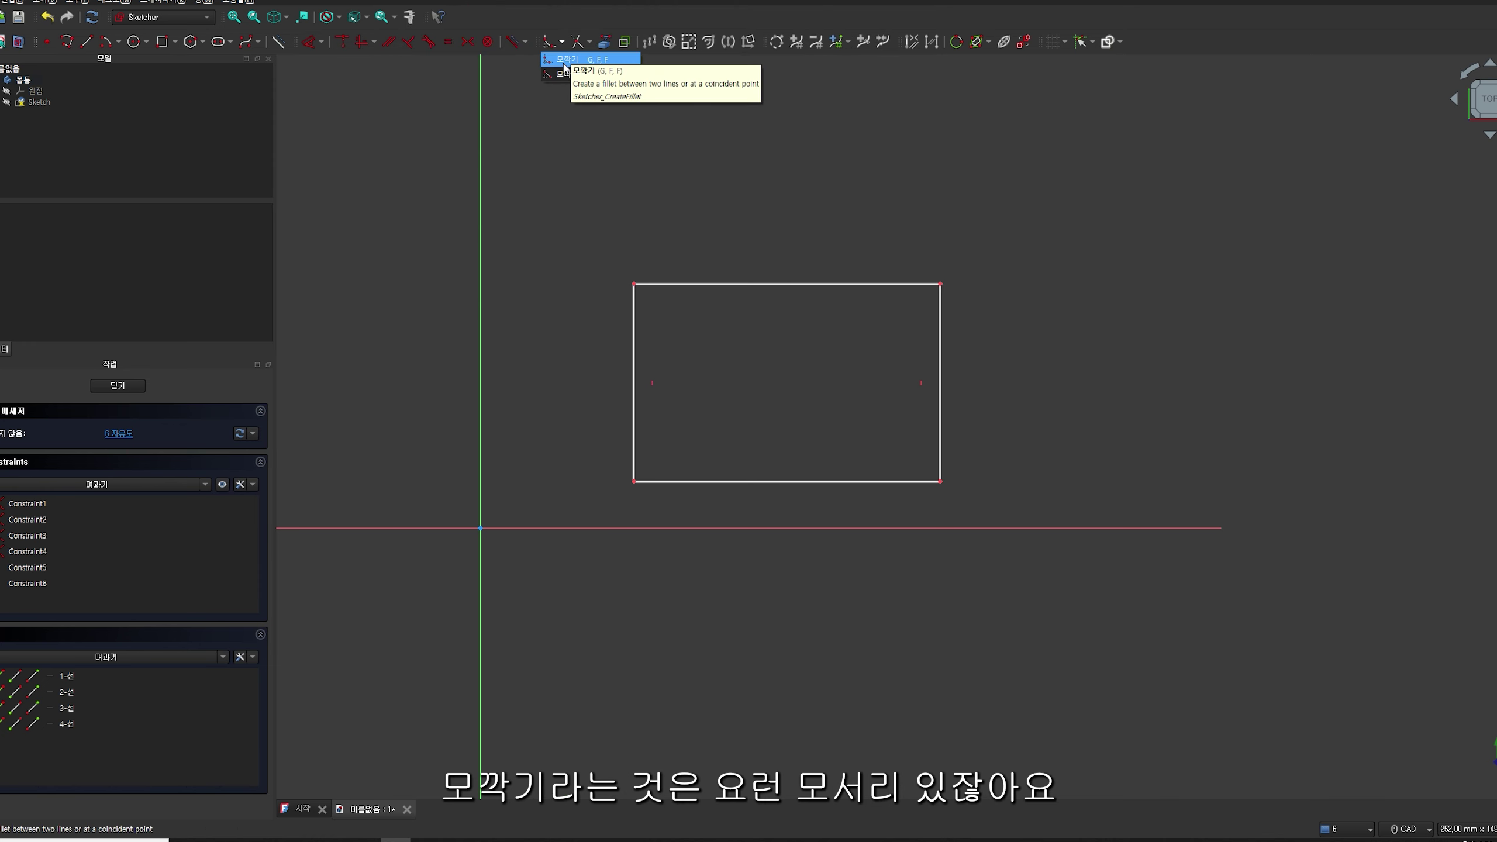
pyautogui.click(634, 295)
pyautogui.click(665, 283)
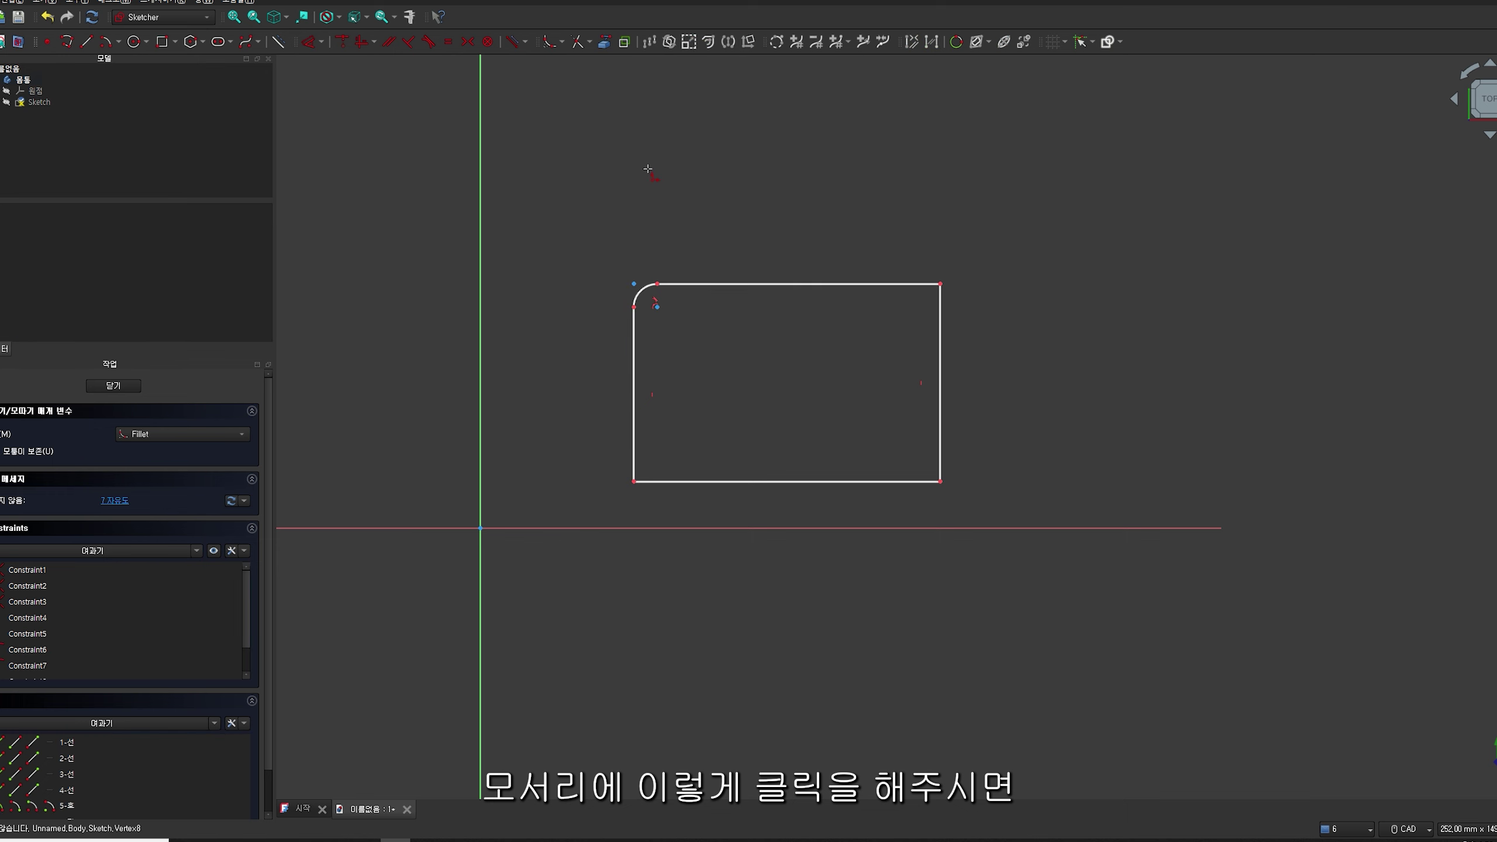
pyautogui.rightClick(651, 292)
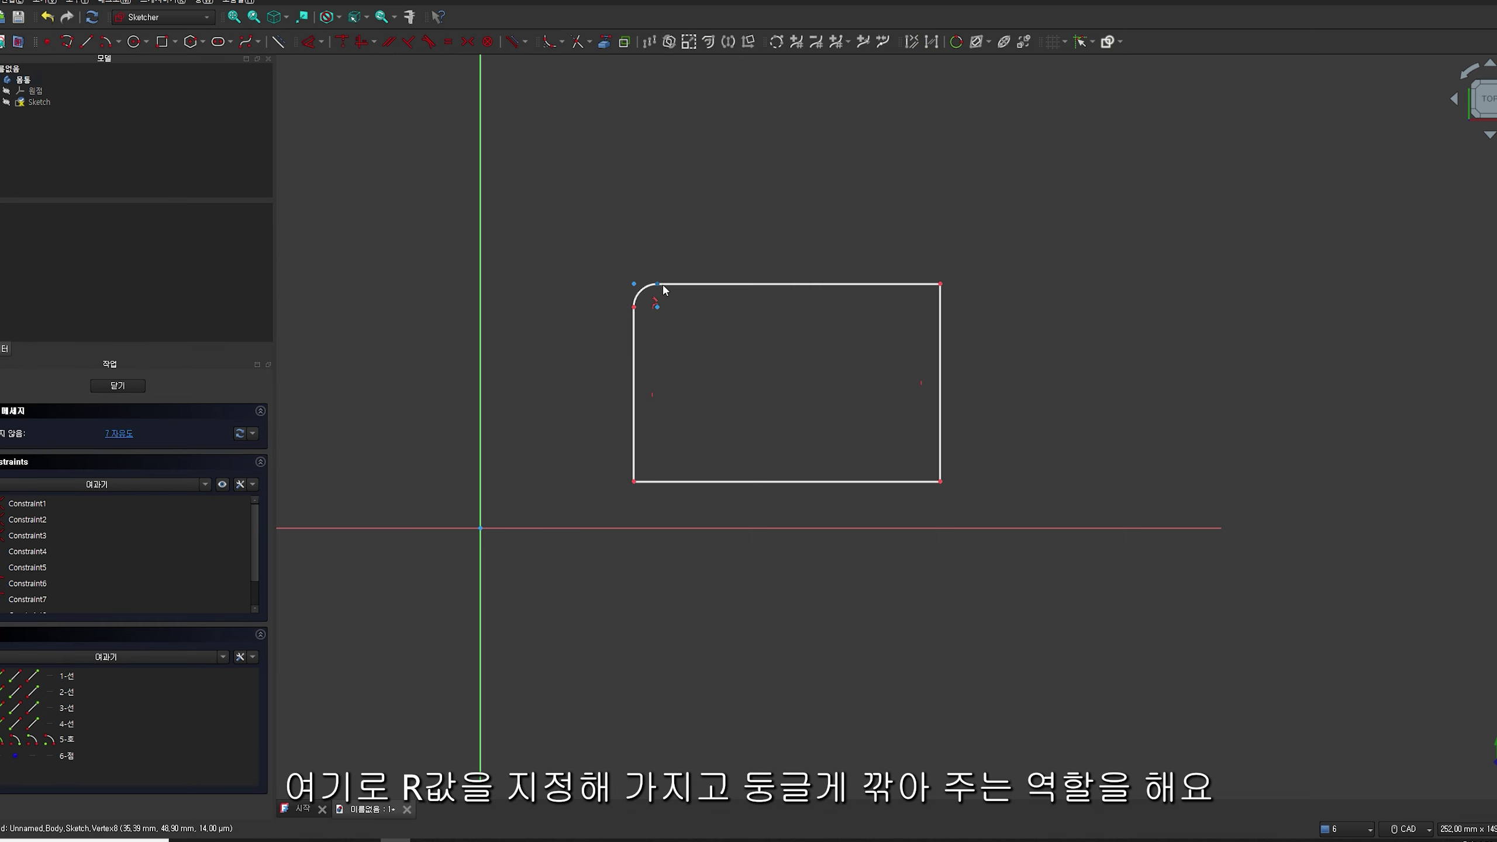
# Fillet the rectangle's upper-right corner, and enlarge the upper-left fillet by moving its centre point
pyautogui.click(548, 42)
pyautogui.click(873, 283)
pyautogui.click(940, 322)
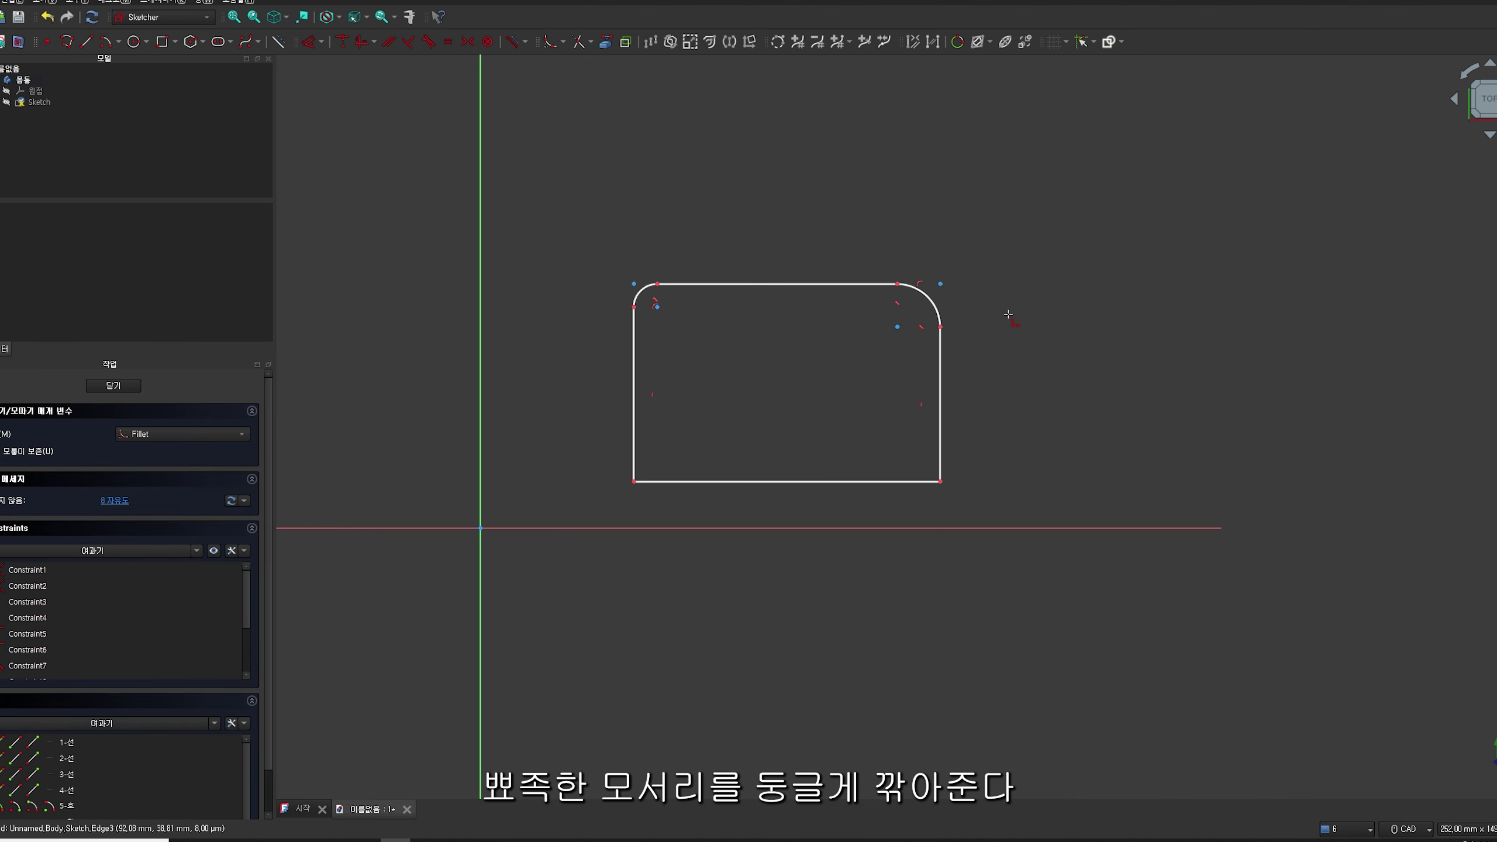
pyautogui.rightClick(911, 190)
pyautogui.moveTo(658, 306); pyautogui.dragTo(669, 337)
# Dimension the upper-left fillet arc with a radius of 5 mm
pyautogui.click(309, 42)
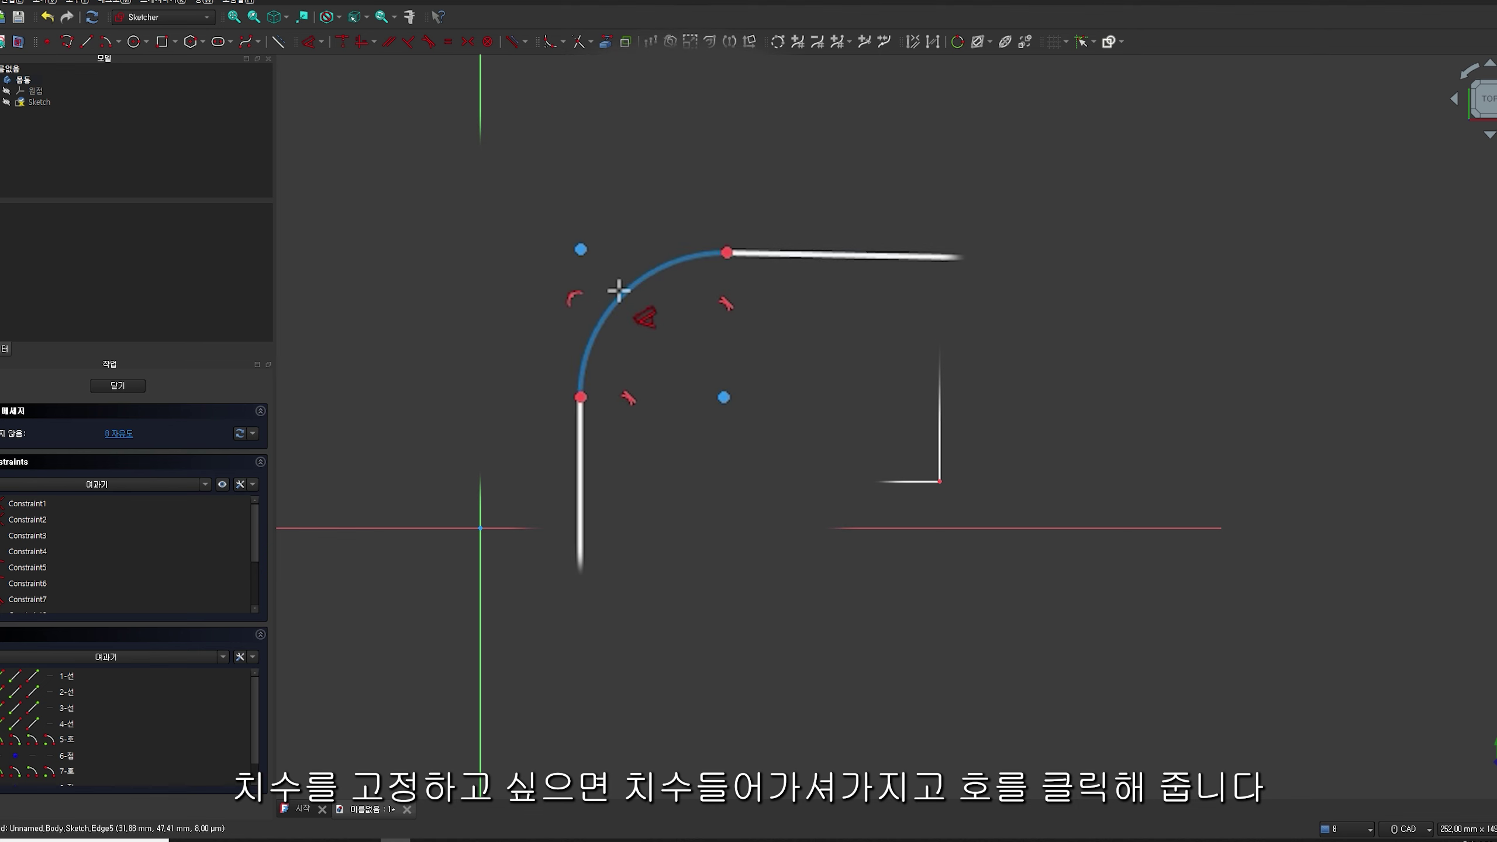
pyautogui.click(620, 301)
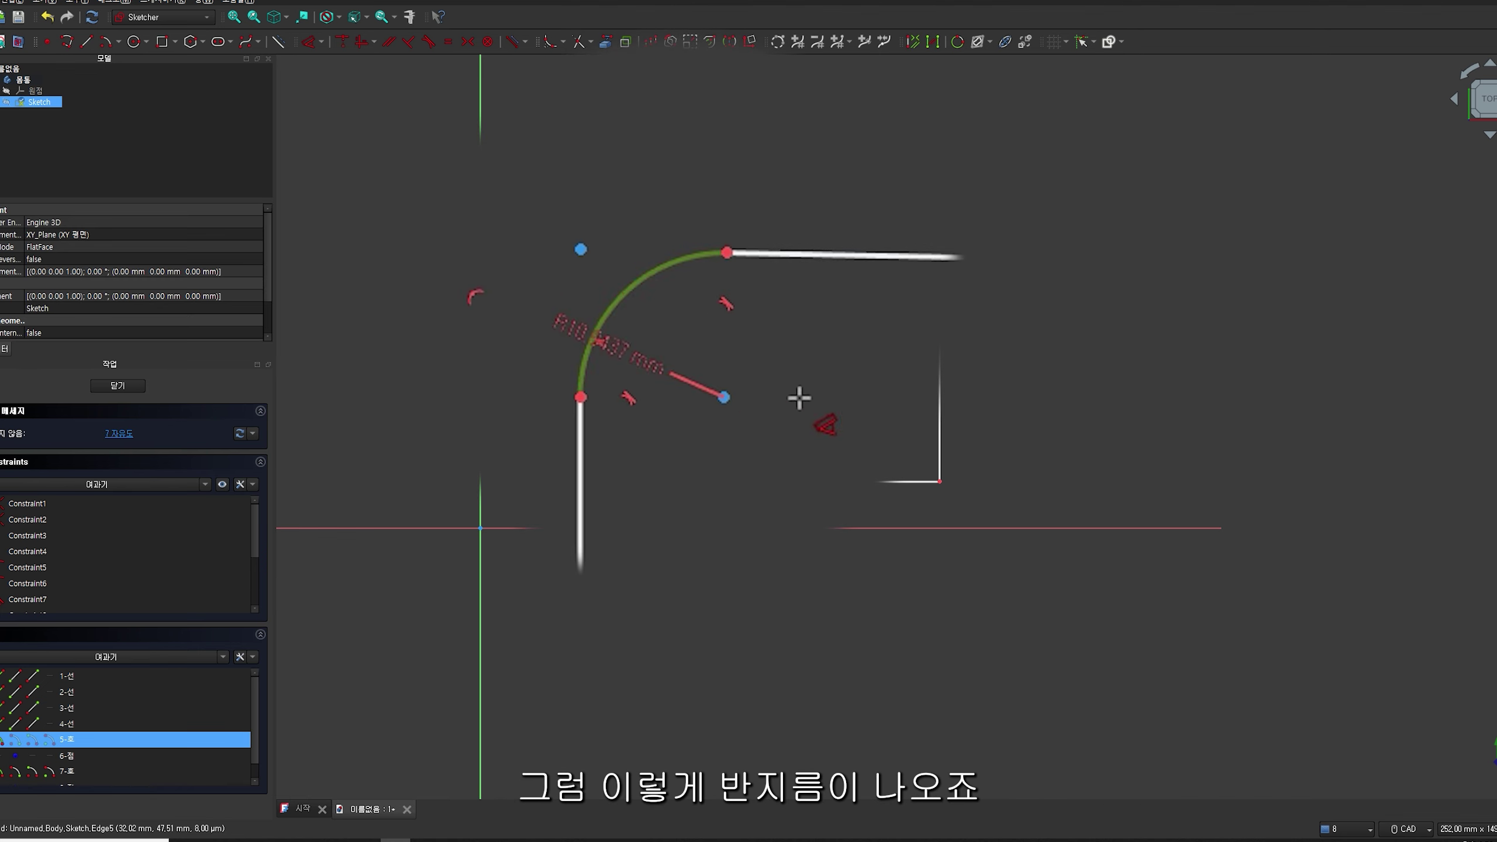
pyautogui.click(584, 224)
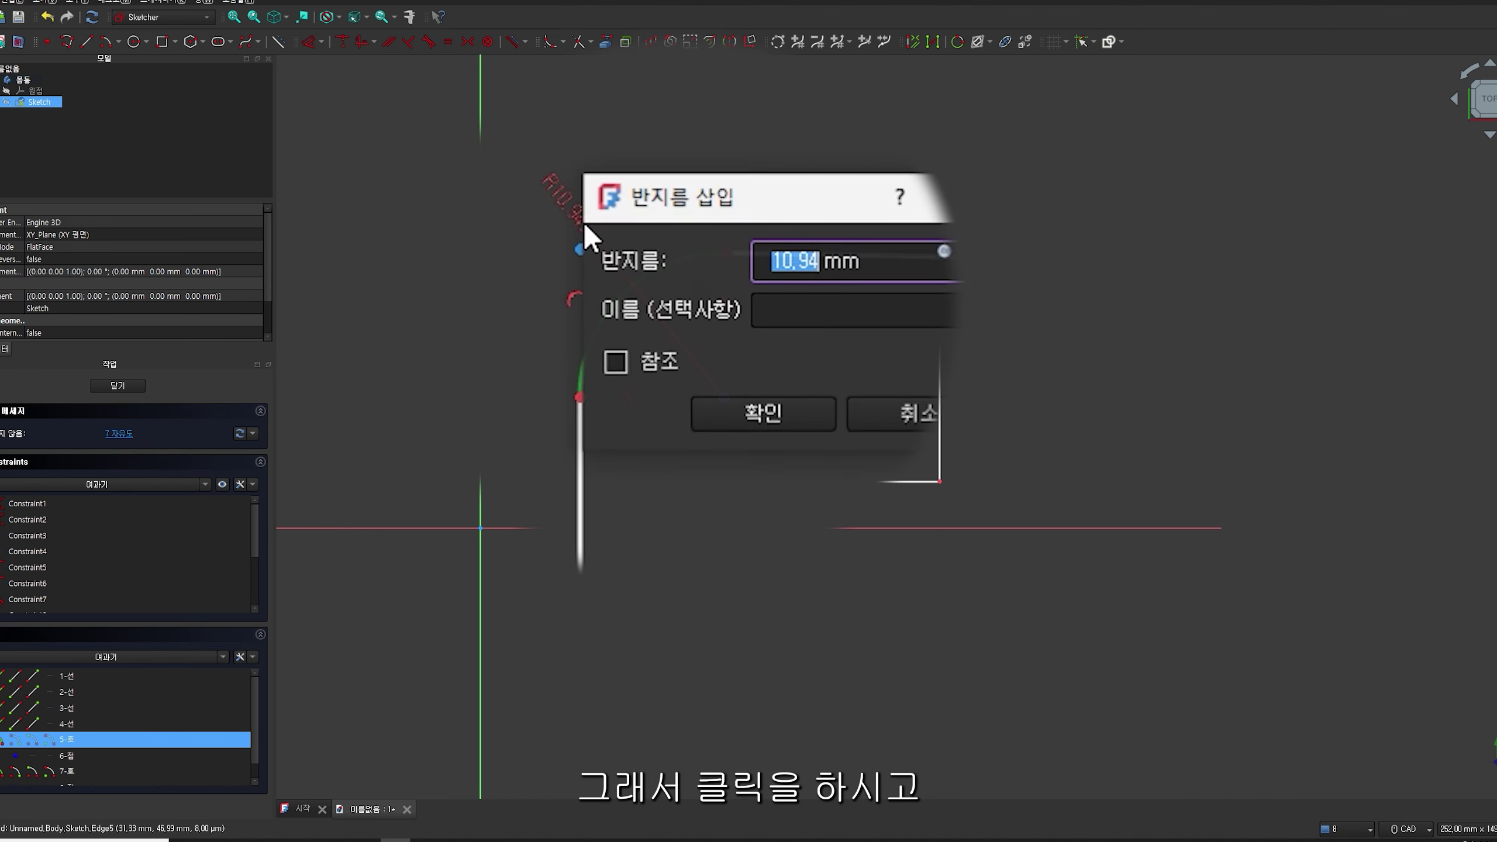
pyautogui.write('5')
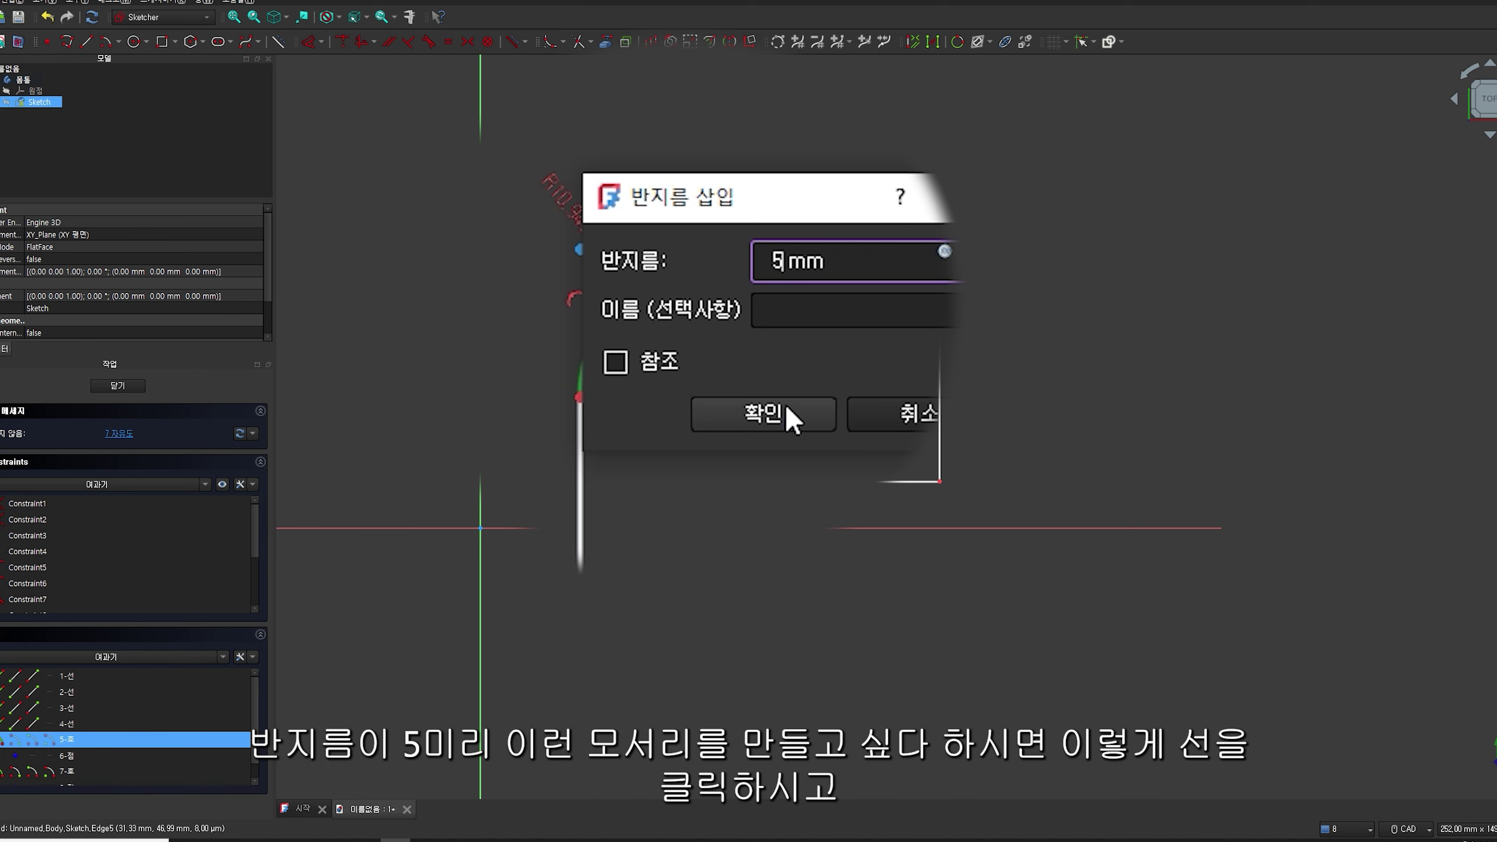
pyautogui.click(790, 416)
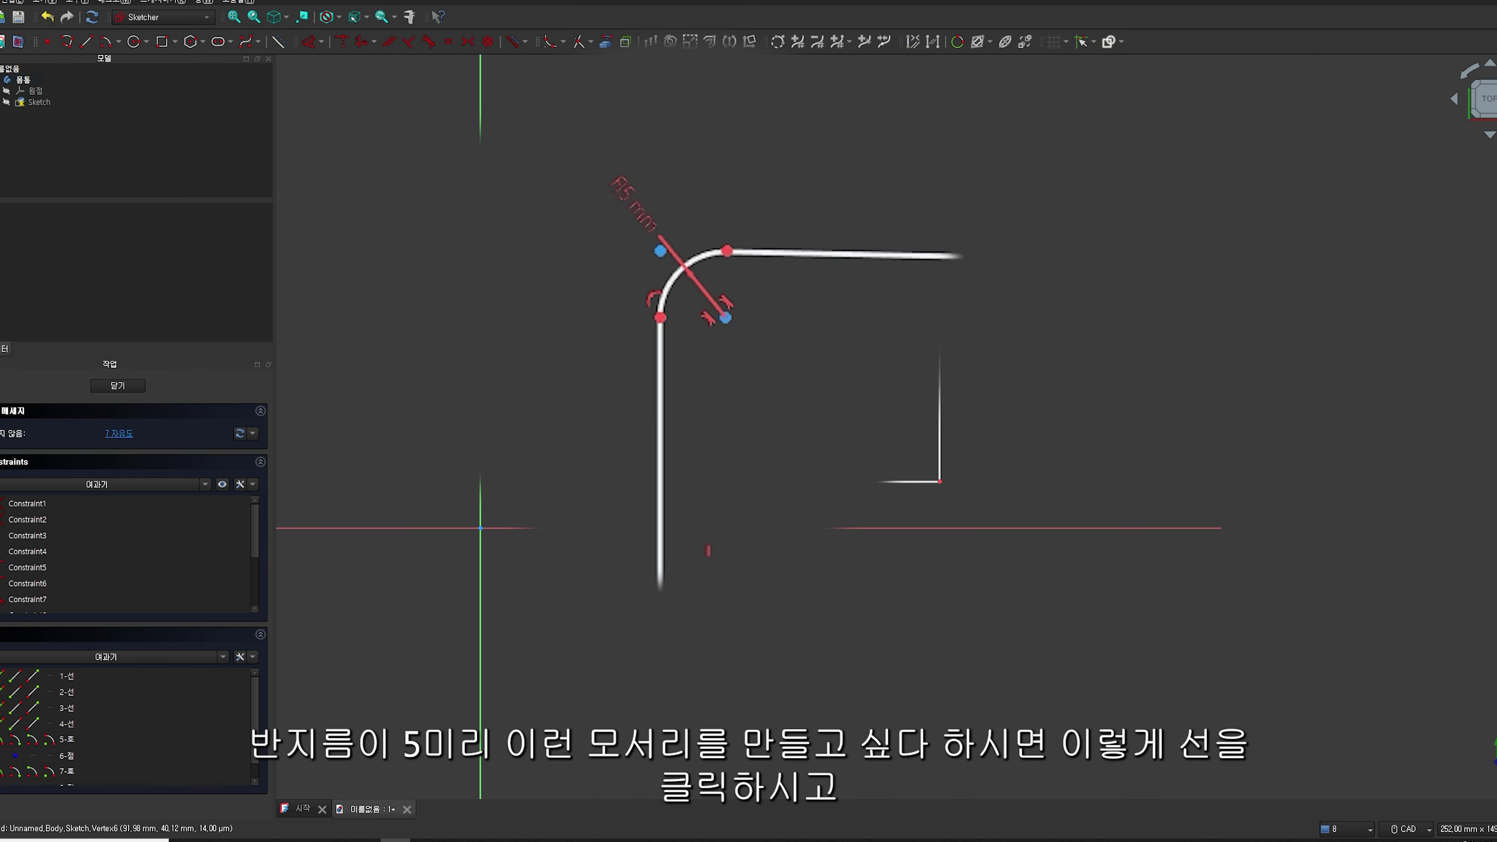
# Dimension the upper-right fillet arc with a radius of 5 mm, and shift the rectangle's left edge slightly
pyautogui.click(919, 301)
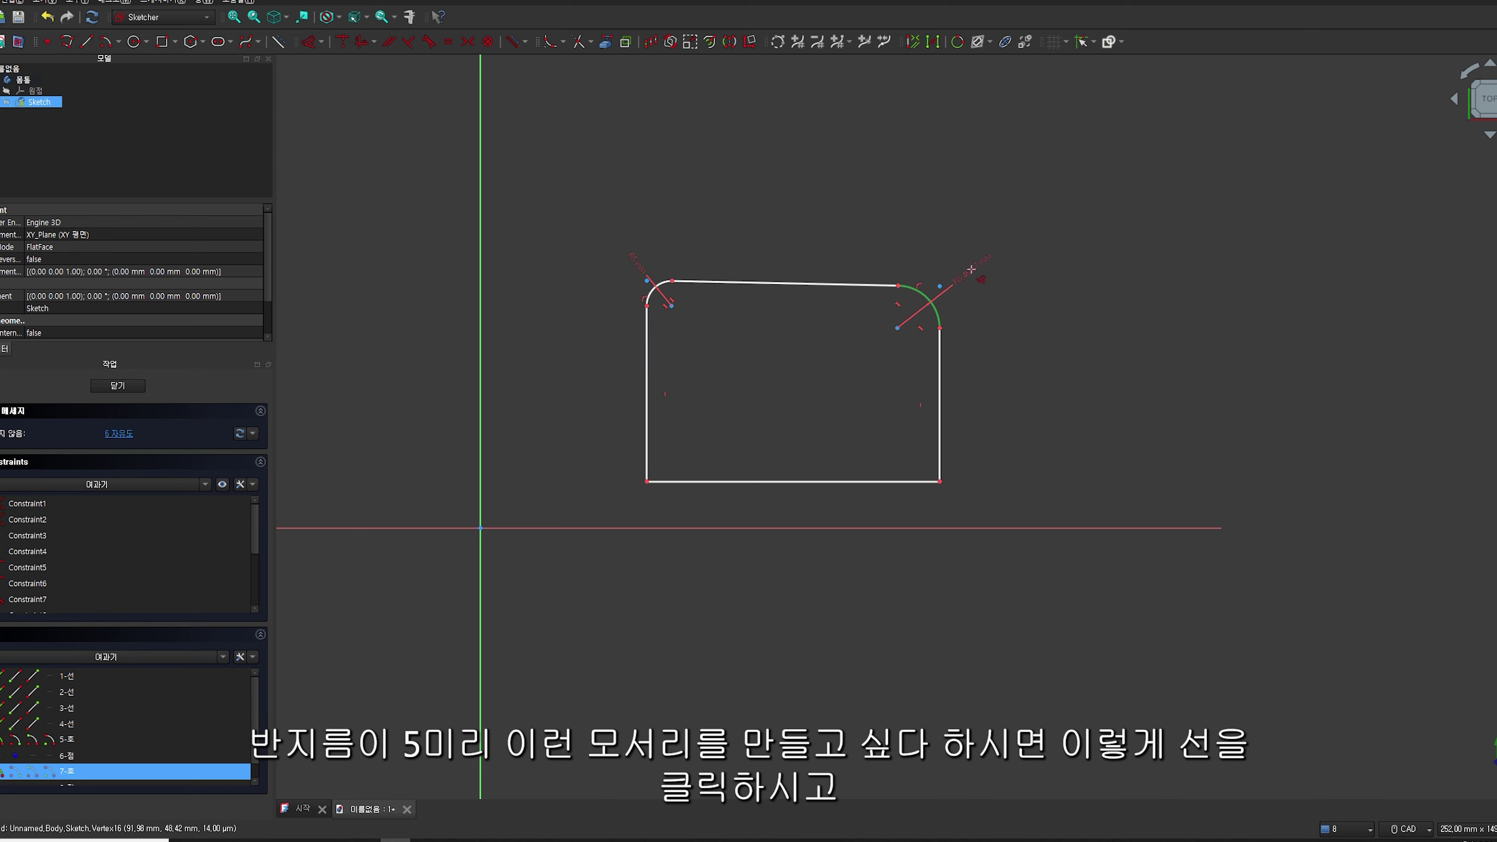
pyautogui.click(972, 274)
pyautogui.write('5')
pyautogui.press('Return')
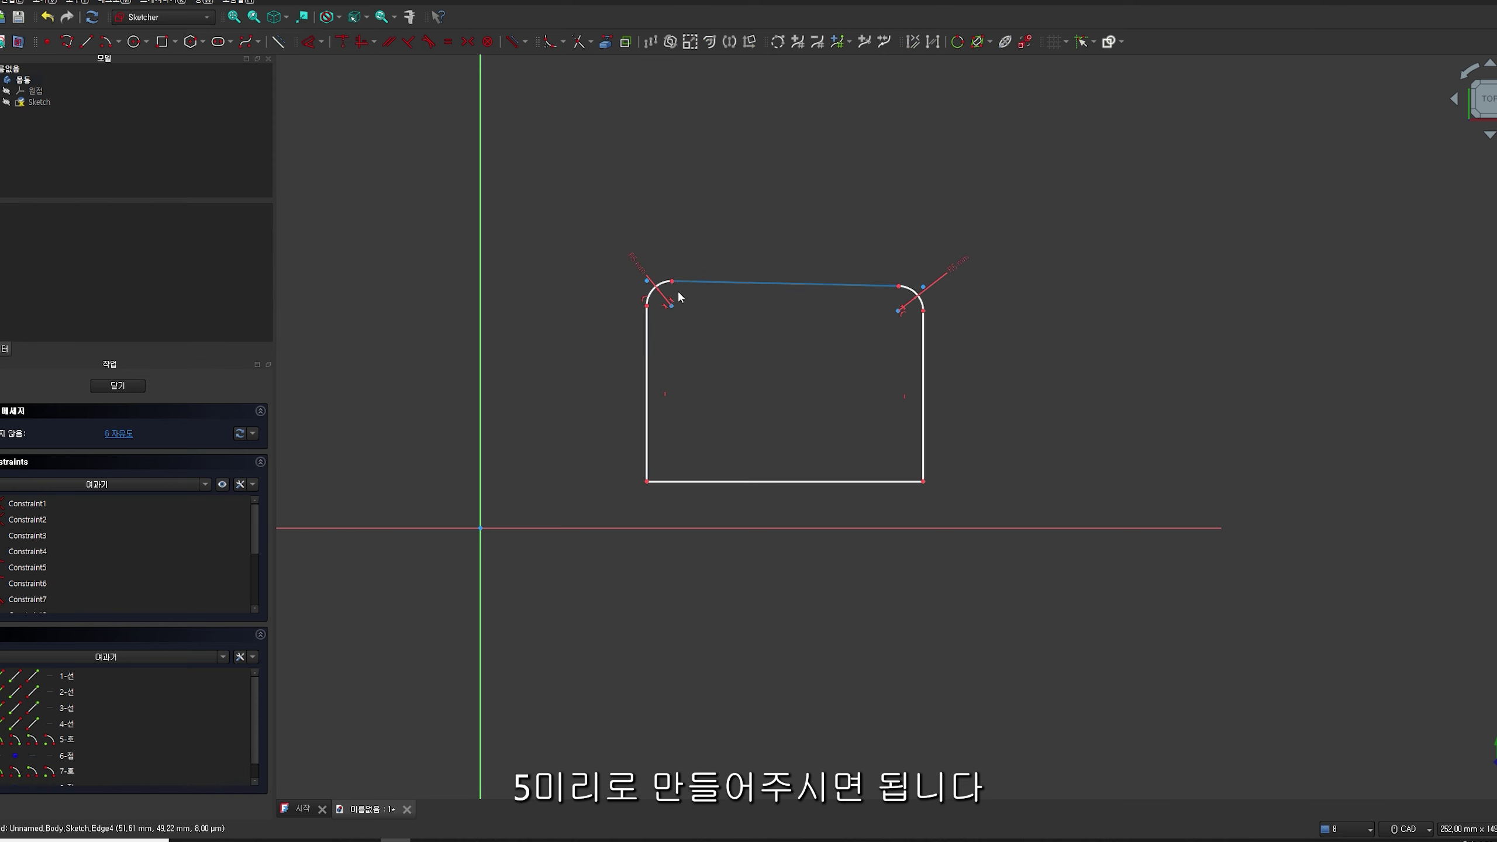
pyautogui.moveTo(645, 333); pyautogui.dragTo(639, 329)
# Chamfer the rectangle's lower-right and lower-left corners
pyautogui.click(563, 42)
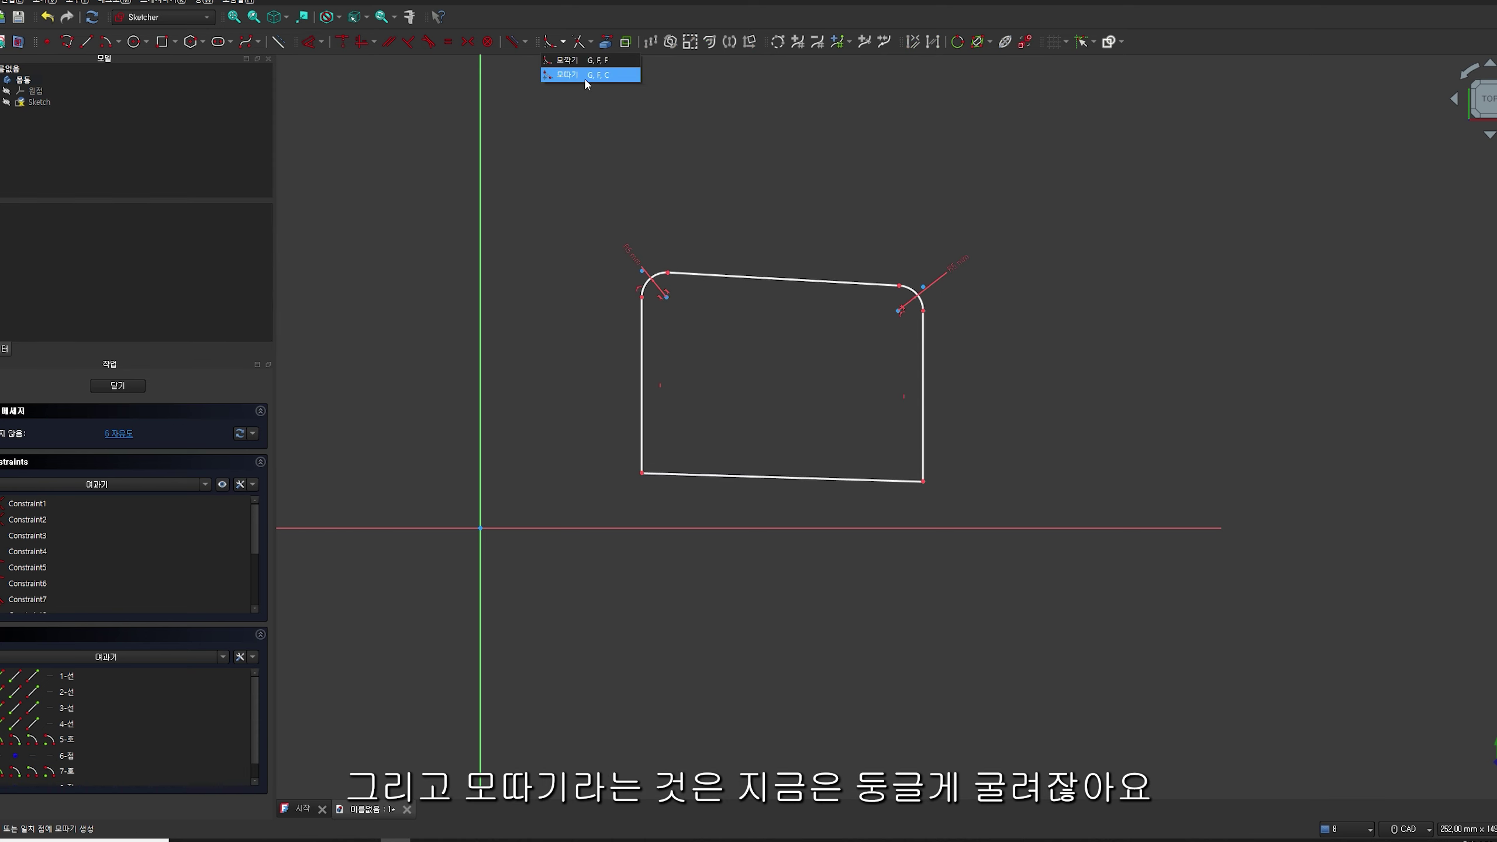
pyautogui.click(584, 75)
pyautogui.click(923, 312)
pyautogui.click(884, 480)
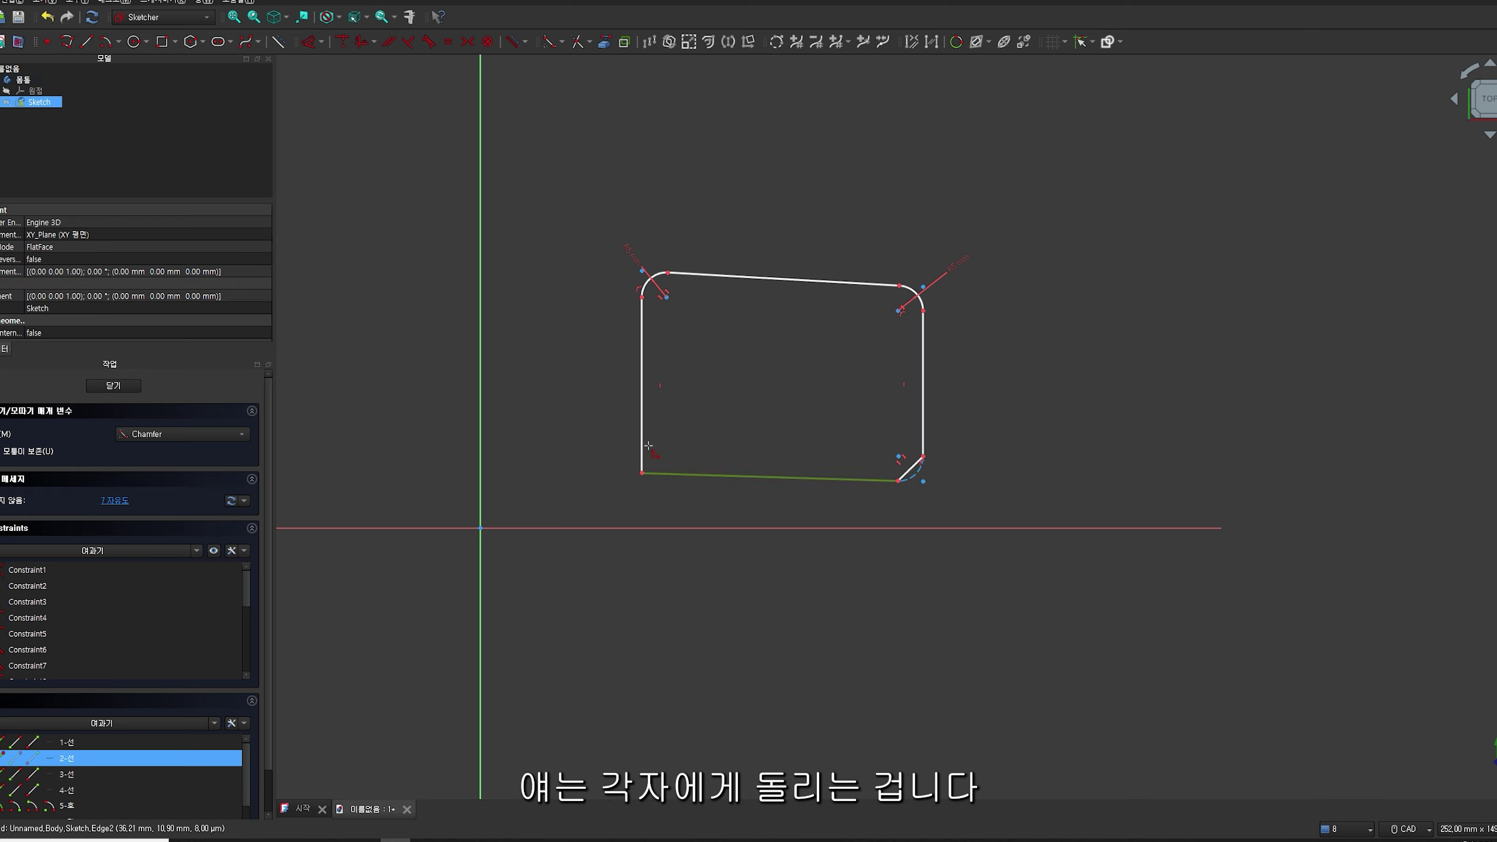
pyautogui.click(642, 473)
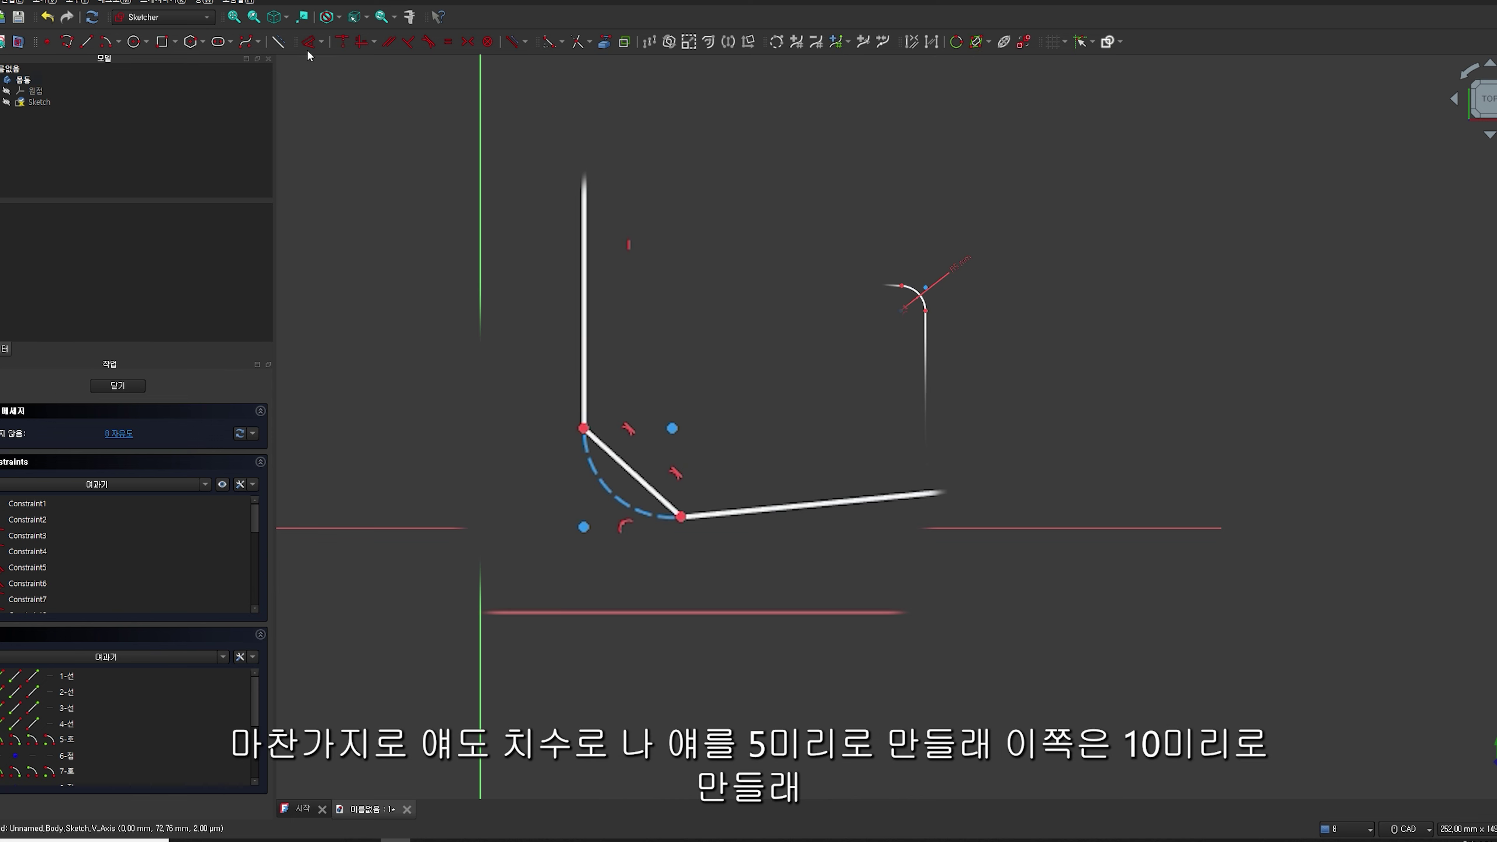
# Dimension the lower-left chamfer line with a length of 5 mm
pyautogui.click(308, 43)
pyautogui.click(650, 473)
pyautogui.click(679, 485)
pyautogui.write('5')
pyautogui.click(893, 560)
# Dimension the lower-right chamfer line with a length of 10 mm
pyautogui.click(862, 433)
pyautogui.click(872, 425)
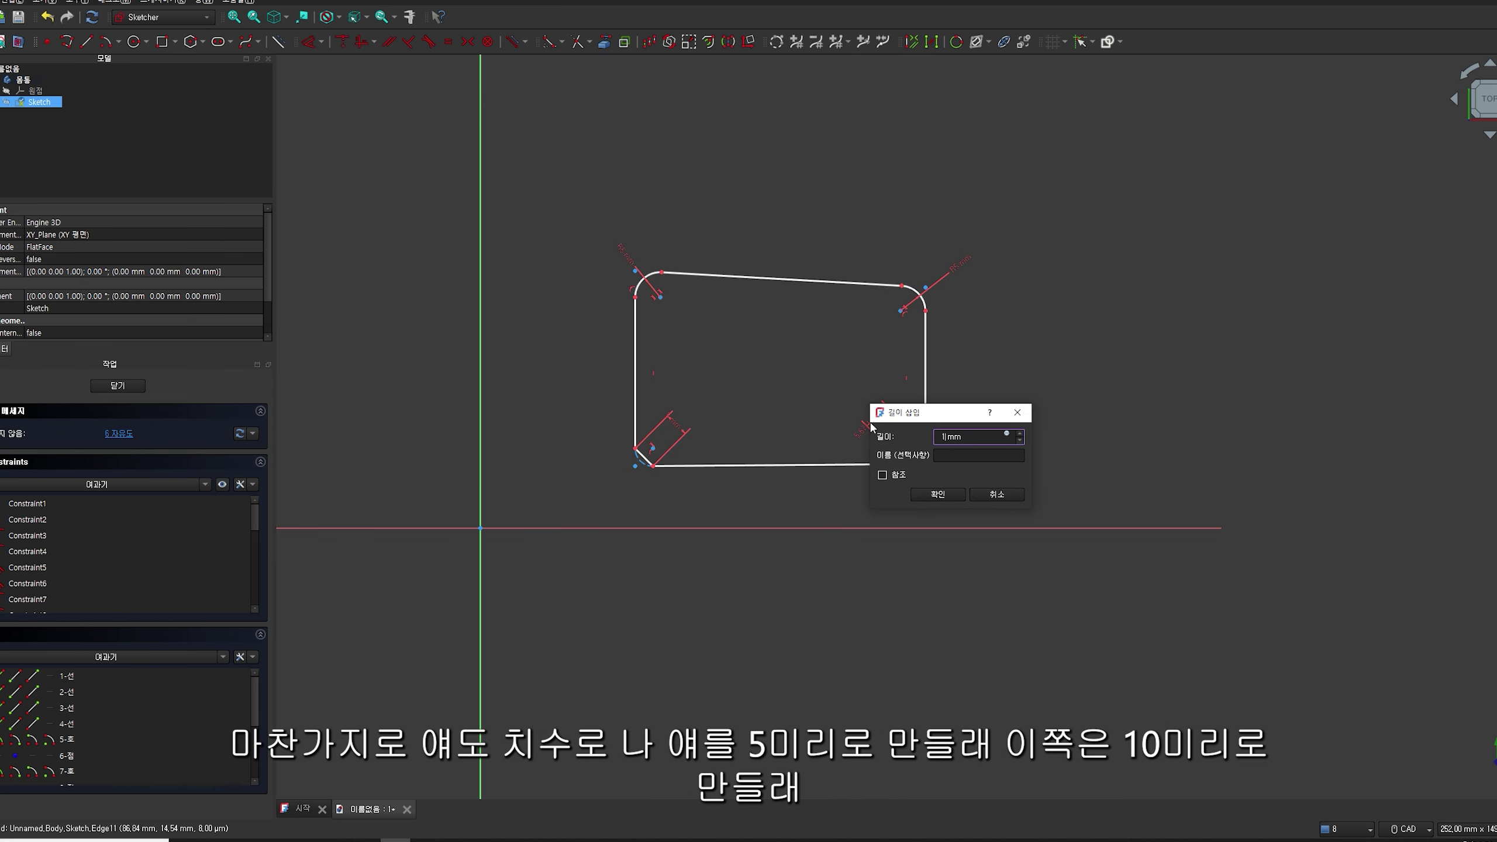
pyautogui.write('10')
pyautogui.click(950, 495)
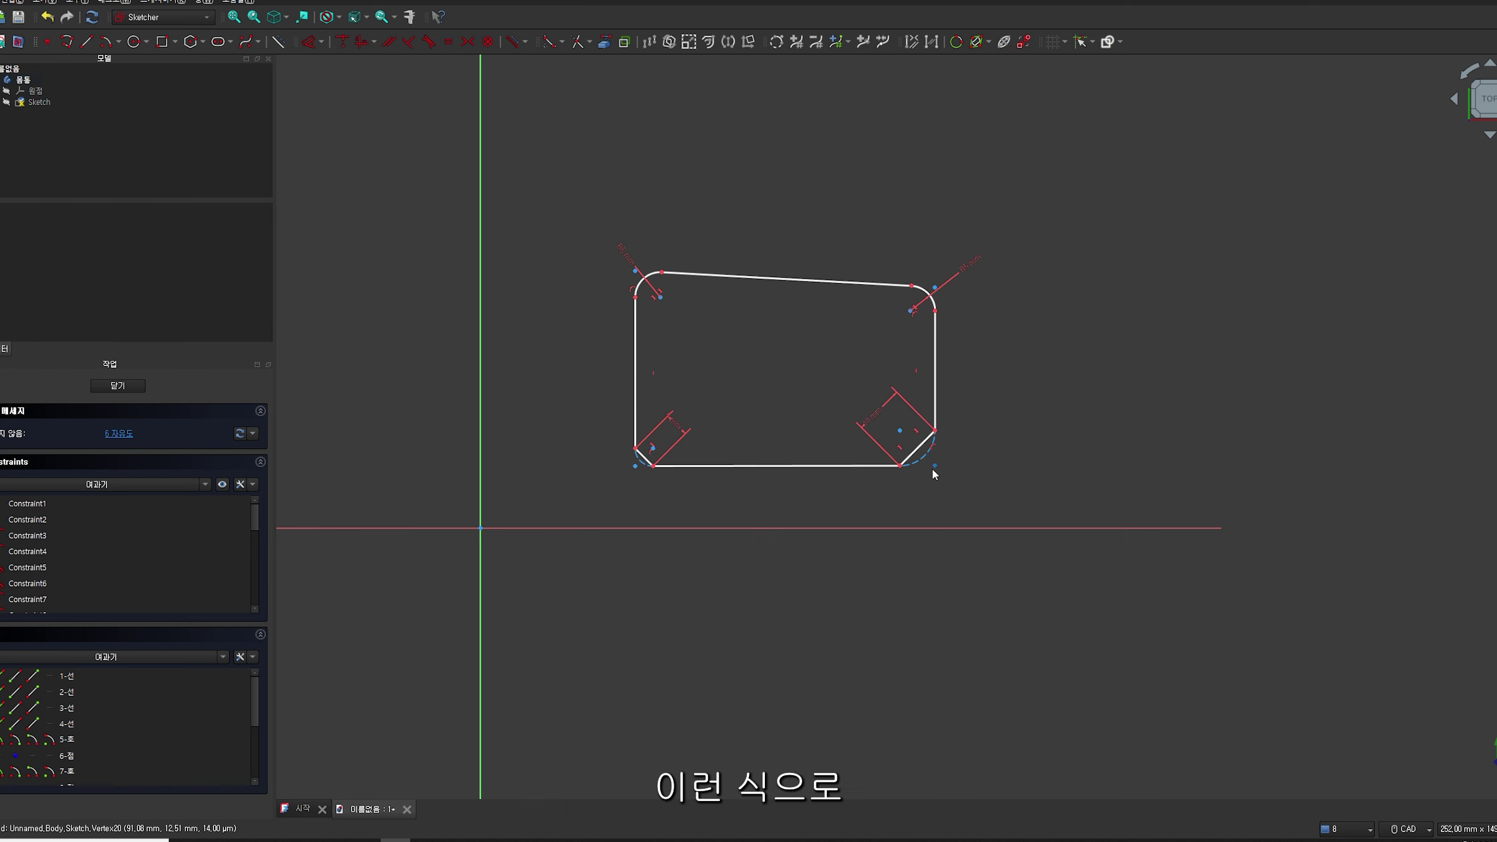
# Test the chamfered corners by moving them, and delete all the geometry from the sketch
pyautogui.moveTo(629, 470)
pyautogui.mouseDown()
pyautogui.moveTo(592, 498)
pyautogui.moveTo(615, 470)
pyautogui.mouseUp()
pyautogui.moveTo(923, 451)
pyautogui.mouseDown()
pyautogui.moveTo(788, 418)
pyautogui.moveTo(822, 418)
pyautogui.mouseUp()
pyautogui.moveTo(1055, 508); pyautogui.dragTo(484, 177)
pyautogui.press('Delete')
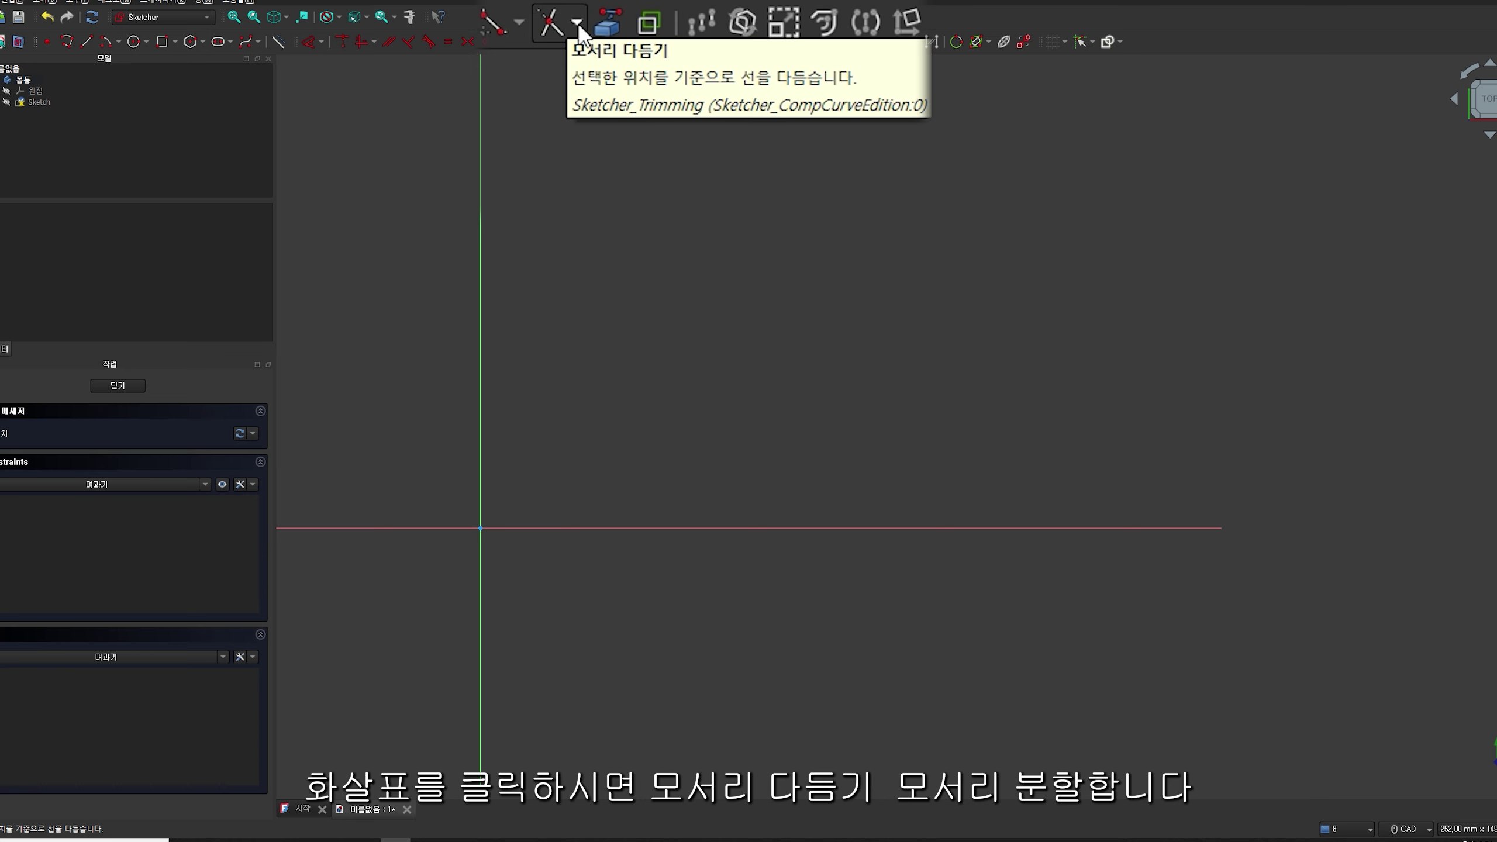
# Draw two lines that cross each other above the horizontal axis
pyautogui.click(578, 23)
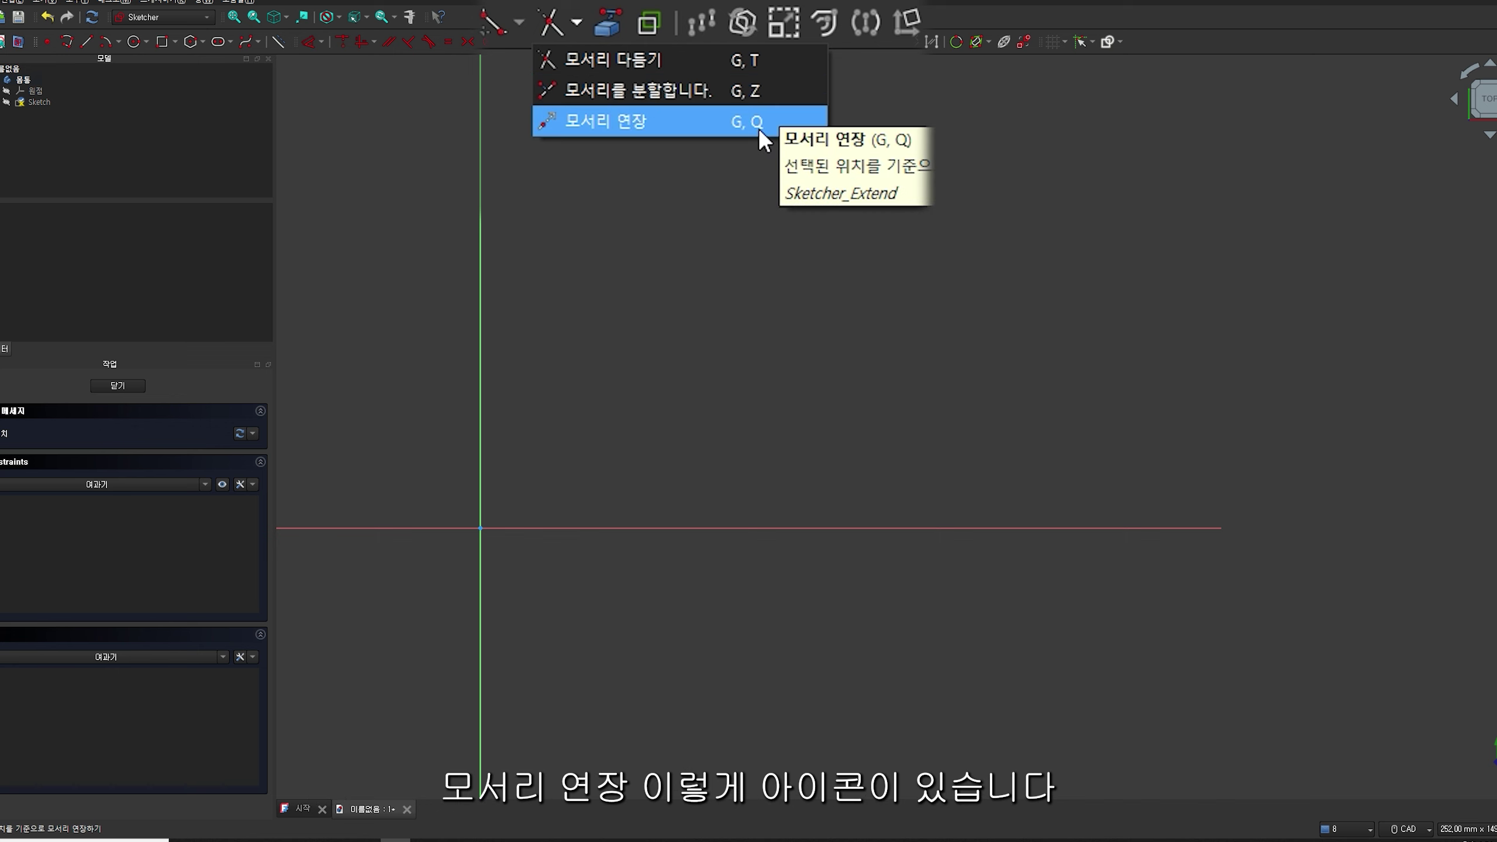
pyautogui.click(680, 258)
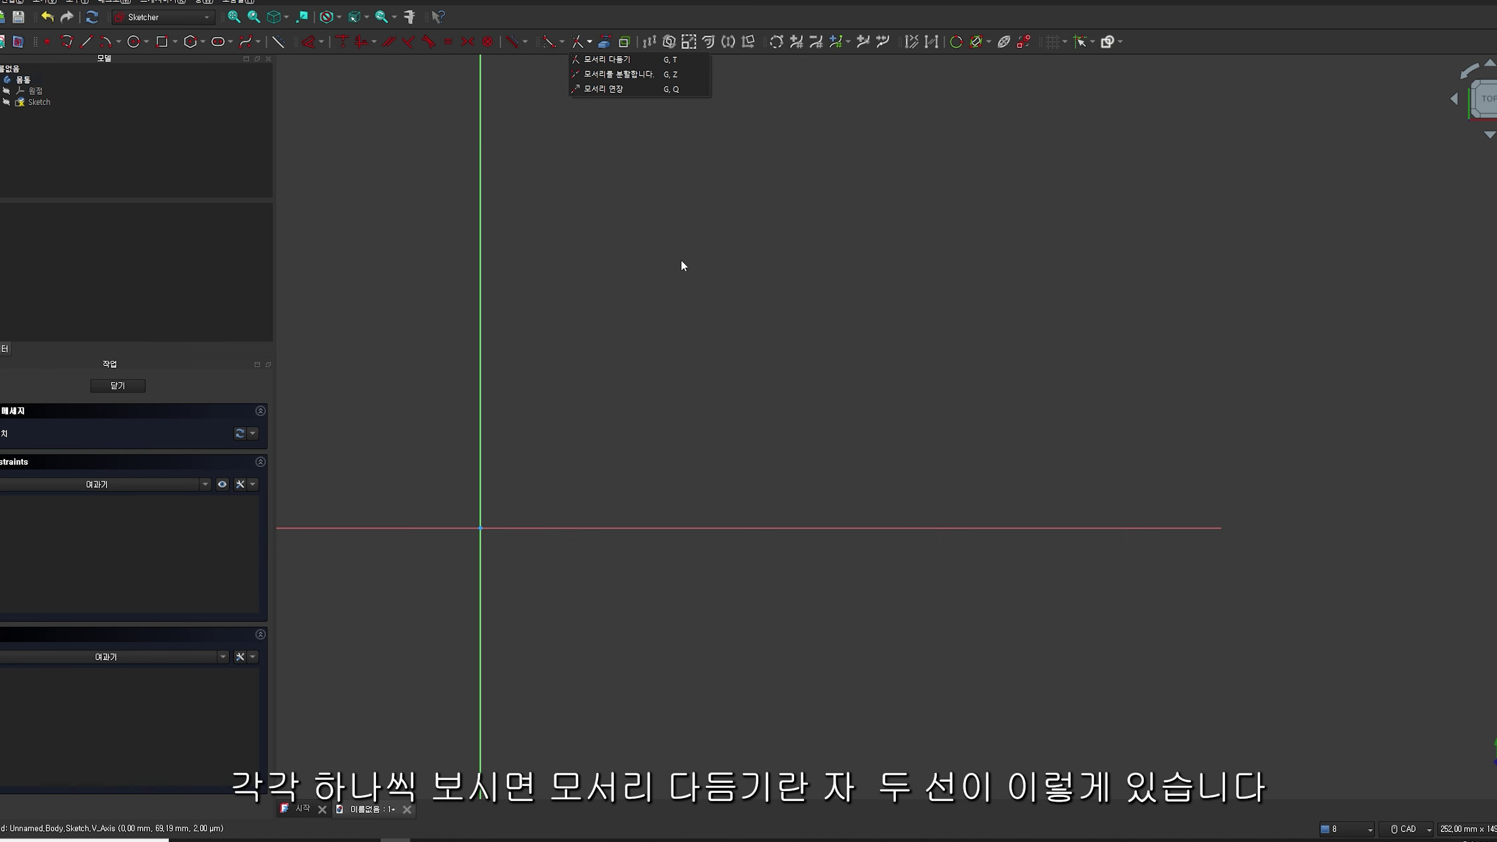
pyautogui.click(87, 42)
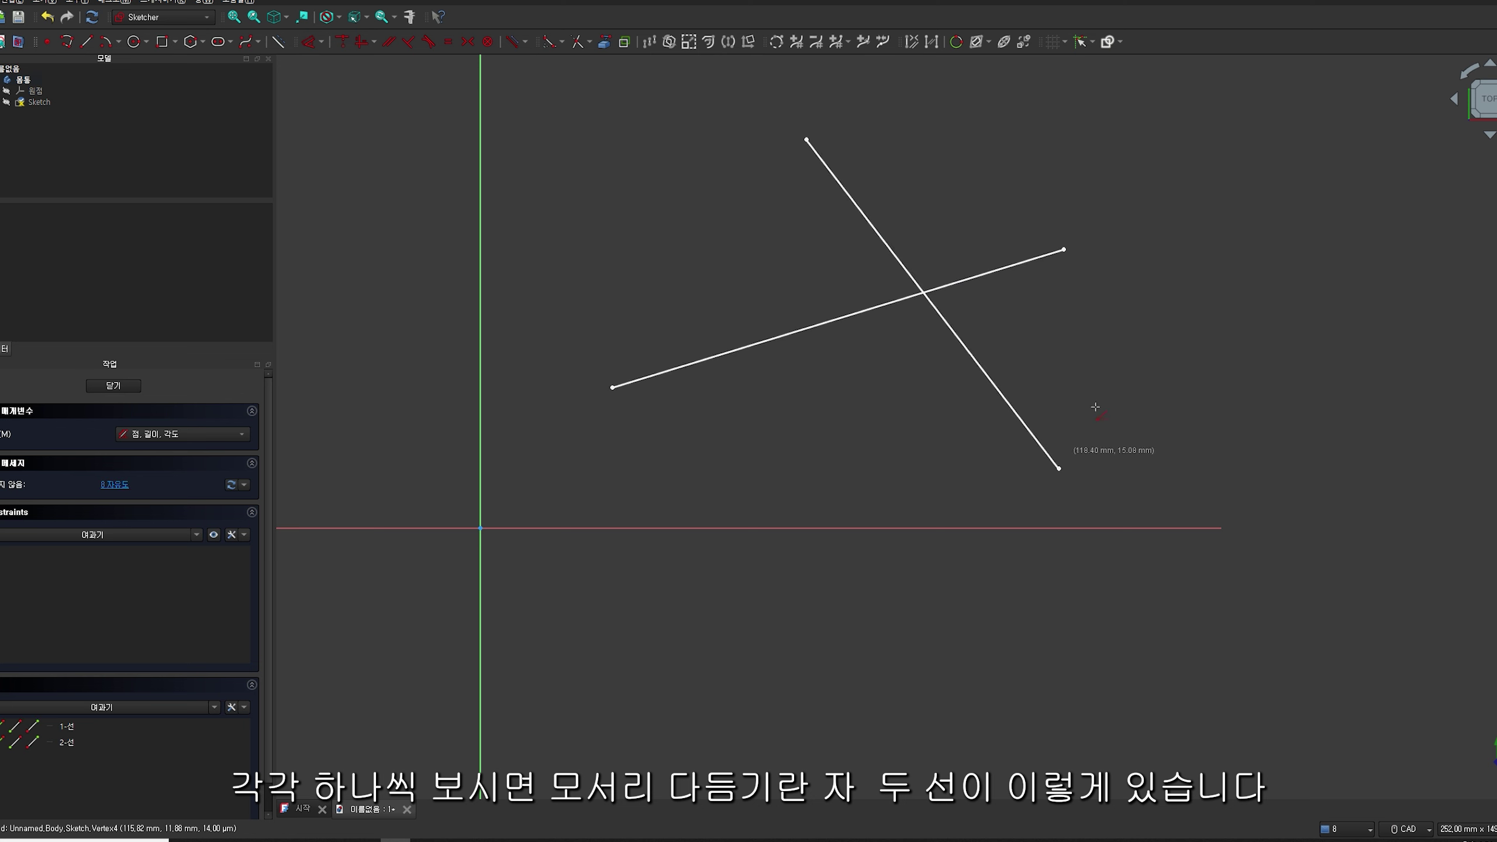
pyautogui.press('Escape')
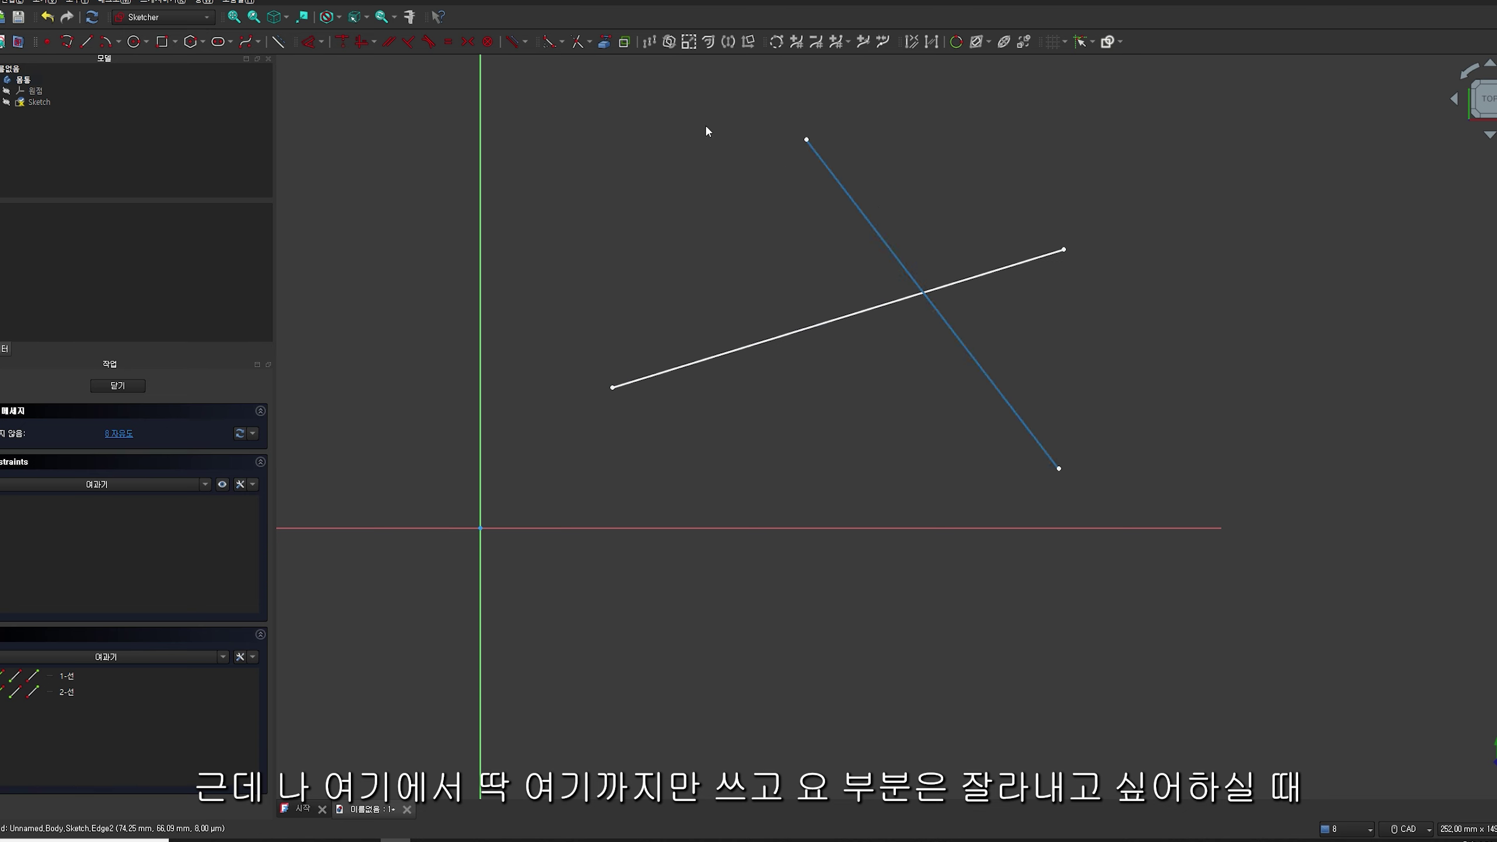
# Trim the first line's right part and the second line's upper part at their crossing, and move the shared vertex
pyautogui.click(589, 43)
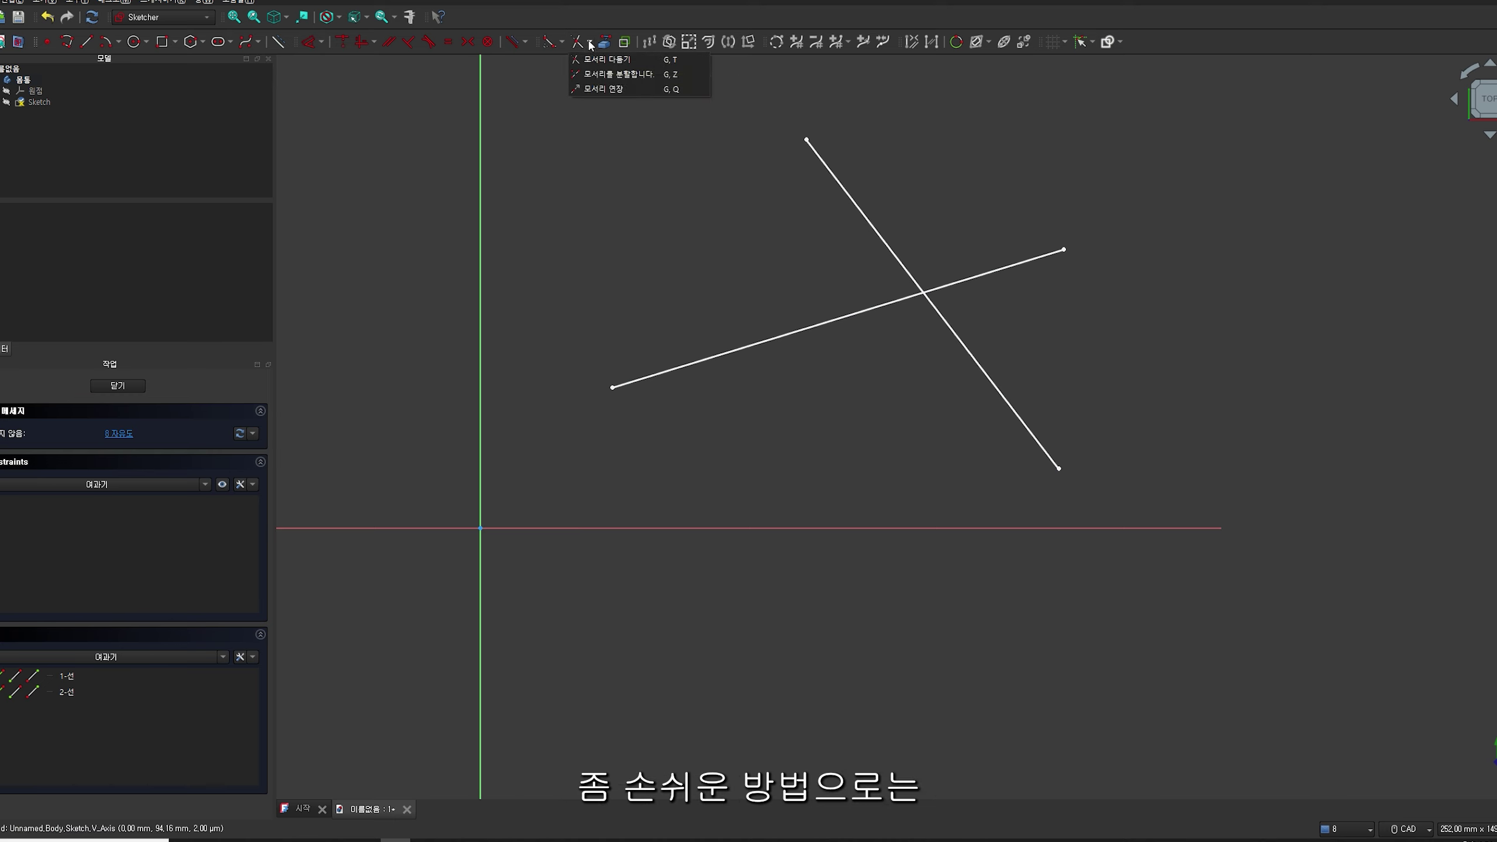
pyautogui.click(607, 57)
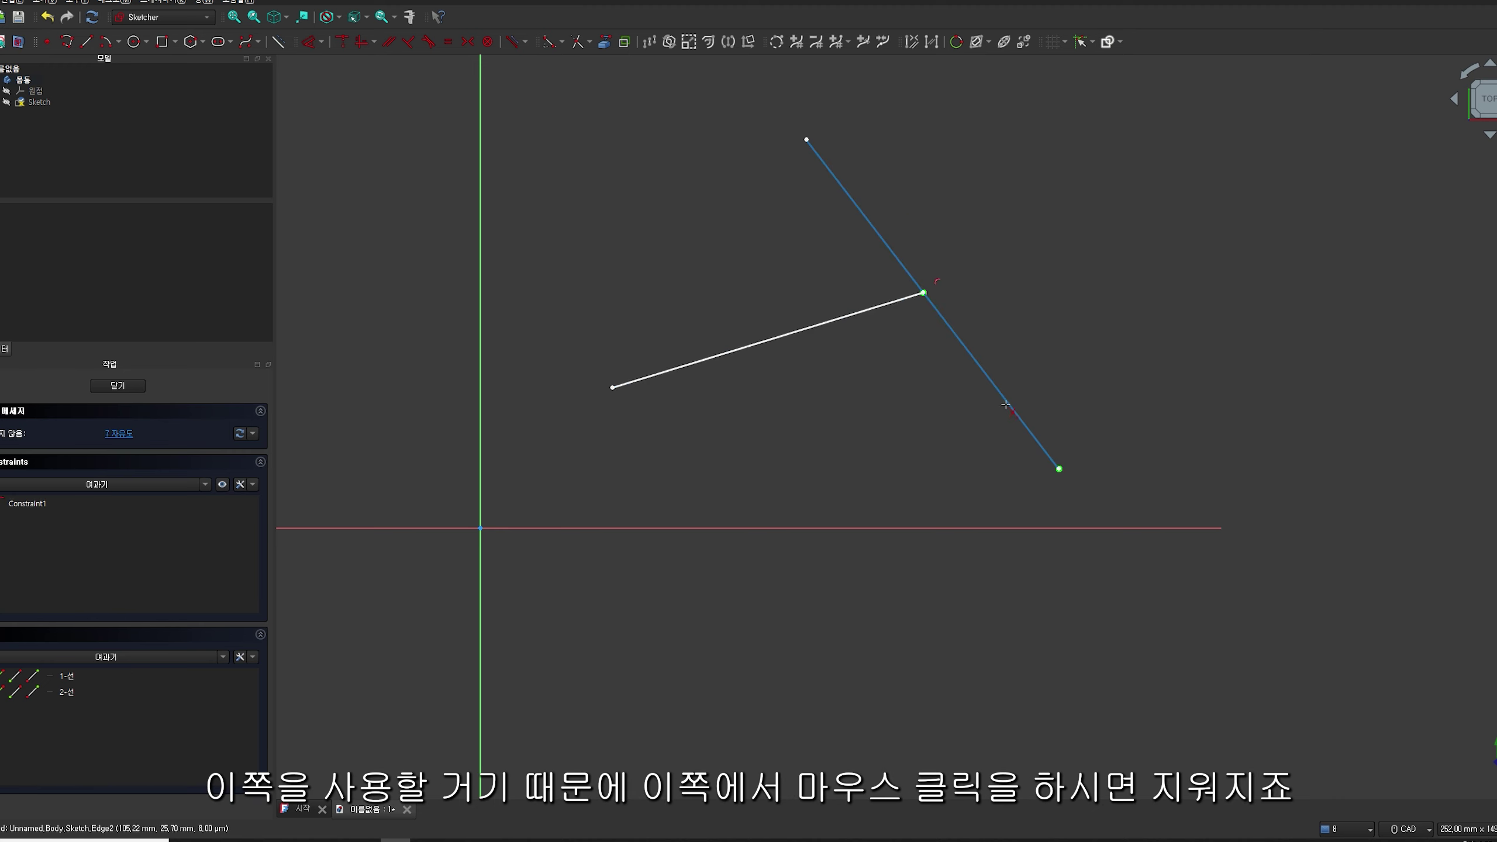
pyautogui.click(874, 233)
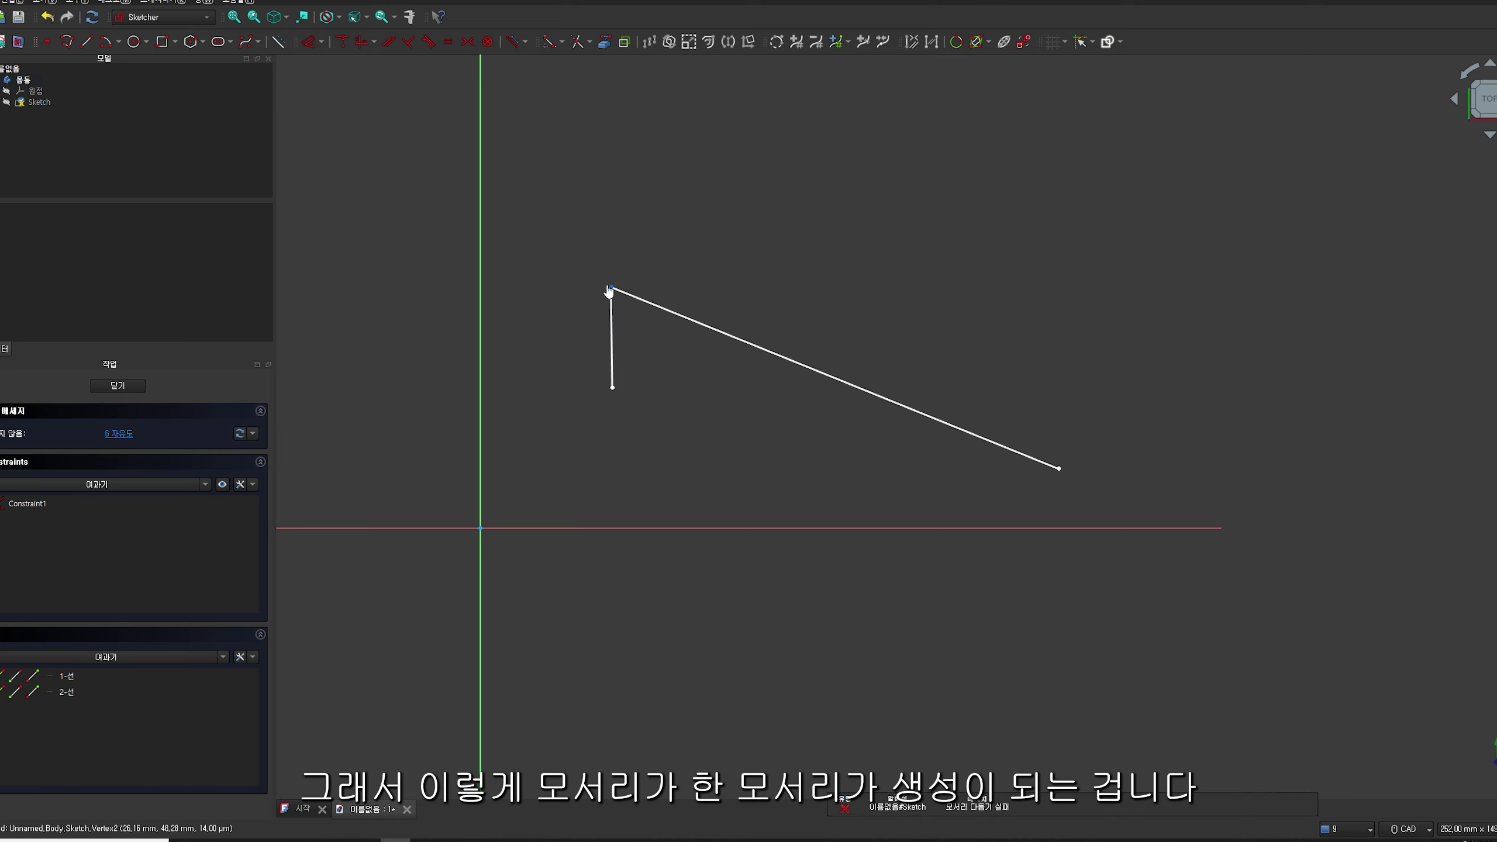
pyautogui.moveTo(608, 291)
pyautogui.mouseDown()
pyautogui.moveTo(692, 264)
pyautogui.moveTo(847, 297)
pyautogui.mouseUp()
# Split the left line near its upper part, and move the new vertex and the right line to reshape the polyline
pyautogui.click(590, 42)
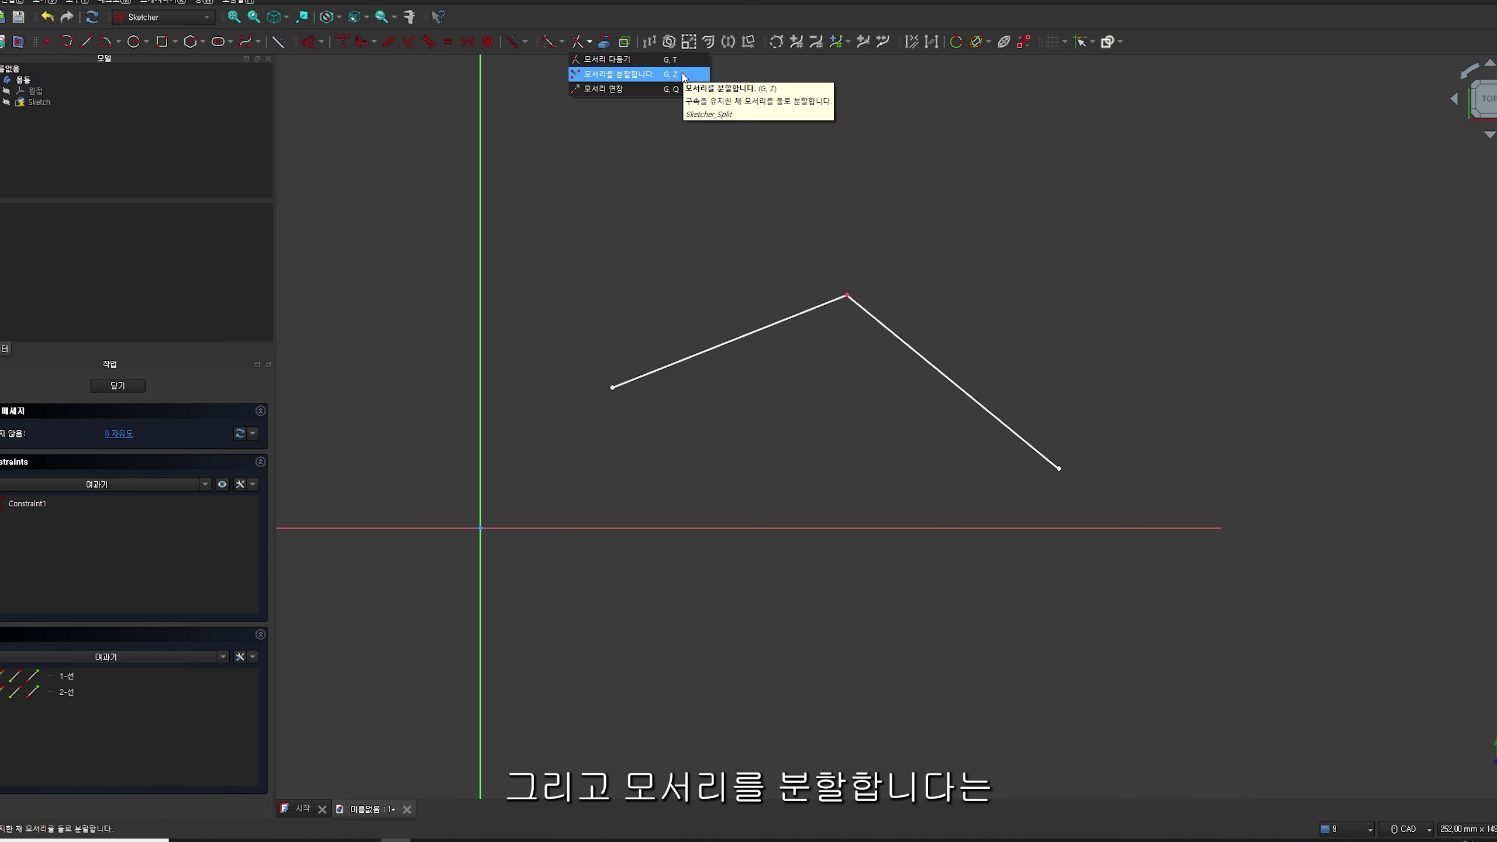
pyautogui.click(683, 75)
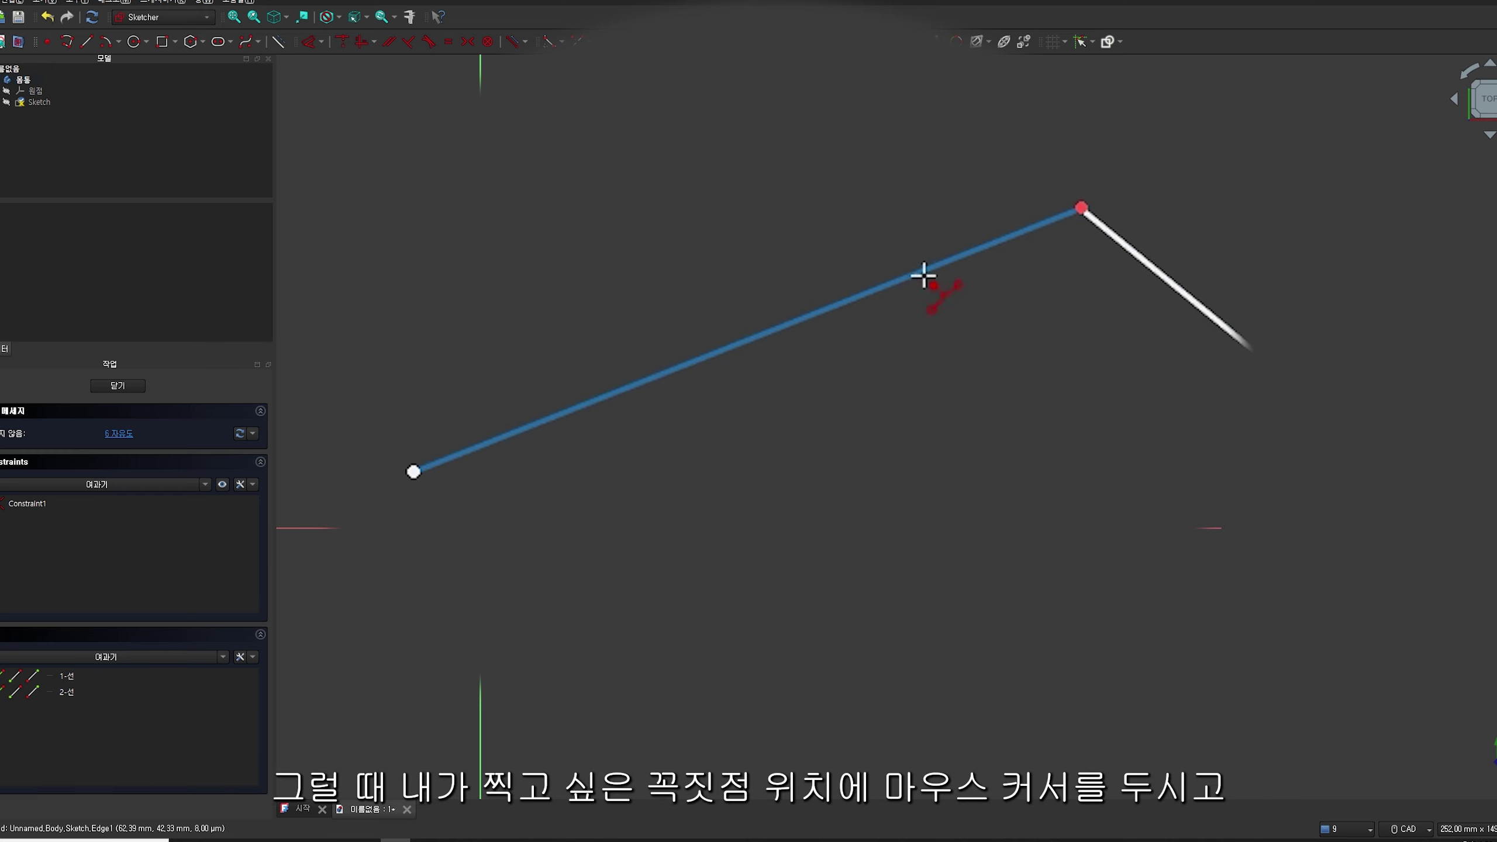
pyautogui.click(842, 304)
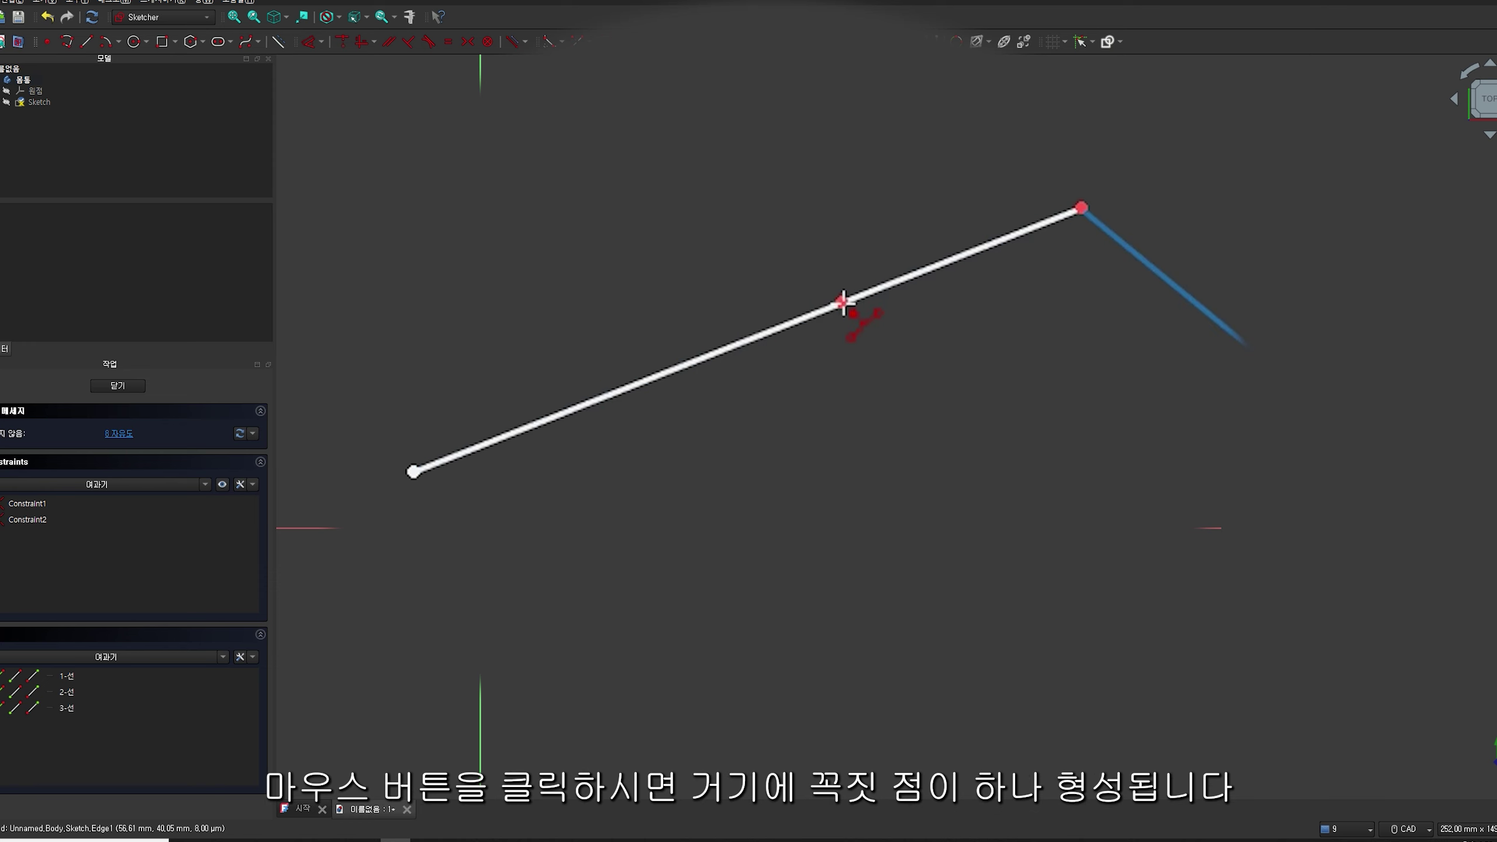
pyautogui.moveTo(842, 303)
pyautogui.mouseDown()
pyautogui.moveTo(709, 158)
pyautogui.moveTo(666, 297)
pyautogui.moveTo(658, 283)
pyautogui.mouseUp()
pyautogui.moveTo(945, 374)
pyautogui.mouseDown()
pyautogui.moveTo(1059, 313)
pyautogui.moveTo(1043, 311)
pyautogui.mouseUp()
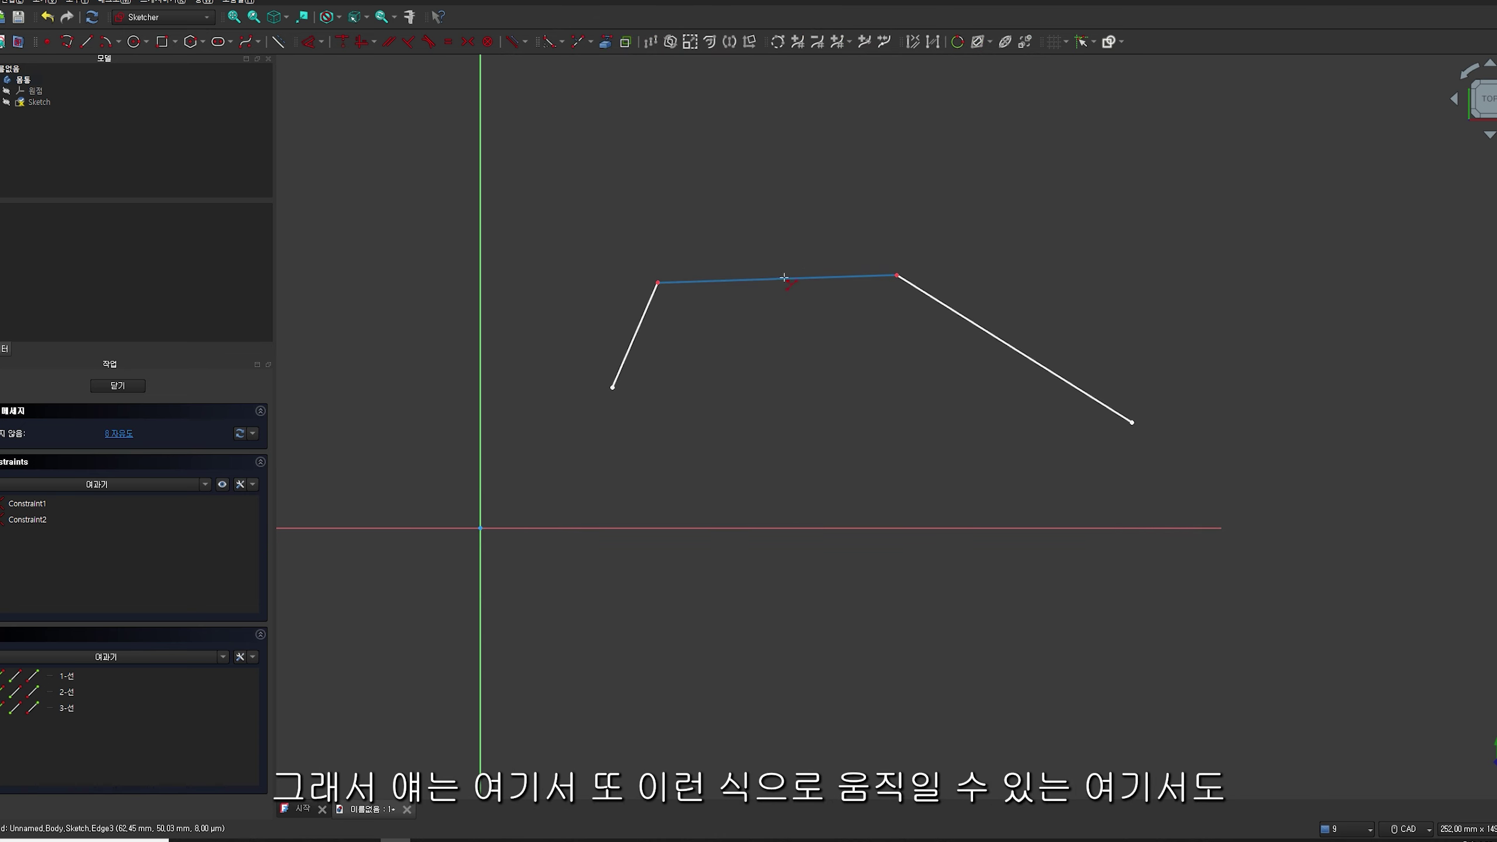
# Split the polyline's upper middle segment at its midpoint area, and test the split by moving the new vertex and the right segment
pyautogui.click(784, 278)
pyautogui.moveTo(785, 278)
pyautogui.mouseDown()
pyautogui.moveTo(730, 186)
pyautogui.moveTo(911, 227)
pyautogui.mouseUp()
pyautogui.moveTo(1036, 329); pyautogui.dragTo(737, 292)
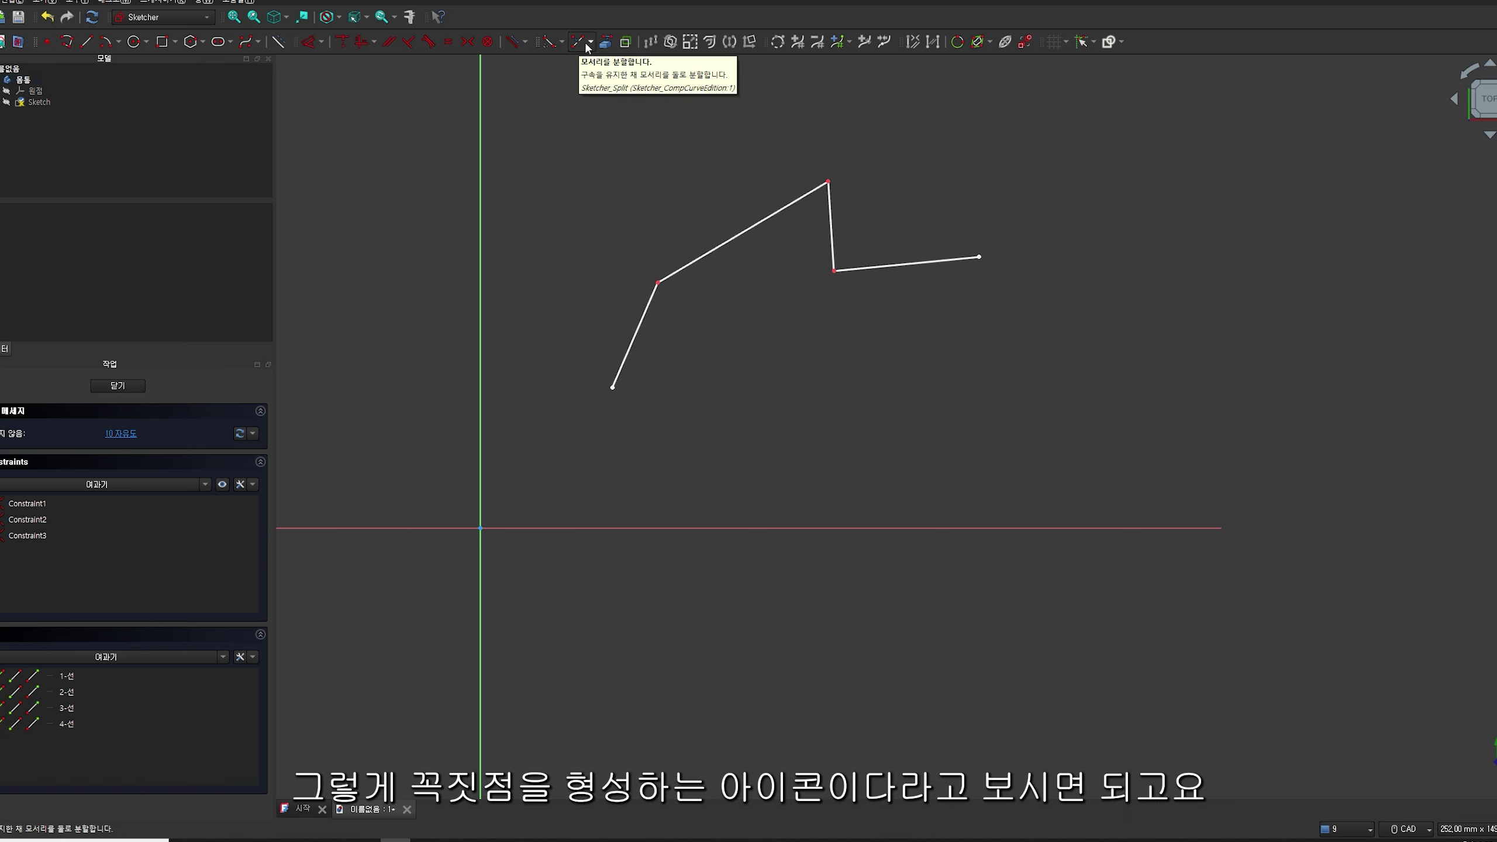
# Draw a separate slanted line below the polyline
pyautogui.click(590, 41)
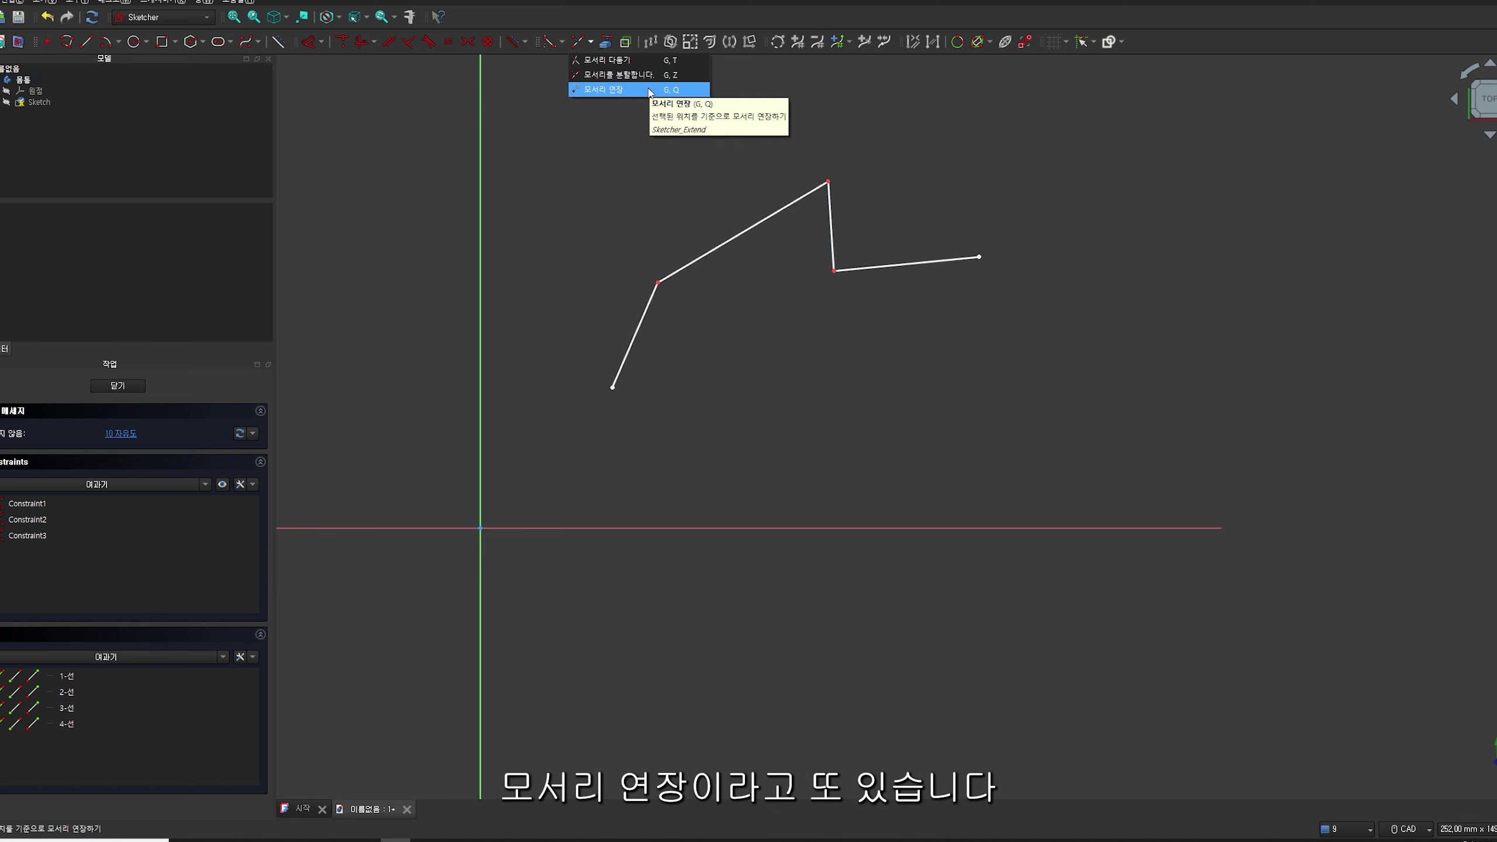
pyautogui.click(87, 42)
pyautogui.click(685, 449)
pyautogui.click(800, 349)
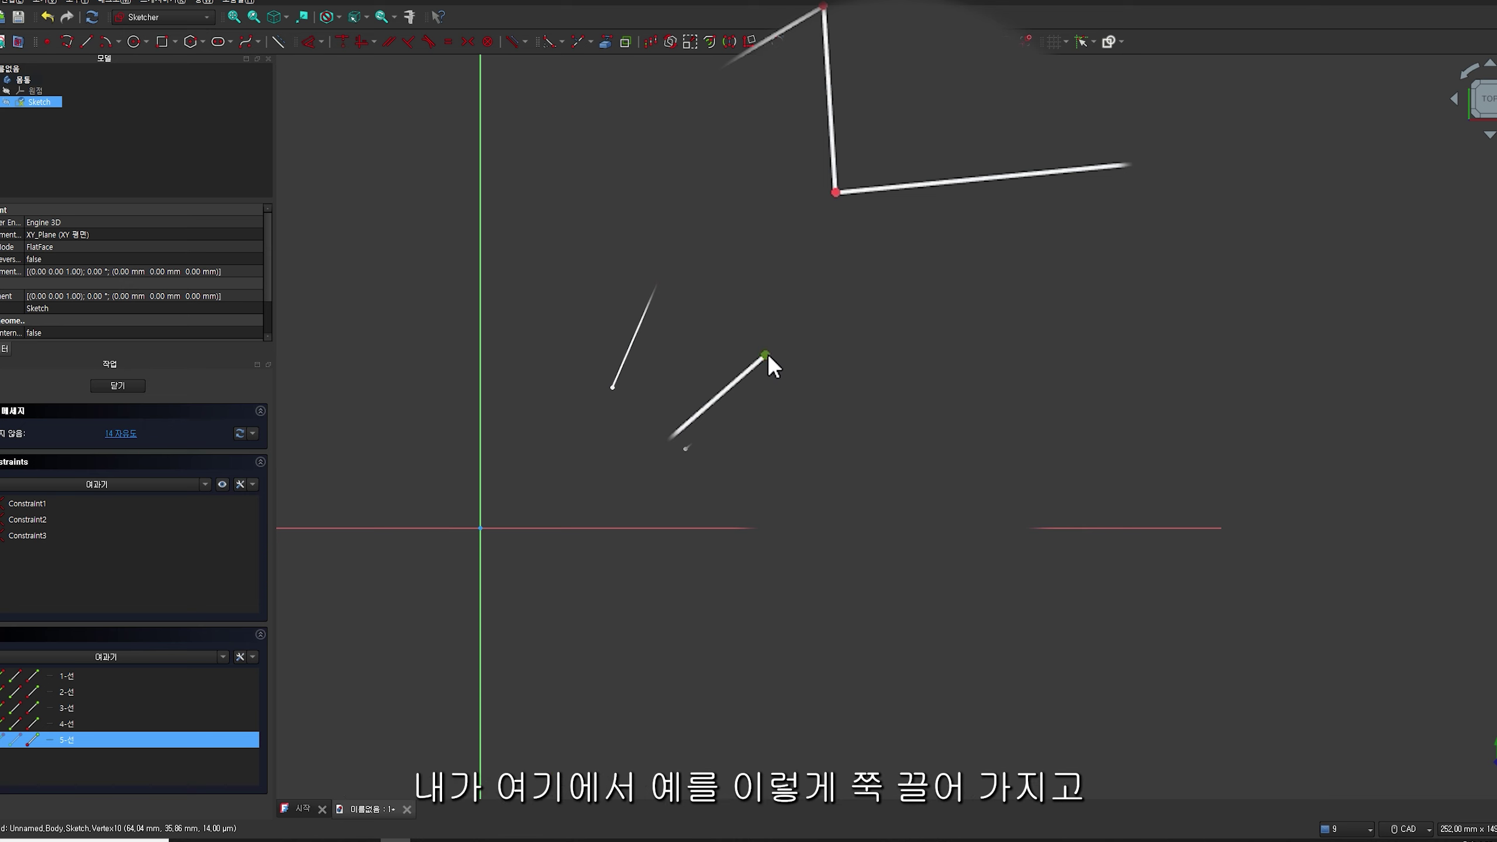
# Place the slanted line's upper end on the polyline's right segment, and pull it back to leave a gap below that segment
pyautogui.moveTo(767, 353); pyautogui.dragTo(973, 178)
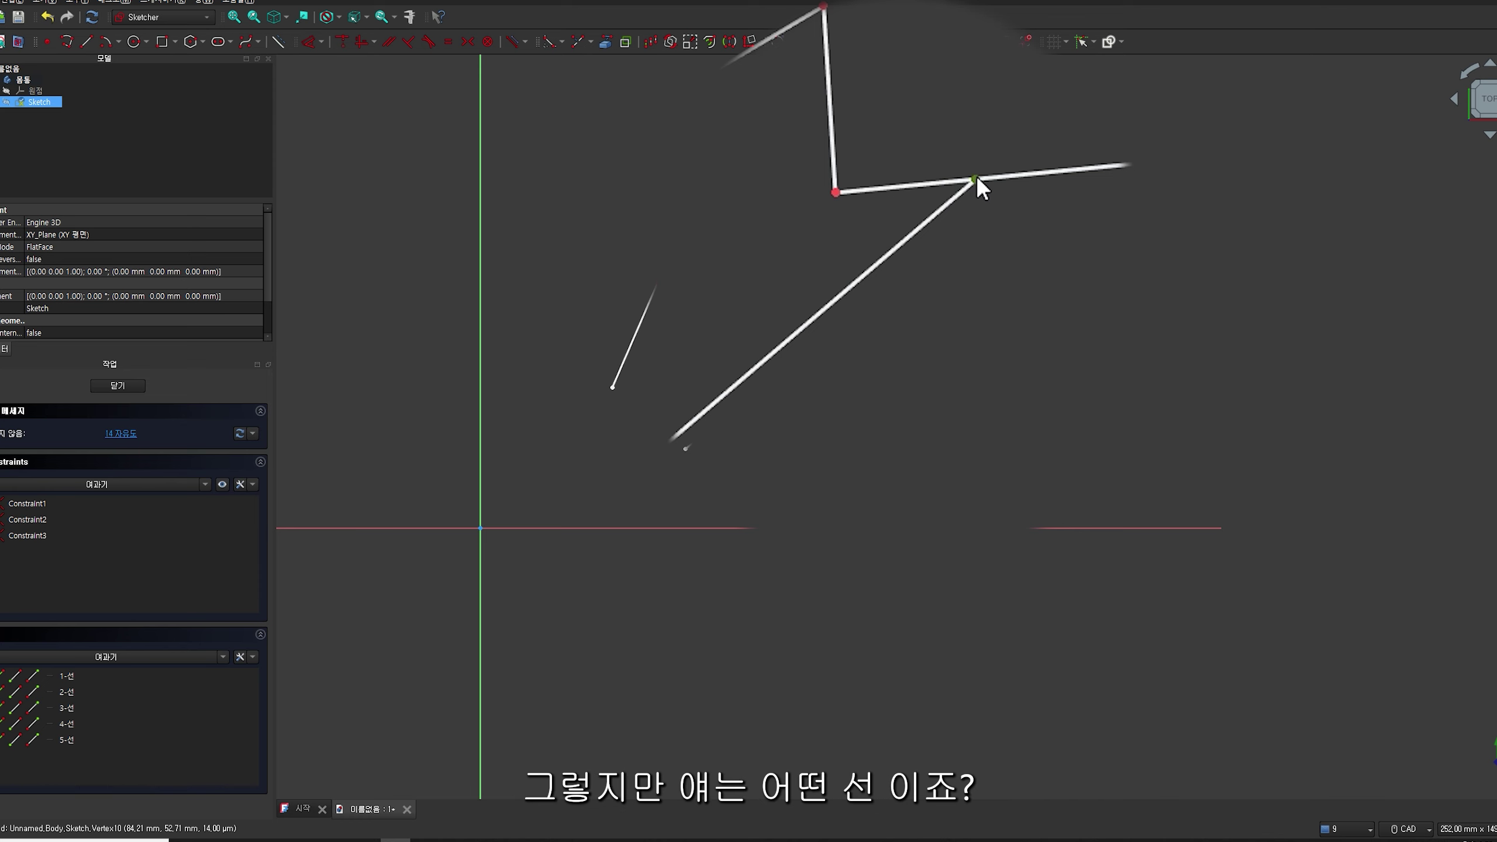
pyautogui.moveTo(903, 240)
pyautogui.mouseDown()
pyautogui.moveTo(1070, 409)
pyautogui.moveTo(1008, 388)
pyautogui.moveTo(849, 186)
pyautogui.moveTo(922, 251)
pyautogui.moveTo(986, 188)
pyautogui.mouseUp()
pyautogui.moveTo(910, 260)
pyautogui.mouseDown()
pyautogui.moveTo(867, 282)
pyautogui.moveTo(1057, 377)
pyautogui.mouseUp()
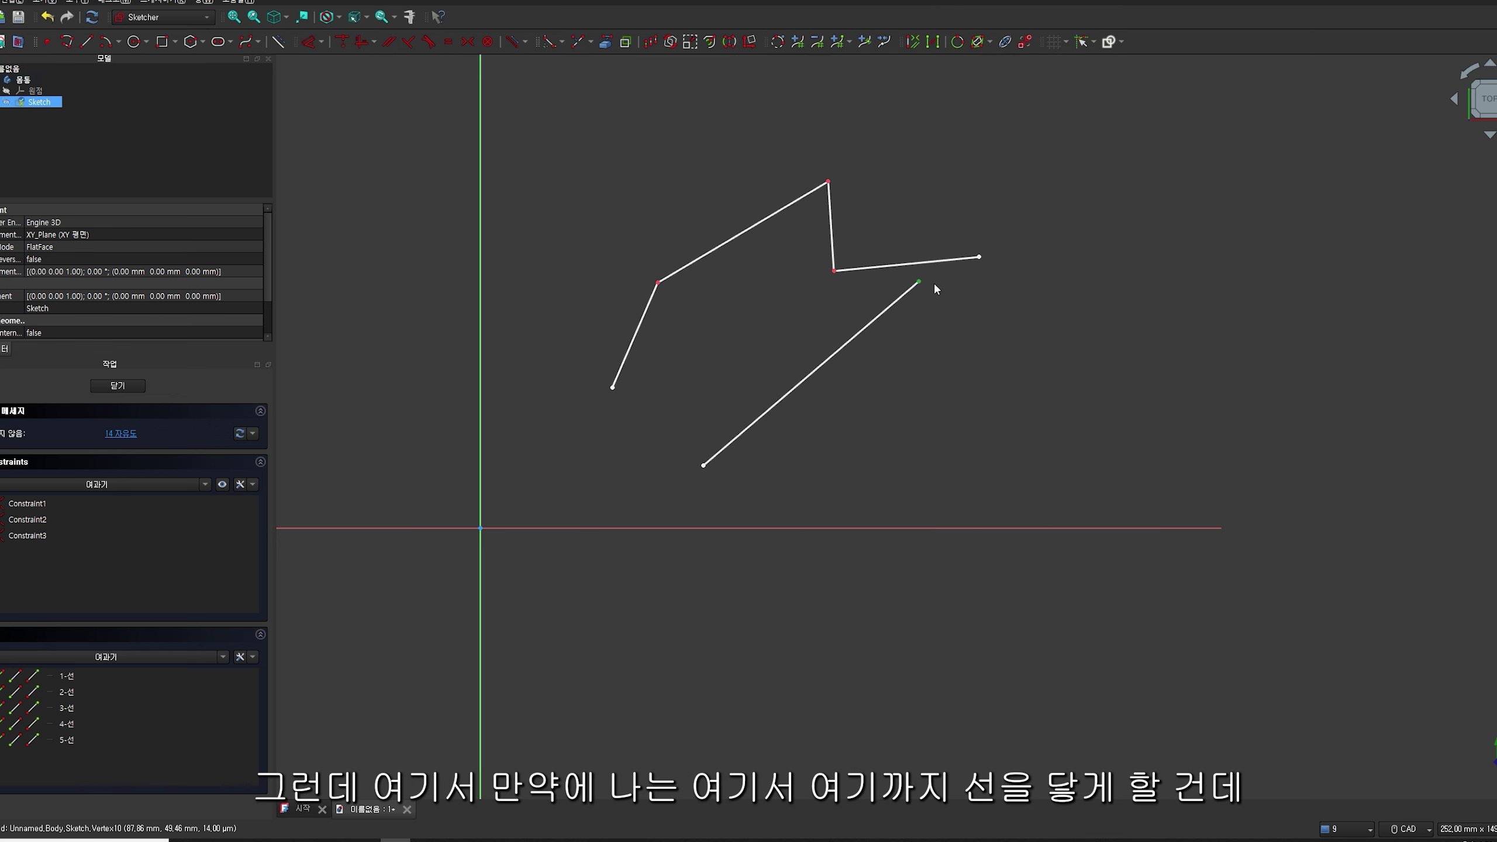
pyautogui.moveTo(874, 316); pyautogui.dragTo(814, 357)
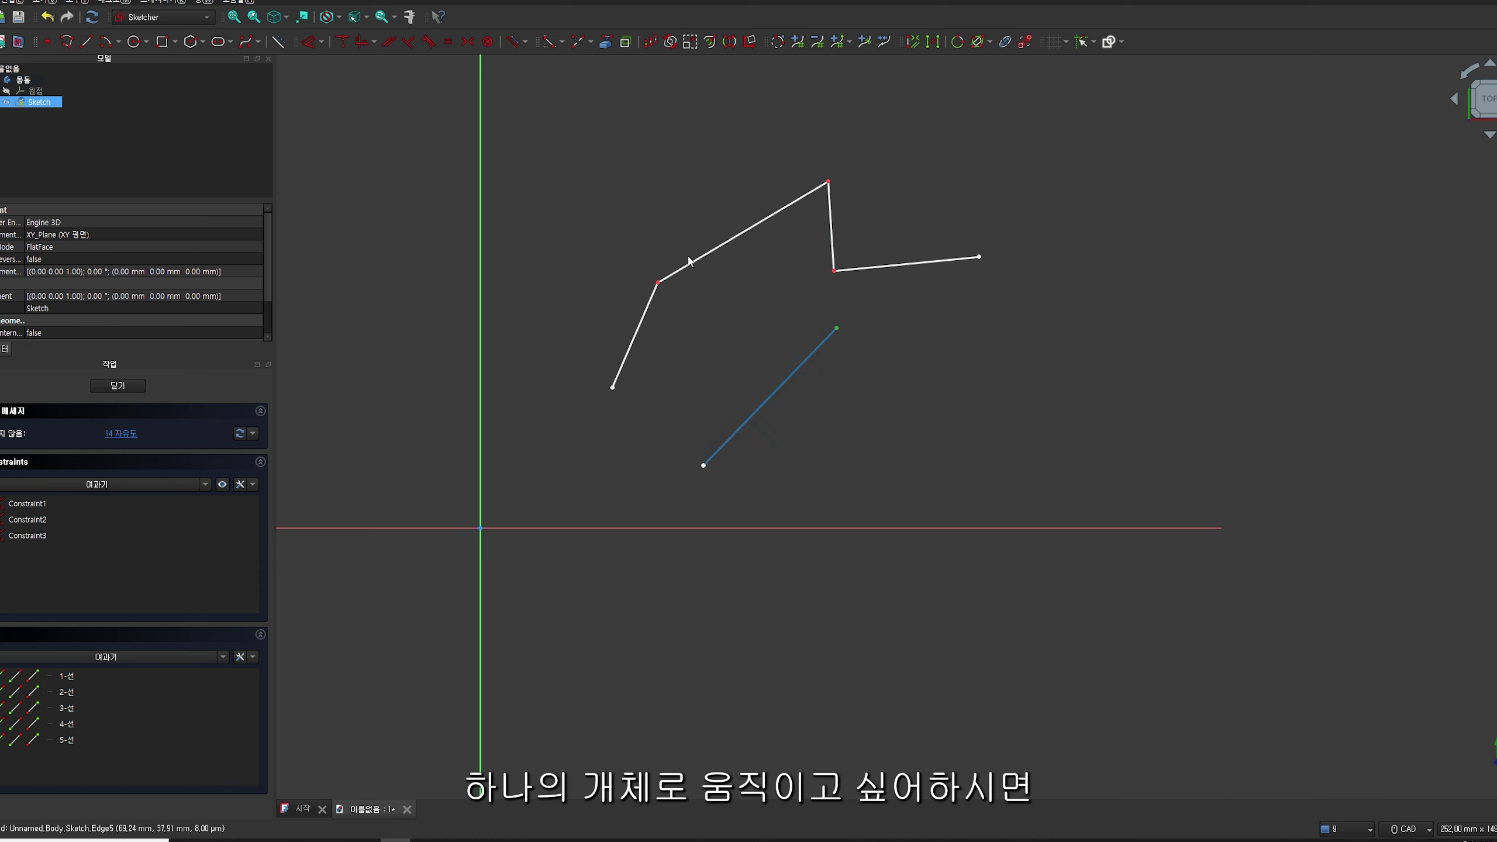
# Extend the slanted line's upper end to the polyline's right segment, and test the connection by moving the joined geometry
pyautogui.click(591, 43)
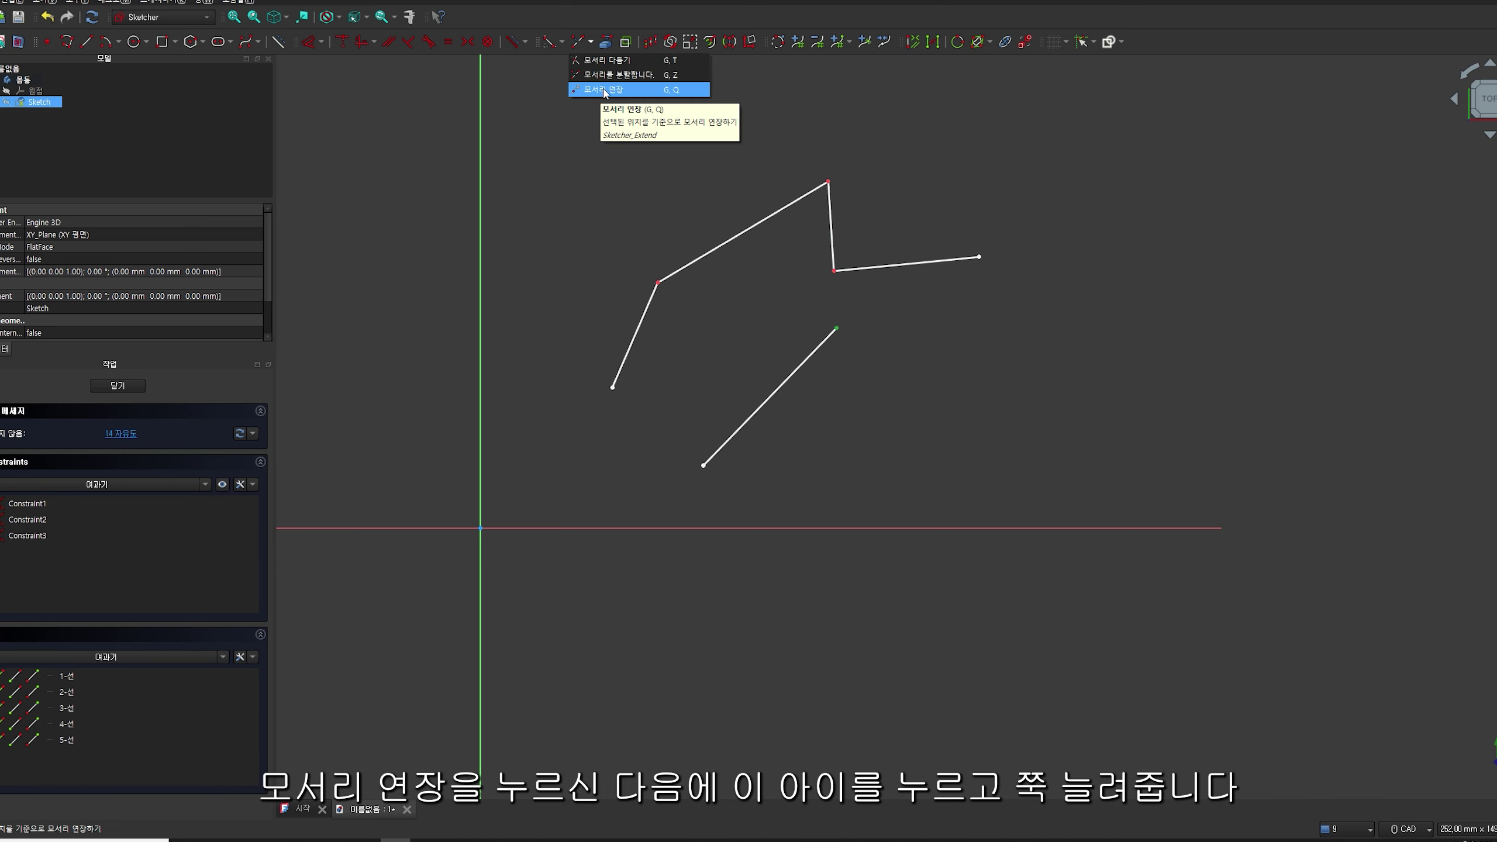
pyautogui.click(603, 89)
pyautogui.click(826, 345)
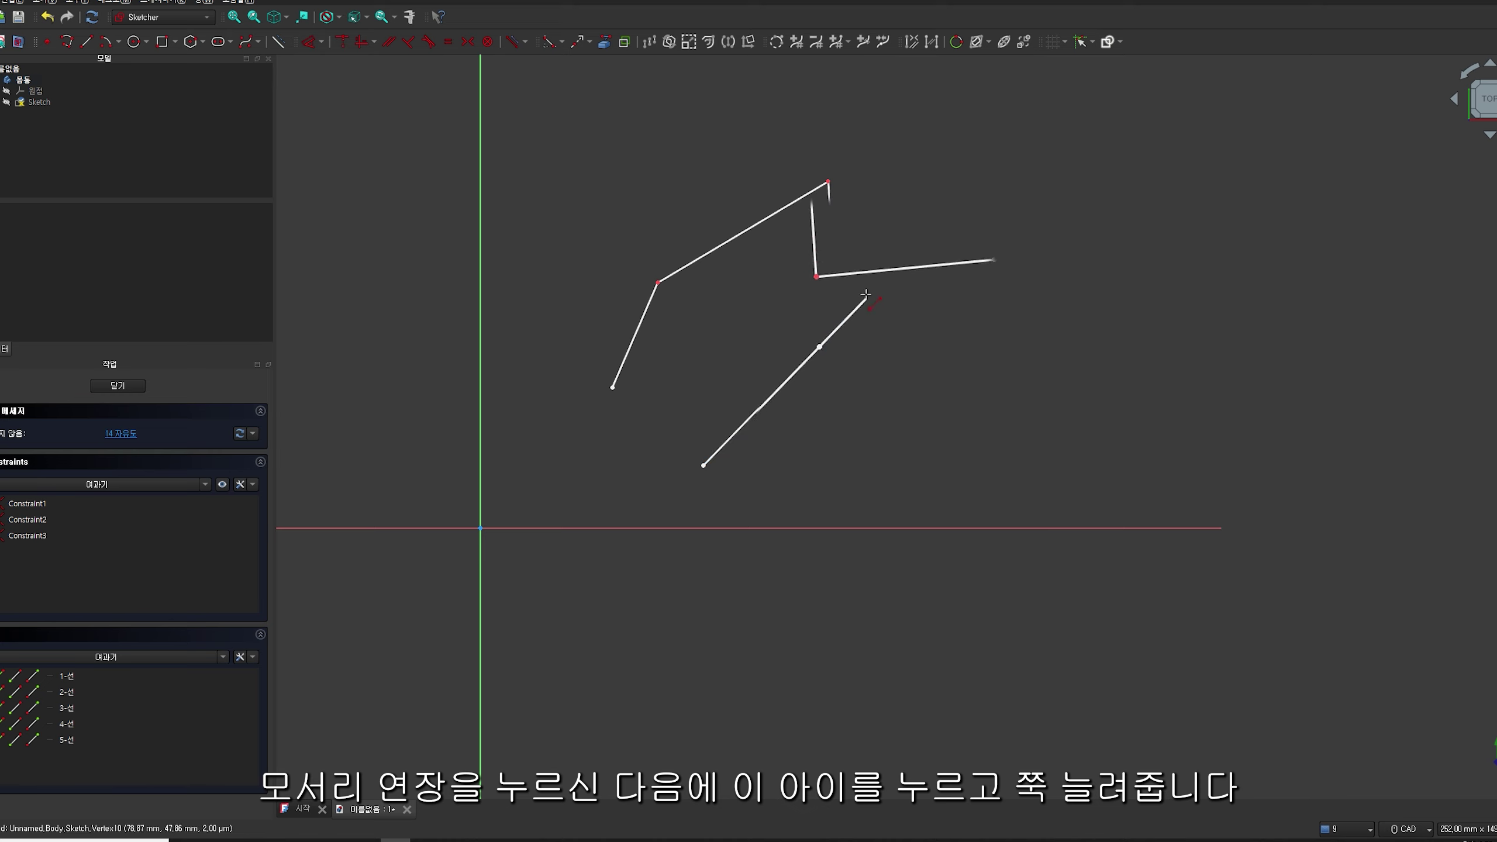
pyautogui.click(890, 269)
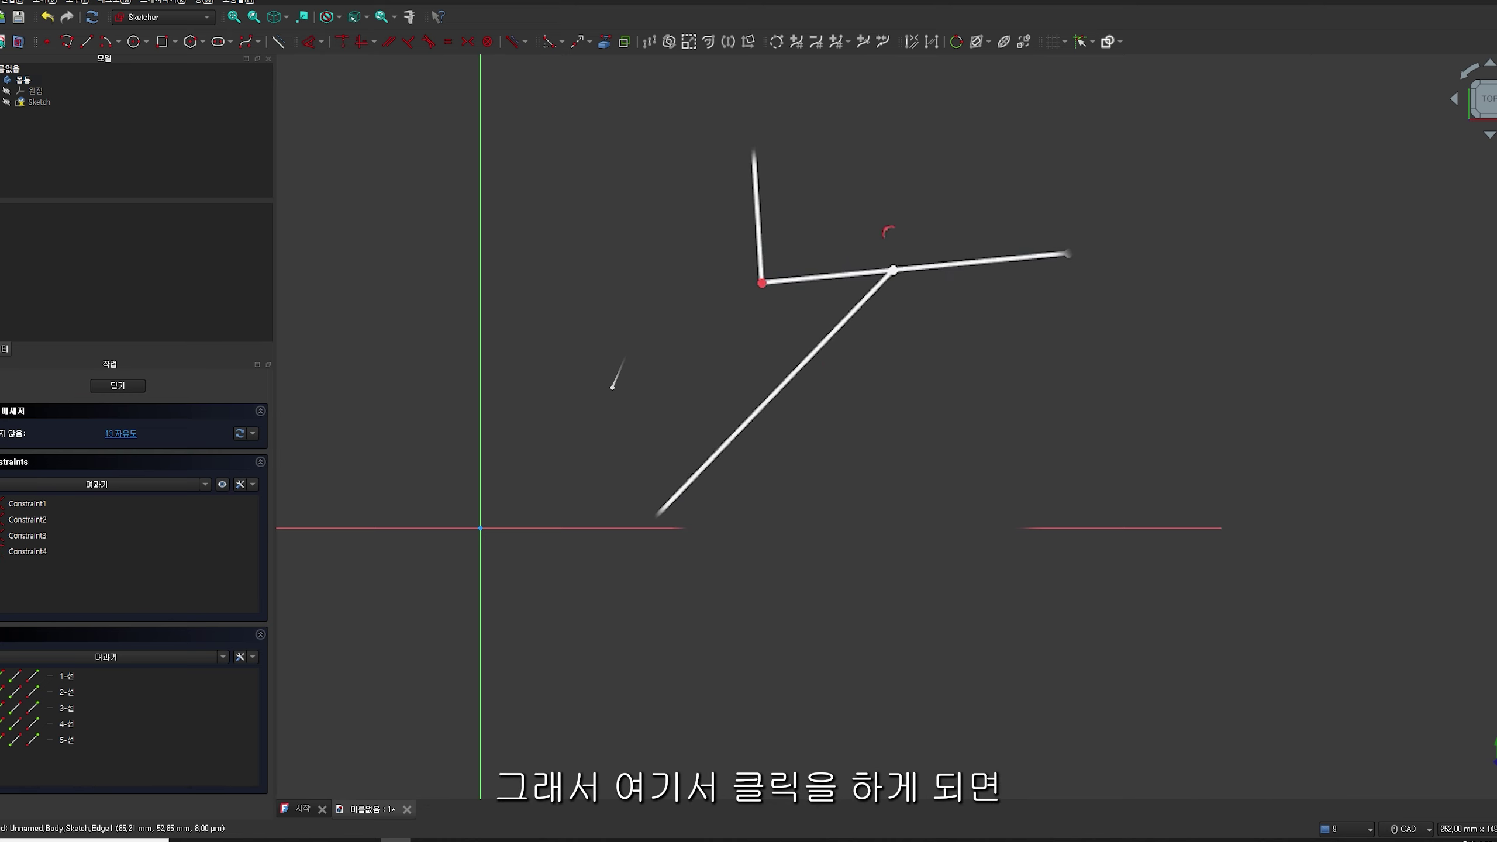
pyautogui.moveTo(895, 281)
pyautogui.mouseDown()
pyautogui.moveTo(1012, 318)
pyautogui.moveTo(868, 287)
pyautogui.moveTo(971, 291)
pyautogui.moveTo(874, 274)
pyautogui.moveTo(955, 278)
pyautogui.moveTo(887, 286)
pyautogui.moveTo(845, 388)
pyautogui.moveTo(876, 241)
pyautogui.moveTo(873, 336)
pyautogui.moveTo(877, 319)
pyautogui.mouseUp()
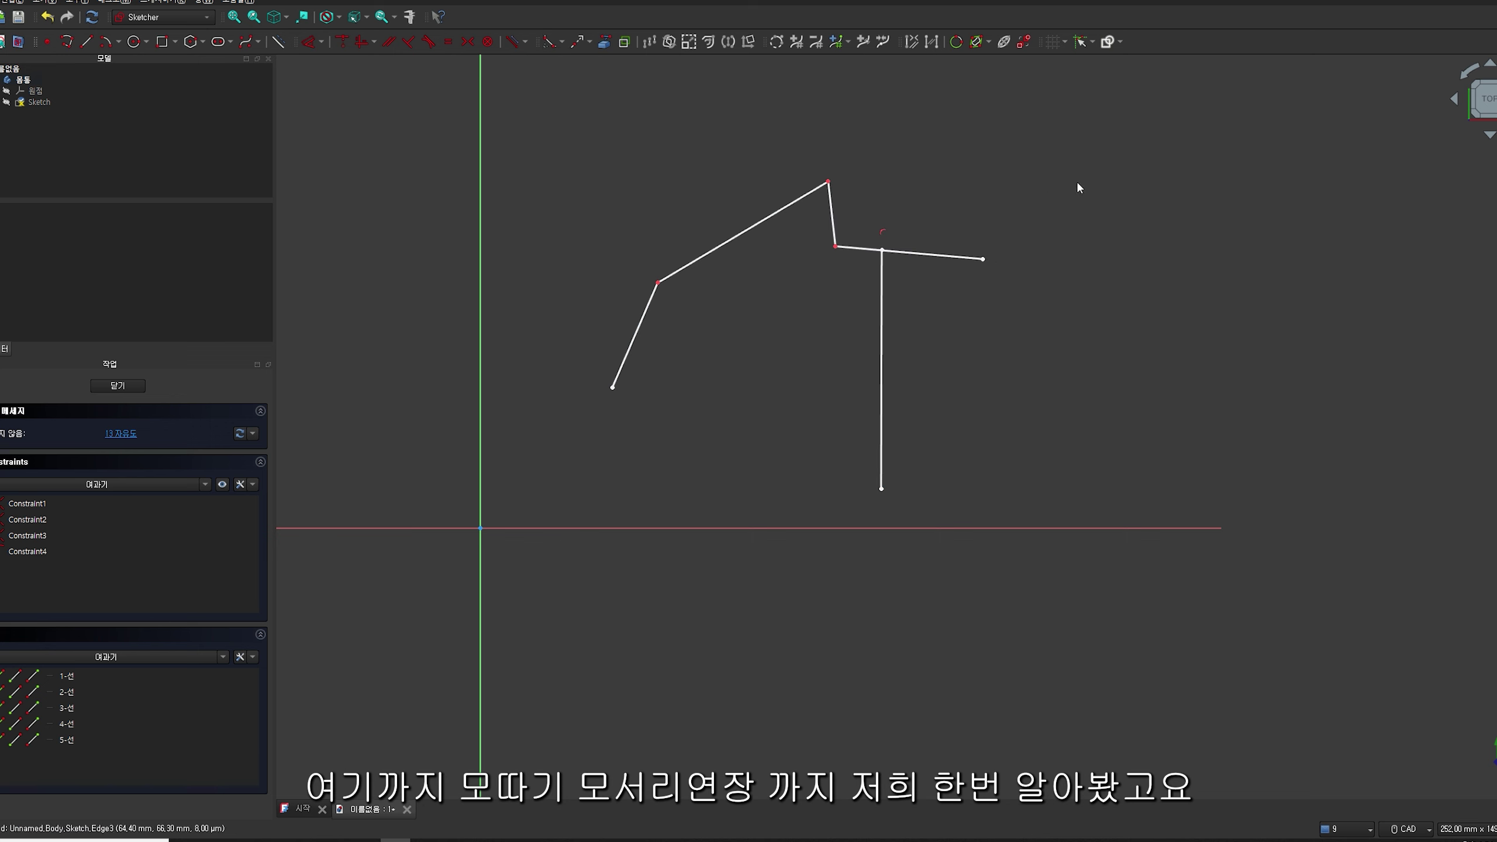
# Delete all the geometry from the sketch, and start the Circle tool
pyautogui.moveTo(1087, 156); pyautogui.dragTo(531, 524)
pyautogui.press('Delete')
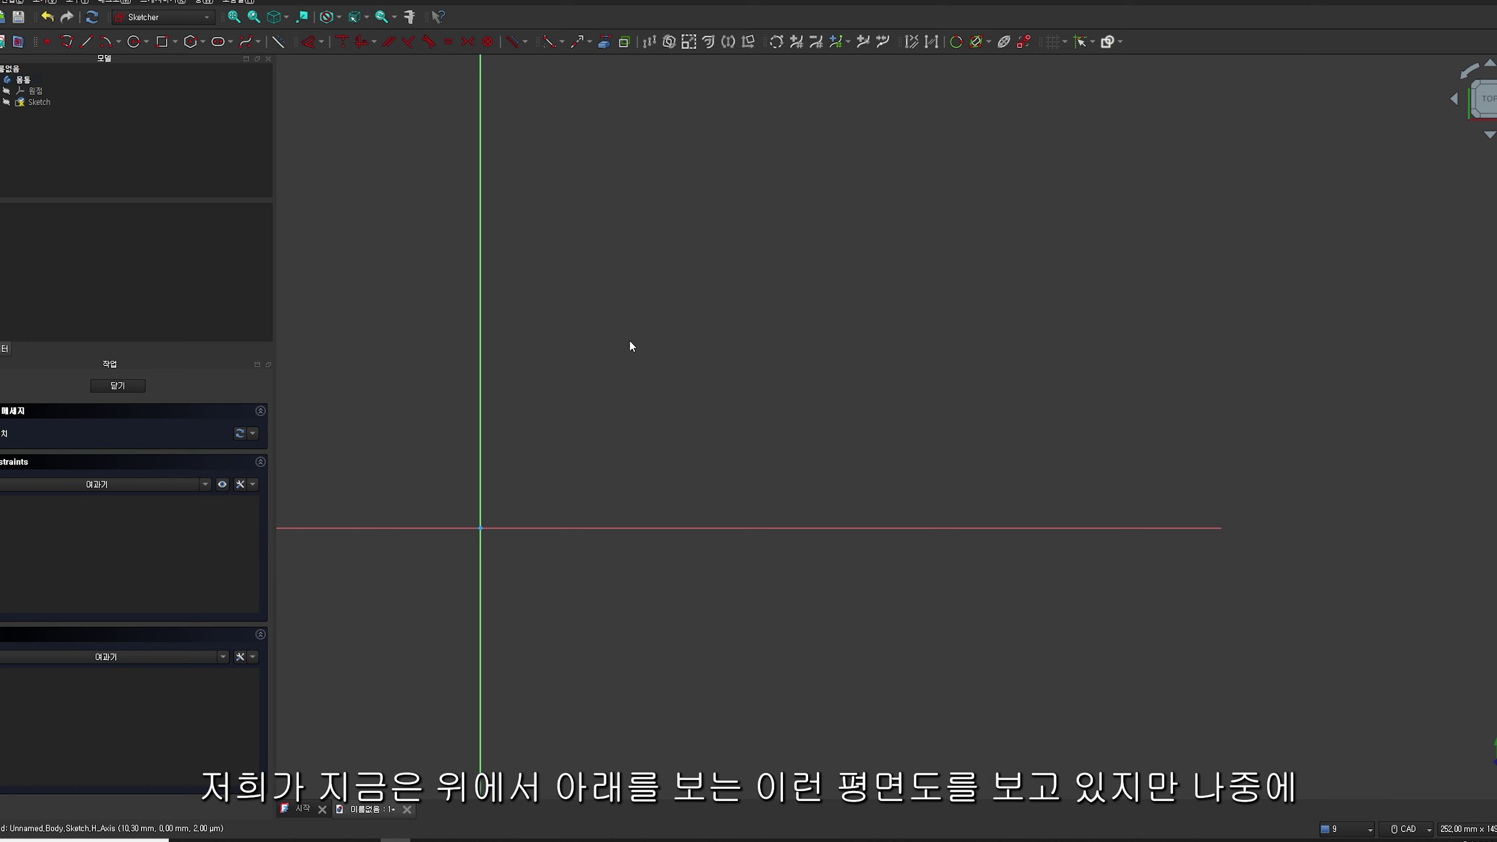
pyautogui.moveTo(576, 384); pyautogui.dragTo(701, 322, button='middle')
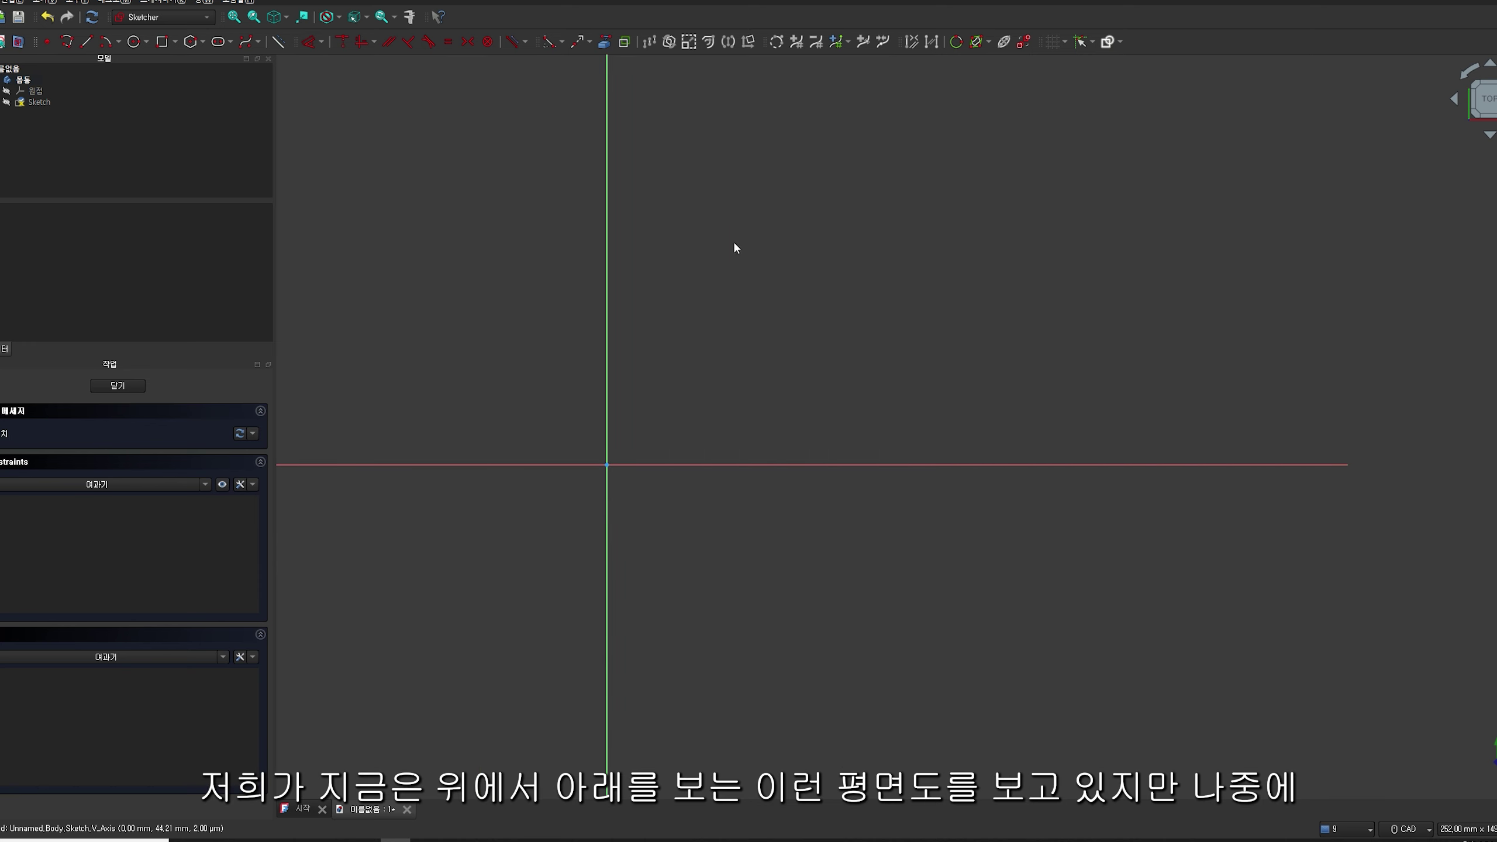
pyautogui.click(134, 45)
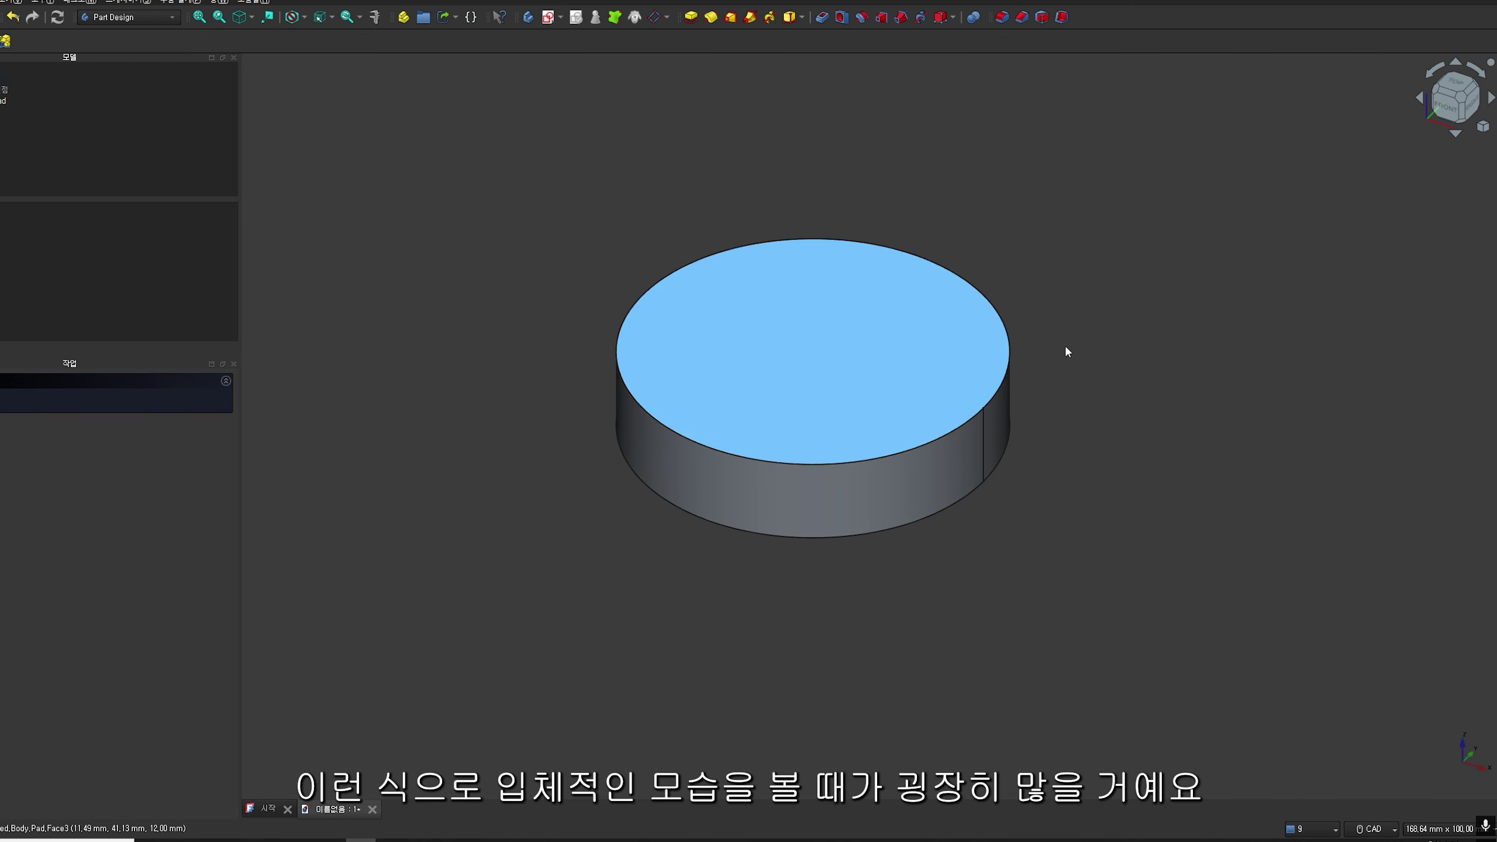
# Examine the disc from the top, front, right, left and bottom using the navigation cube
pyautogui.moveTo(862, 360); pyautogui.dragTo(763, 366, button='middle')
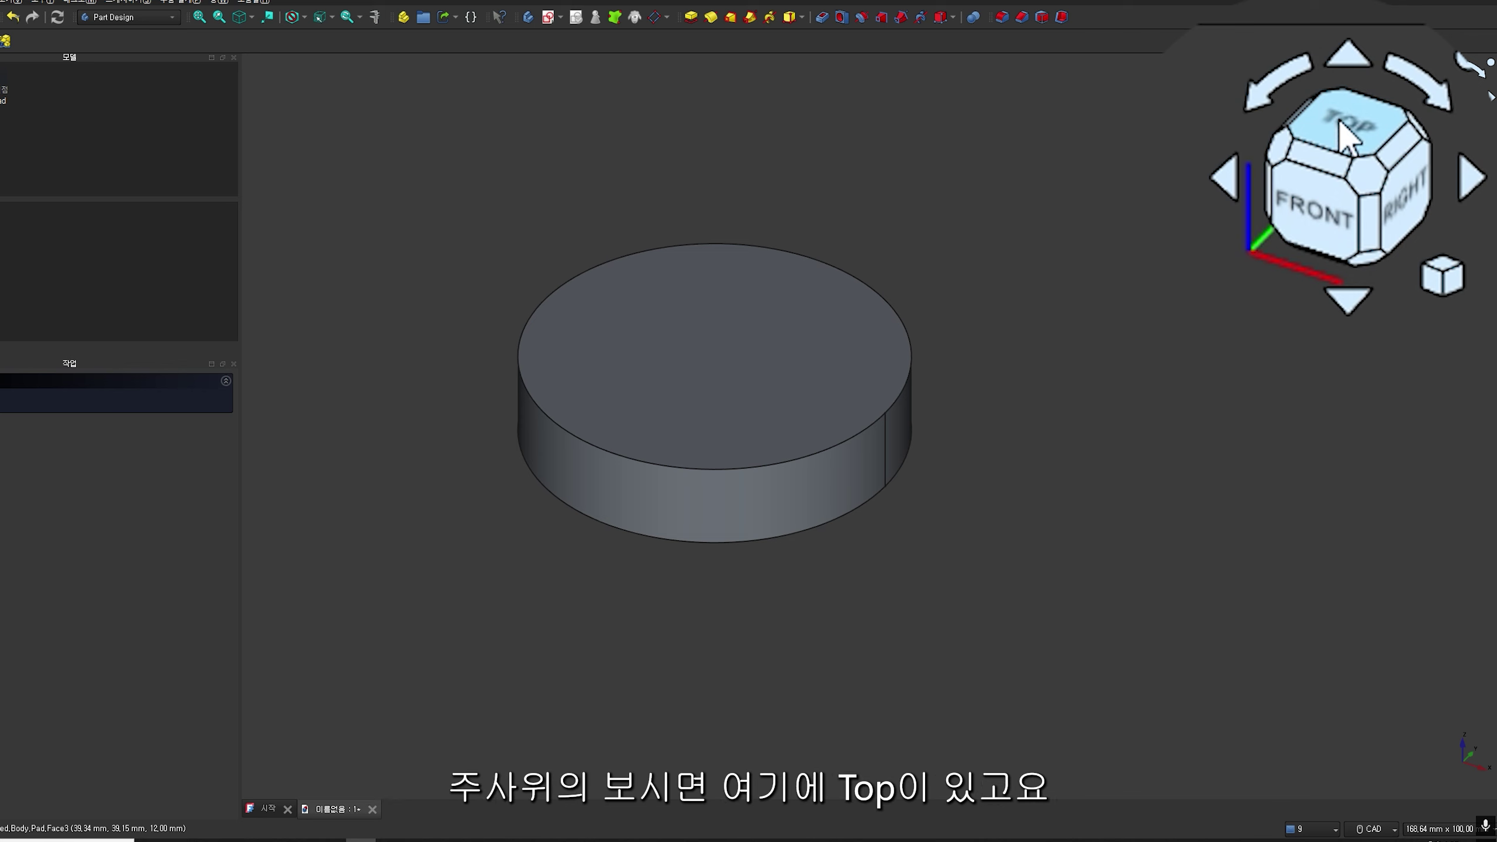
pyautogui.click(1345, 132)
pyautogui.click(1349, 54)
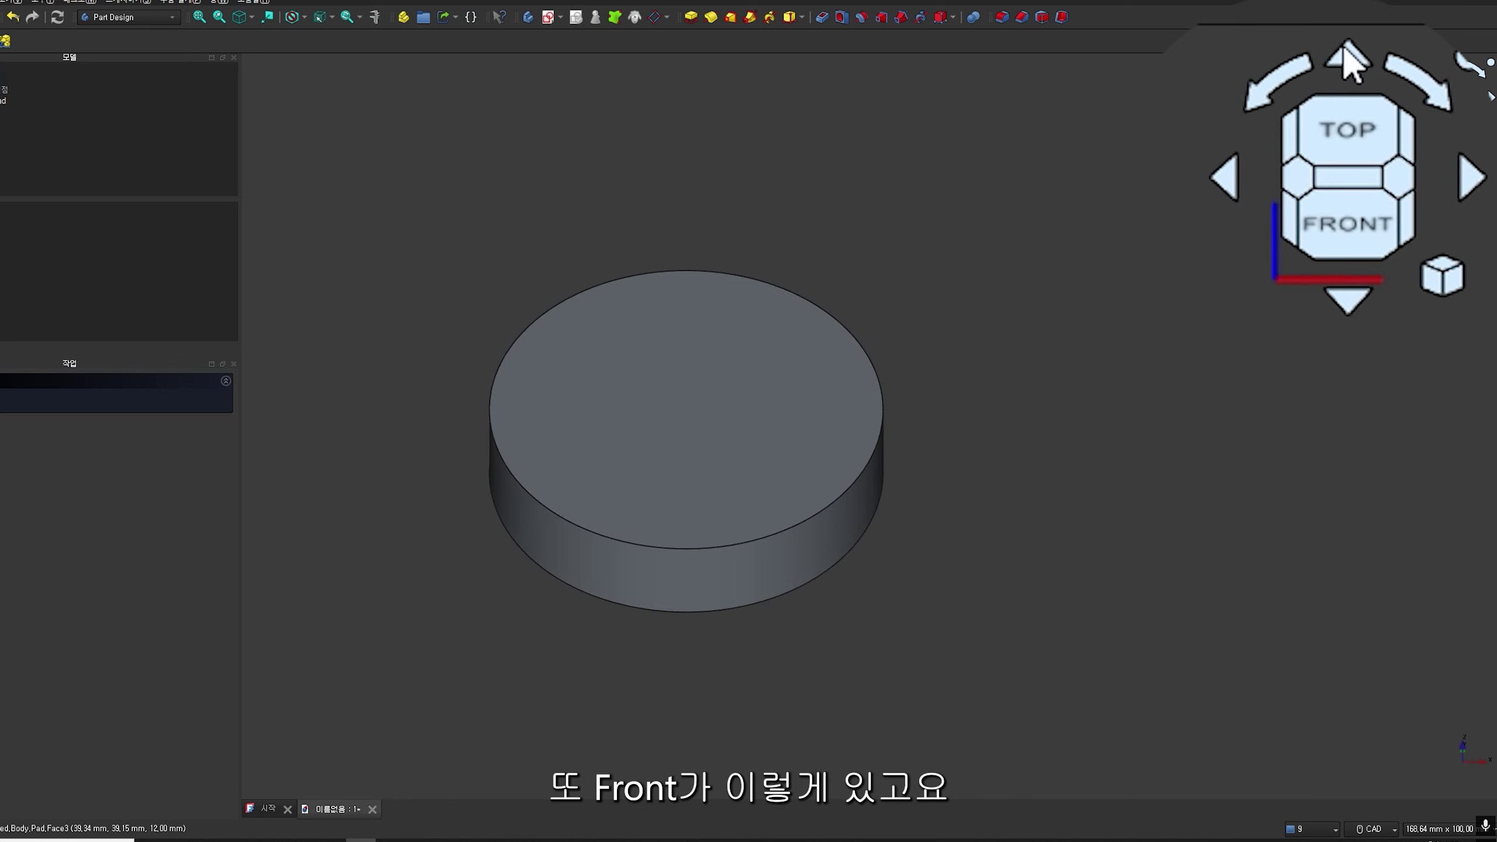
pyautogui.click(1355, 49)
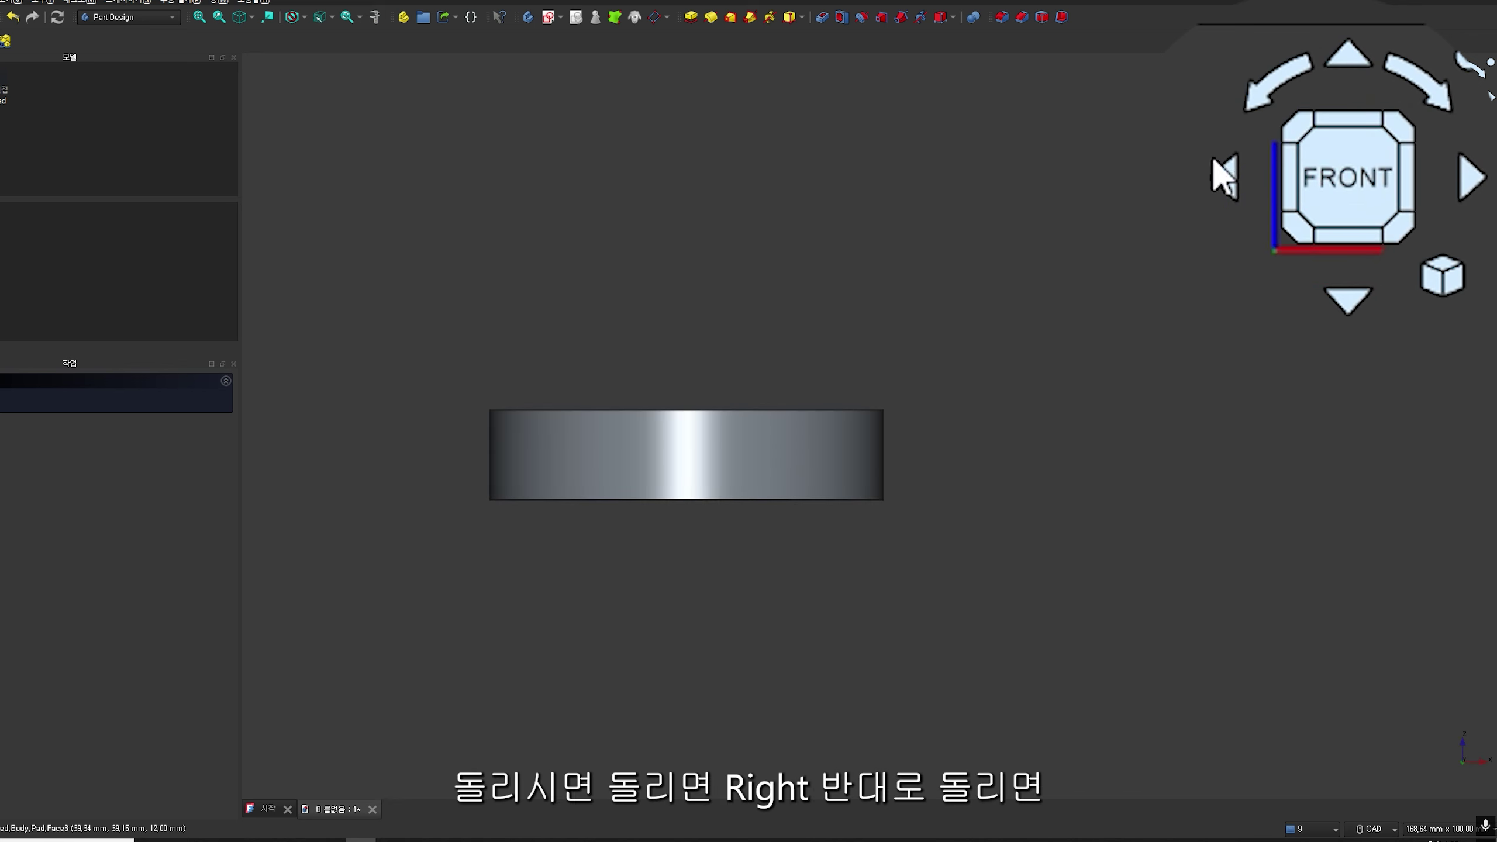
pyautogui.click(1227, 199)
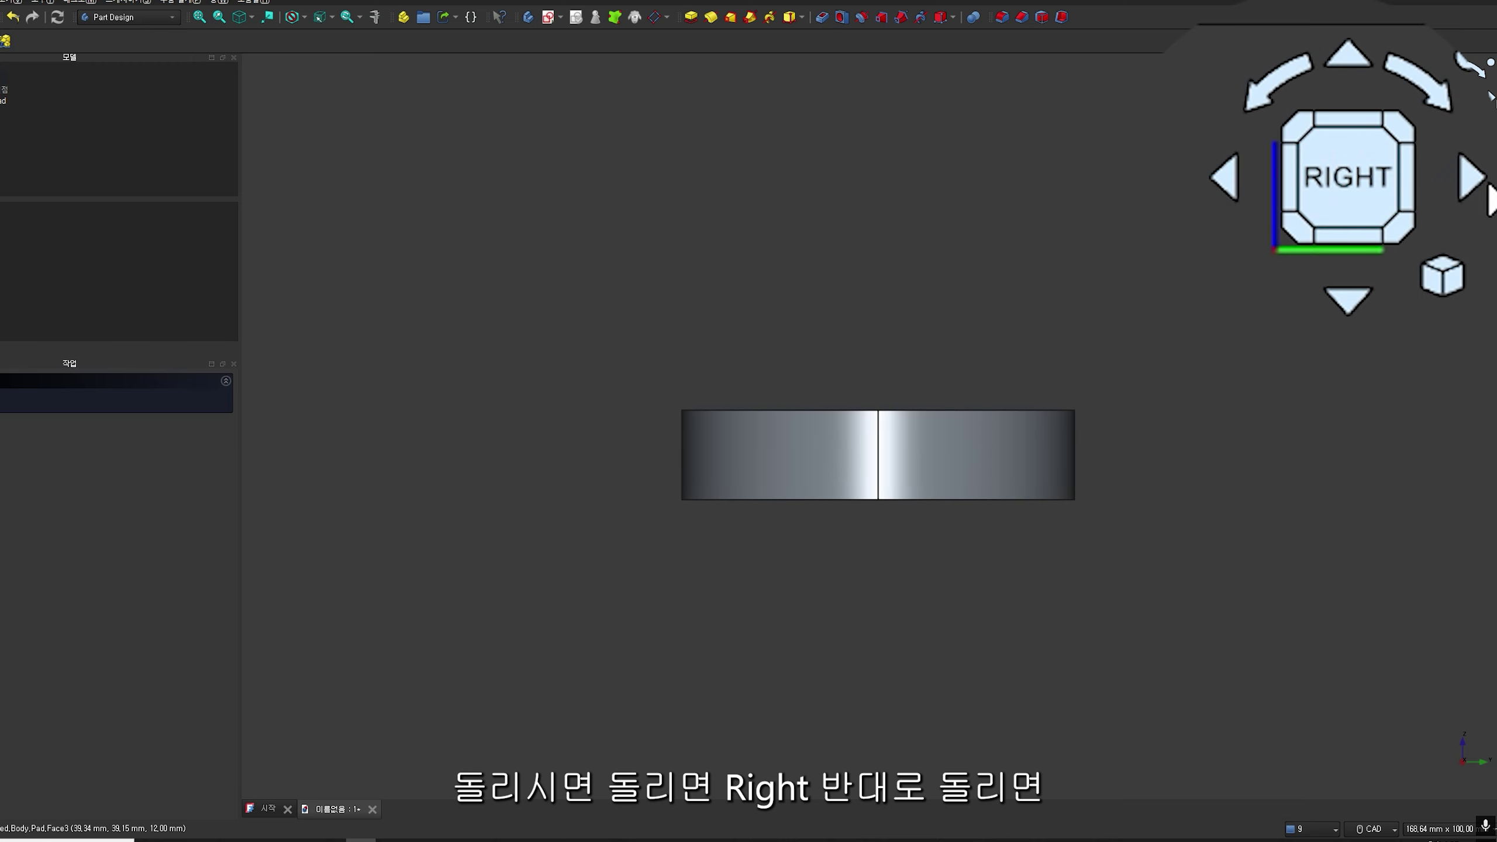
pyautogui.click(1473, 189)
pyautogui.click(1473, 183)
pyautogui.click(1350, 54)
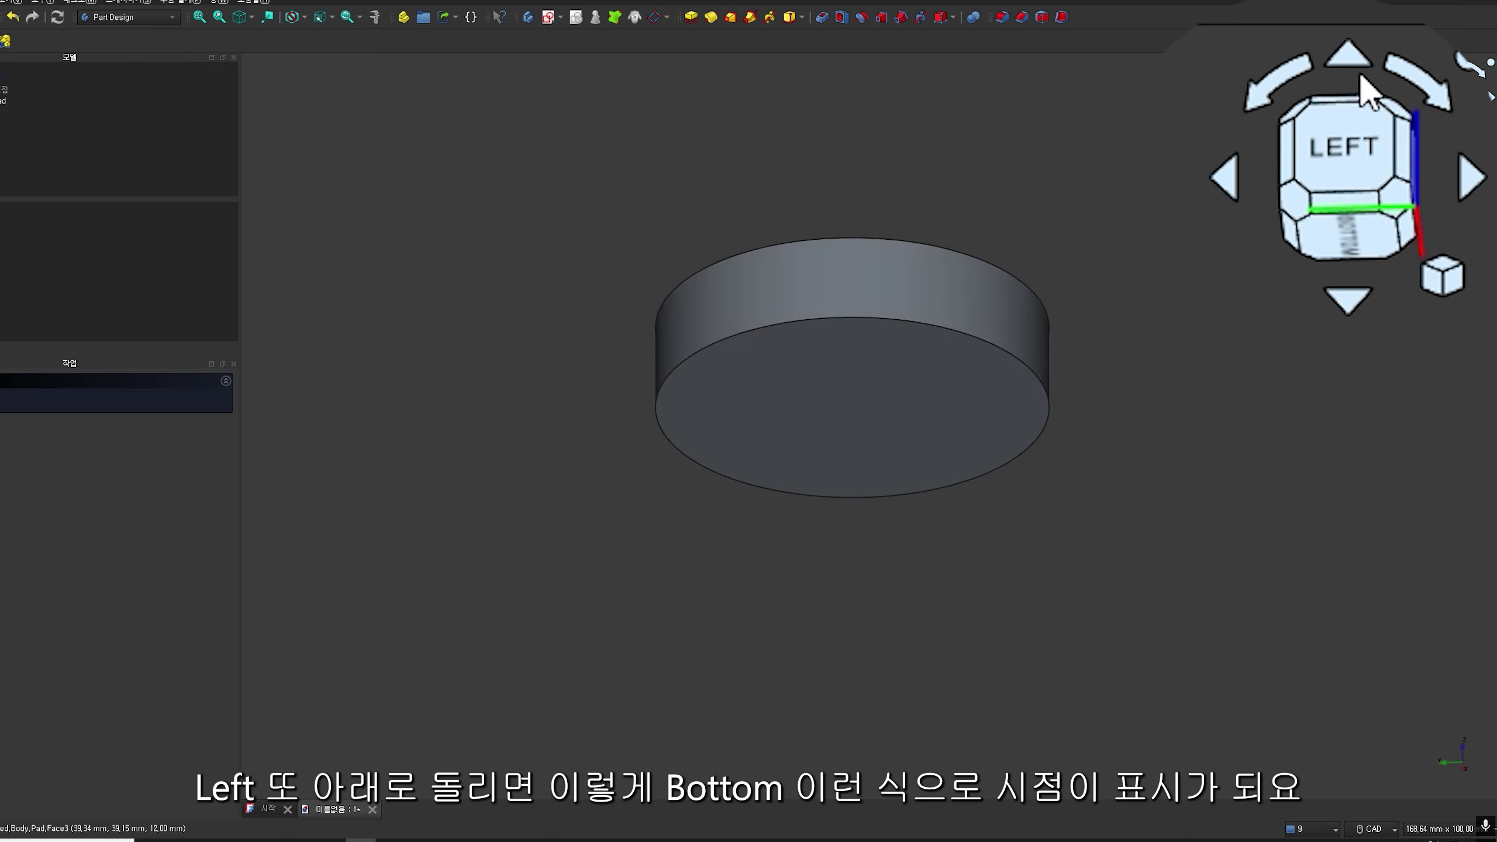
pyautogui.click(1354, 56)
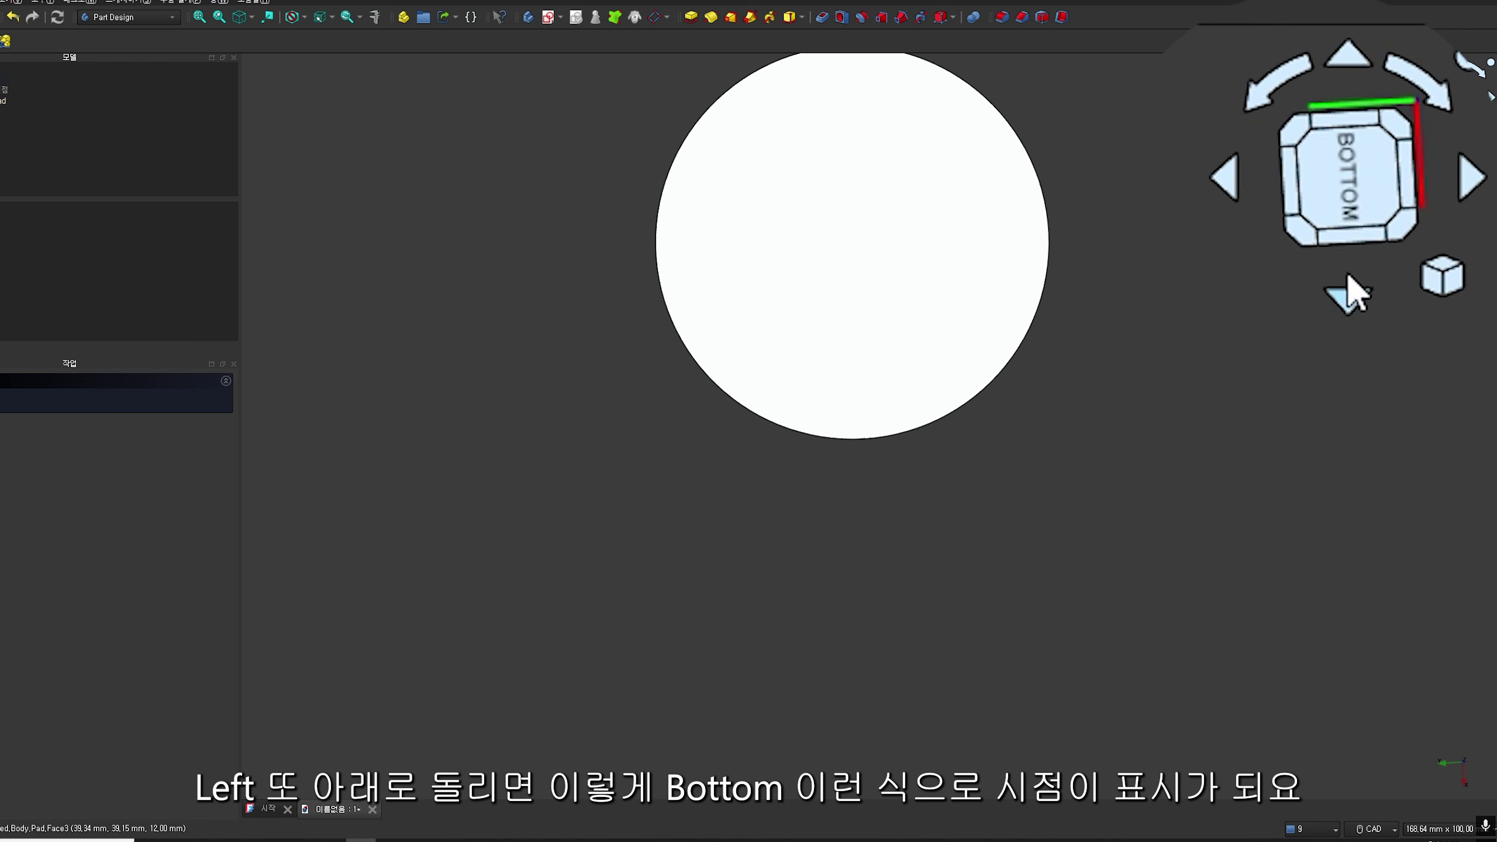
# Rotate the disc with the navigation cube through the left, rear, right, front and bottom sides, and return to the top view
pyautogui.click(1349, 300)
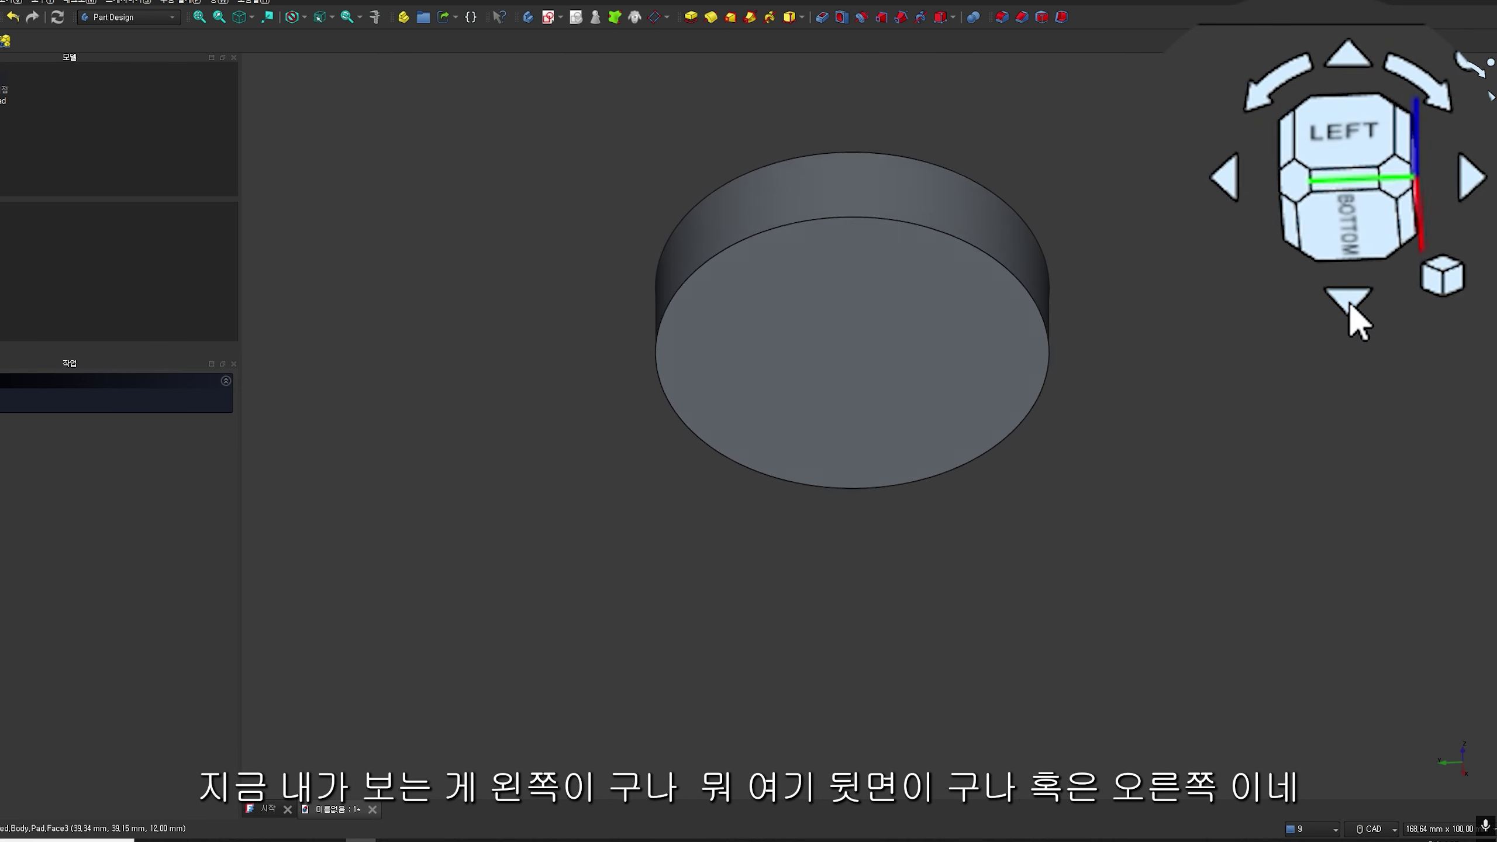
pyautogui.click(1472, 178)
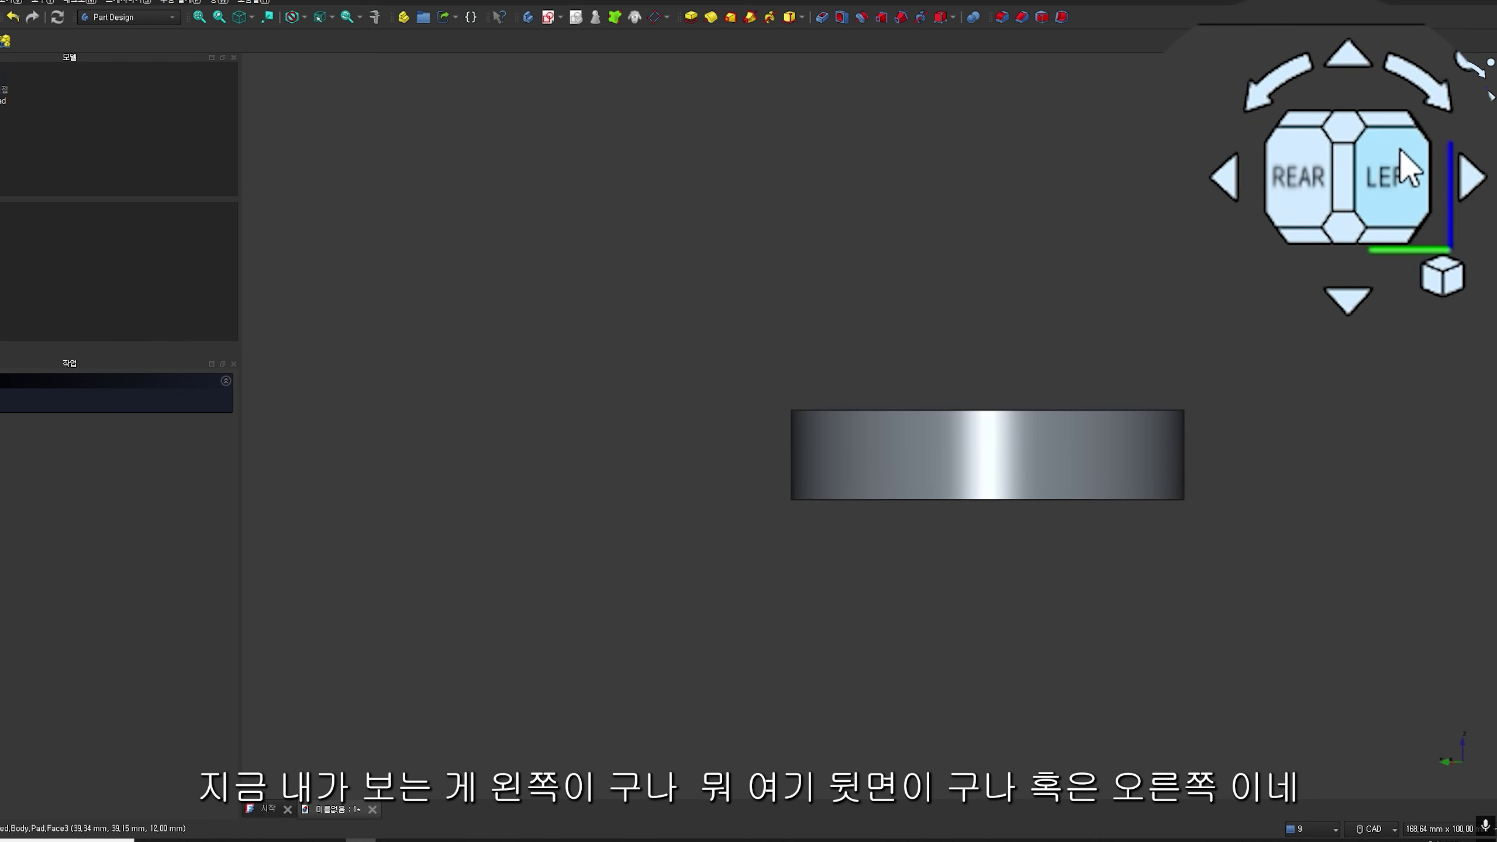
pyautogui.click(1473, 178)
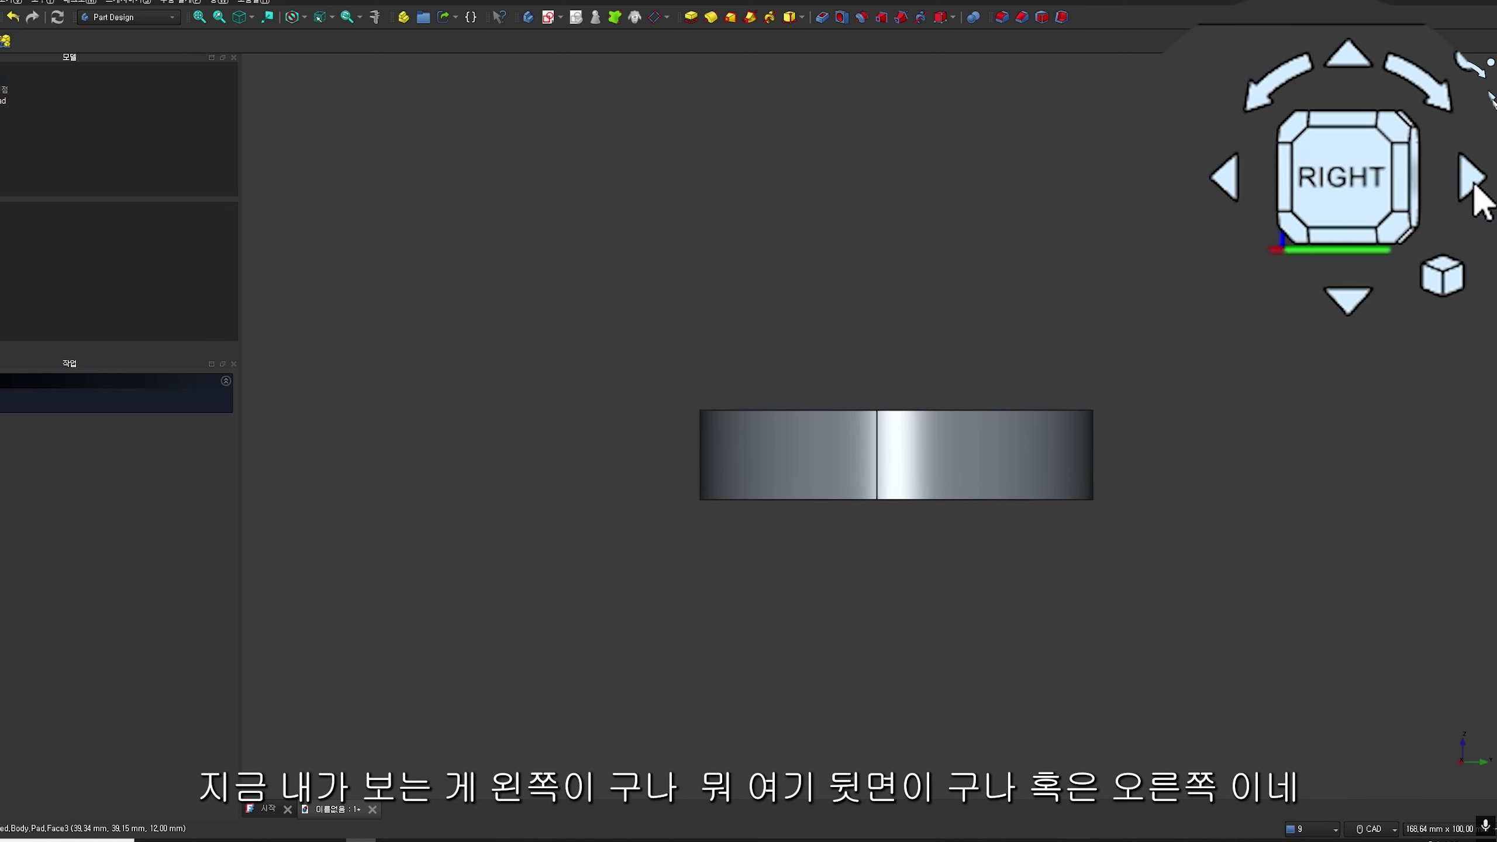
pyautogui.click(1472, 179)
pyautogui.click(1350, 54)
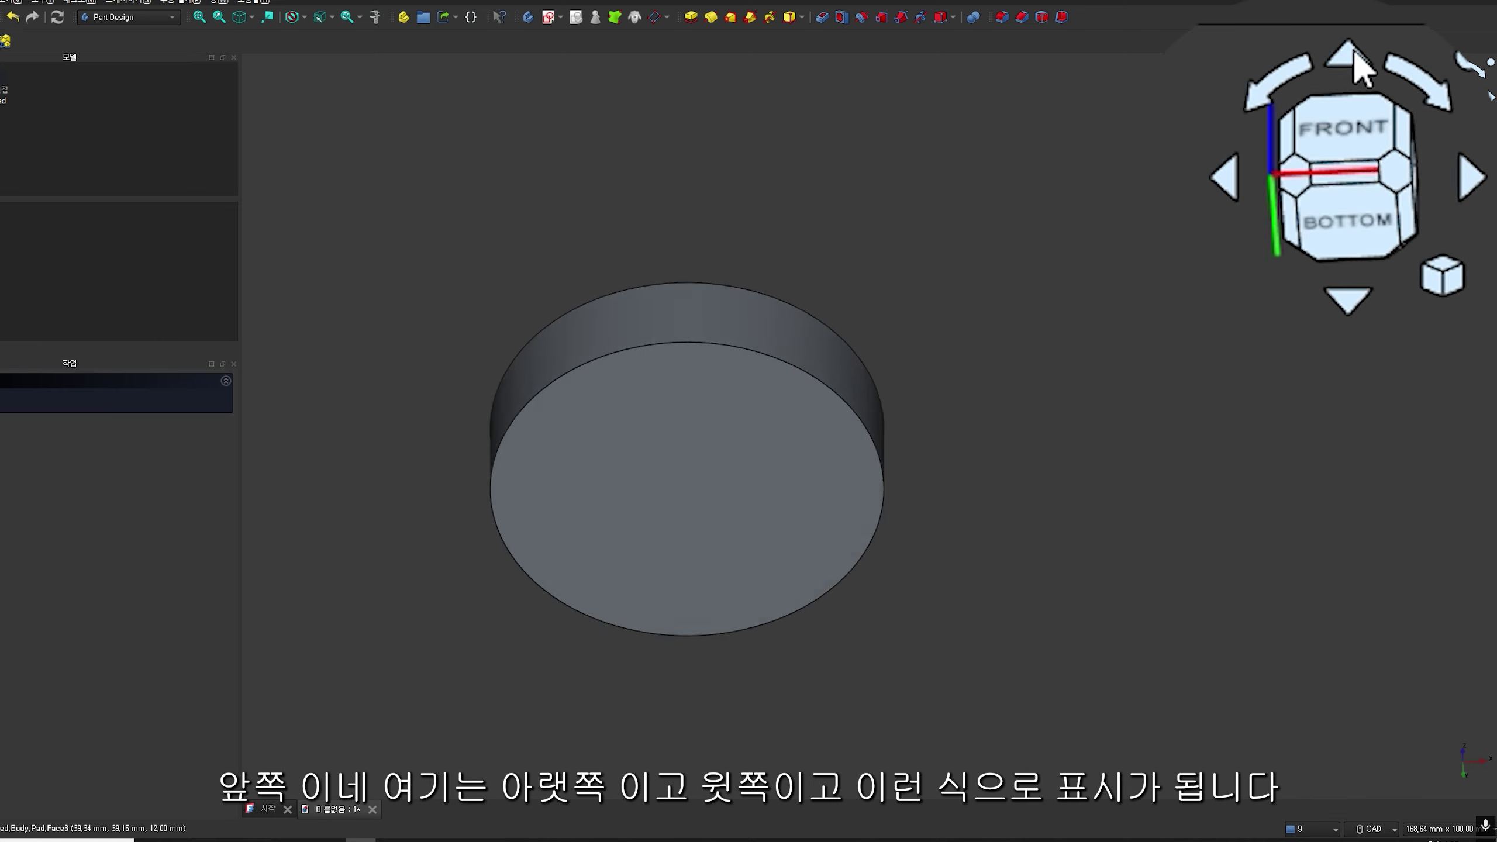
pyautogui.click(1356, 302)
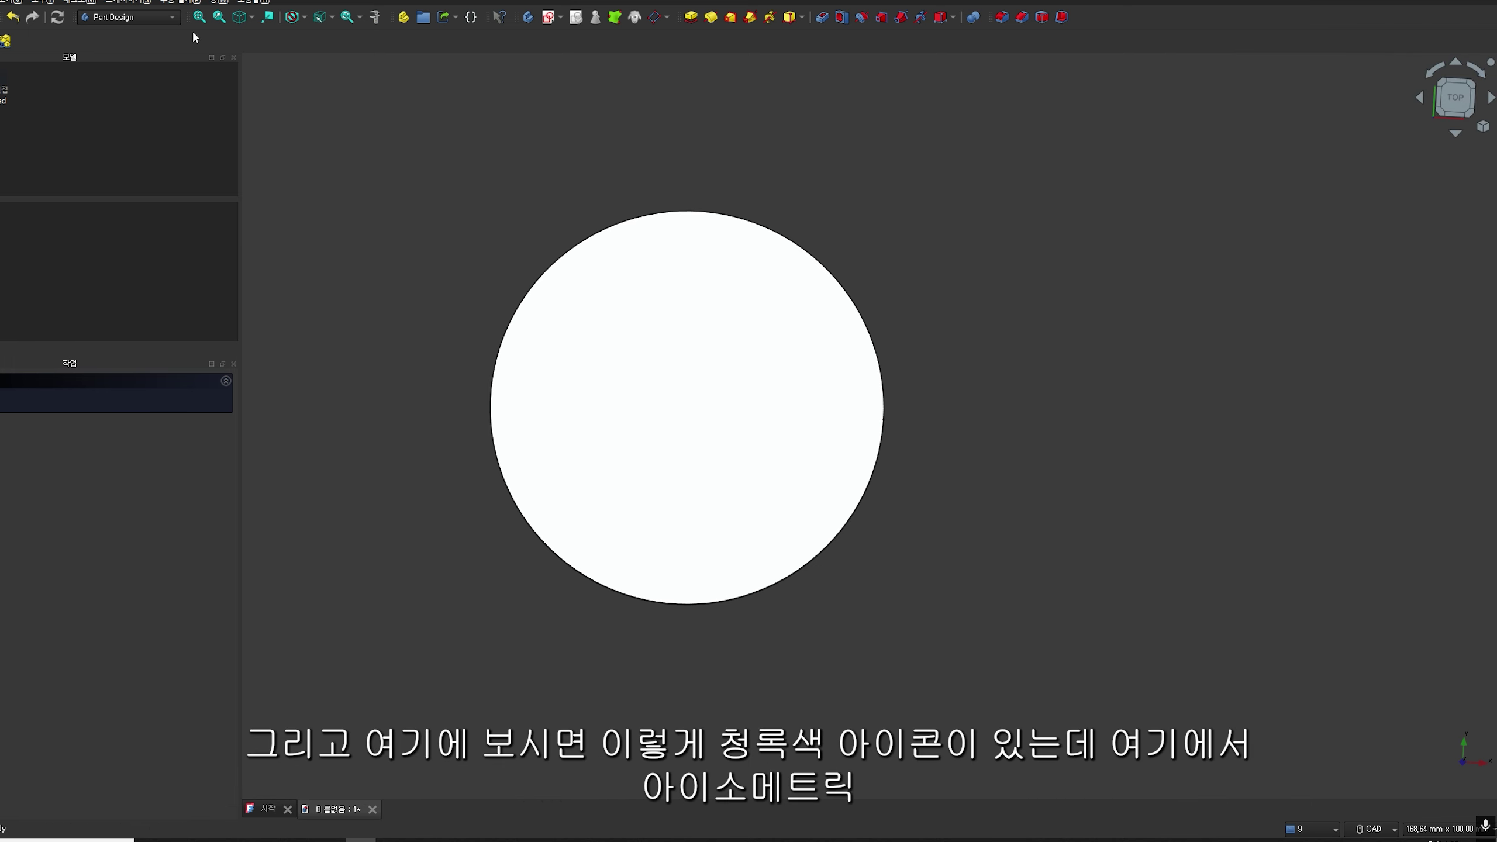
# Switch the disc through the preset isometric, top and right views
pyautogui.click(253, 20)
pyautogui.click(274, 35)
pyautogui.click(253, 31)
pyautogui.click(278, 115)
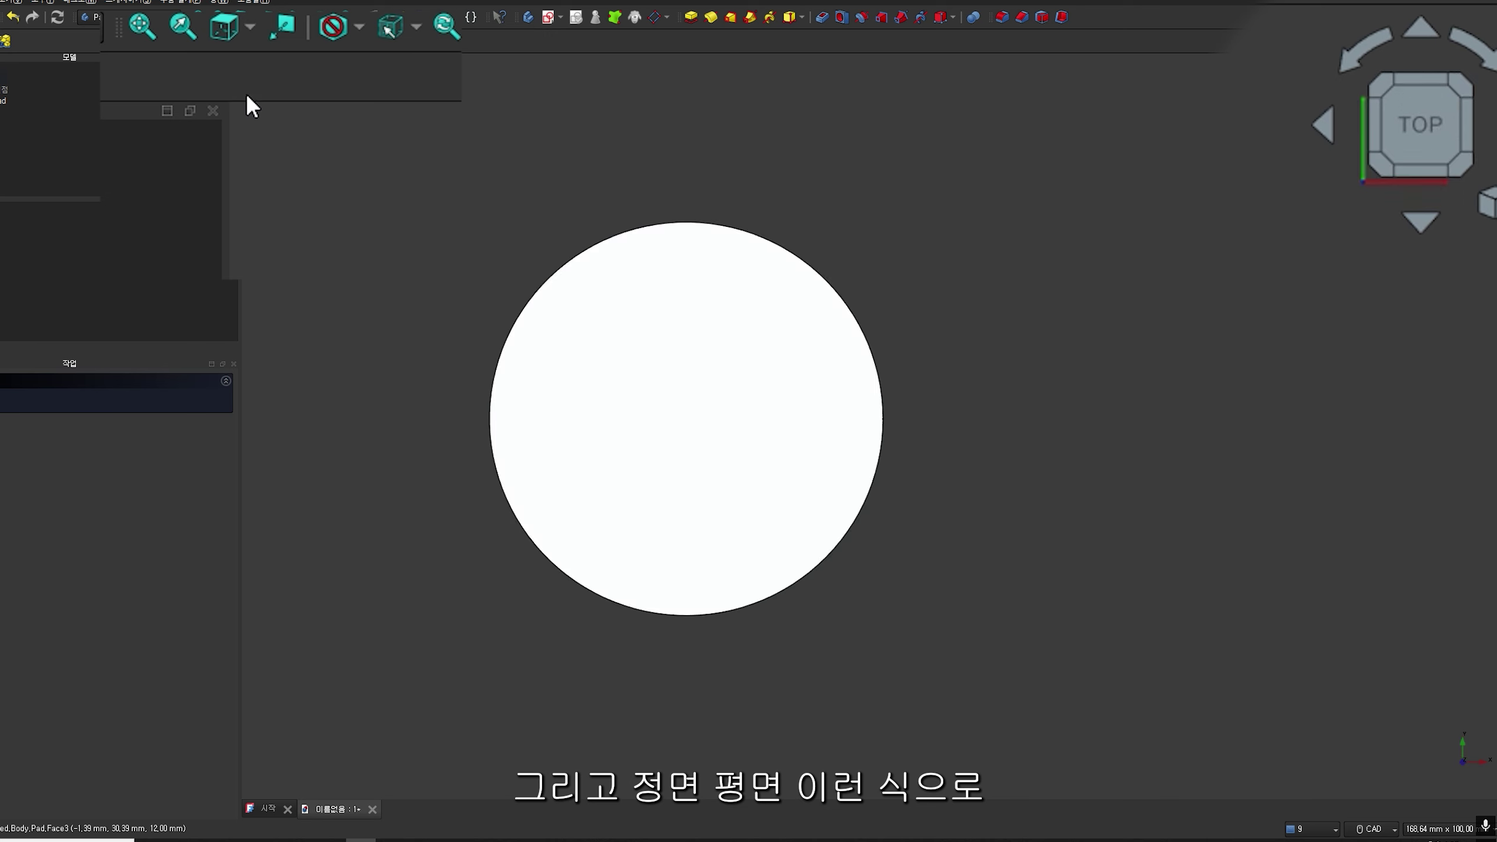
pyautogui.click(250, 29)
pyautogui.click(281, 159)
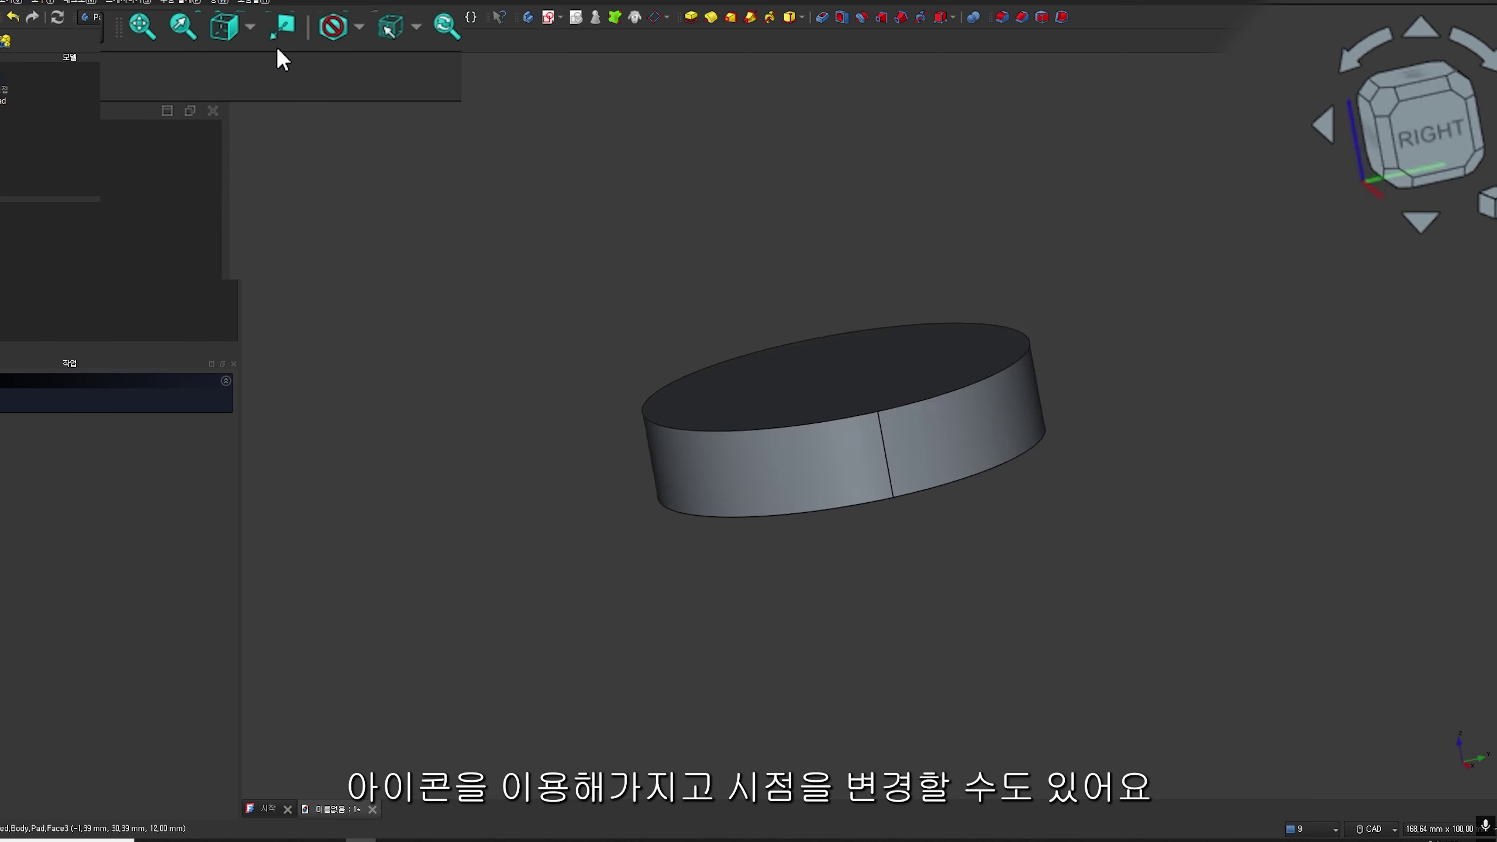
# Alternate the disc between the preset top and right views, finish in the top view, and zoom out
pyautogui.click(250, 26)
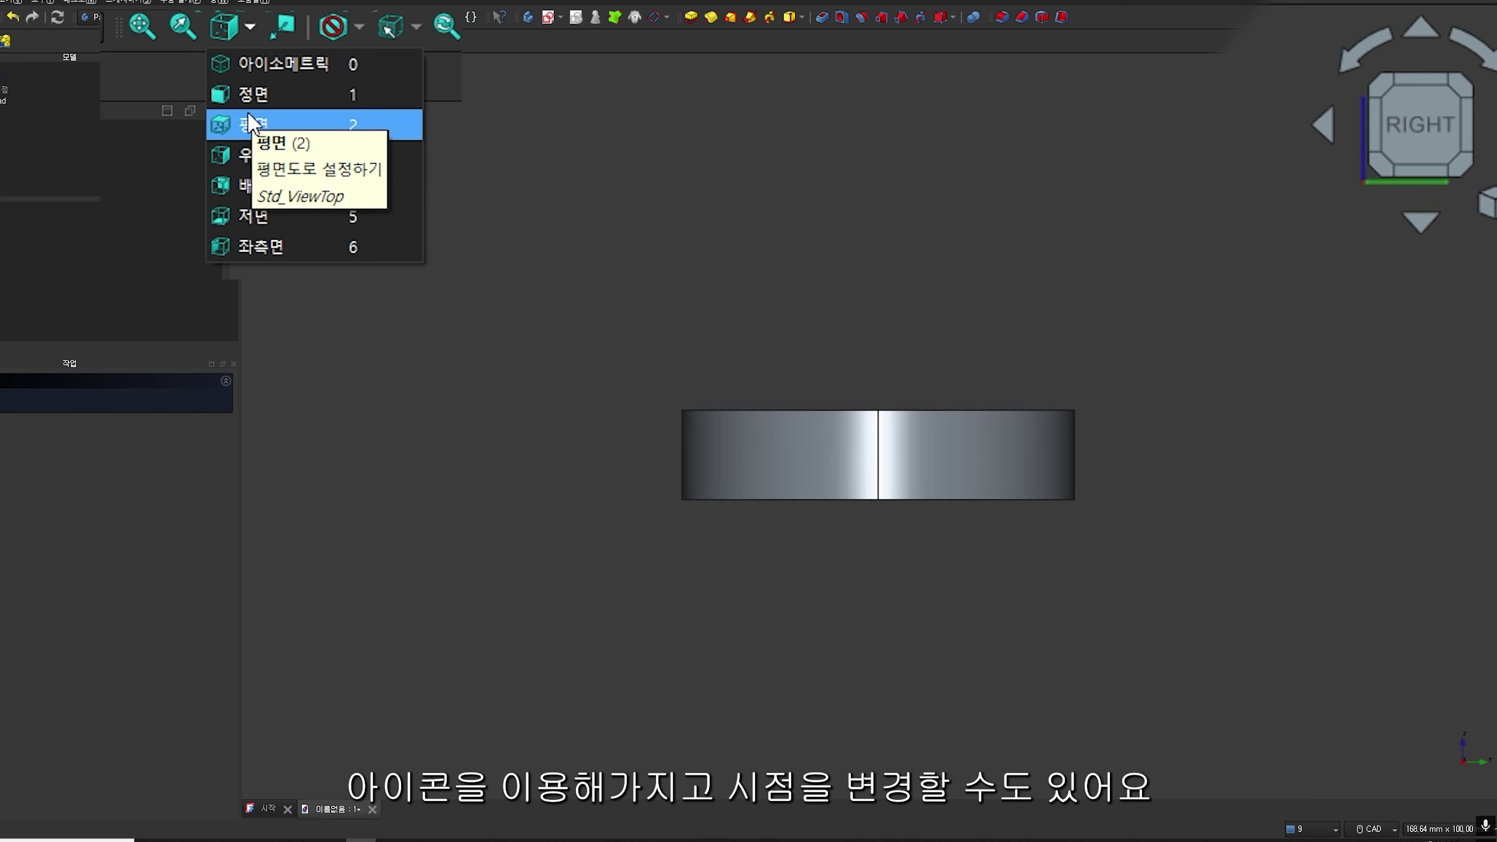
pyautogui.click(249, 121)
pyautogui.click(250, 26)
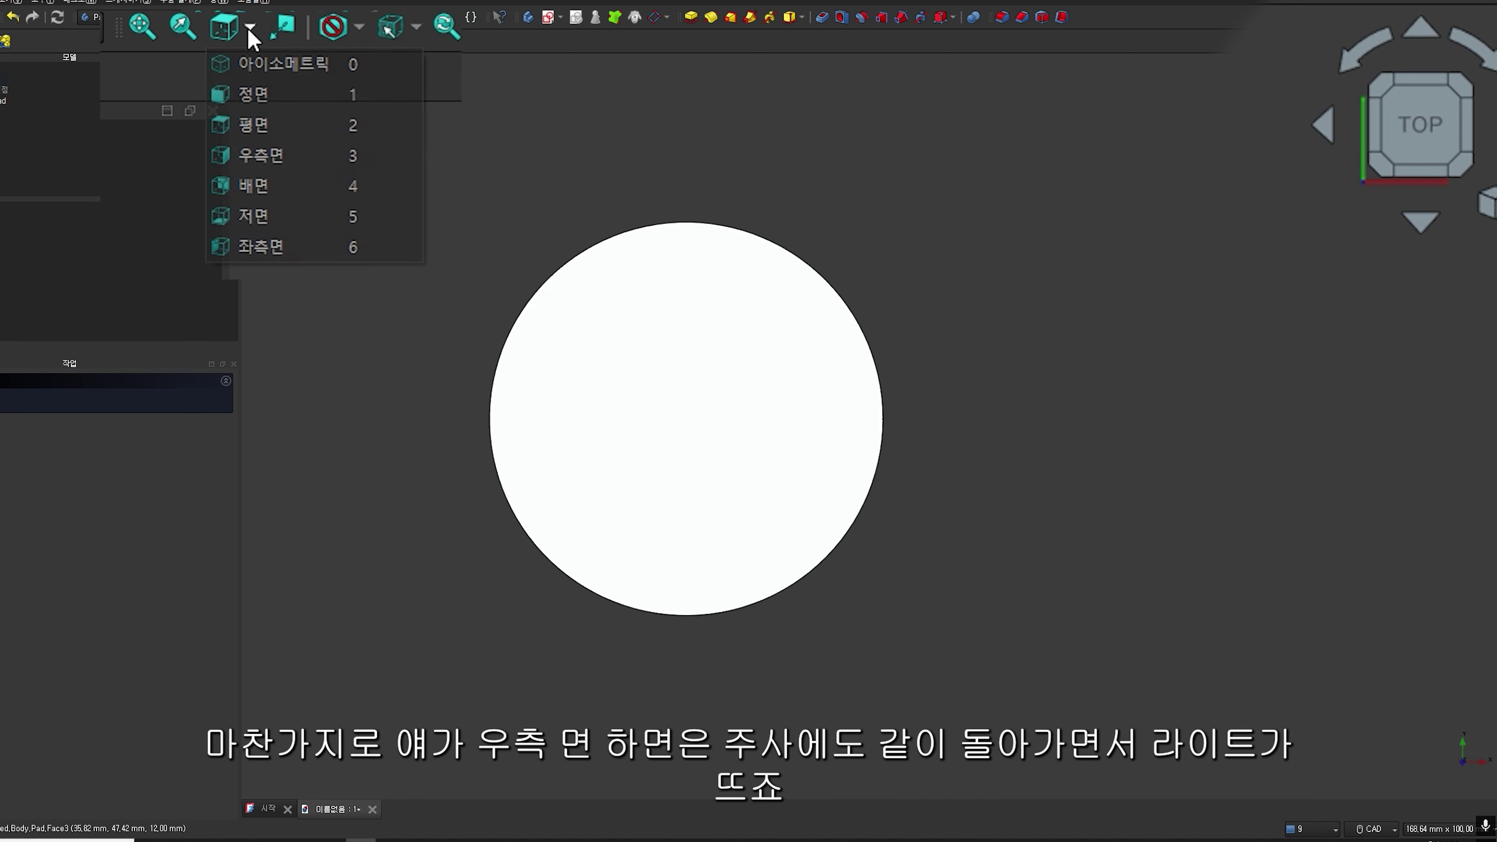
pyautogui.click(264, 157)
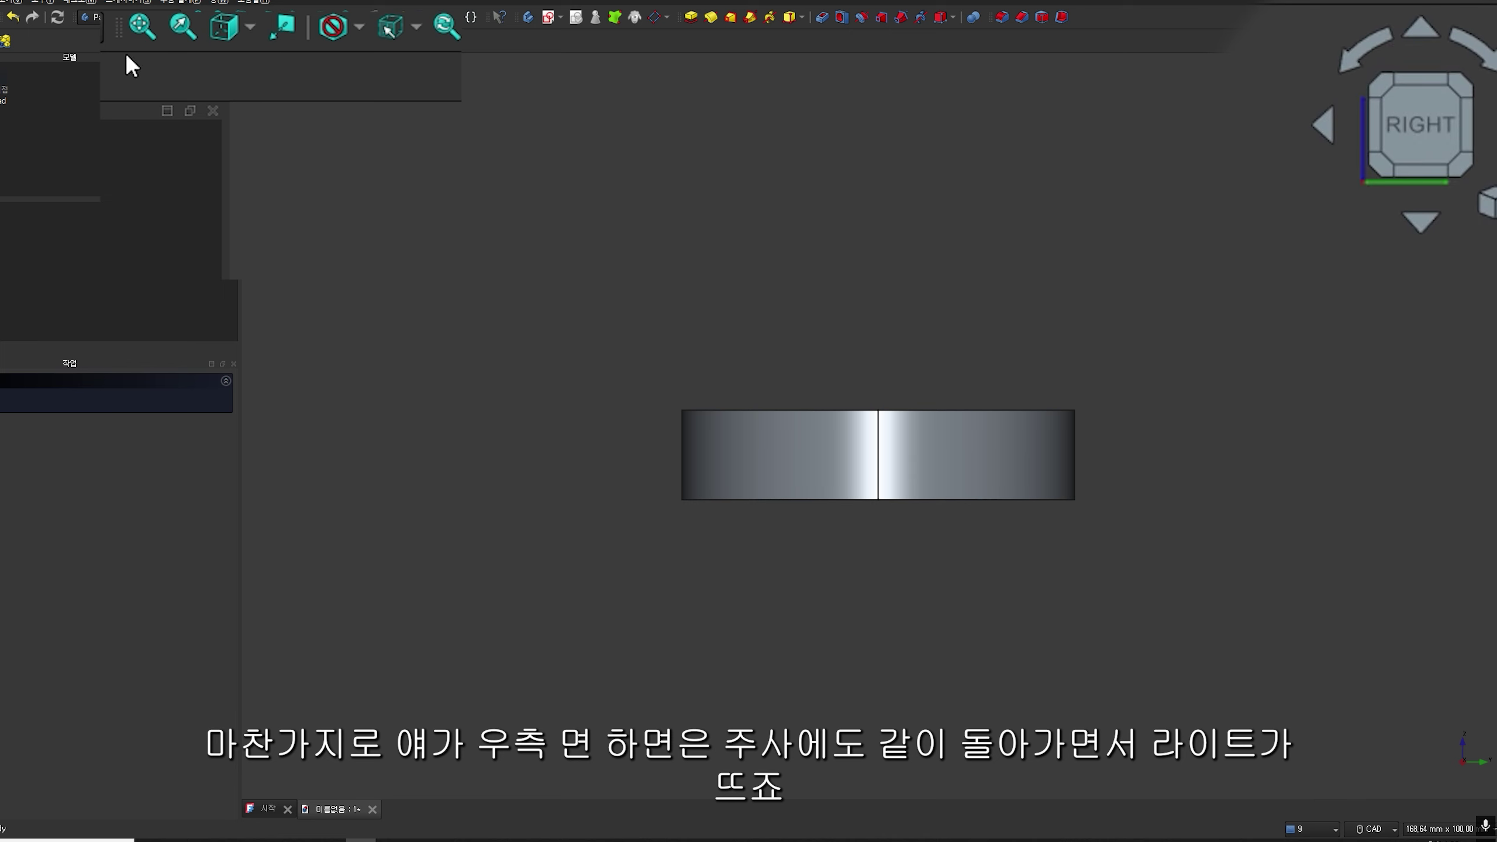
pyautogui.click(249, 26)
pyautogui.click(230, 128)
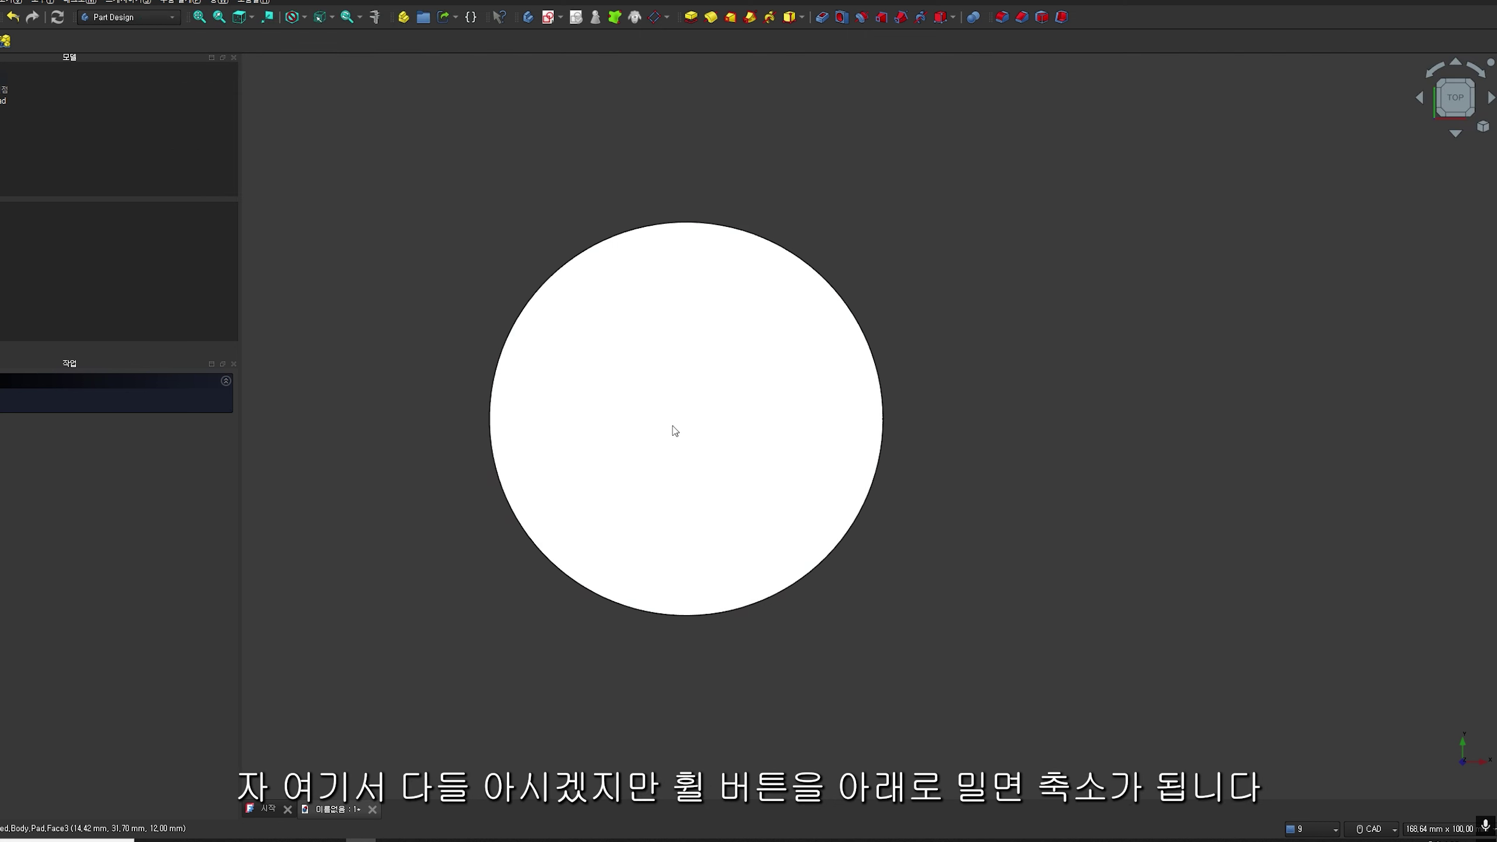
pyautogui.scroll(-2, 648, 445)
pyautogui.scroll(-2, 649, 441)
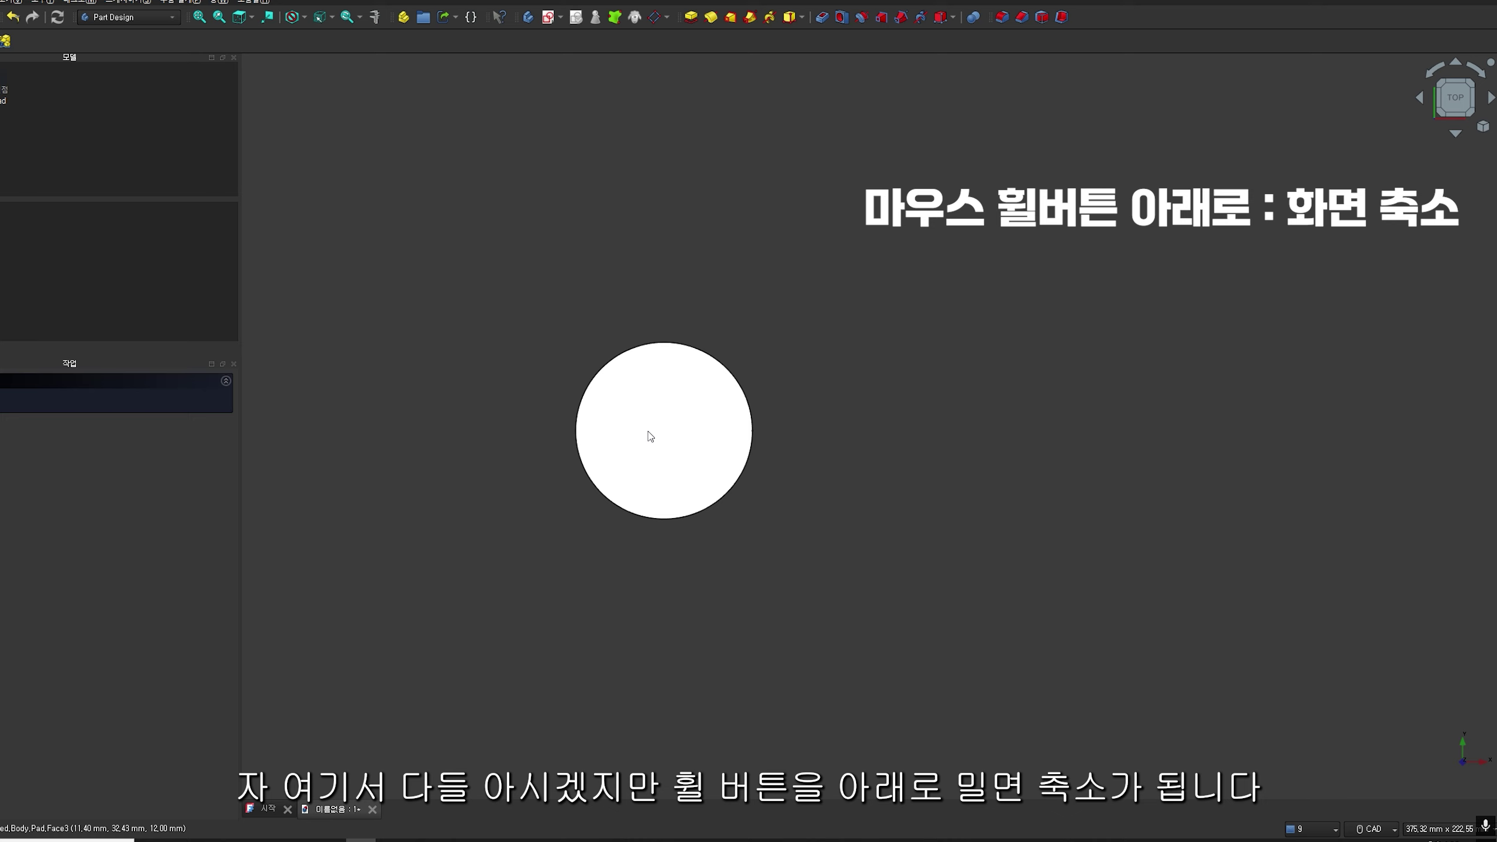
# Zoom far out from the disc, zoom back in on it, and pan the view around
pyautogui.scroll(-4, 652, 437)
pyautogui.scroll(-1, 655, 440)
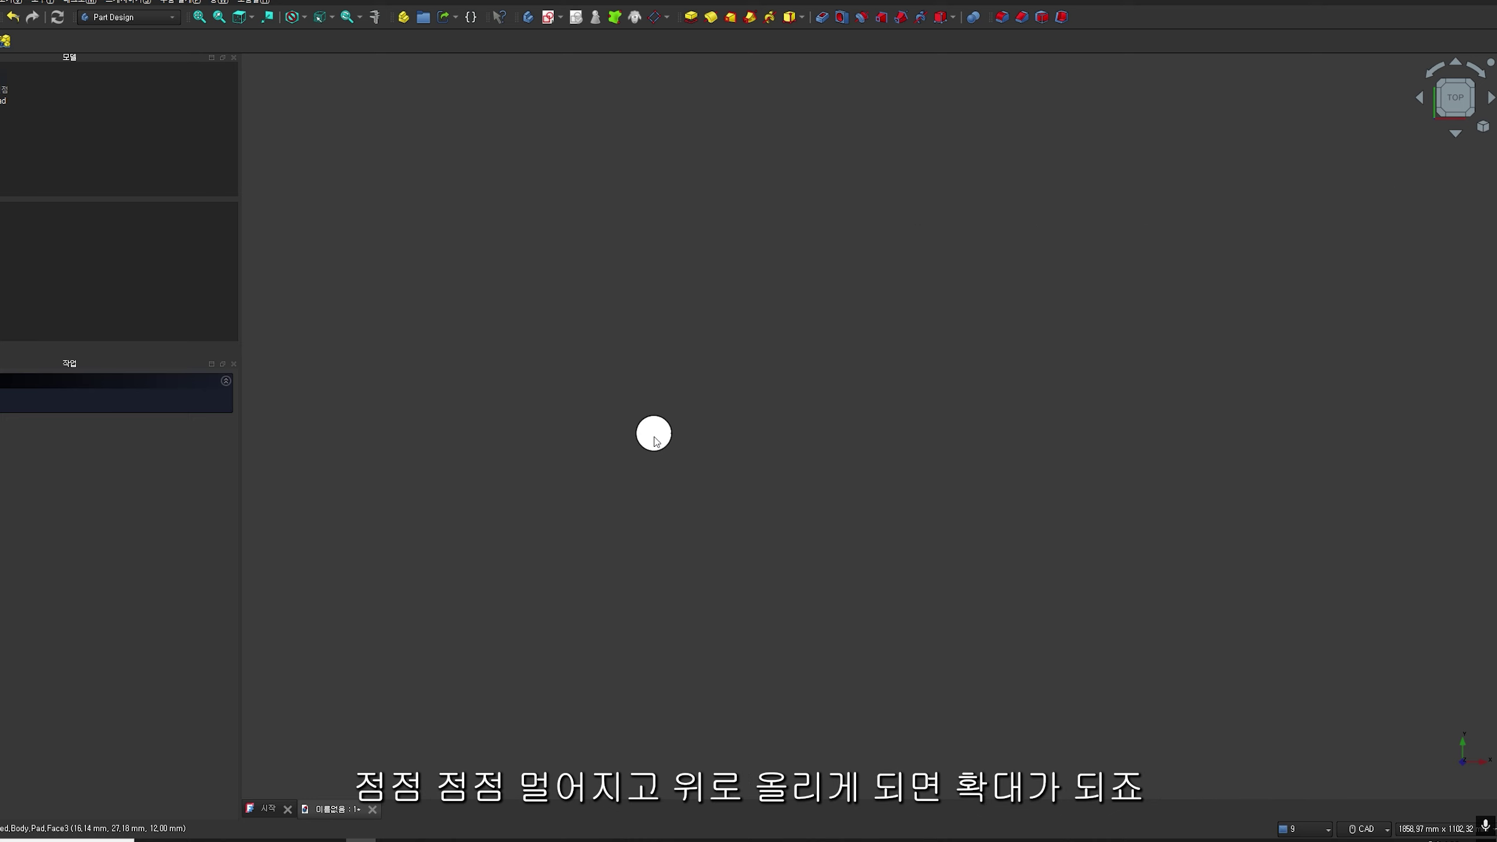
pyautogui.scroll(2, 658, 442)
pyautogui.scroll(5, 658, 442)
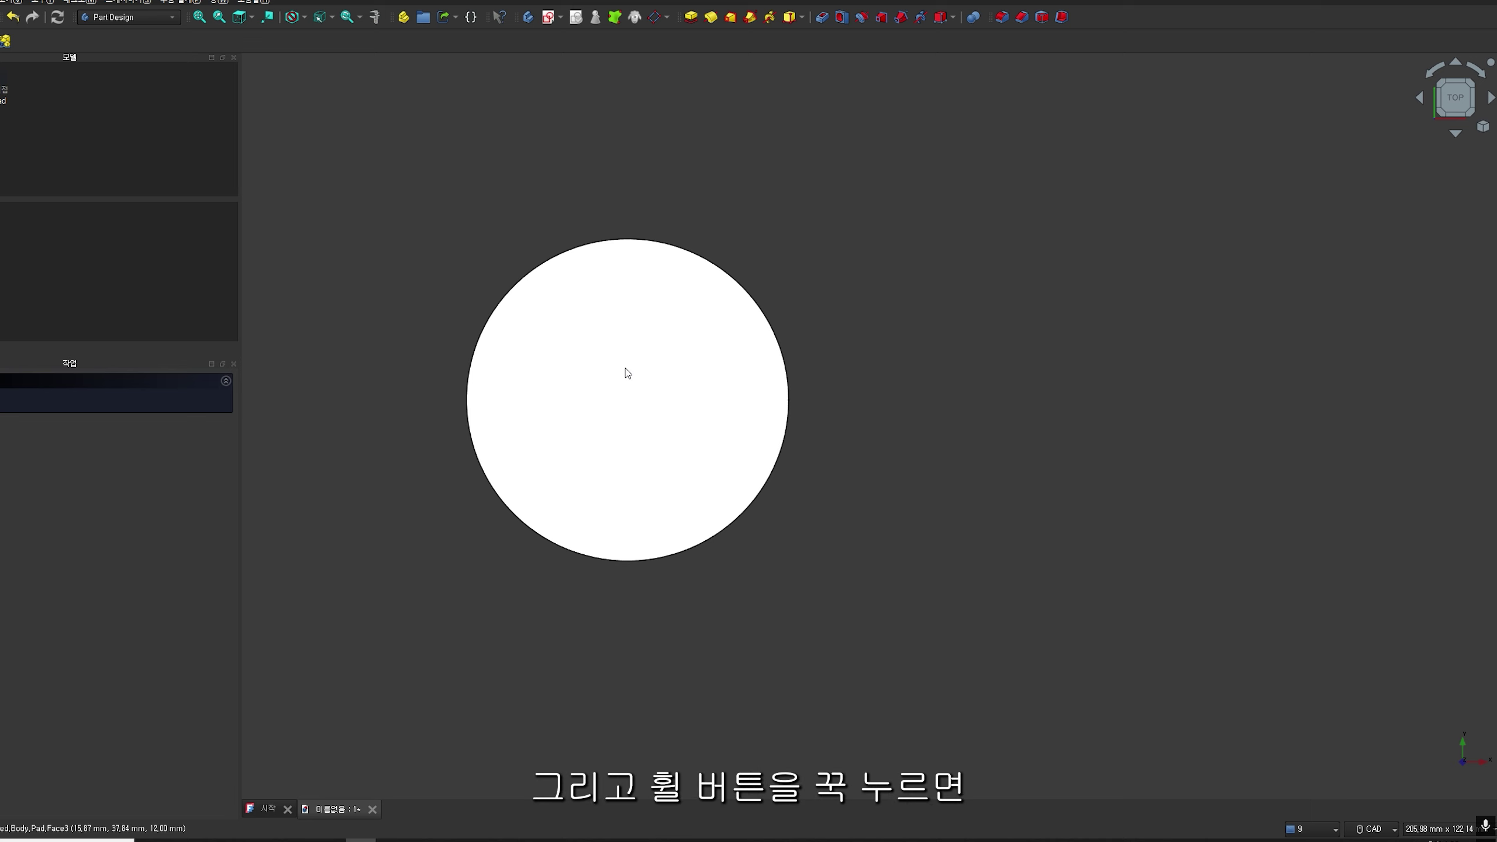
pyautogui.moveTo(624, 367); pyautogui.dragTo(627, 355, button='middle')
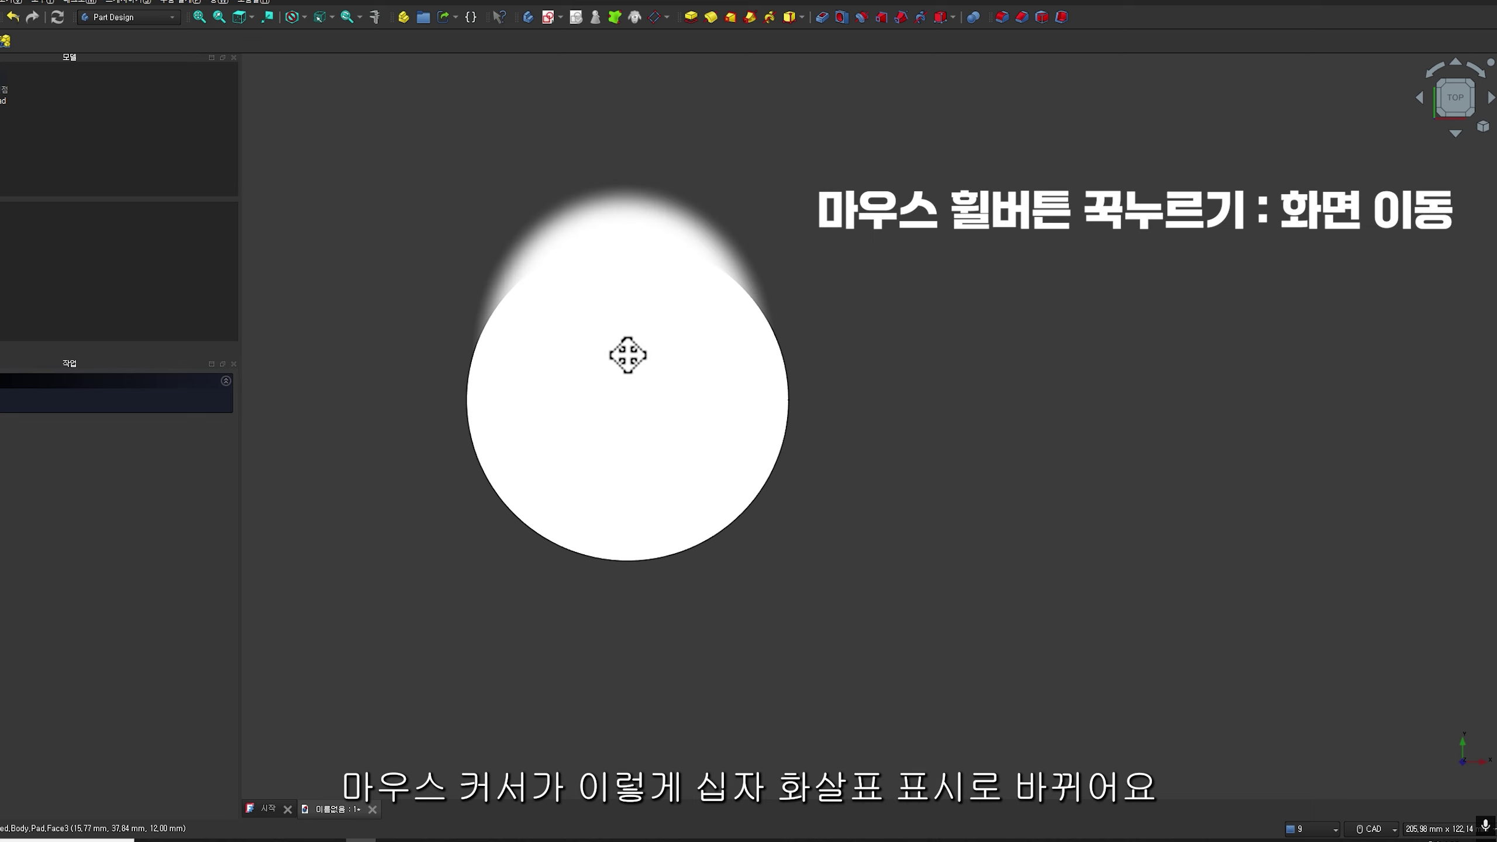
pyautogui.moveTo(627, 355); pyautogui.dragTo(921, 551, button='middle')
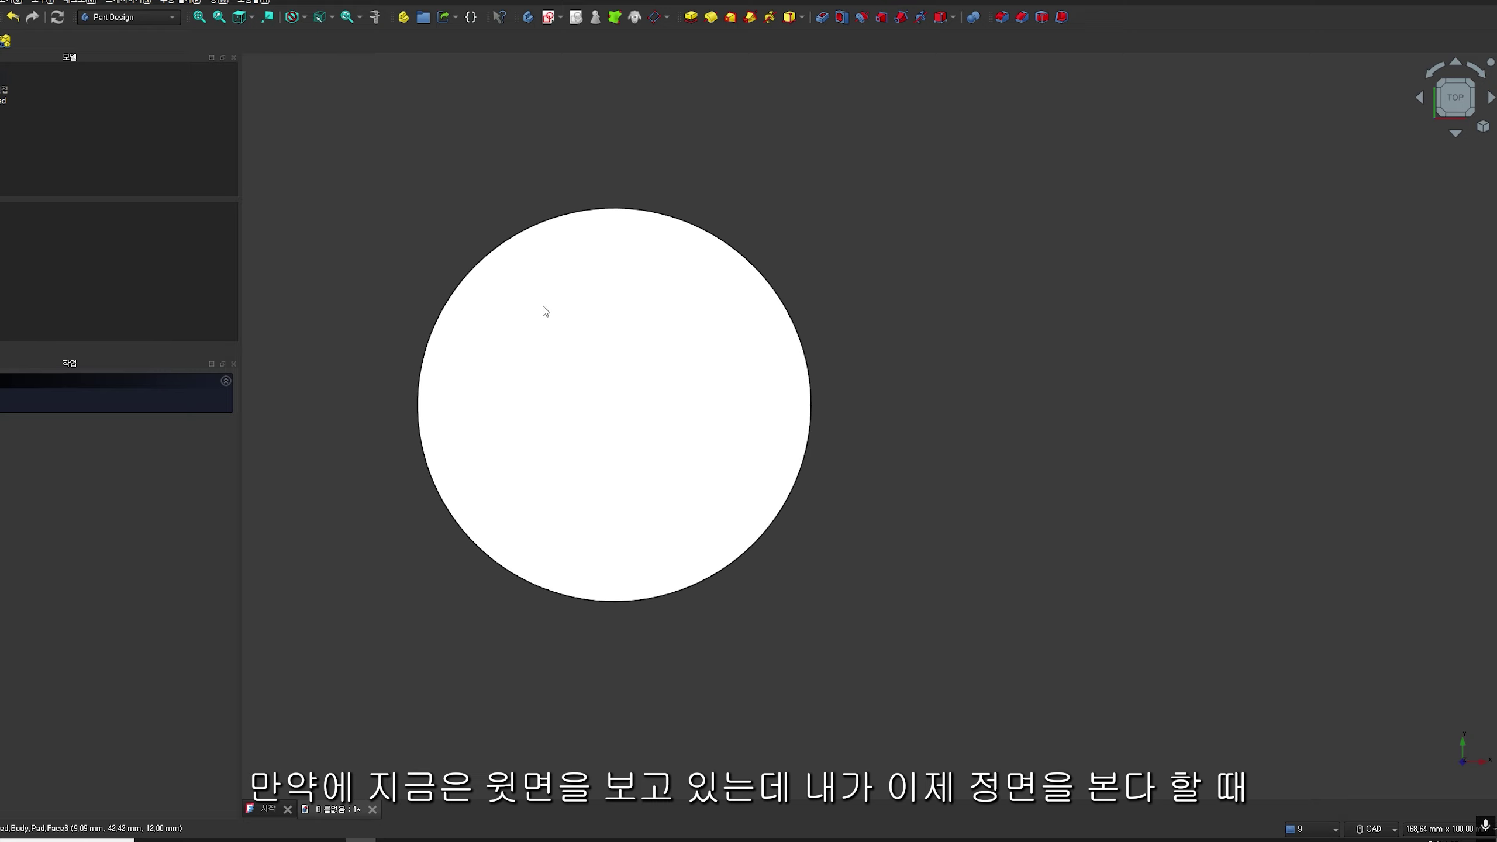
# Turn the disc in increments with the navigation cube between the top and front views, finishing in tilted sideways views
pyautogui.click(1453, 136)
pyautogui.click(1456, 64)
pyautogui.click(1455, 135)
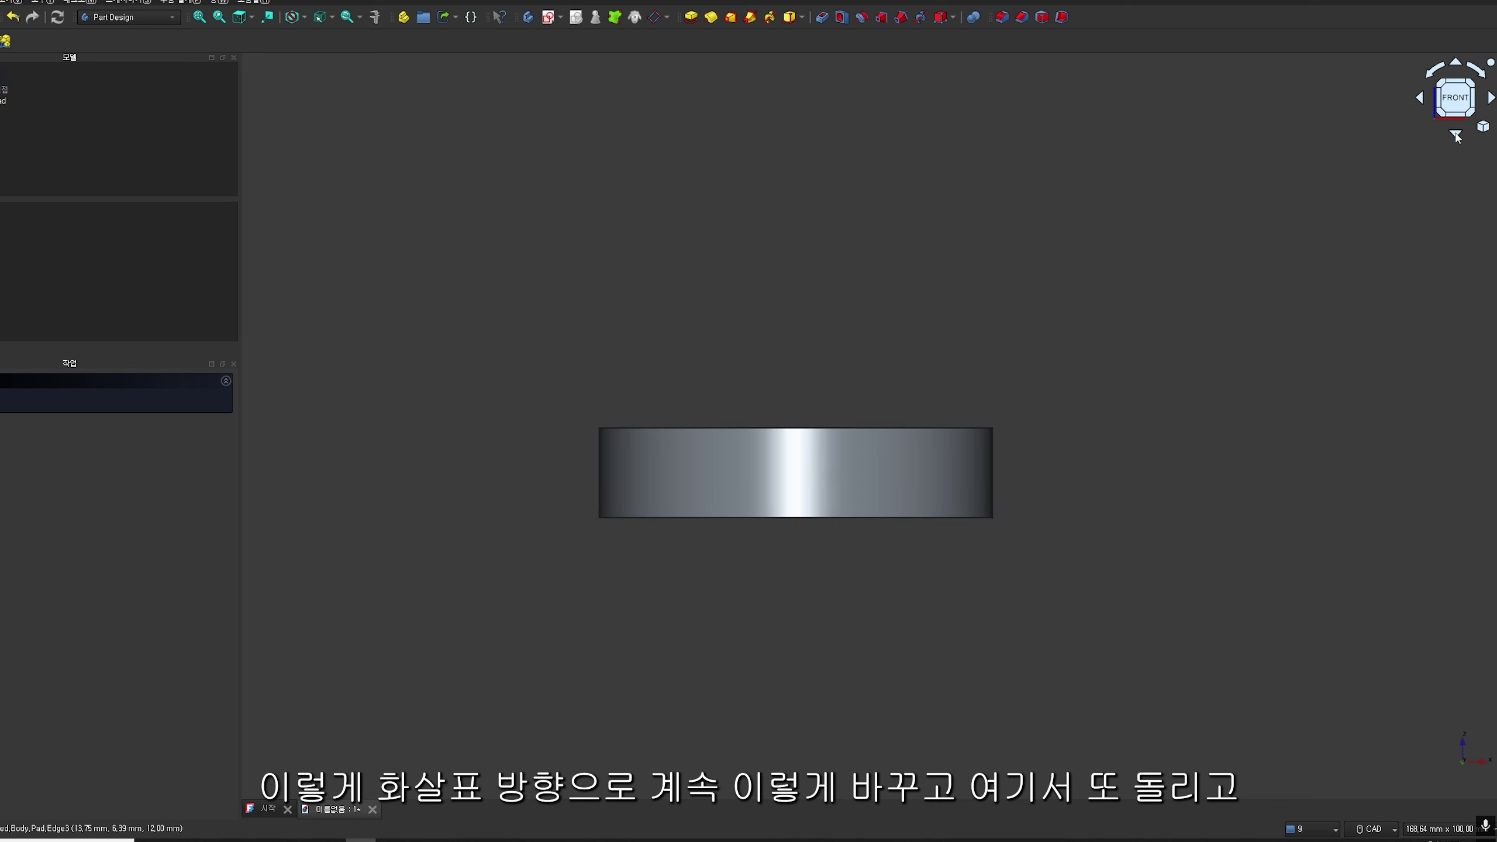
pyautogui.click(1456, 63)
pyautogui.moveTo(851, 375); pyautogui.dragTo(668, 342, button='middle')
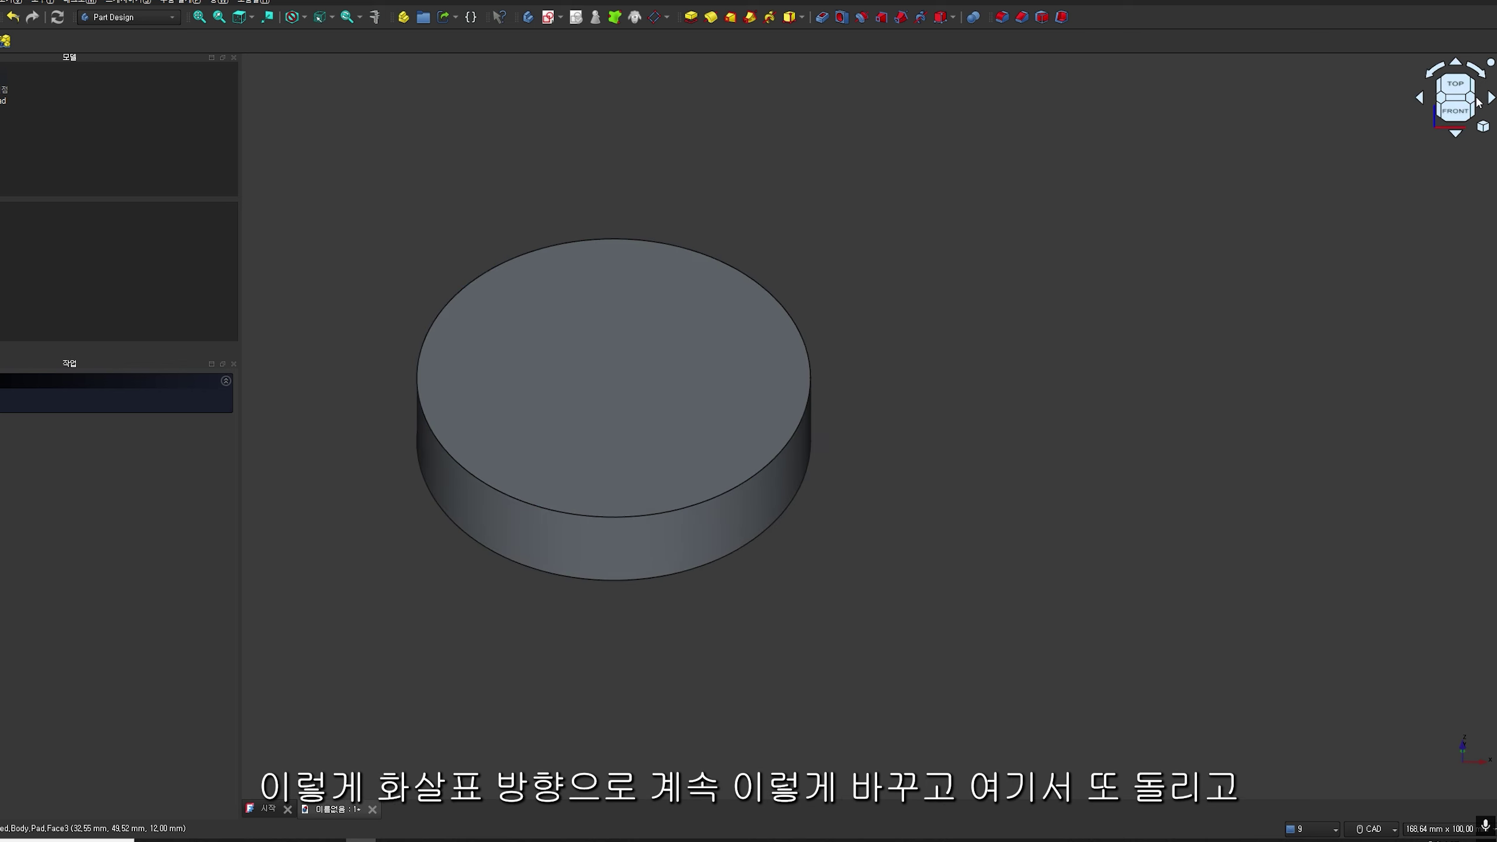
pyautogui.click(1416, 96)
pyautogui.click(1416, 97)
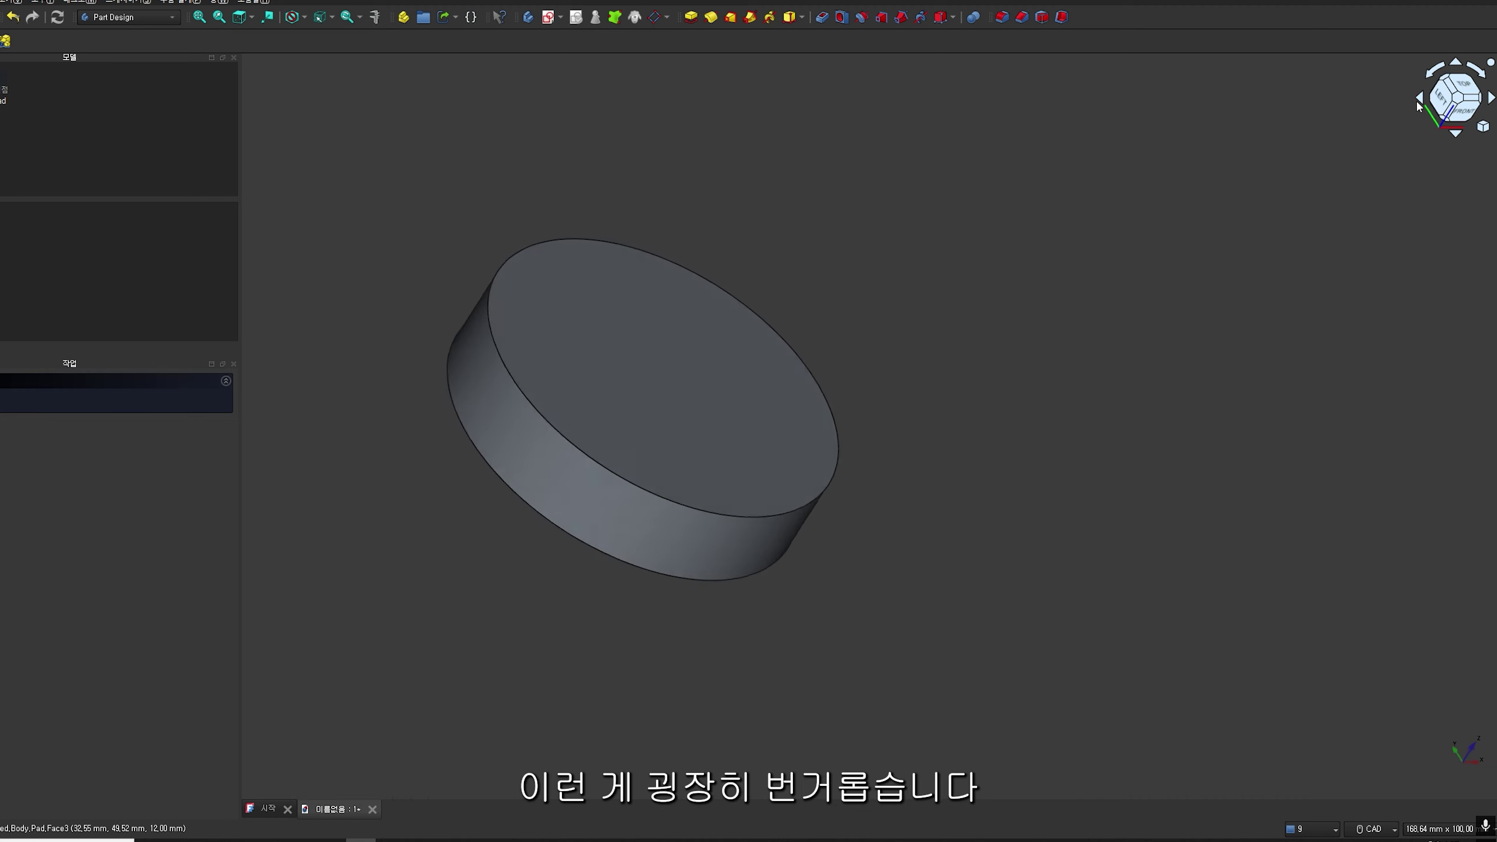
pyautogui.click(1417, 97)
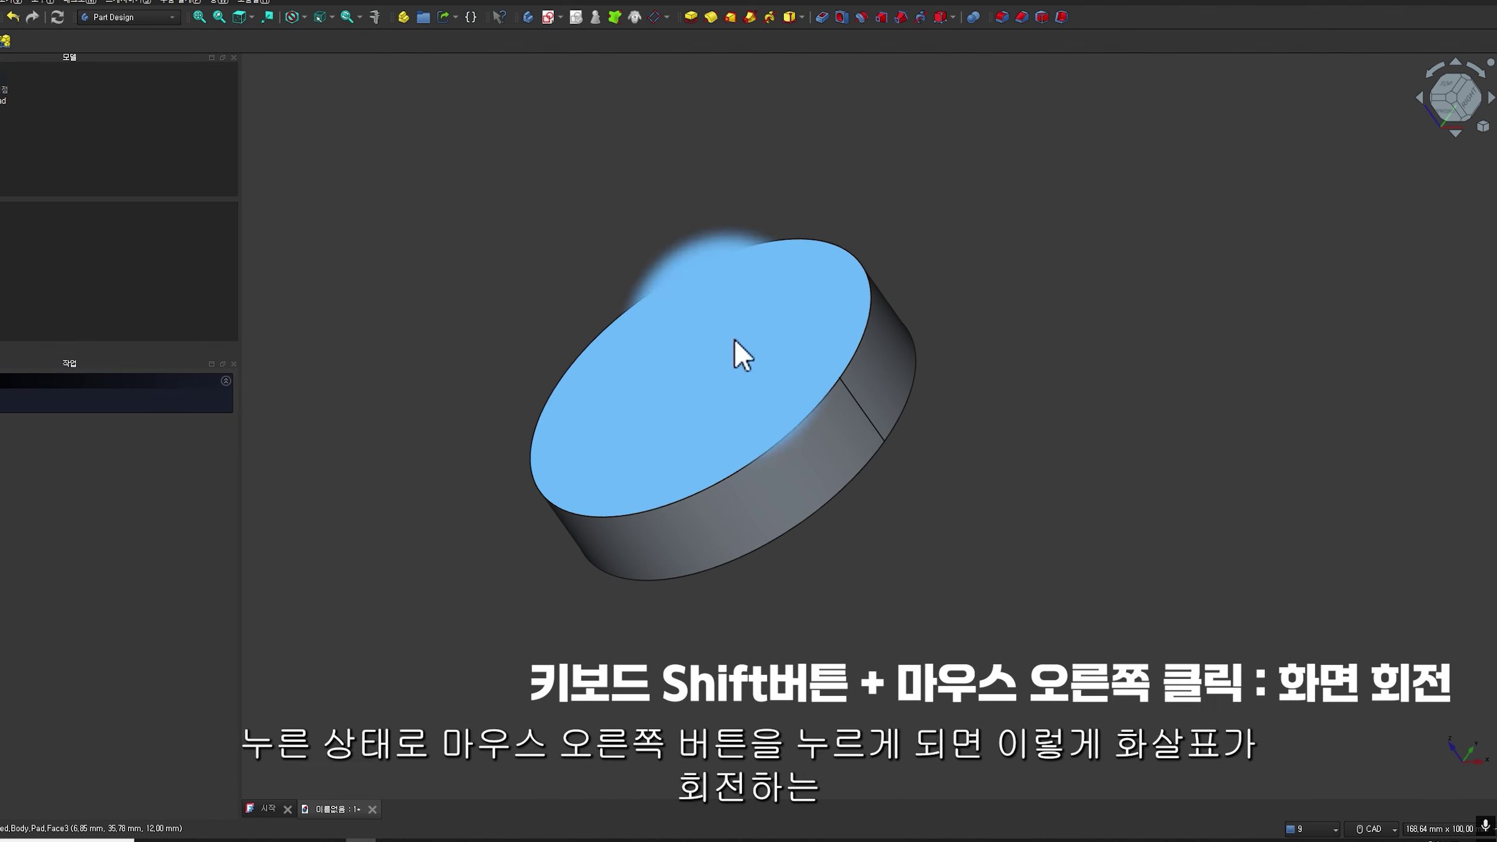
# Orbit the disc freely to examine its top face, rim and underside from arbitrary angles
pyautogui.moveTo(737, 339)
pyautogui.keyDown('shift'); pyautogui.mouseDown(button='right')
pyautogui.moveTo(789, 280)
pyautogui.moveTo(722, 344)
pyautogui.moveTo(569, 301)
pyautogui.moveTo(589, 186)
pyautogui.moveTo(705, 140)
pyautogui.moveTo(919, 147)
pyautogui.moveTo(973, 501)
pyautogui.moveTo(1035, 573)
pyautogui.moveTo(875, 635)
pyautogui.moveTo(649, 649)
pyautogui.moveTo(421, 575)
pyautogui.moveTo(432, 322)
pyautogui.moveTo(896, 318)
pyautogui.moveTo(978, 568)
pyautogui.moveTo(887, 653)
pyautogui.moveTo(685, 709)
pyautogui.moveTo(425, 702)
pyautogui.moveTo(251, 529)
pyautogui.moveTo(368, 352)
pyautogui.moveTo(410, 250)
pyautogui.moveTo(554, 240)
pyautogui.moveTo(338, 262)
pyautogui.moveTo(374, 254)
pyautogui.moveTo(665, 351)
pyautogui.moveTo(1076, 424)
pyautogui.moveTo(1017, 511)
pyautogui.moveTo(832, 616)
pyautogui.moveTo(754, 603)
pyautogui.moveTo(715, 615)
pyautogui.moveTo(862, 552)
pyautogui.moveTo(726, 501)
pyautogui.moveTo(654, 407)
pyautogui.mouseUp(button='right'); pyautogui.keyUp('shift')
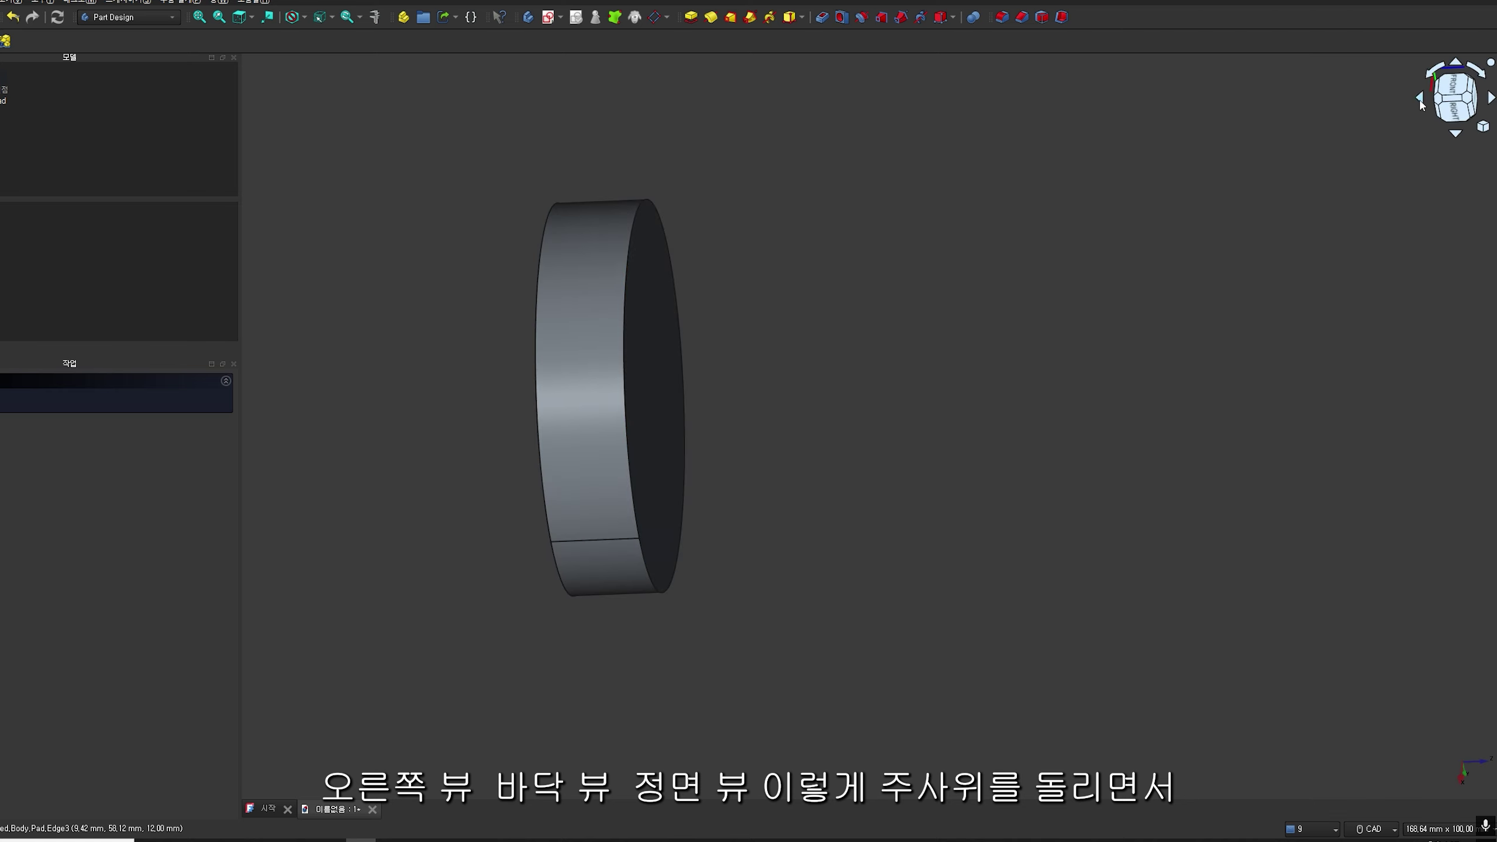
pyautogui.click(1432, 75)
pyautogui.click(1431, 75)
pyautogui.keyDown('shift'); pyautogui.moveTo(707, 590); pyautogui.dragTo(664, 469, button='right'); pyautogui.keyUp('shift')
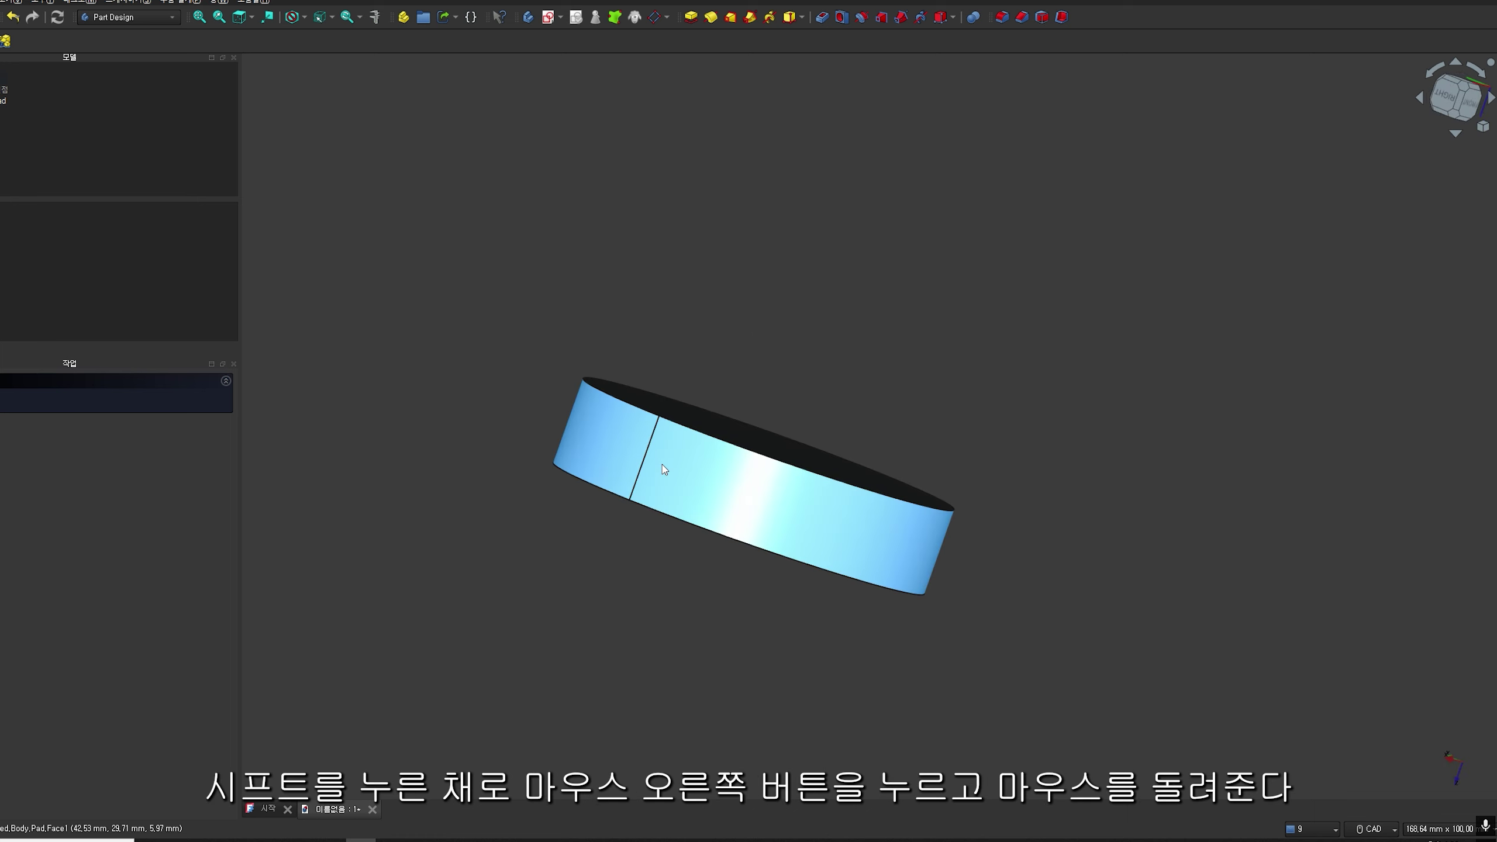
pyautogui.keyDown('shift'); pyautogui.moveTo(729, 486); pyautogui.dragTo(830, 409, button='right'); pyautogui.keyUp('shift')
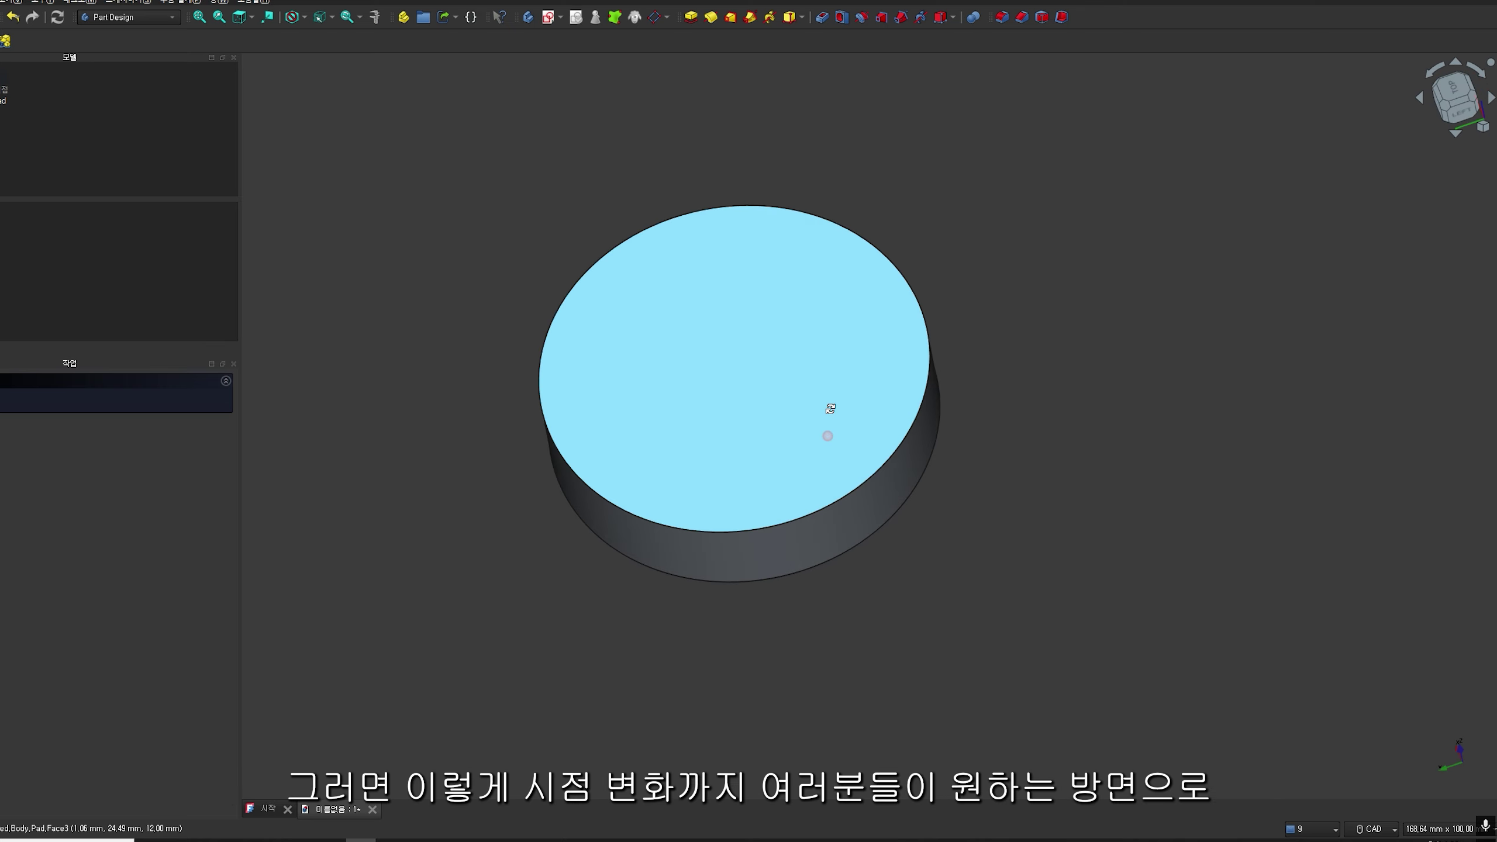
pyautogui.keyDown('shift'); pyautogui.moveTo(698, 395); pyautogui.dragTo(1176, 307, button='right'); pyautogui.keyUp('shift')
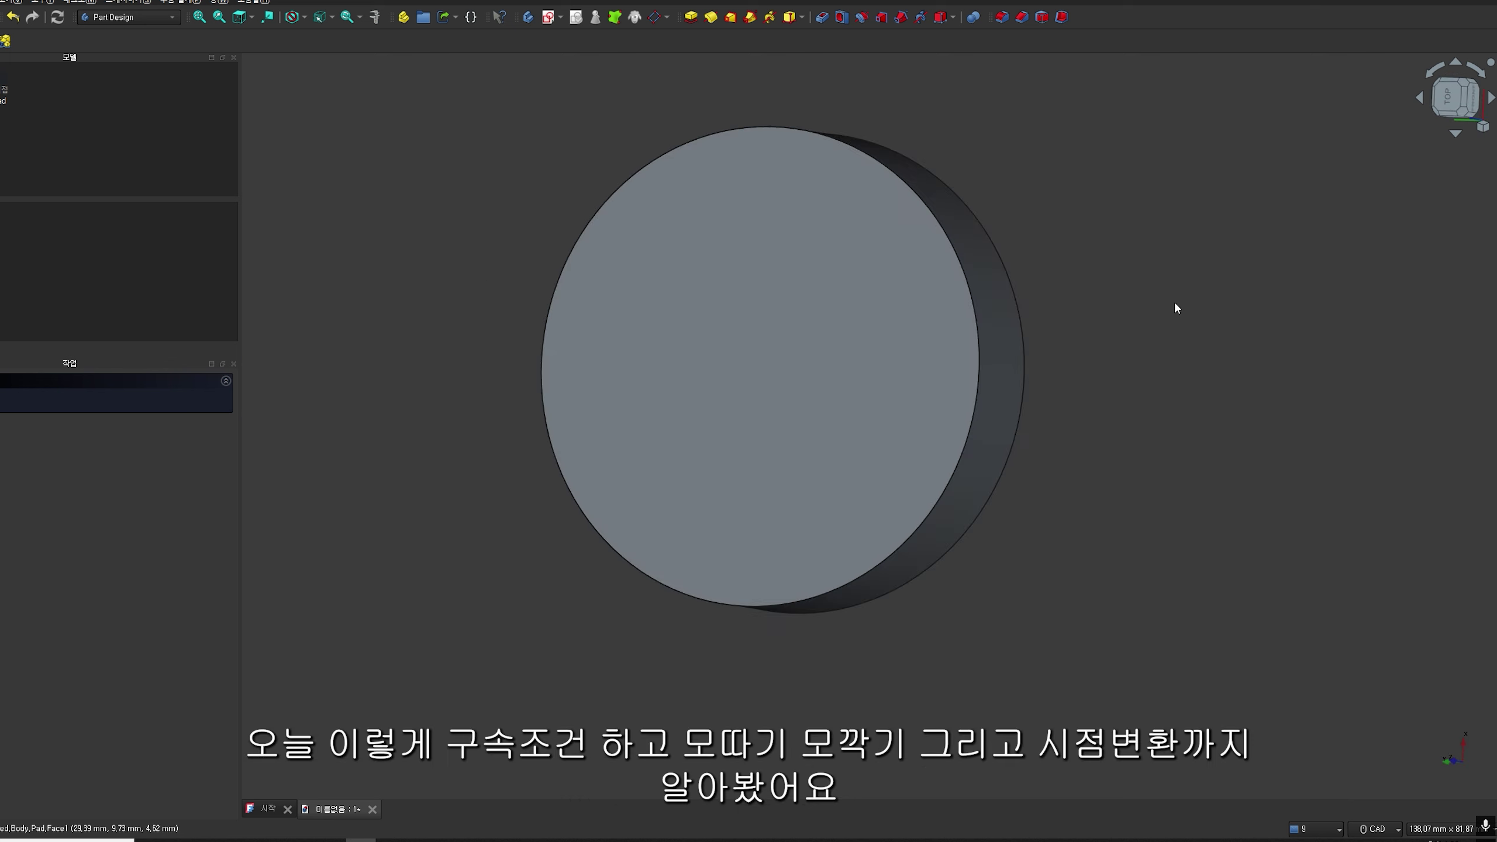